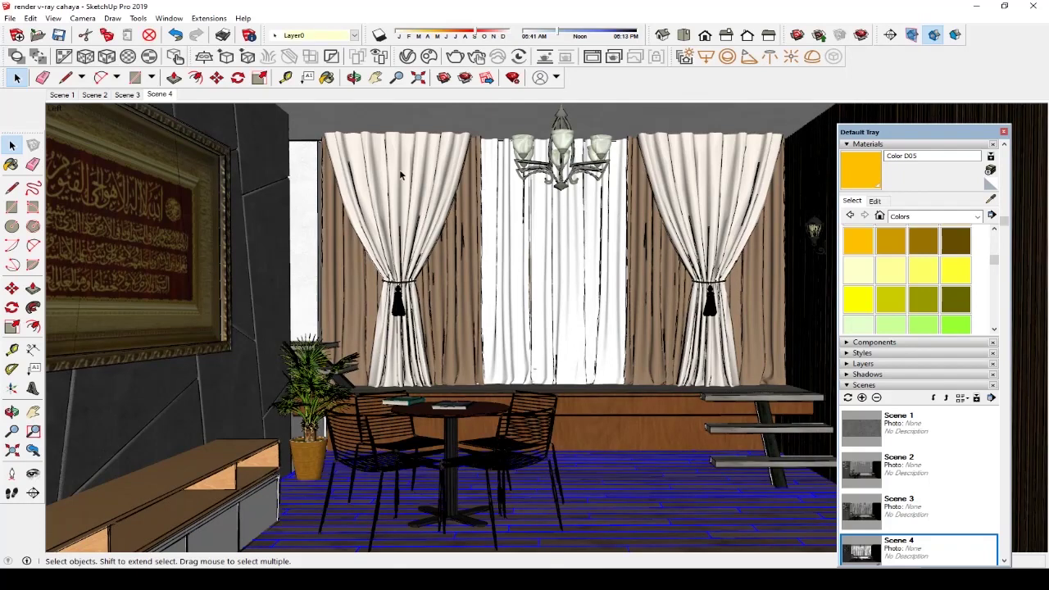
Show the V-Ray materials list and sample the 1WW material from the room to view its settings
left_click(407, 55)
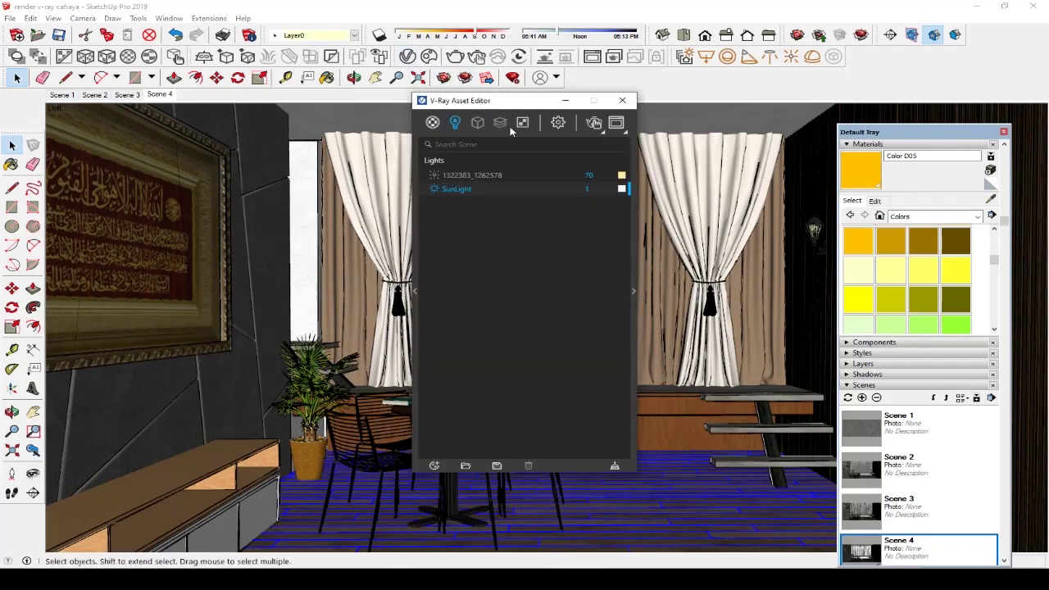
left_click_drag(519, 107, 343, 130)
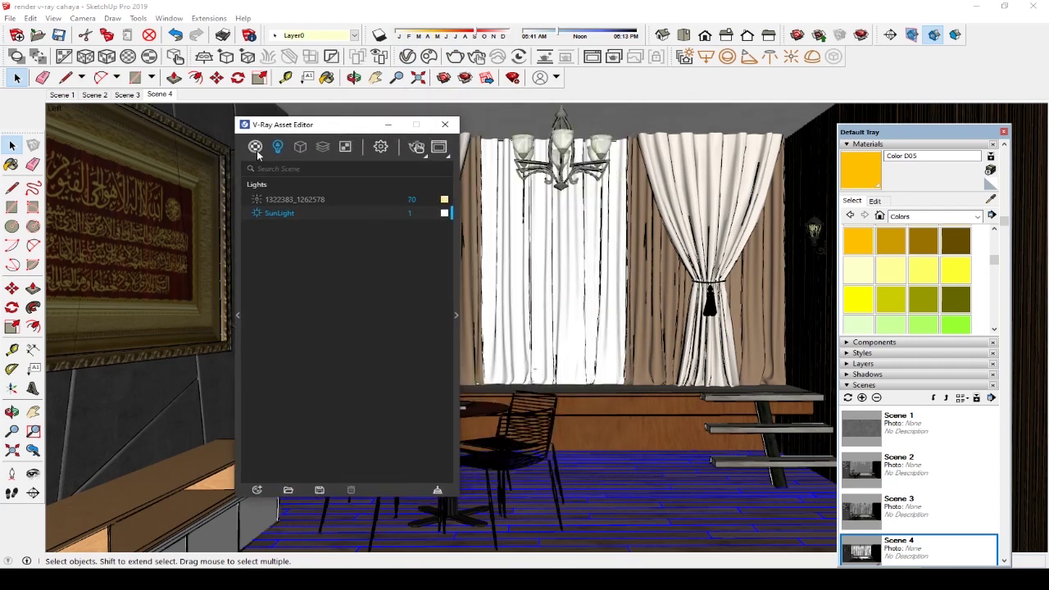
left_click(255, 146)
left_click(990, 199)
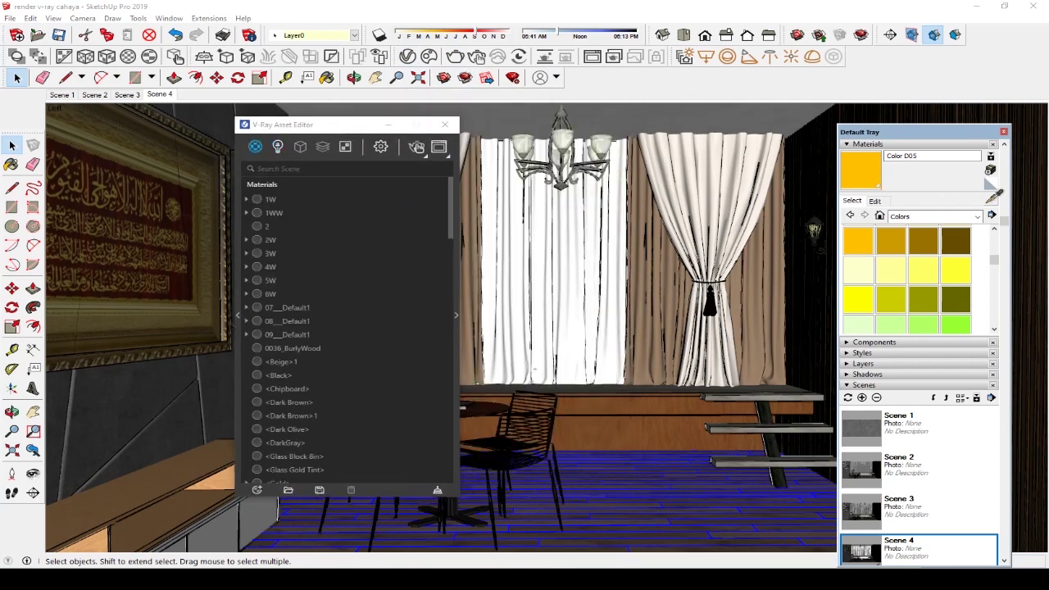
left_click(742, 530)
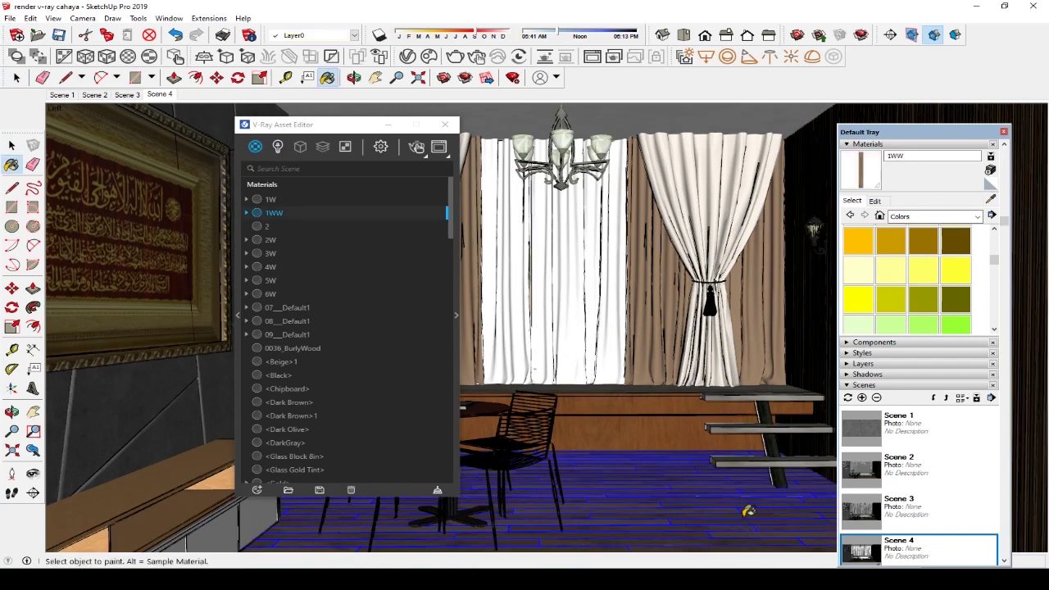
left_click(457, 316)
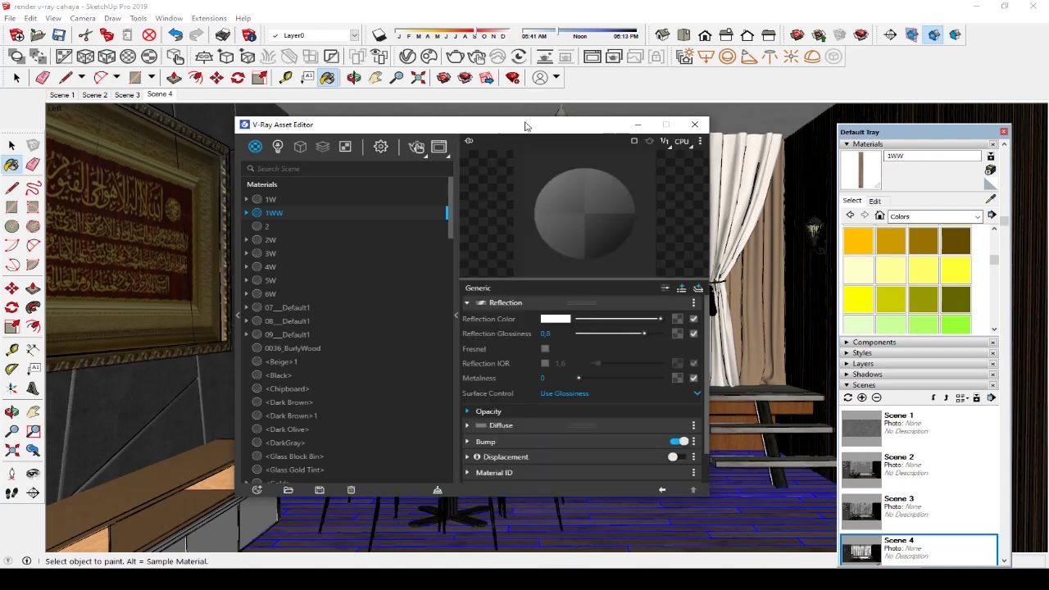
Sample the 2W material and raise its reflection glossiness from 0.8 to 0.9
left_click_drag(526, 126, 467, 124)
left_click(990, 198)
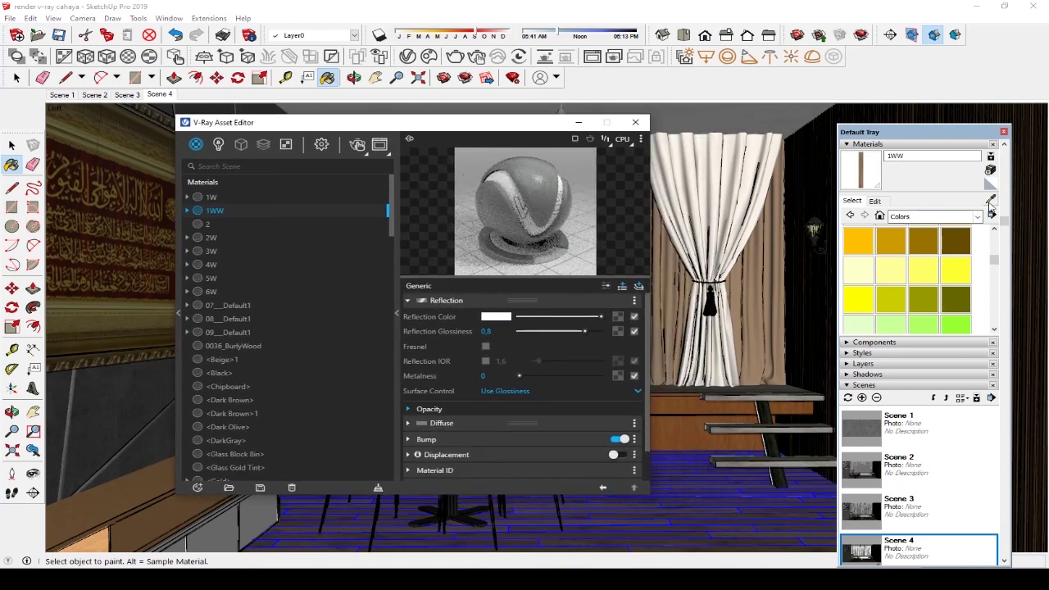
left_click(738, 528)
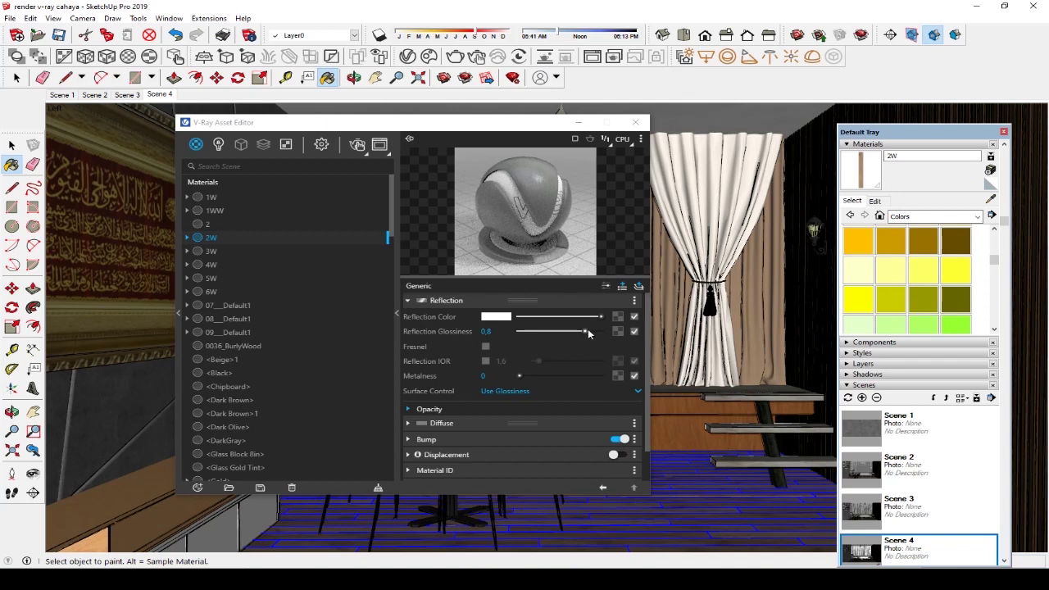
mouse_move(587, 331)
left_mouse_down()
mouse_move(566, 330)
mouse_move(592, 332)
left_mouse_up()
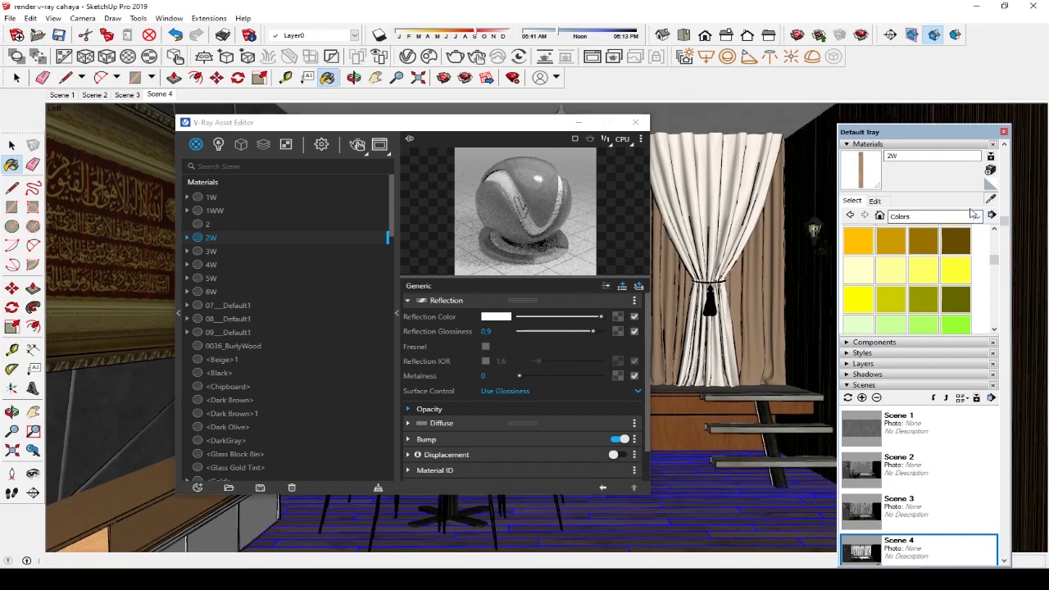
key("alt")
Sample Material11 and expand its Material ID, Opacity and Displacement rollouts
left_click(775, 457, "alt")
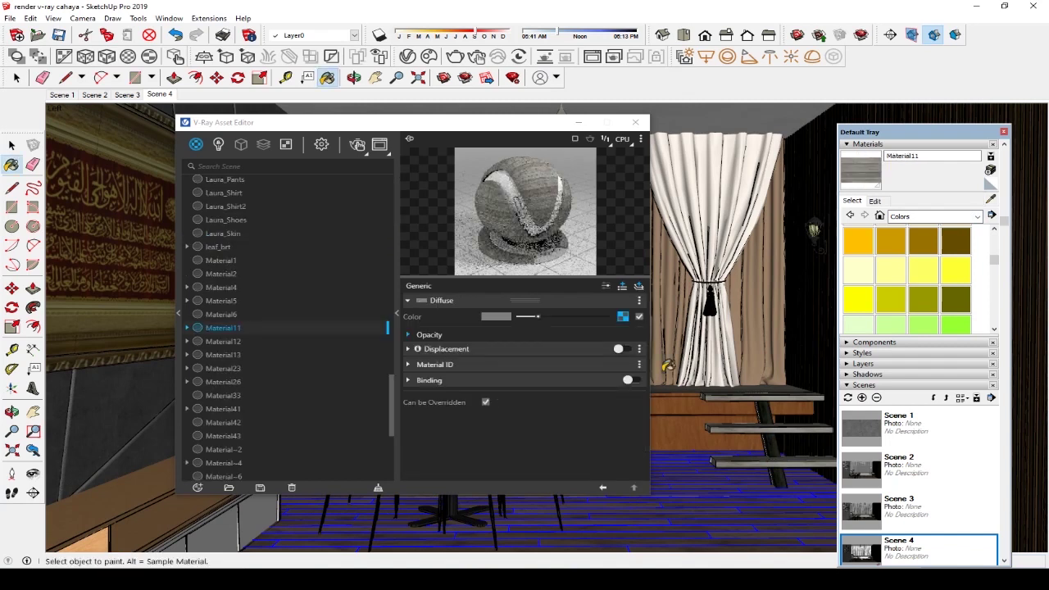
left_click(480, 368)
left_click(482, 336)
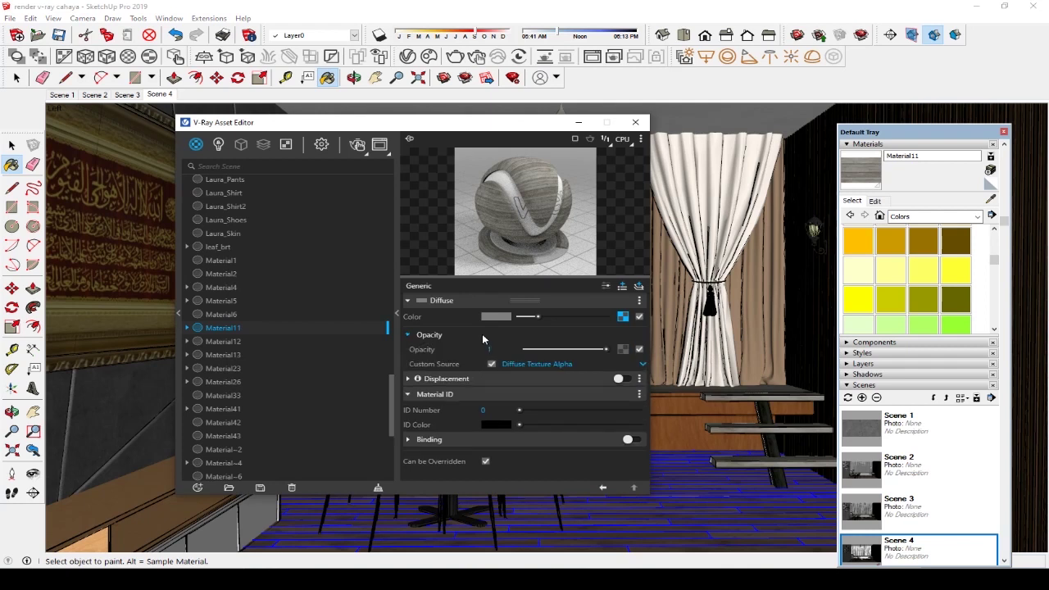
left_click(489, 382)
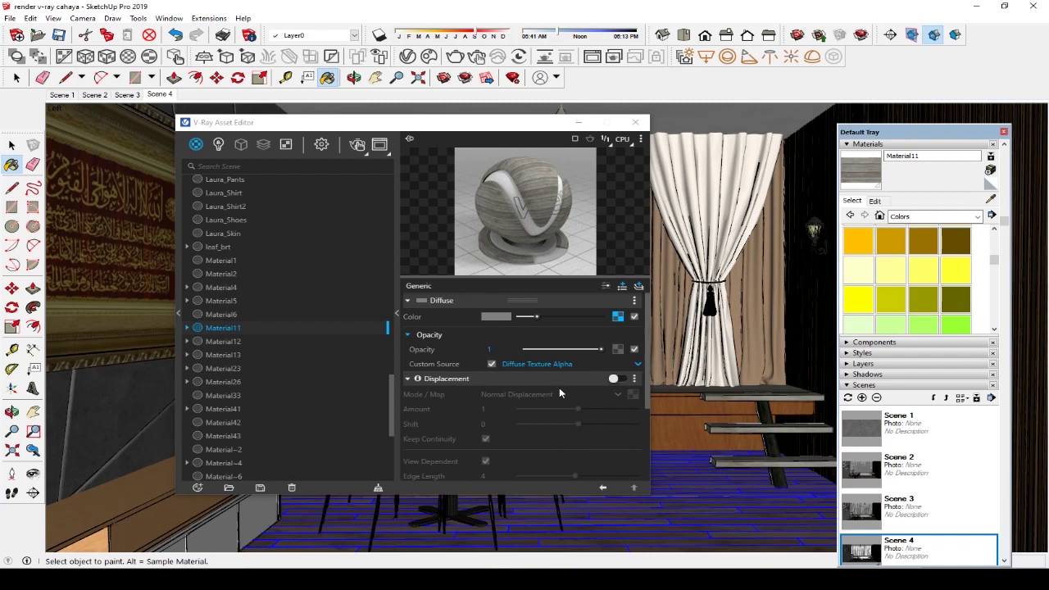
scroll(513, 414, "down", 2)
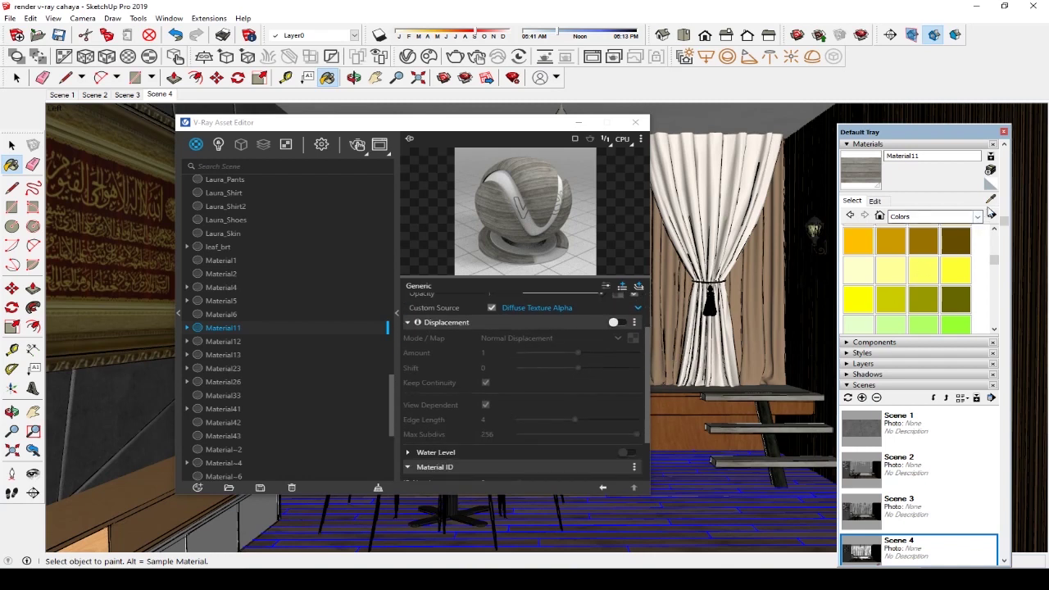
mouse_move(534, 129)
left_mouse_down()
mouse_move(484, 270)
mouse_move(515, 214)
left_mouse_up()
Sample the TYUL curtain material, set its refraction colour to grey and its IOR to 2
left_click(569, 210)
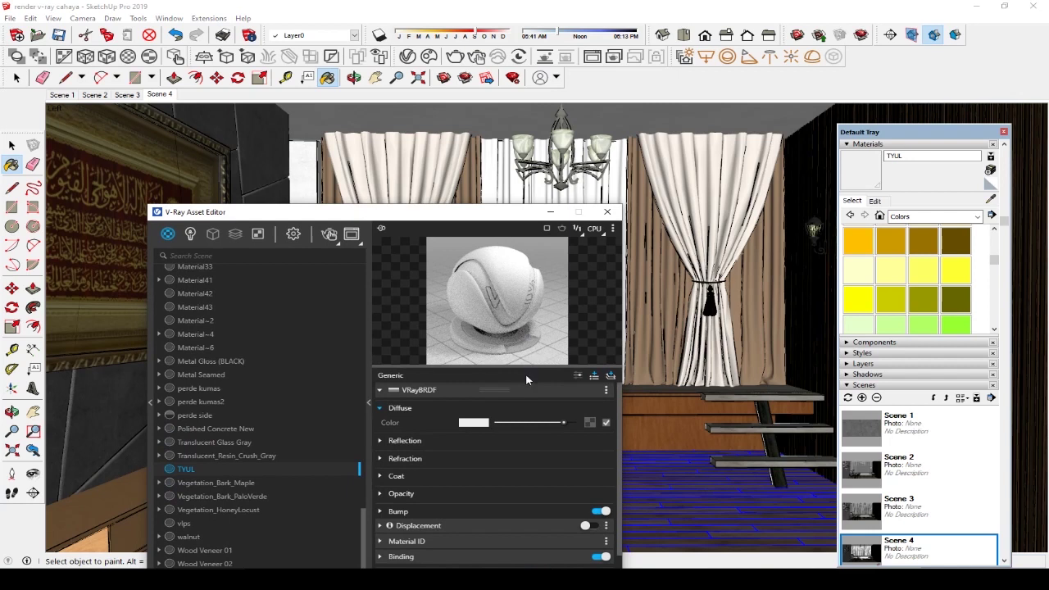
left_click(405, 459)
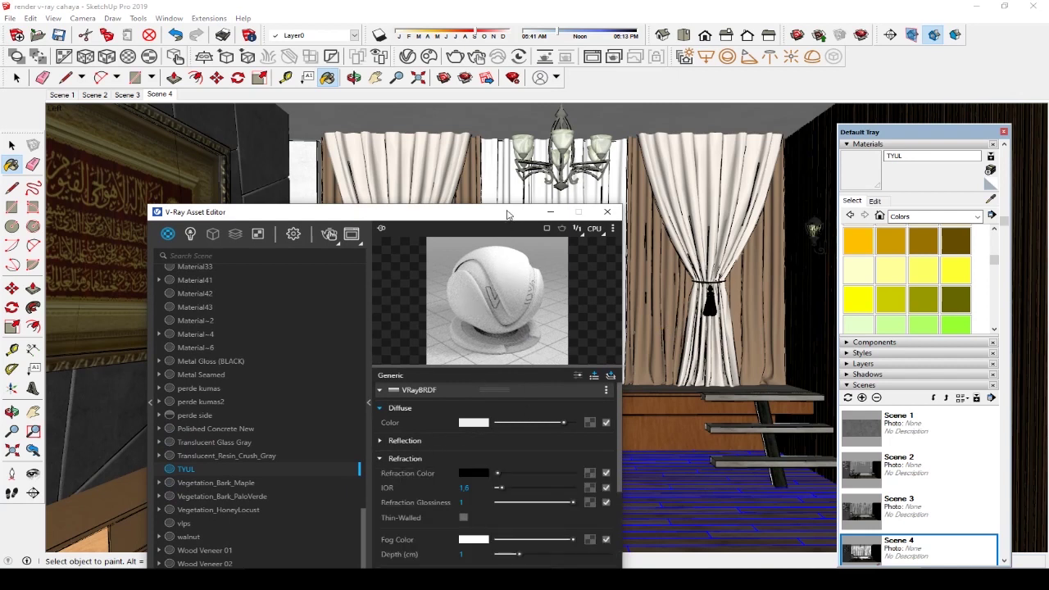
left_click_drag(506, 215, 487, 144)
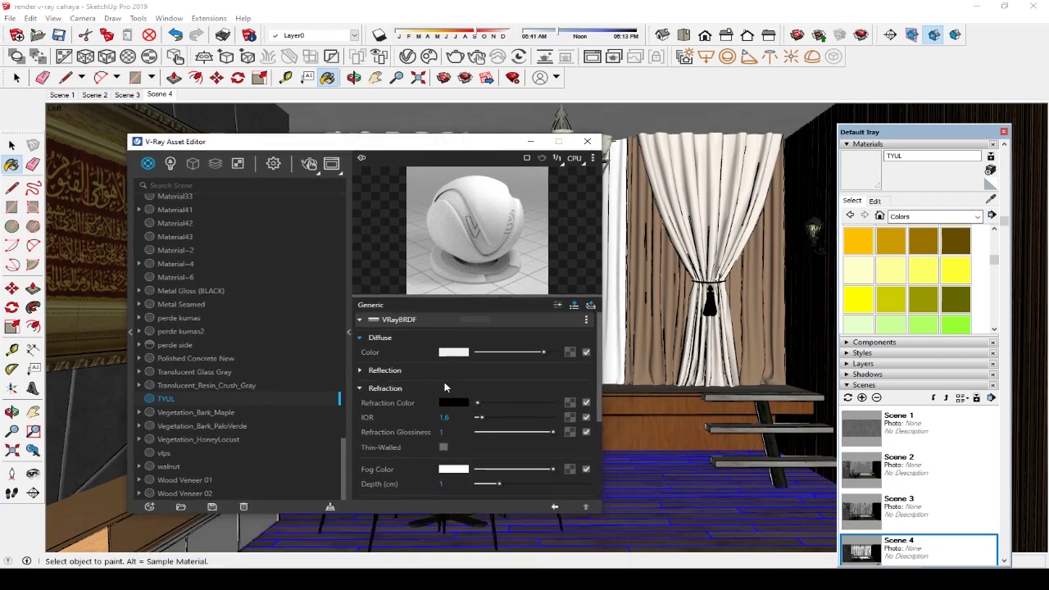
left_click_drag(478, 407, 518, 405)
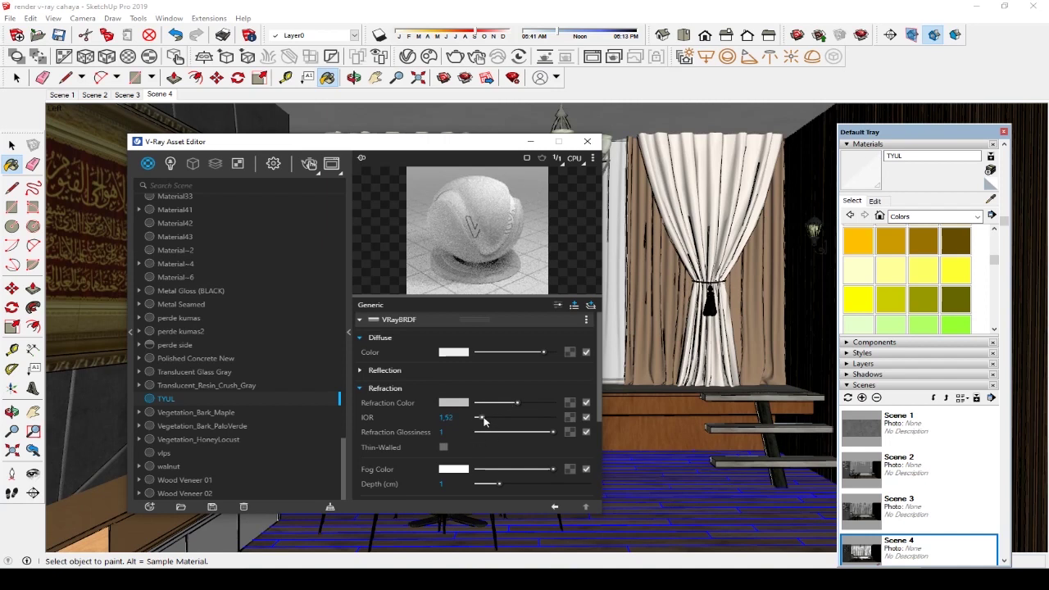
double_click(452, 416)
type("2")
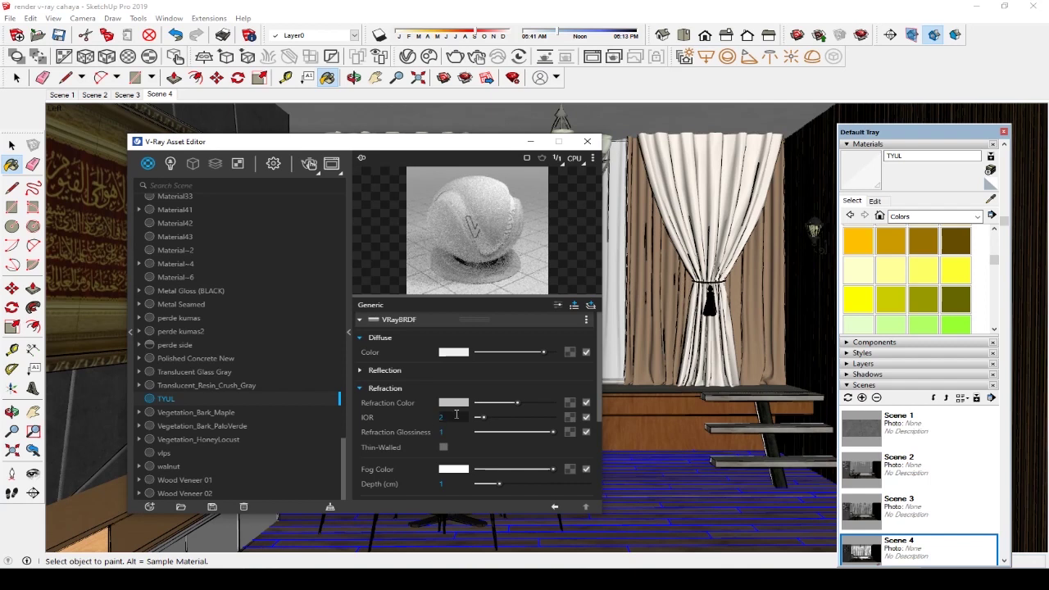
left_click(541, 389)
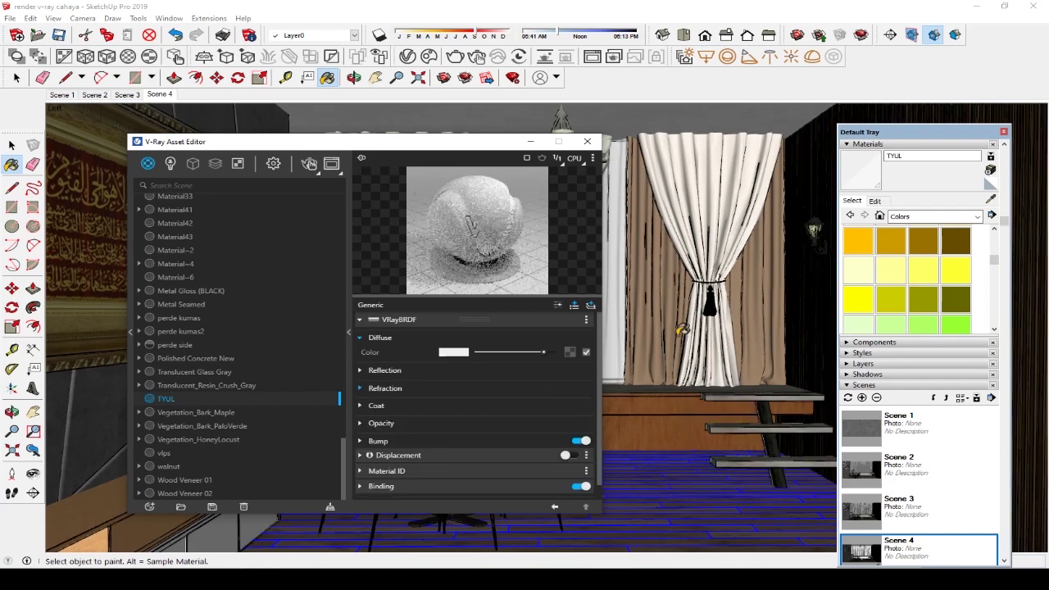
mouse_move(517, 148)
left_mouse_down()
mouse_move(525, 305)
mouse_move(578, 281)
left_mouse_up()
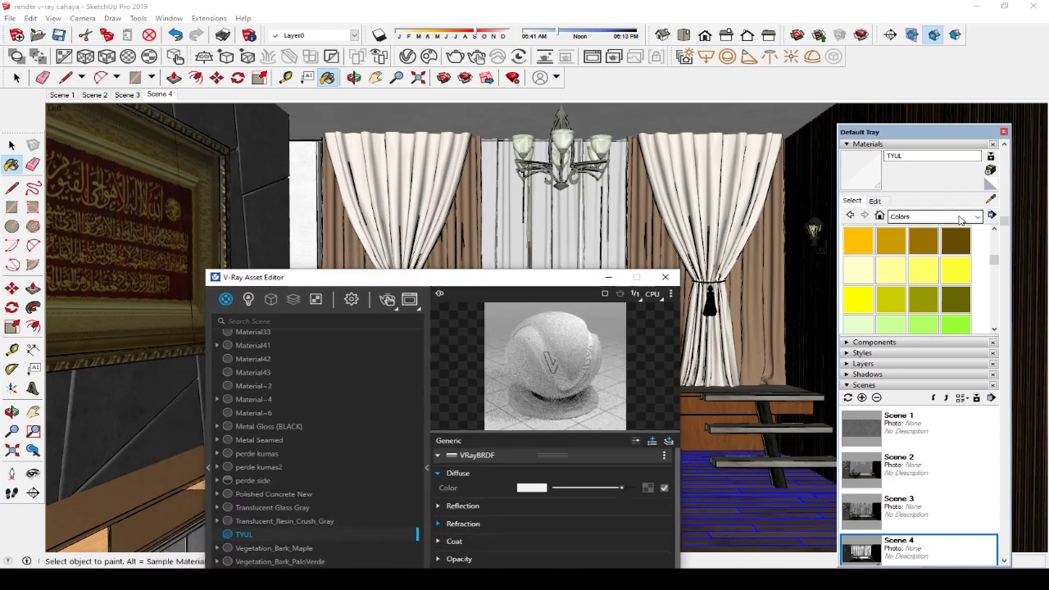
Sample curtainn from the curtain and lighten its refraction colour from black to grey
left_click(991, 200)
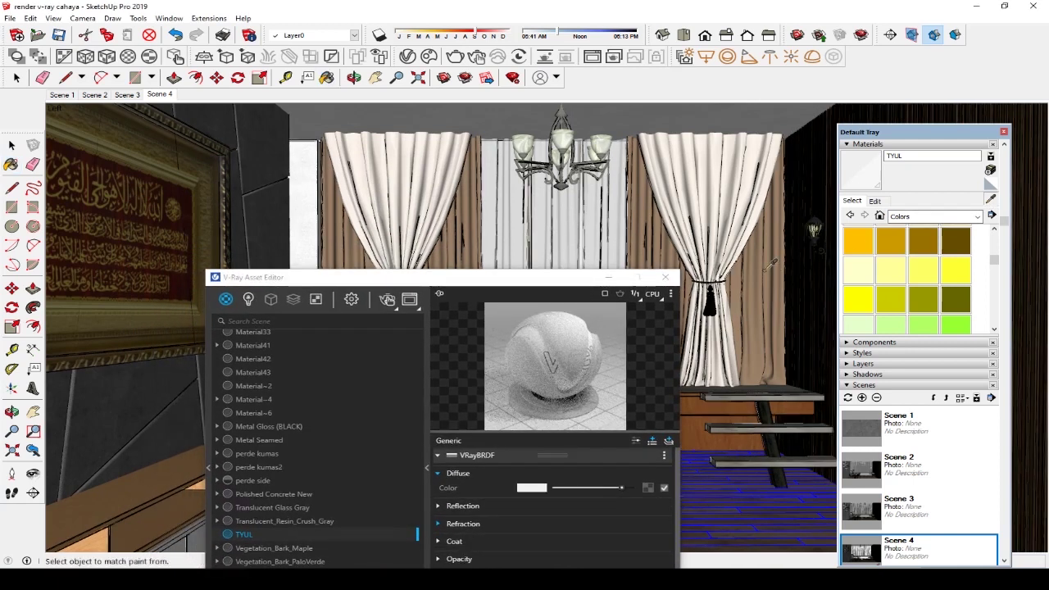
left_click(714, 279)
left_click_drag(507, 277, 489, 140)
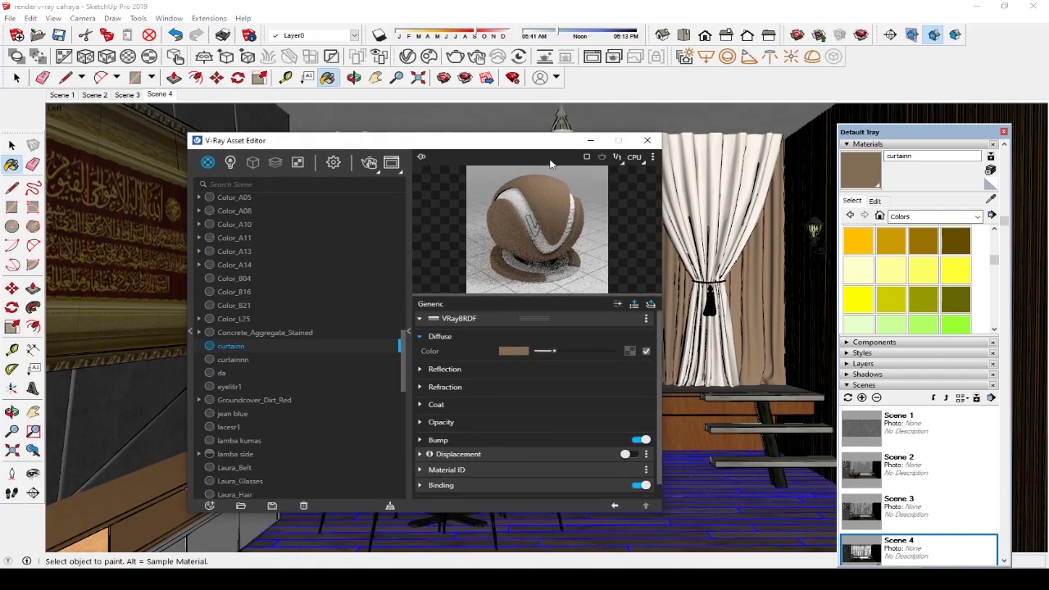
left_click(484, 389)
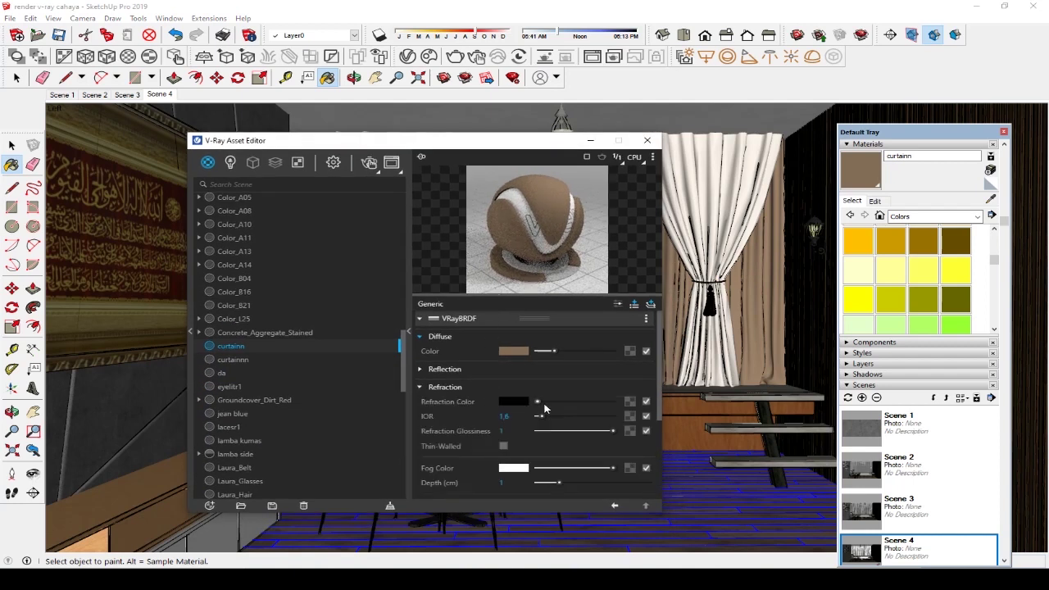
left_click_drag(539, 402, 553, 402)
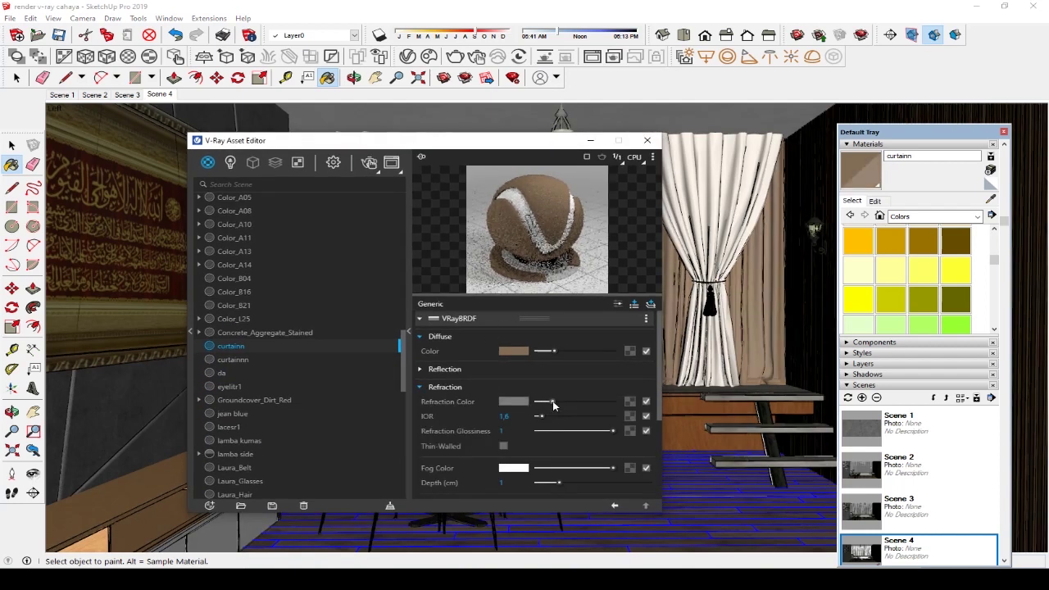
left_click_drag(545, 146, 531, 274)
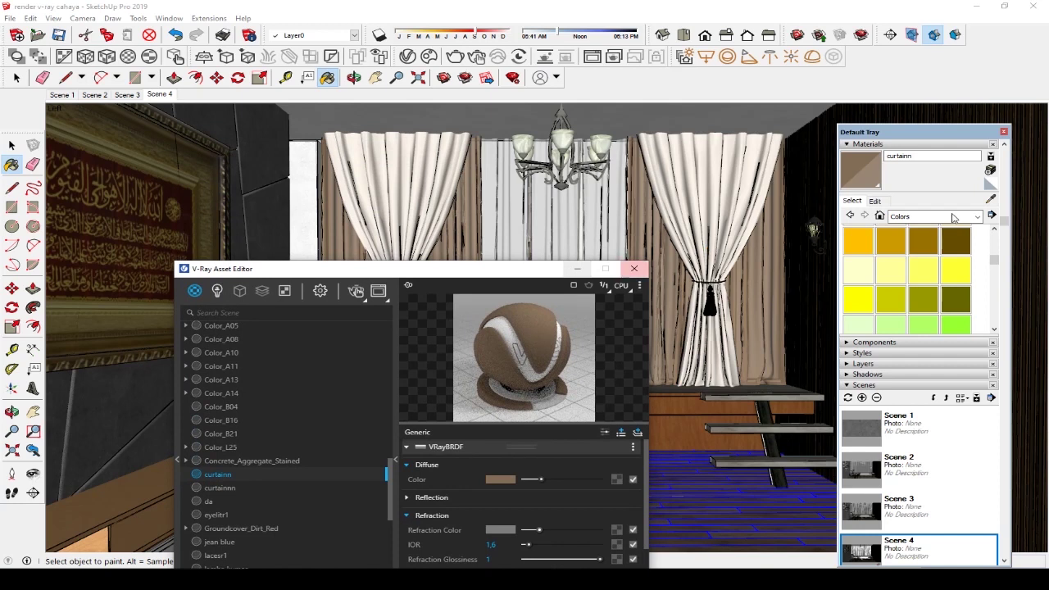
left_click_drag(535, 269, 611, 146)
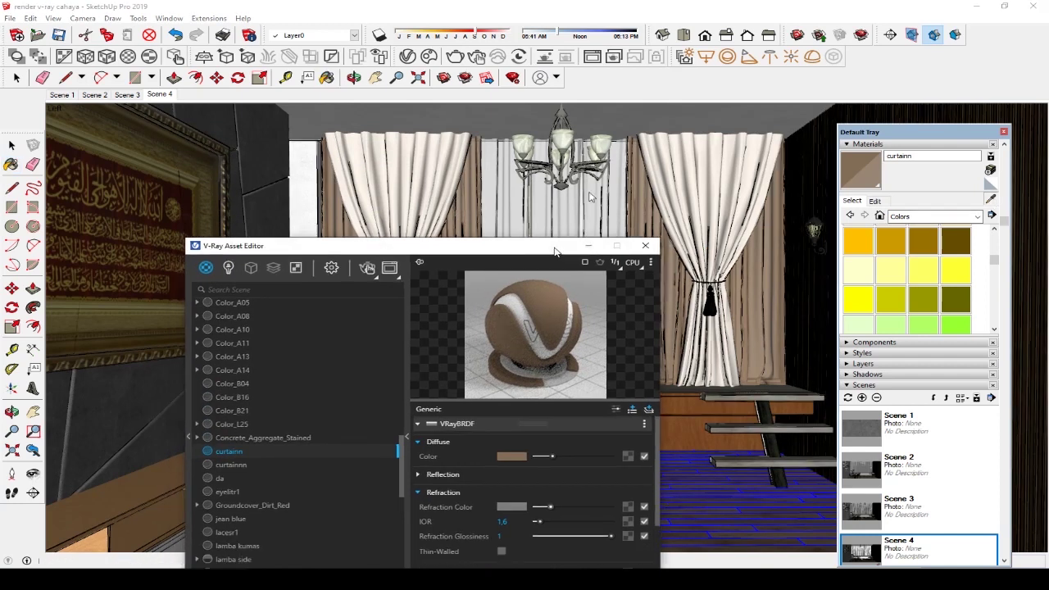
Sample Material26 from the wall, then the wooden Material4 from the model
key("b")
left_click(197, 410, "alt")
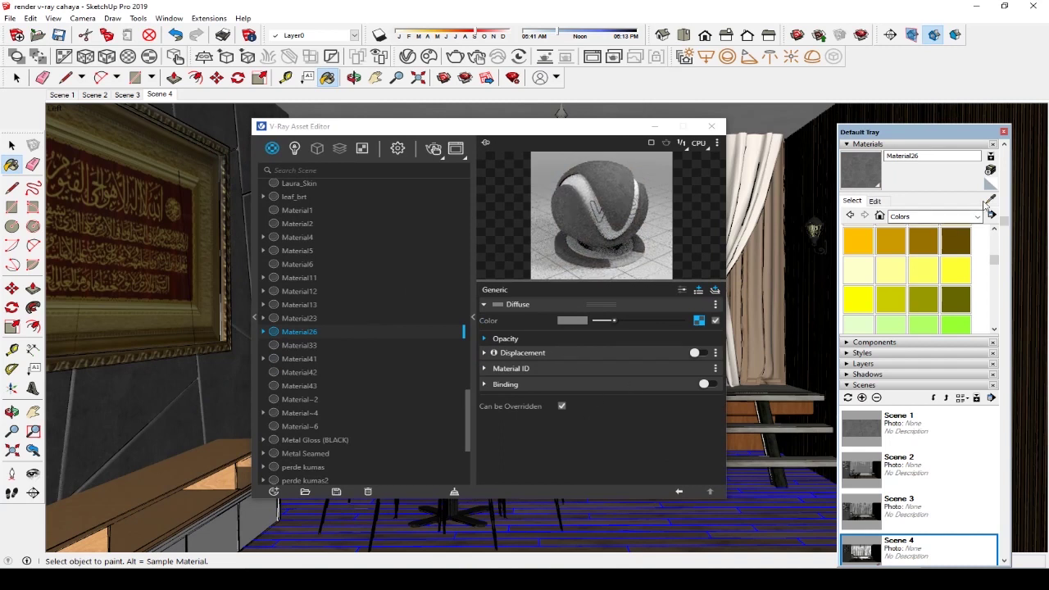
left_click(991, 199)
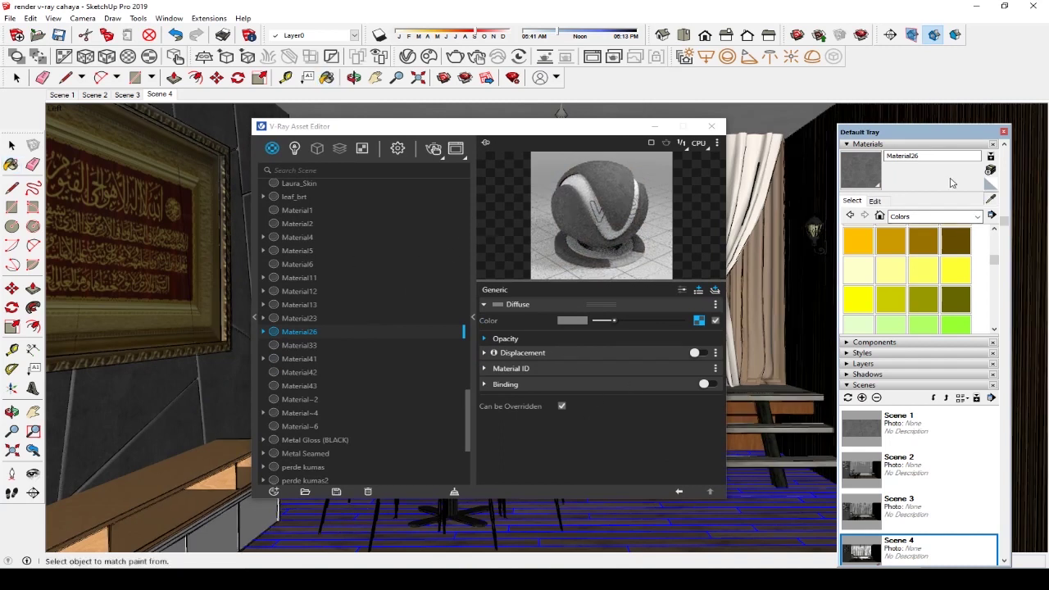
left_click(991, 199)
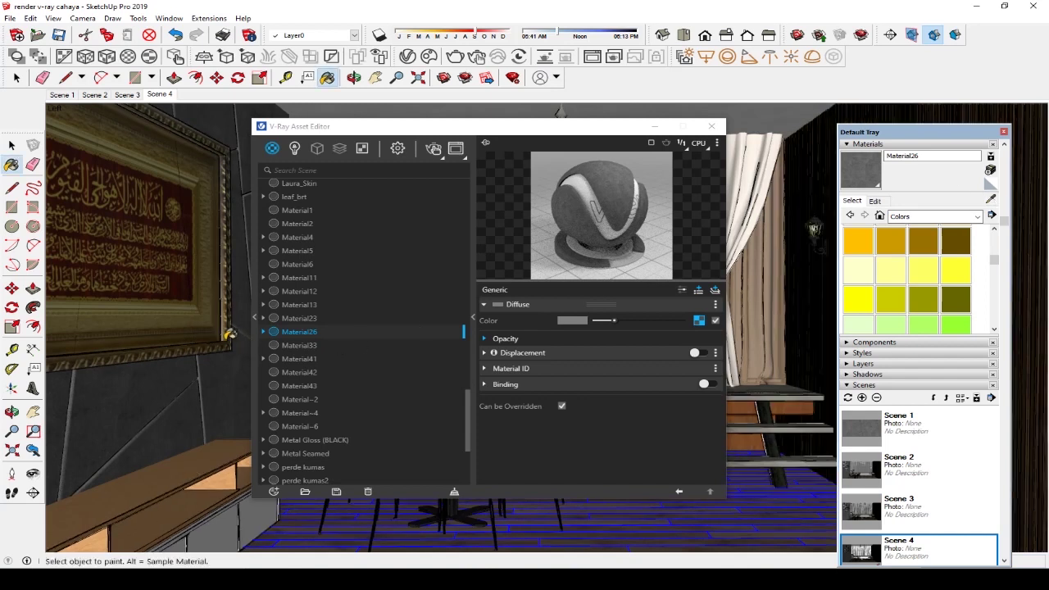
left_click(991, 199)
left_click(219, 321)
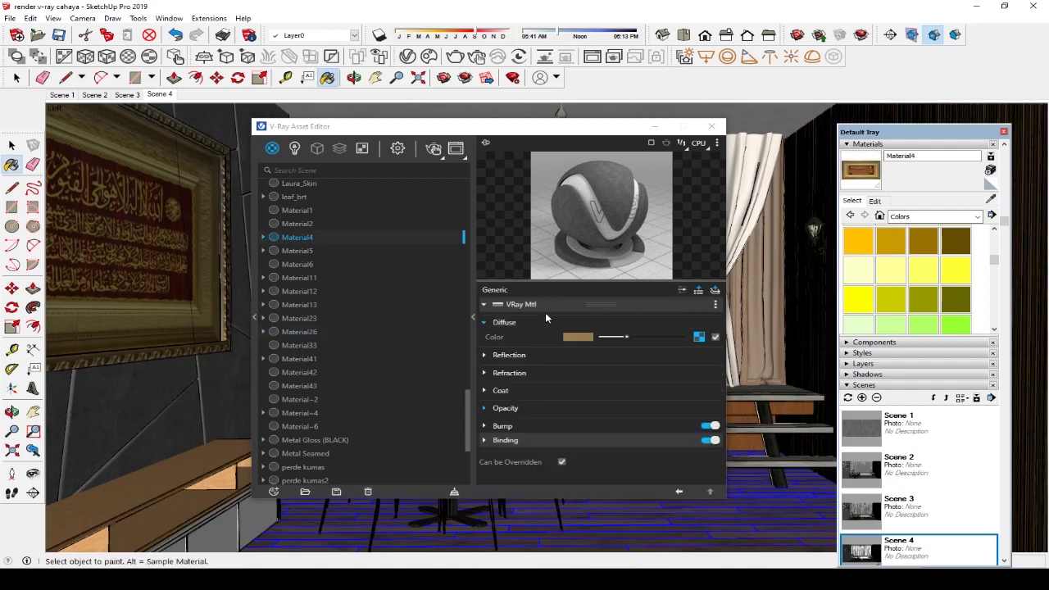
Lighten Material4's reflection colour from black to grey, then sample the cabinet's Wood Veneer 02
left_click(510, 355)
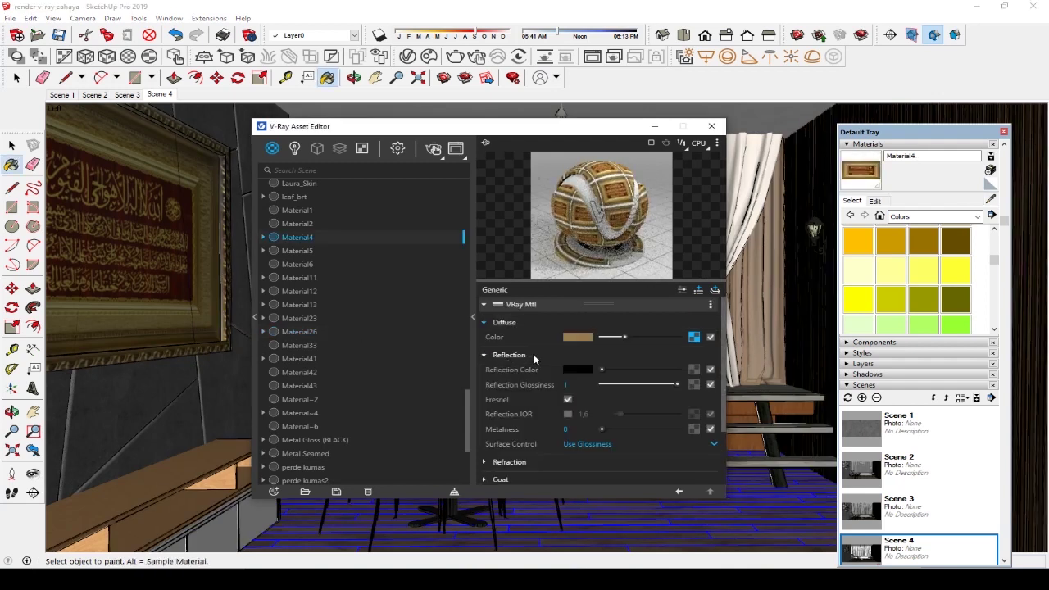
left_click_drag(601, 373, 611, 373)
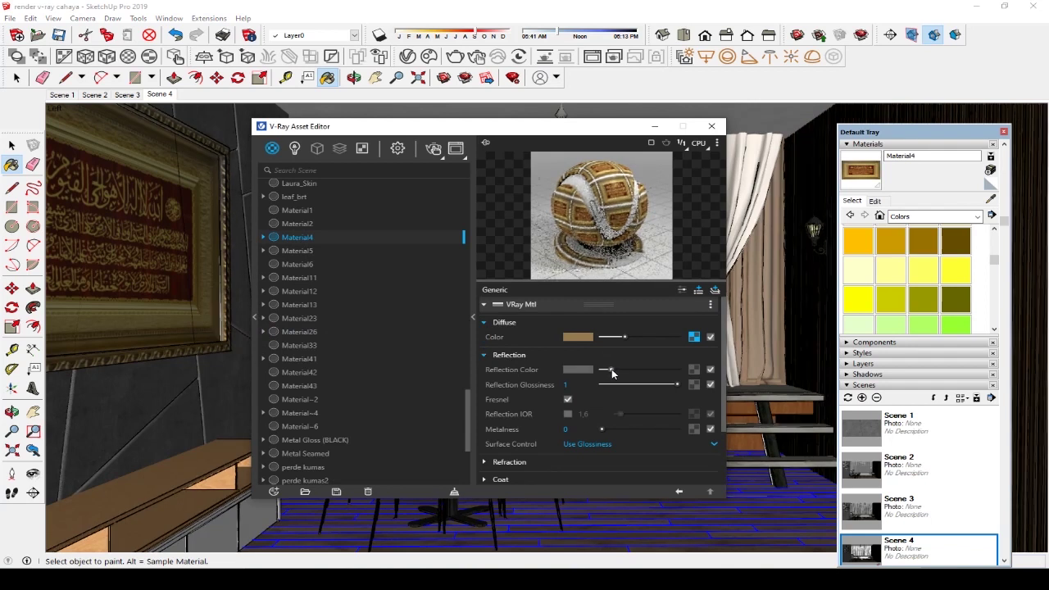
left_click(222, 474)
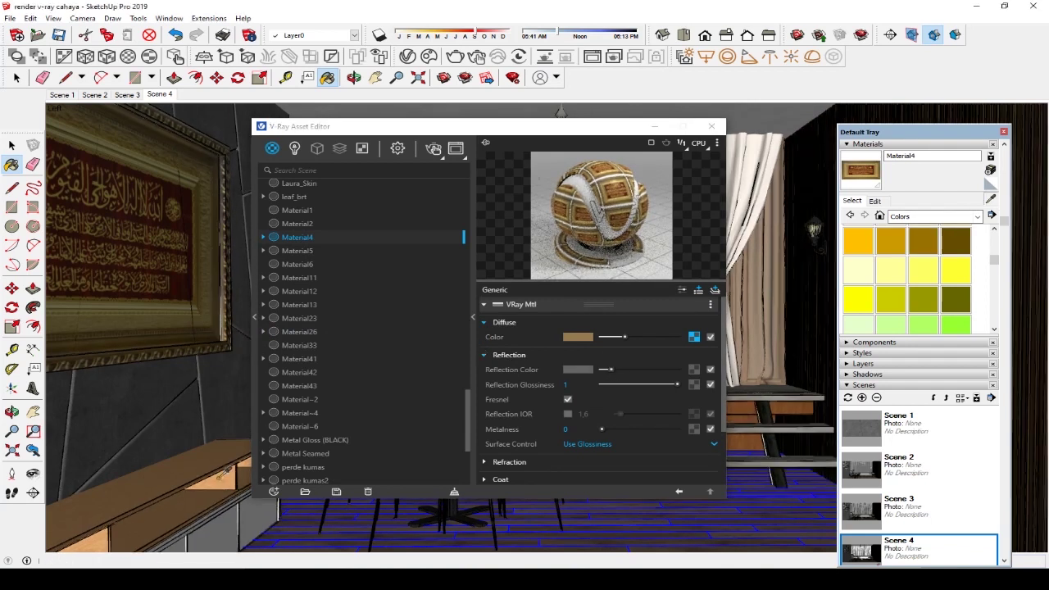
left_click(194, 475, "alt")
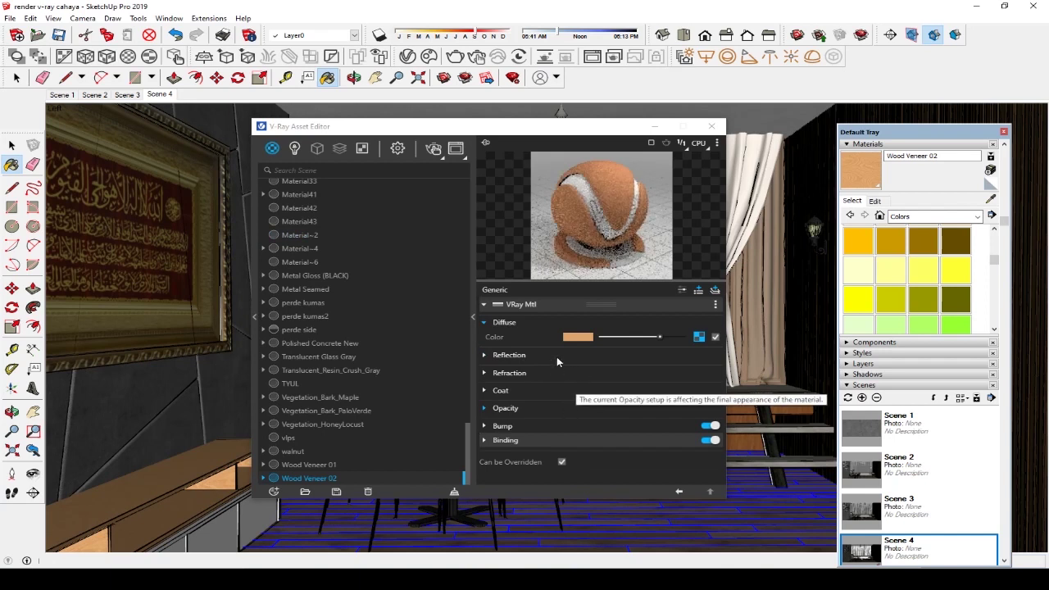
Give Wood Veneer 02 a grey reflection colour, then sample the white Color M00 material
left_click(487, 355)
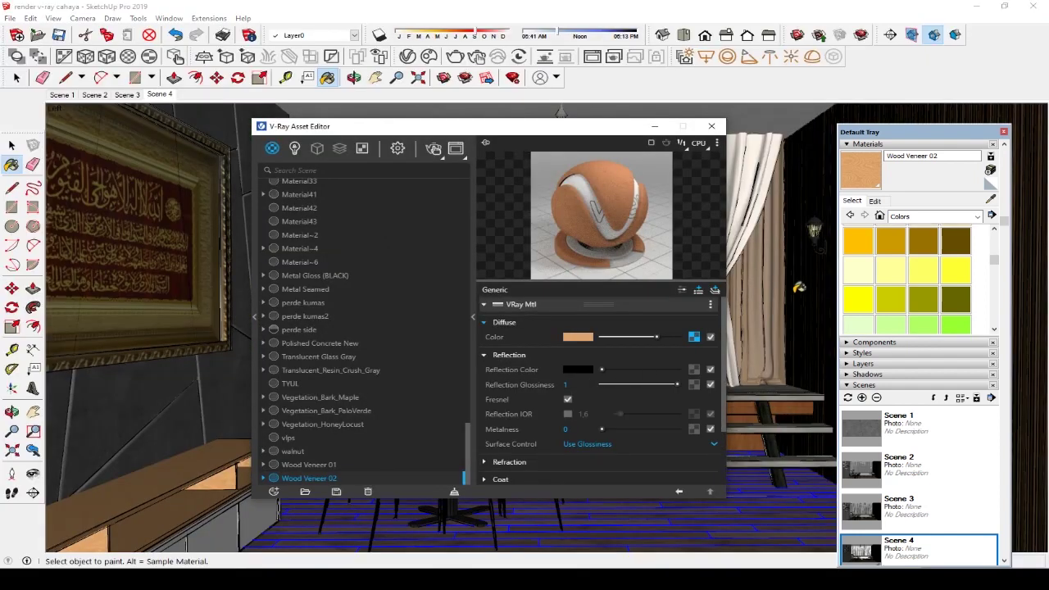
left_click_drag(607, 370, 632, 373)
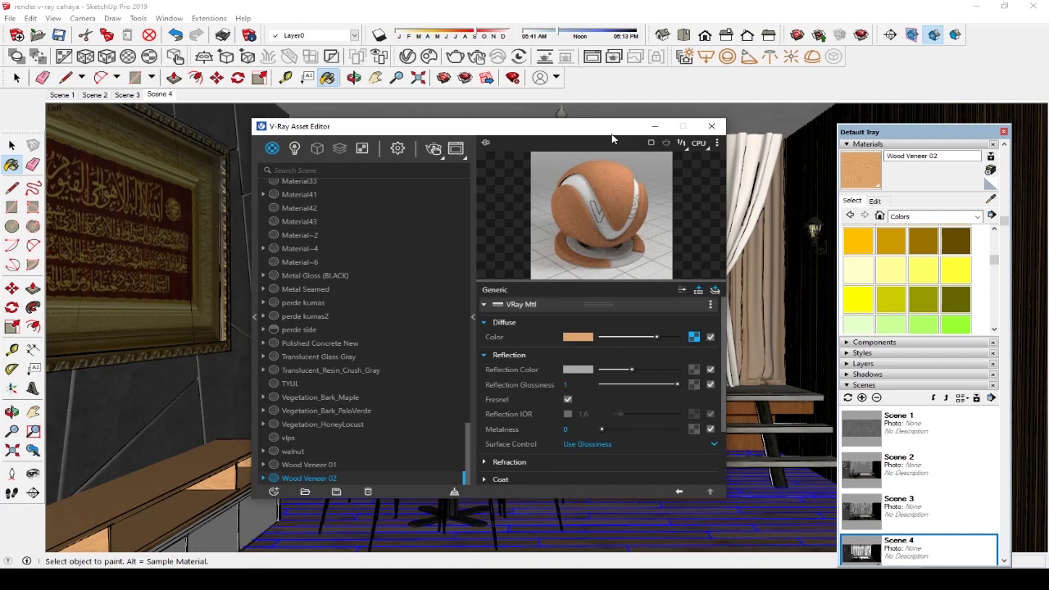
left_click(991, 201)
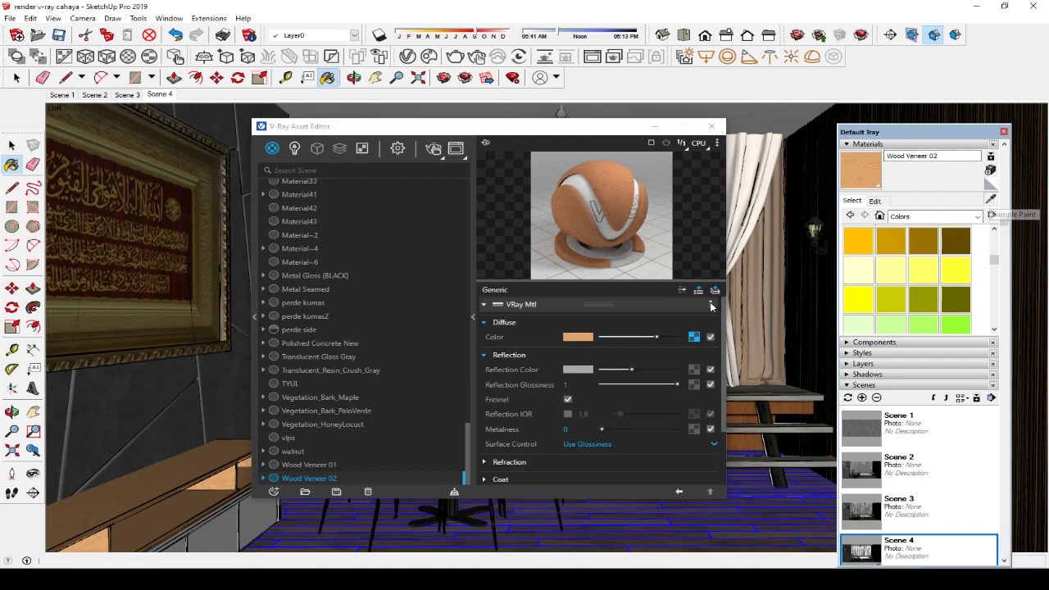
left_click(218, 522)
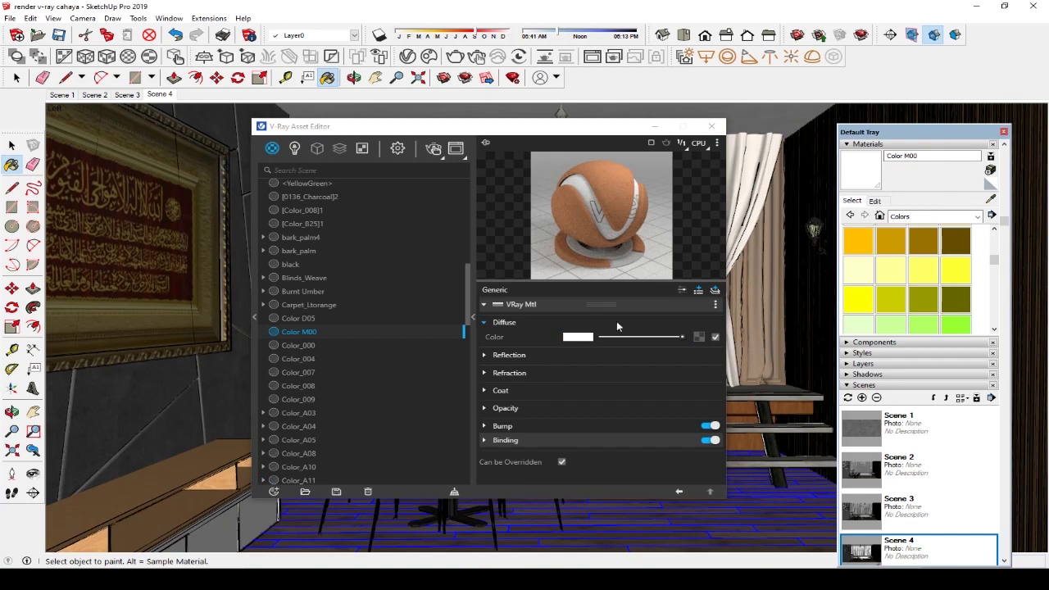
Lighten Color M00's reflection colour from black to grey
left_click(991, 201)
left_click(243, 515)
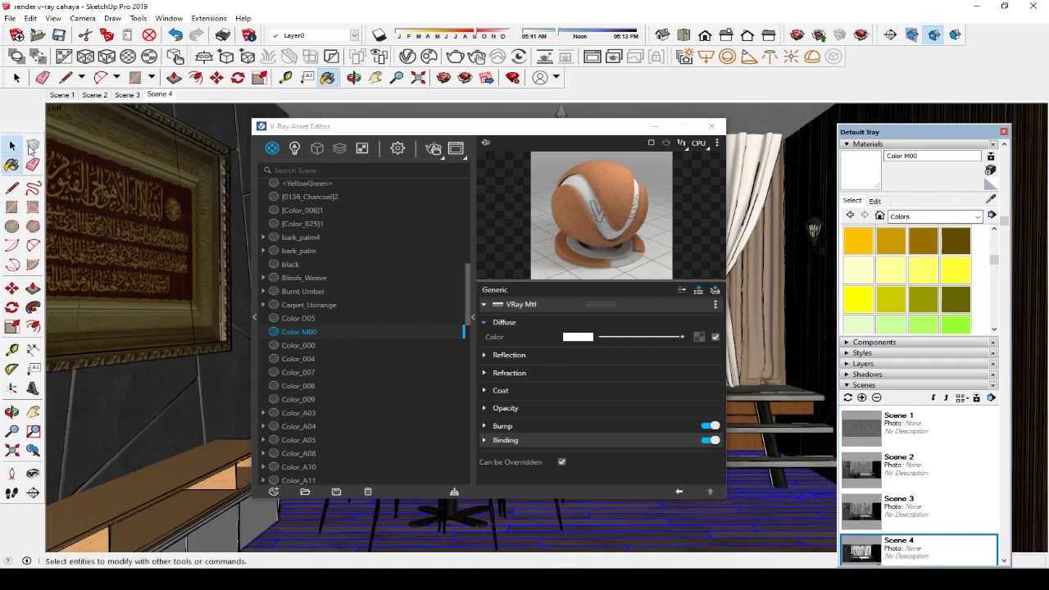
left_click(29, 146)
left_click(512, 357)
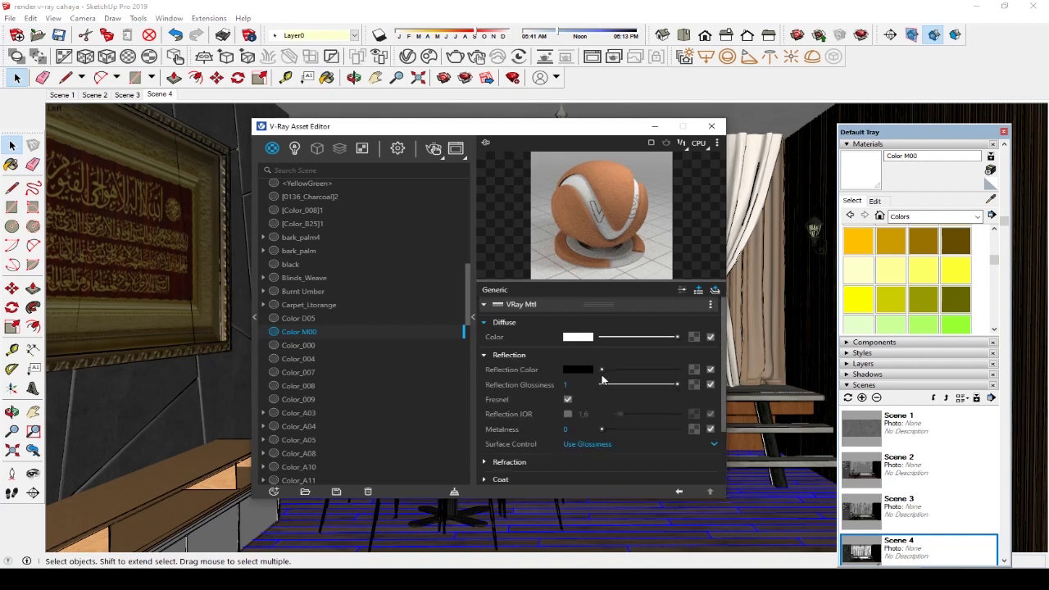
left_click_drag(602, 370, 618, 370)
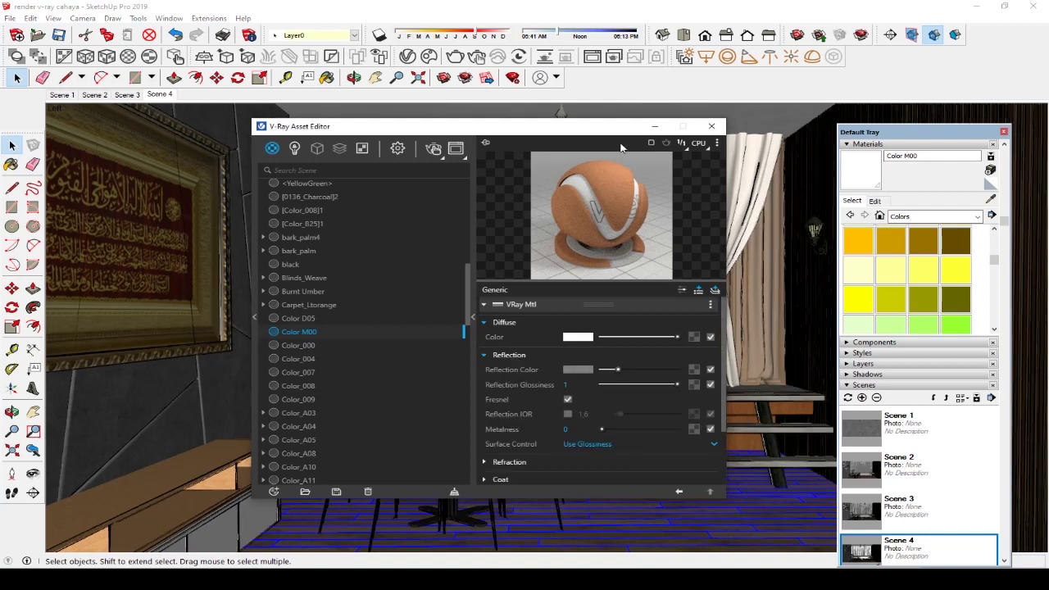
Sample the floor's 1W material from the model to edit it
left_click_drag(596, 130, 526, 120)
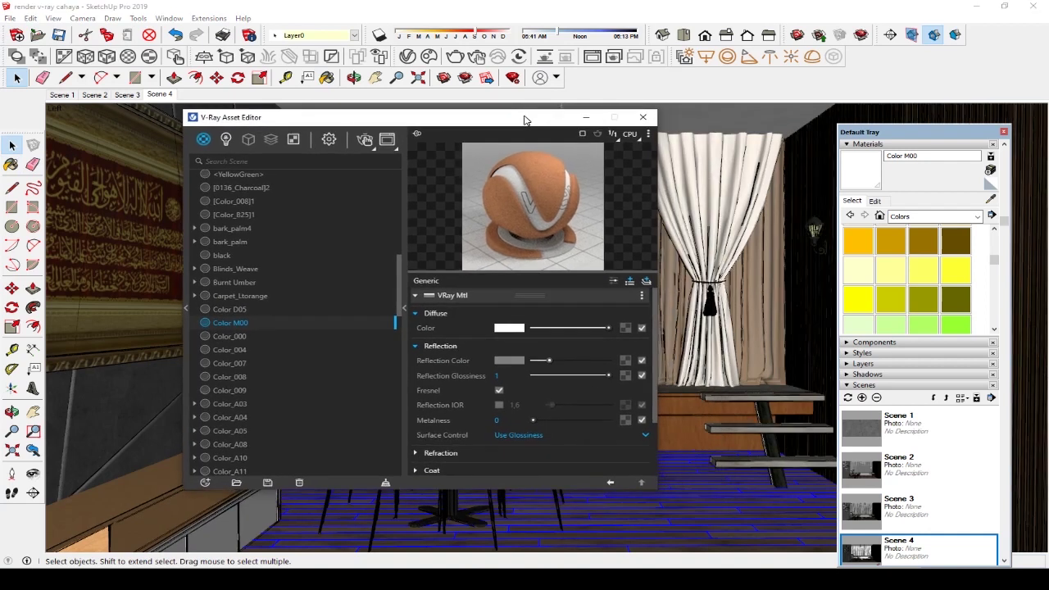
left_click(756, 264)
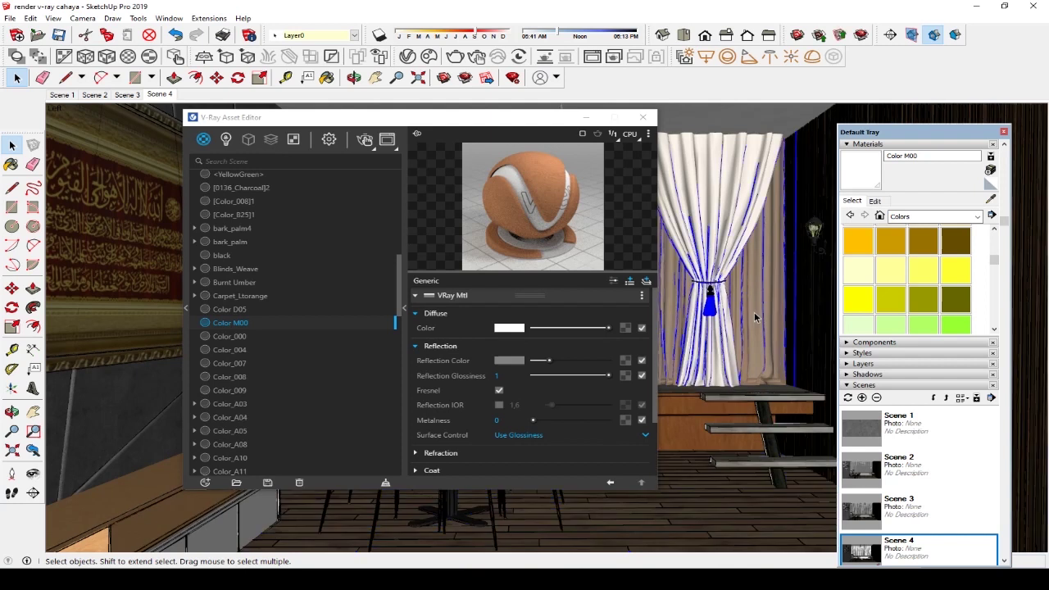
left_click(992, 202)
left_click(583, 529)
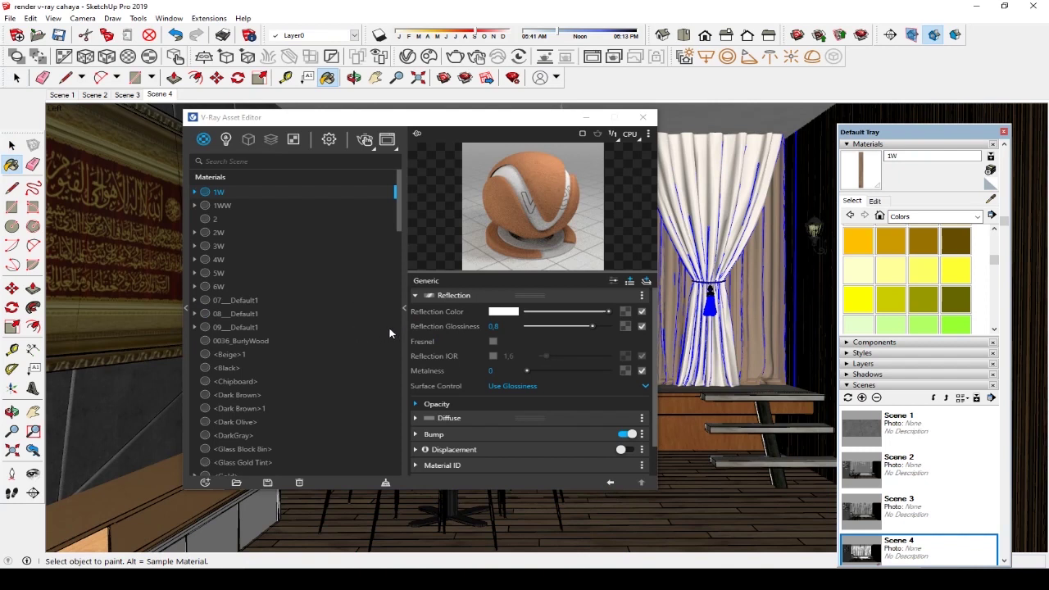
Enter the cabinet group and select the front edge of its top
left_click(403, 308)
left_click(404, 308)
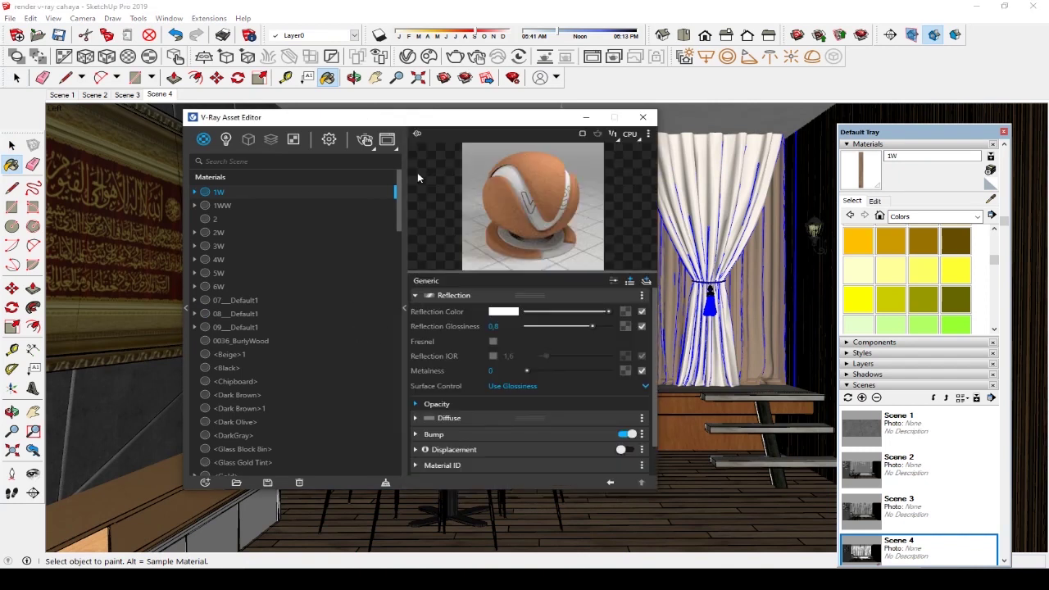
left_click(11, 145)
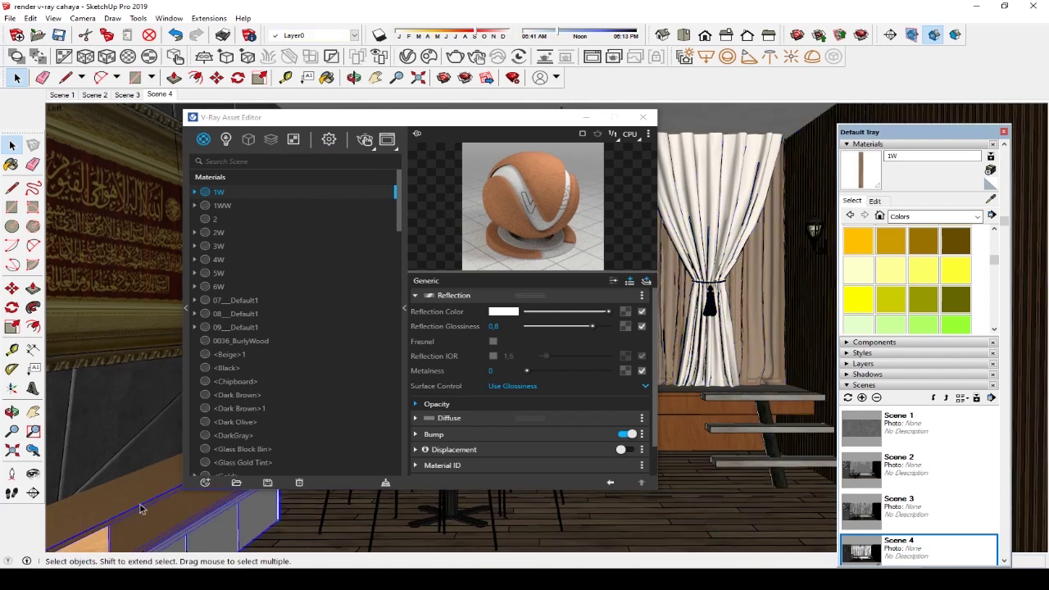
left_click(149, 489)
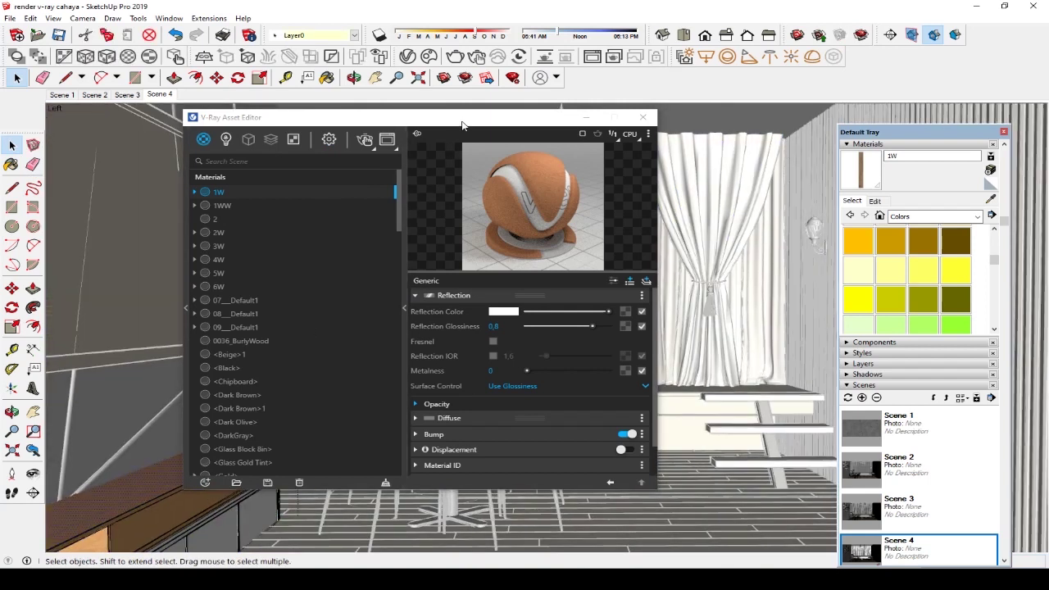
left_click_drag(467, 123, 602, 118)
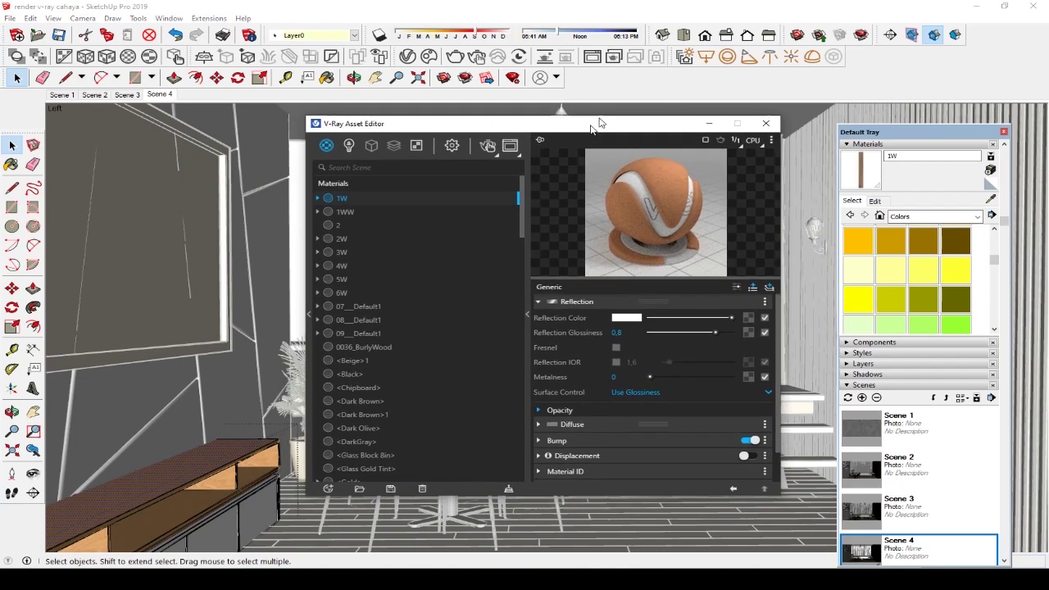
left_click(177, 503)
double_click(177, 502)
left_click(223, 466)
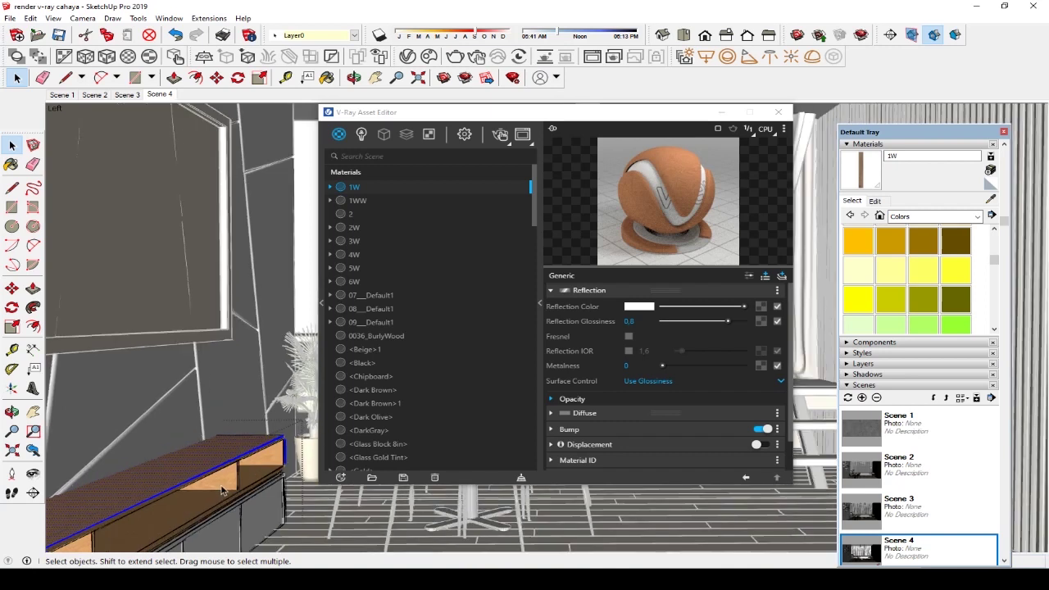
Zoom in on the cabinet and expand the V-Ray material library
scroll(218, 490, "up", 3)
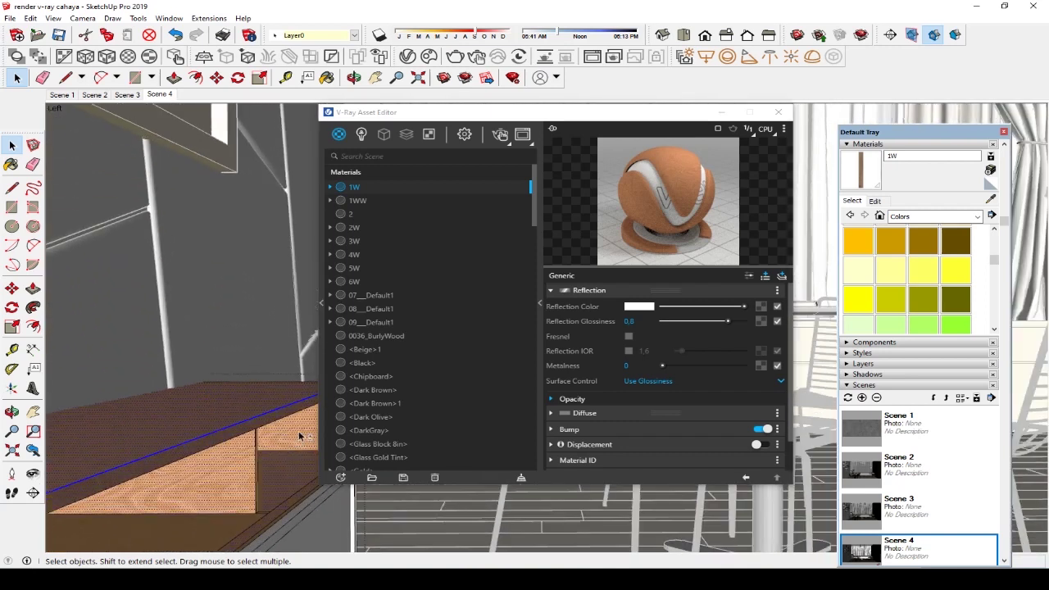
scroll(256, 450, "down", 3)
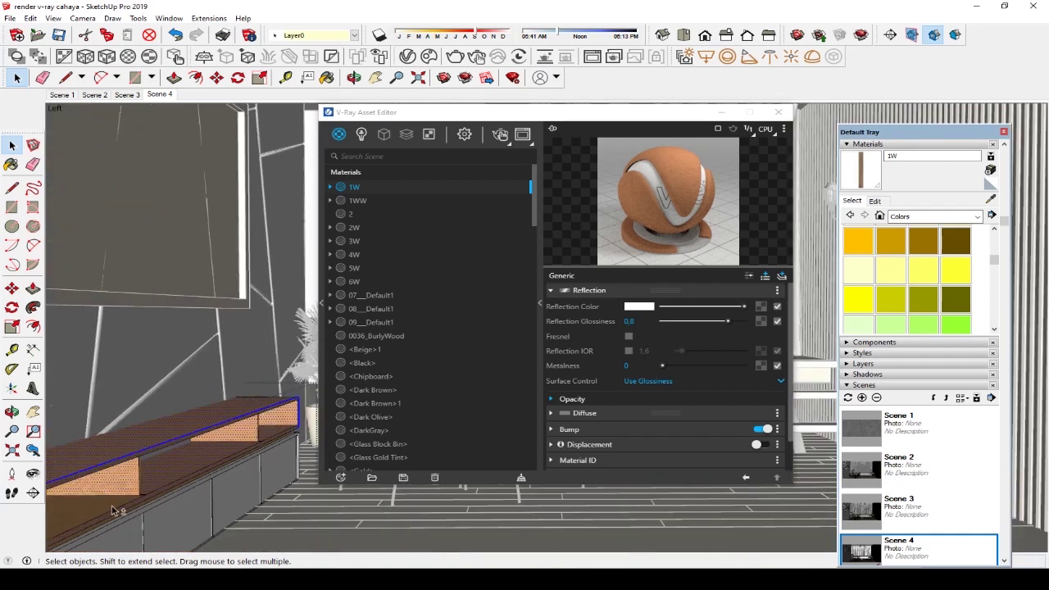
scroll(151, 502, "up", 1)
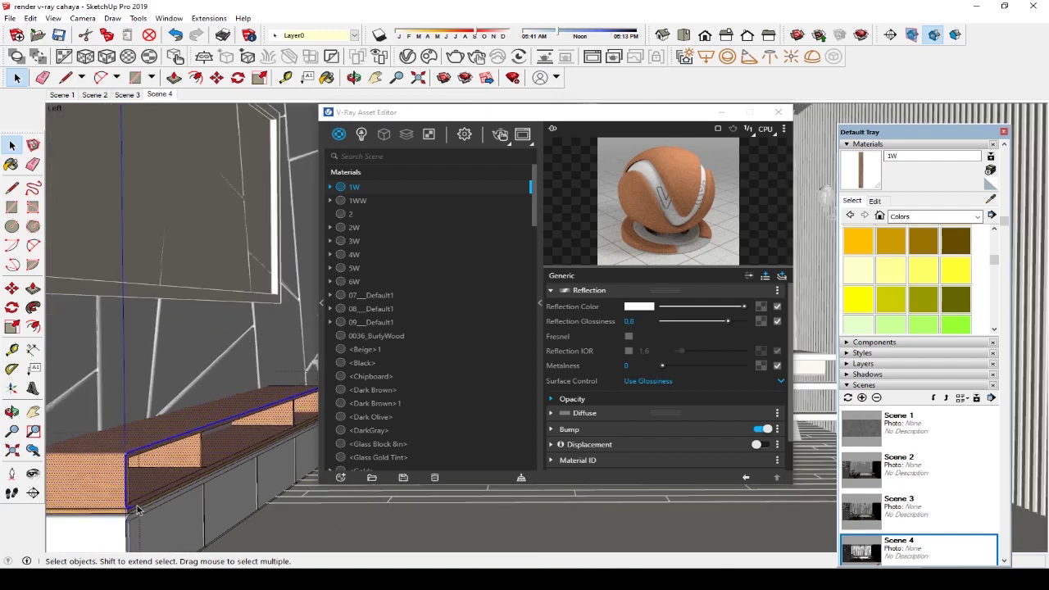
scroll(138, 511, "up", 2)
scroll(136, 515, "up", 1)
scroll(134, 514, "up", 2)
scroll(135, 514, "up", 1)
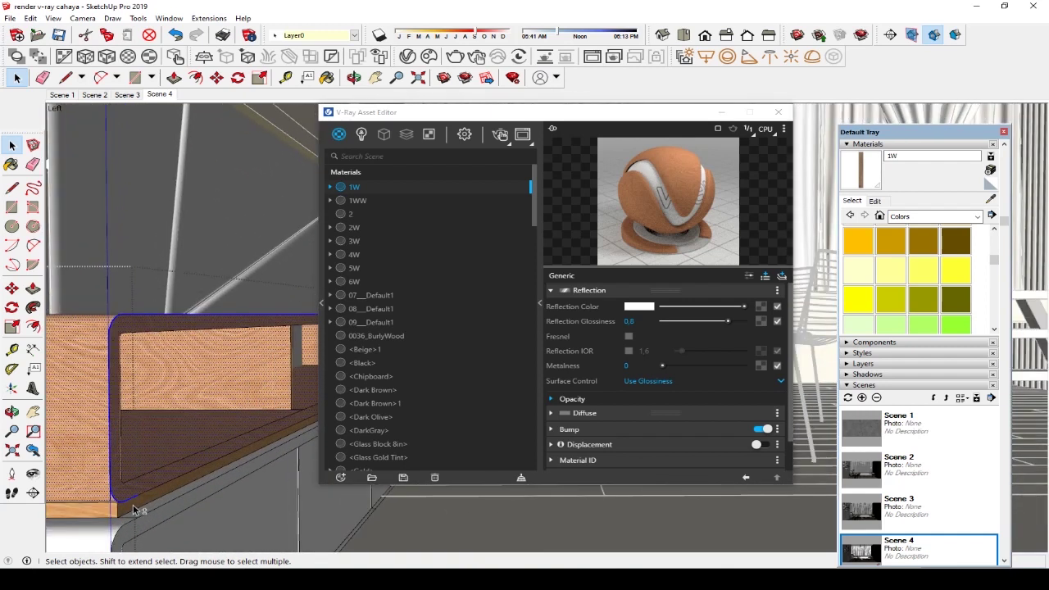
scroll(156, 492, "down", 2)
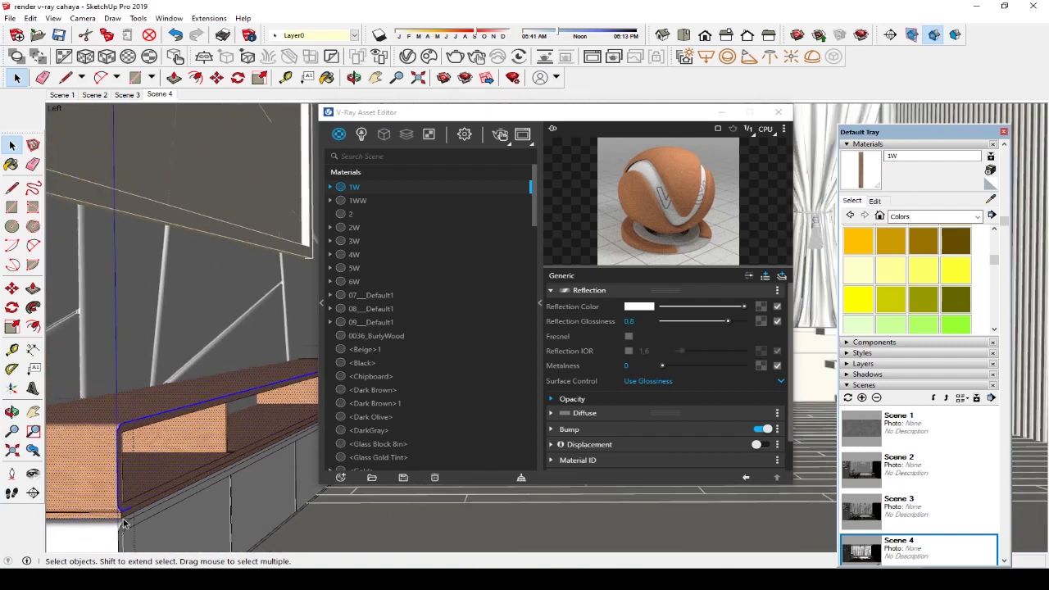
scroll(197, 471, "down", 2)
scroll(271, 424, "up", 1)
scroll(179, 443, "up", 1)
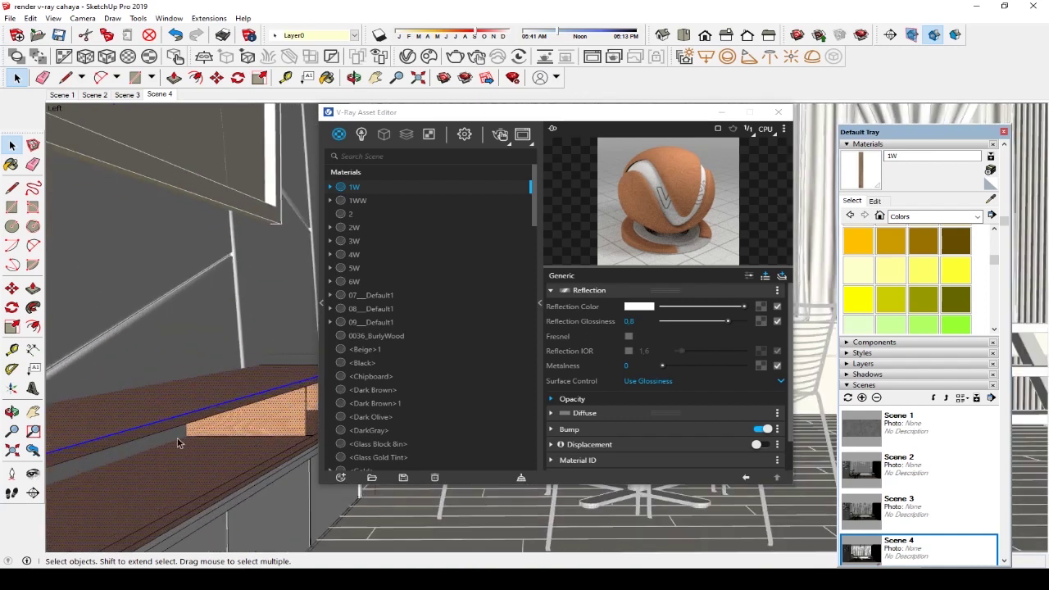
scroll(321, 302, "down", 1)
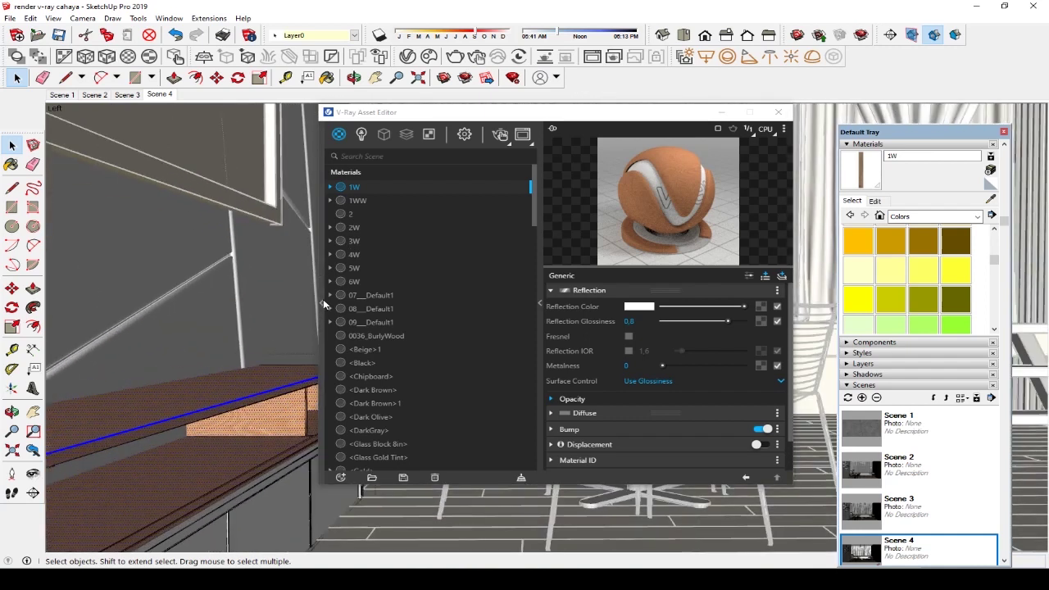
left_click(323, 299)
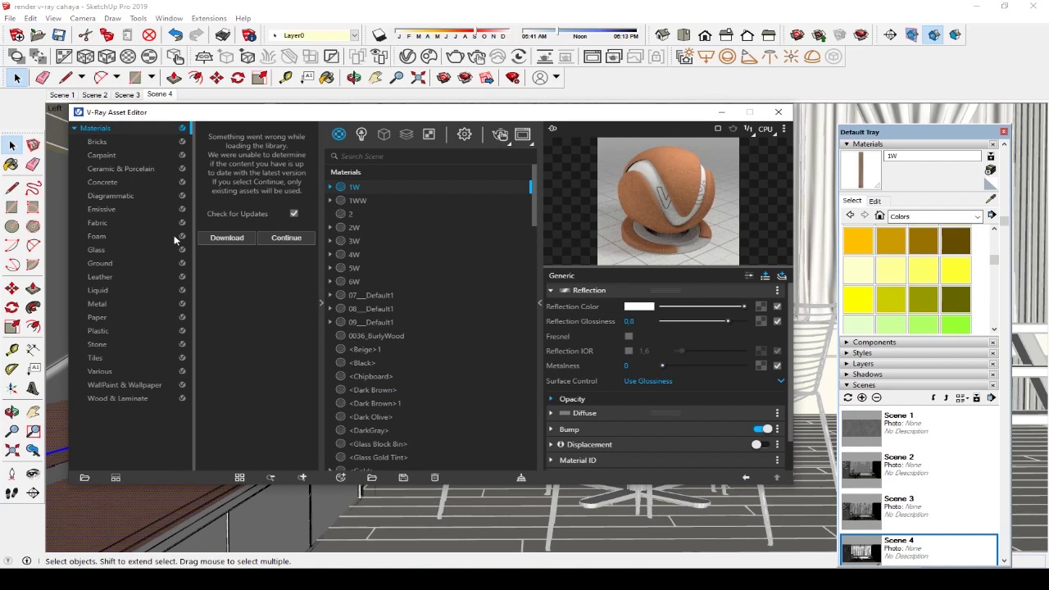
Add Flooring Laminate B Narrow 250cm from the Wood & Laminate library to the scene materials
left_click(105, 399)
left_click(286, 238)
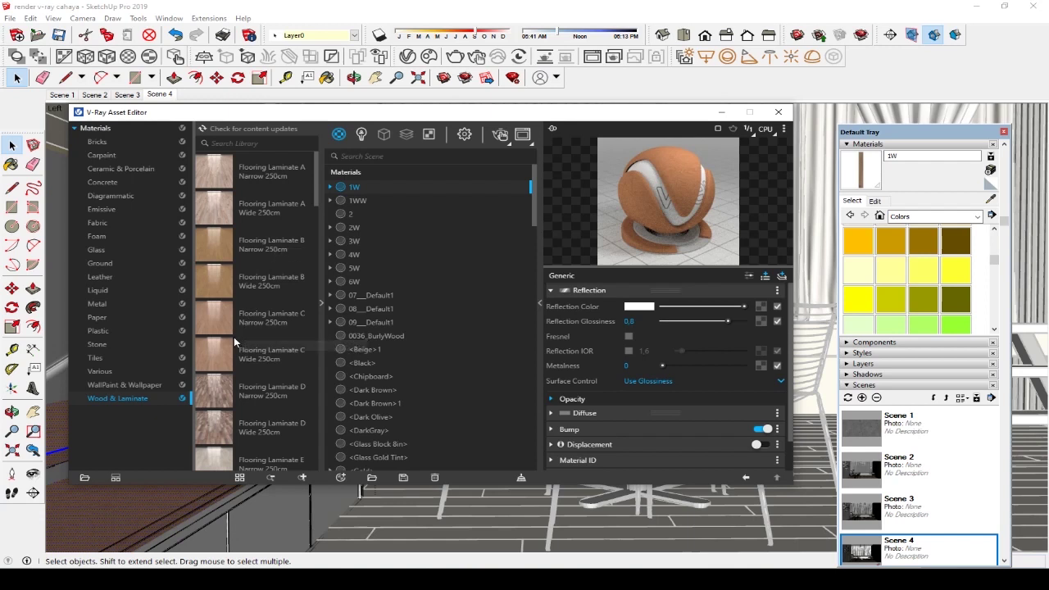
scroll(235, 336, "down", 1)
scroll(235, 336, "up", 1)
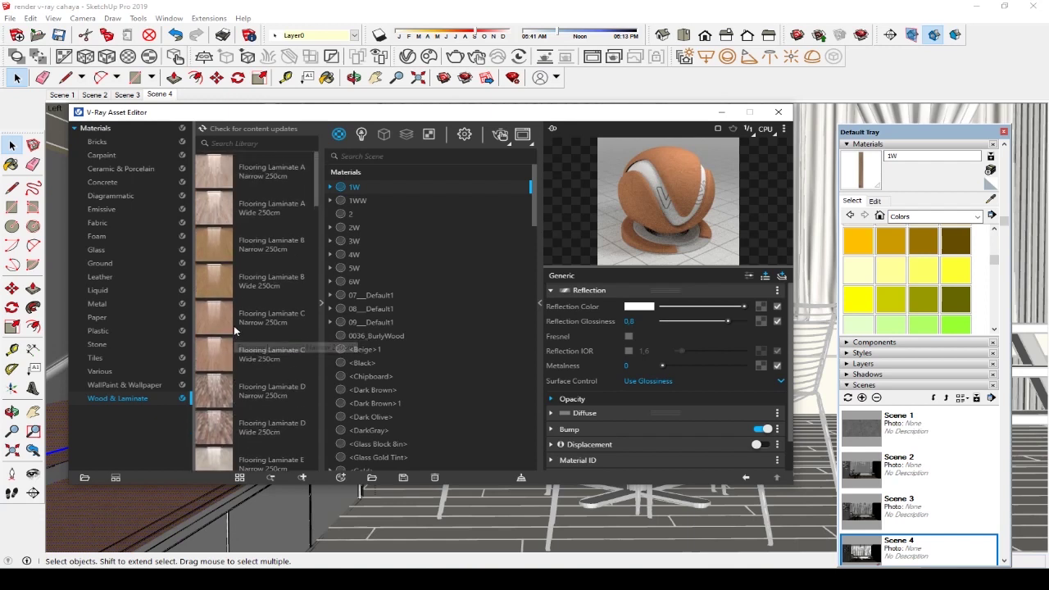
mouse_move(226, 249)
left_mouse_down()
mouse_move(392, 300)
mouse_move(394, 343)
left_mouse_up()
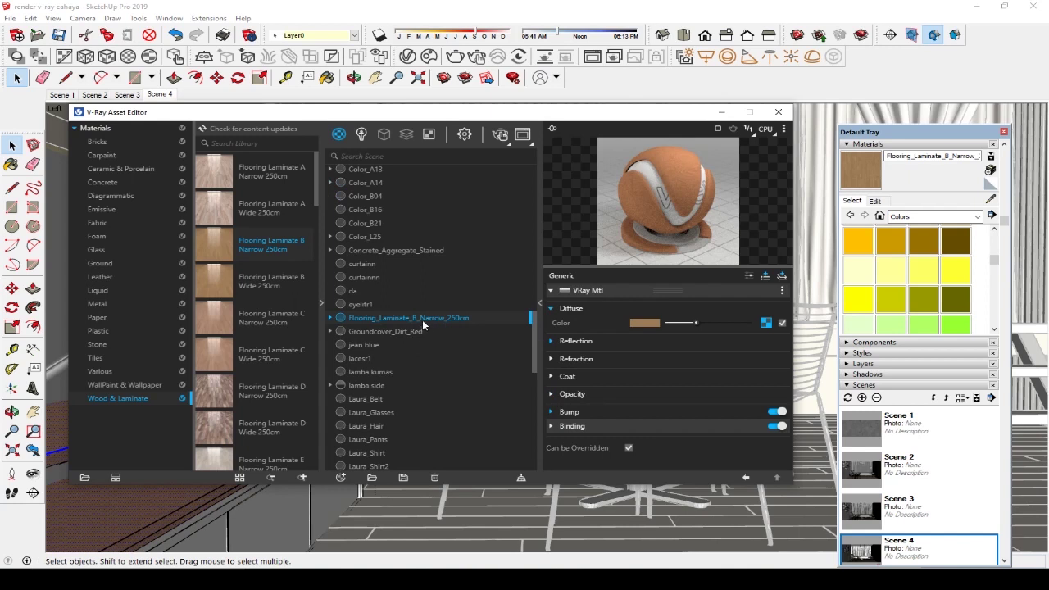
Apply Flooring_Laminate_B_Narrow_250cm to the selected cabinet top
right_click(423, 325)
left_click(451, 345)
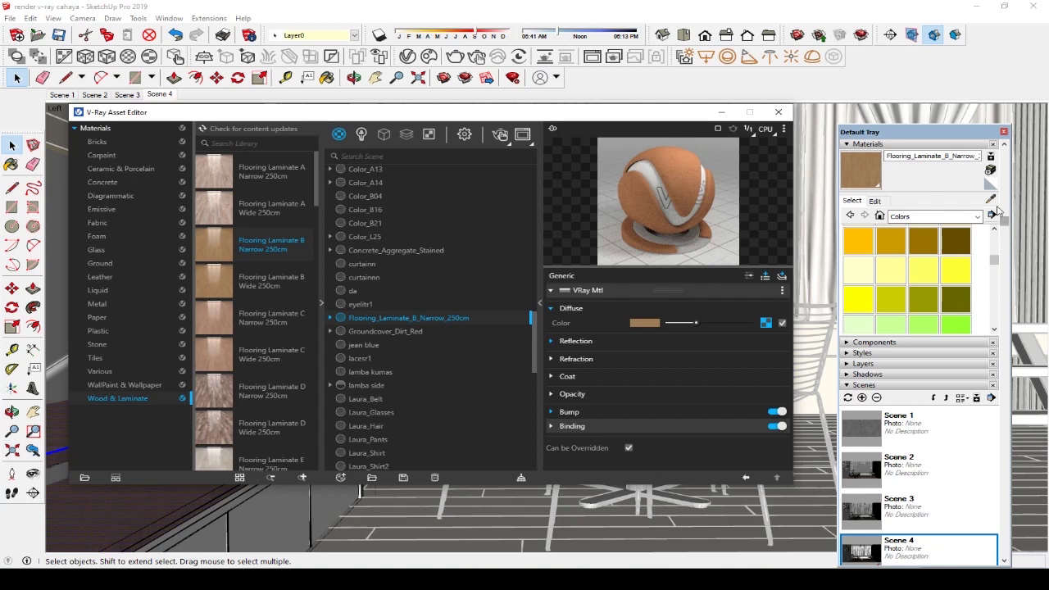
left_click(995, 208)
key("b")
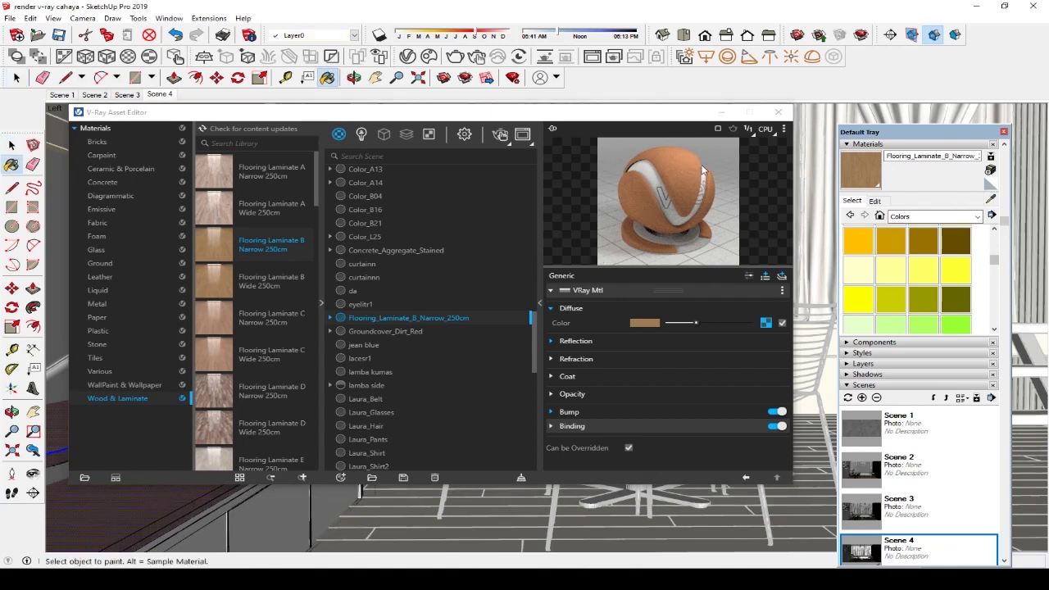
Close the Asset Editor, check the shelf's new wood texture, then reopen the editor
left_click(778, 112)
left_click(13, 146)
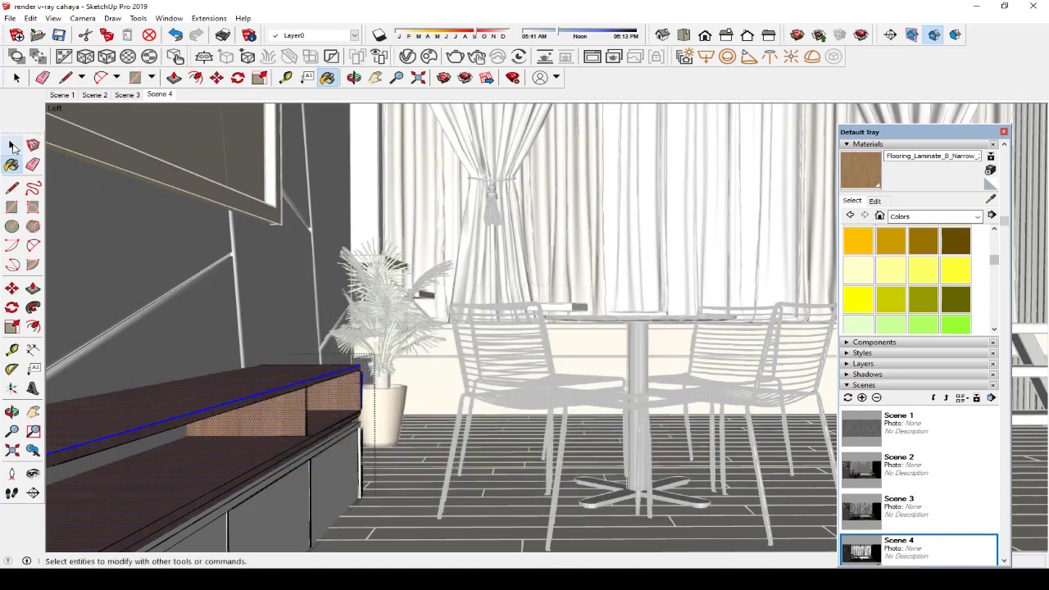
left_click(12, 146)
left_click(541, 280)
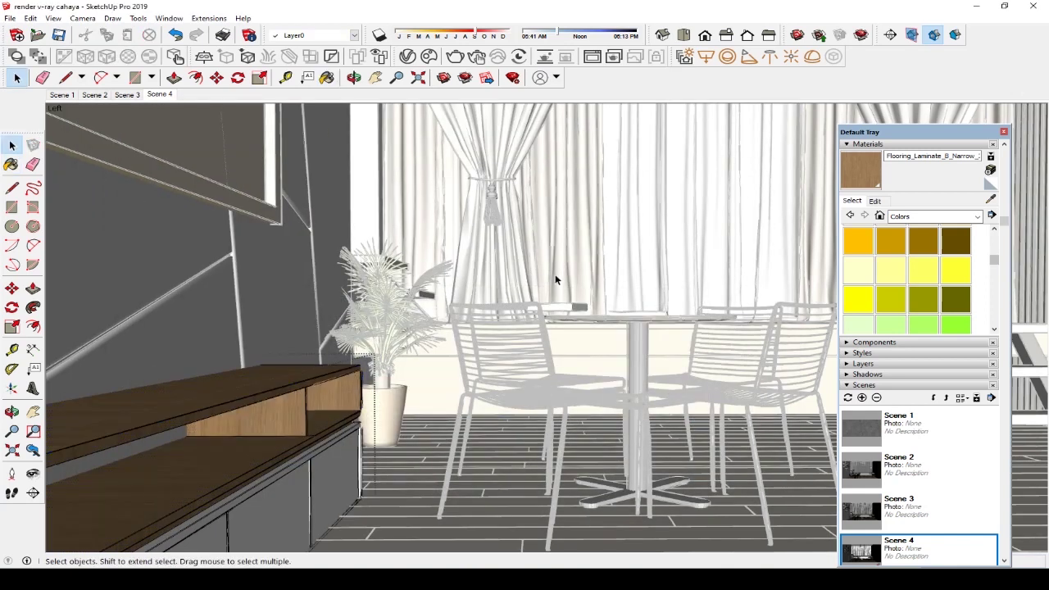
scroll(288, 348, "down", 3)
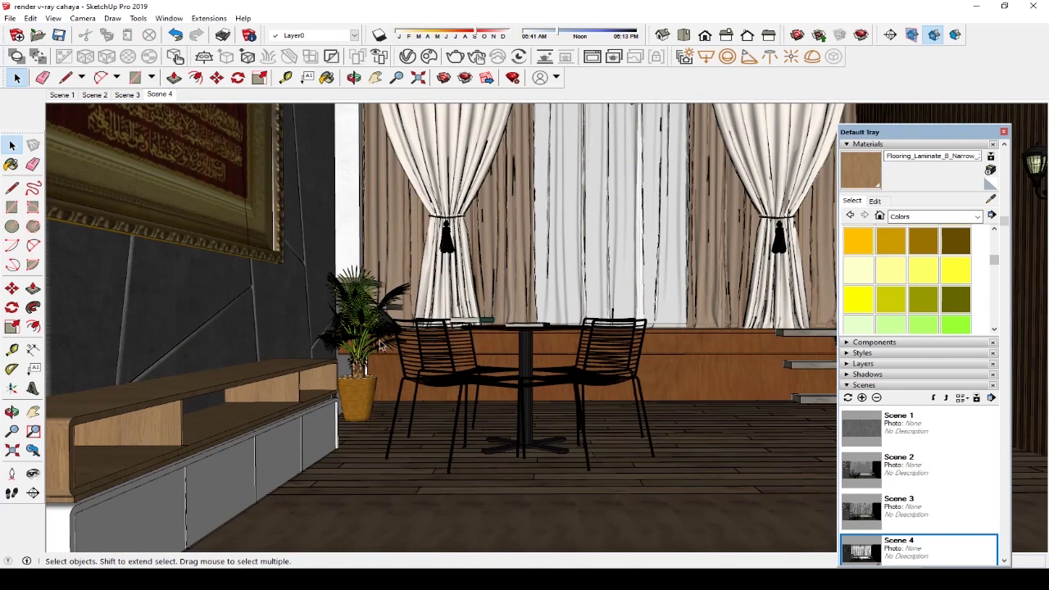
scroll(735, 374, "up", 2)
scroll(754, 332, "down", 1)
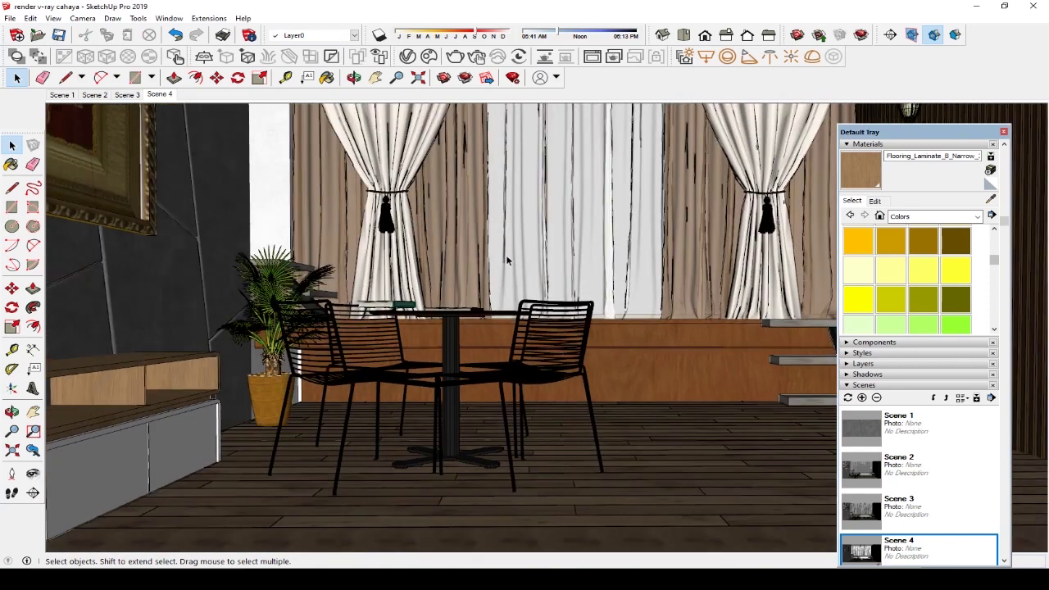
left_click(354, 78)
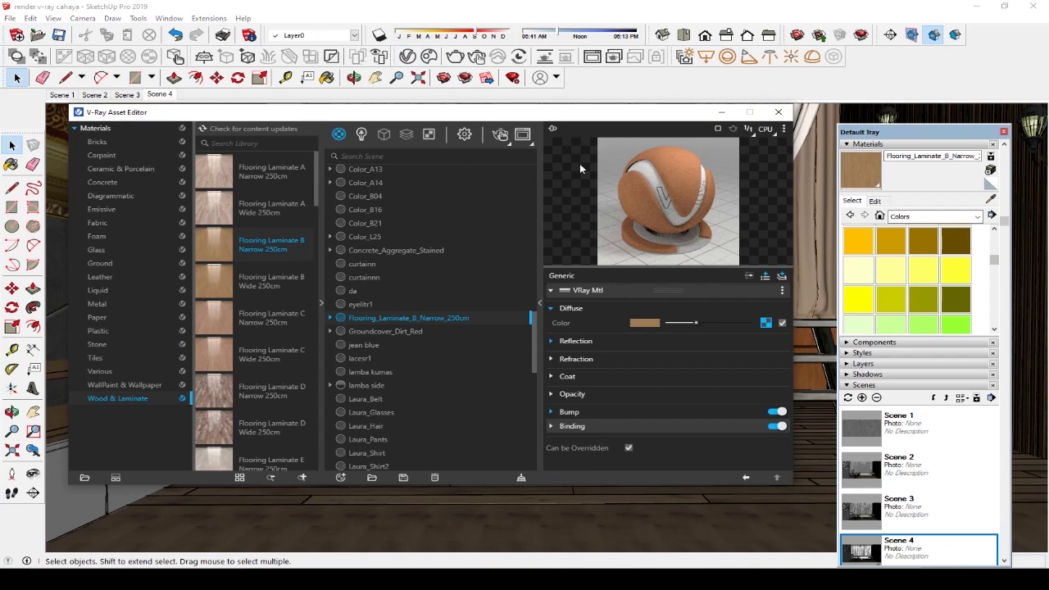
Sample the Wood Veneer 01 wall-panel material into the Asset Editor
left_click(318, 304)
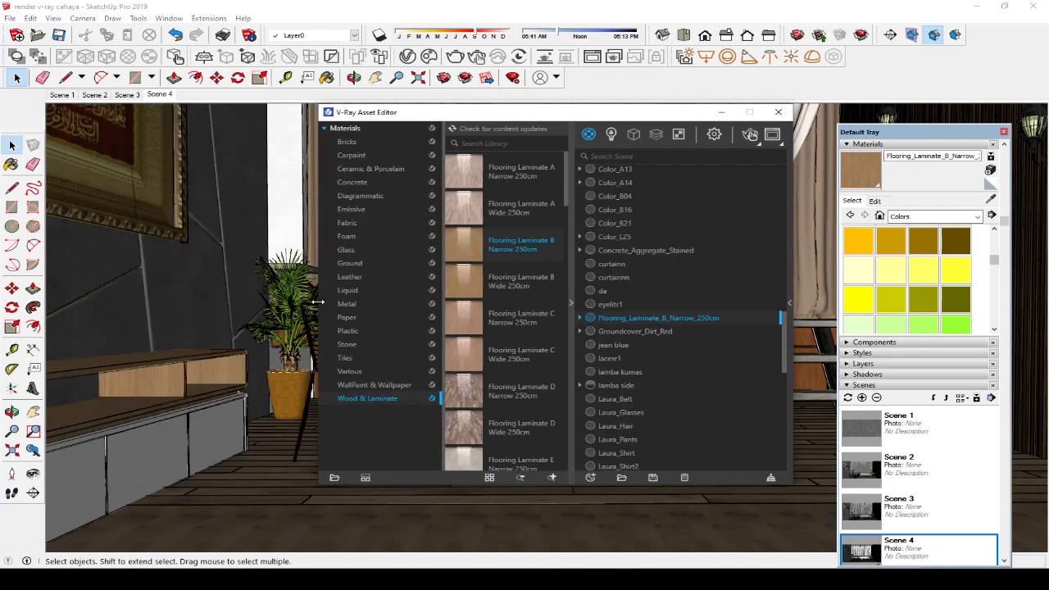
left_click_drag(632, 112, 390, 158)
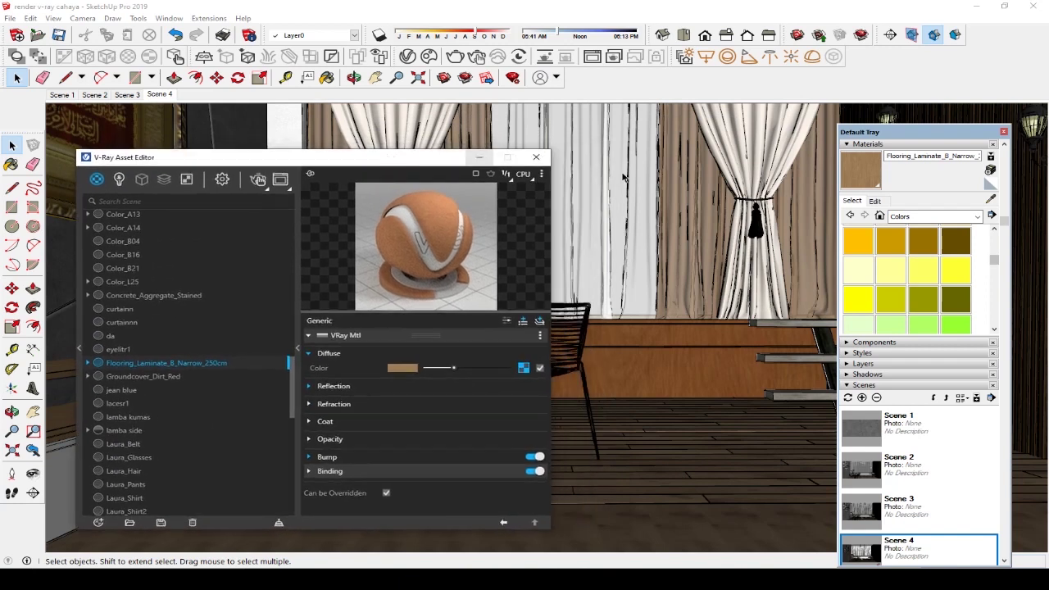
left_click(992, 200)
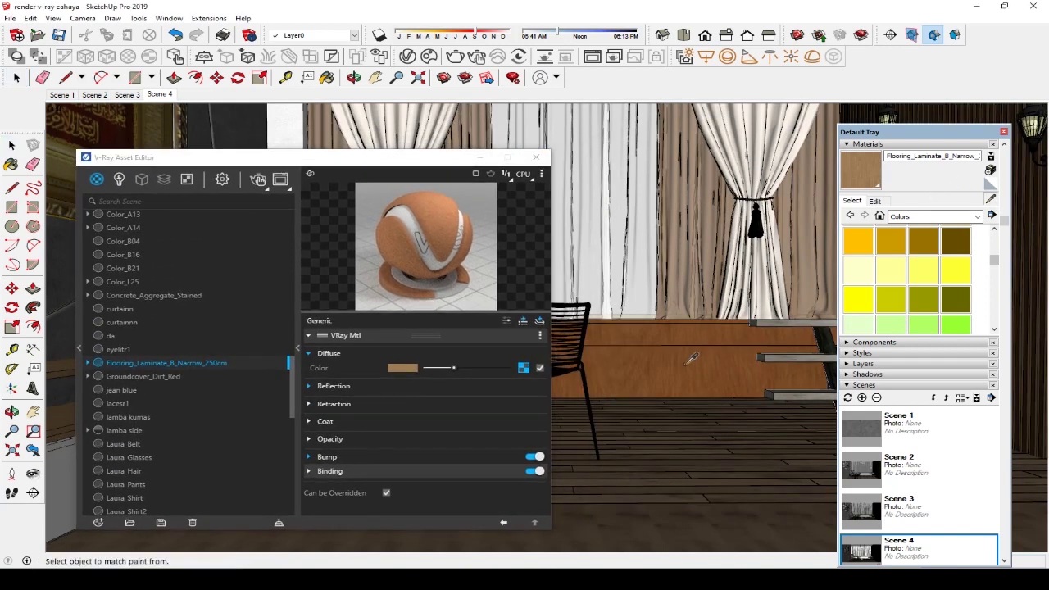
left_click(691, 361)
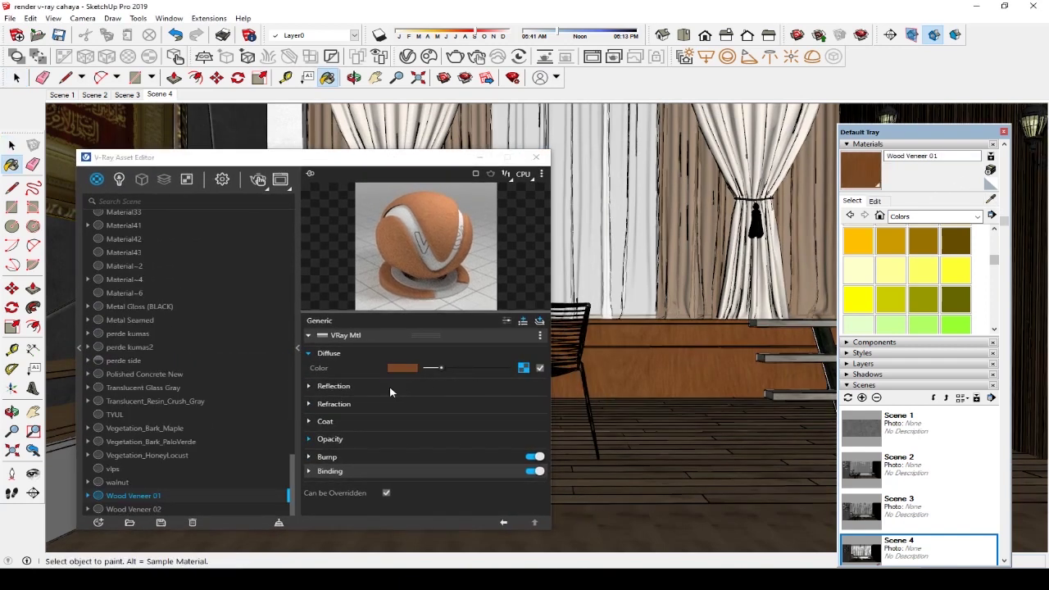
Raise Wood Veneer 01's reflection colour to grey and start a test render
left_click(390, 387)
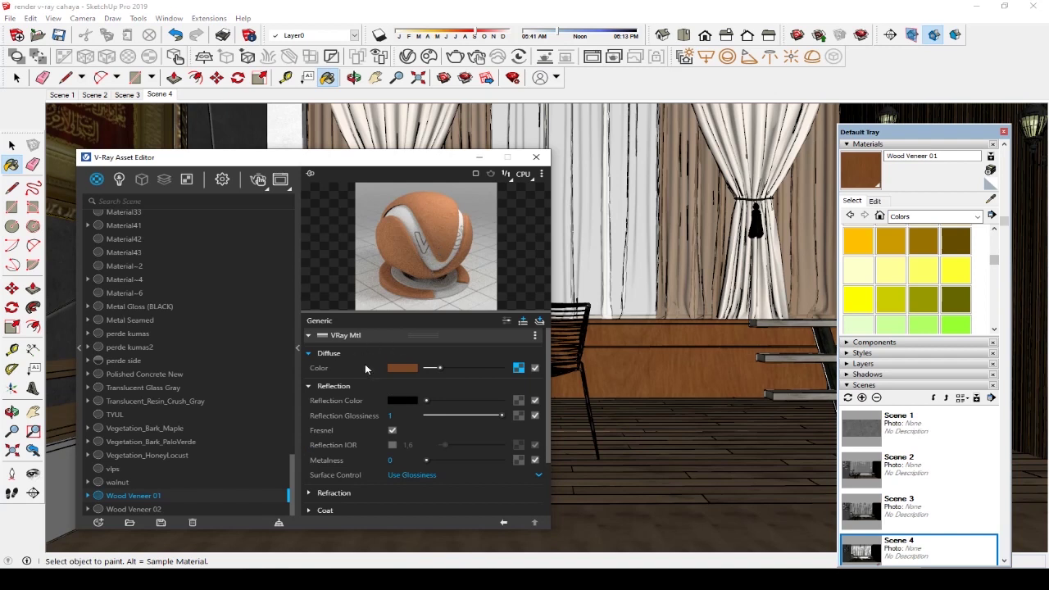
left_click_drag(441, 368, 441, 403)
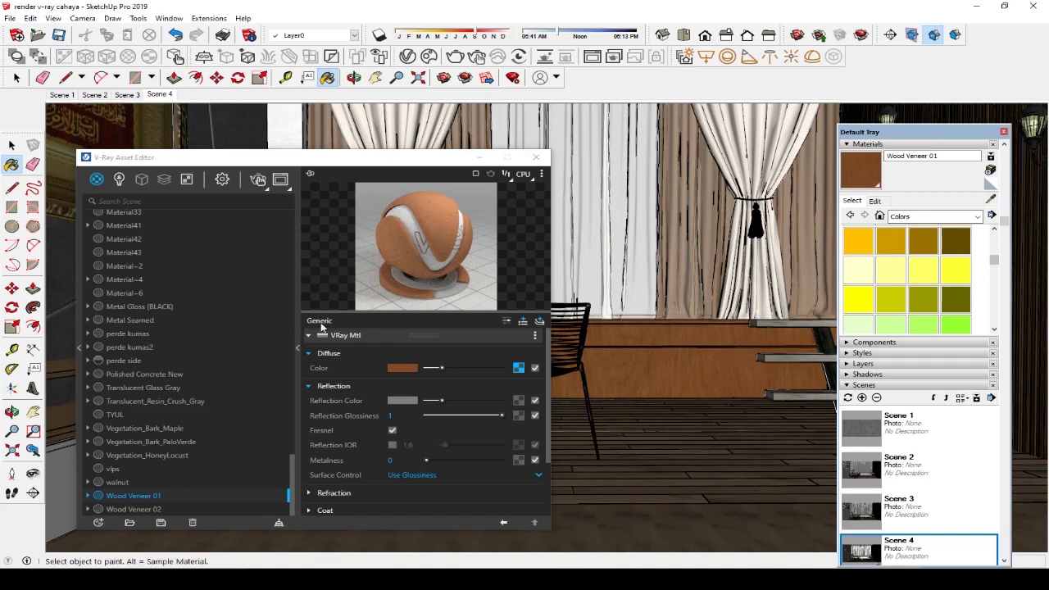
left_click(258, 180)
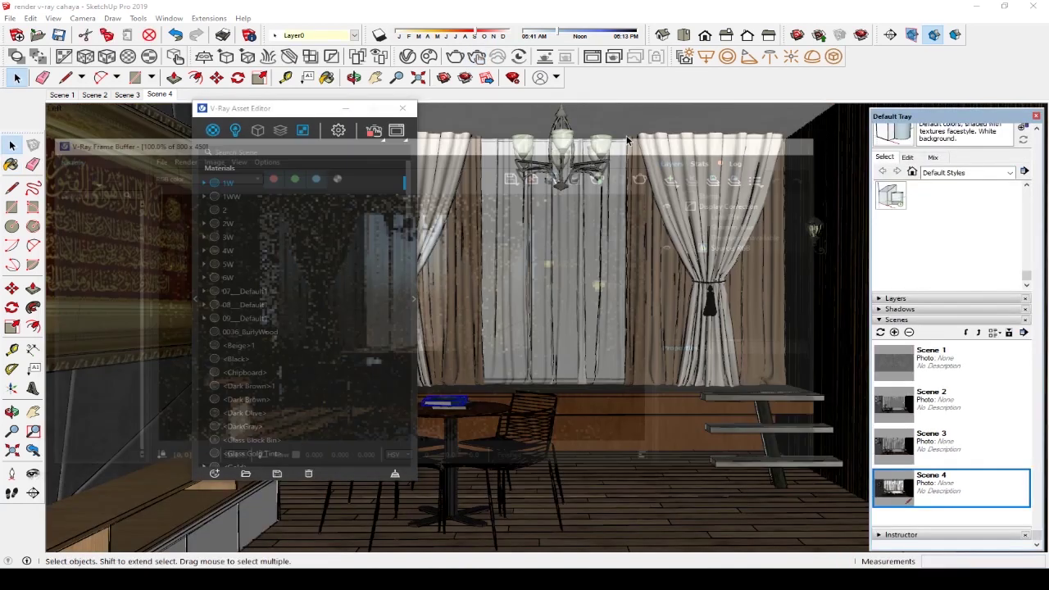
Put away the V-Ray Frame Buffer window to reveal the room model
left_click(752, 143)
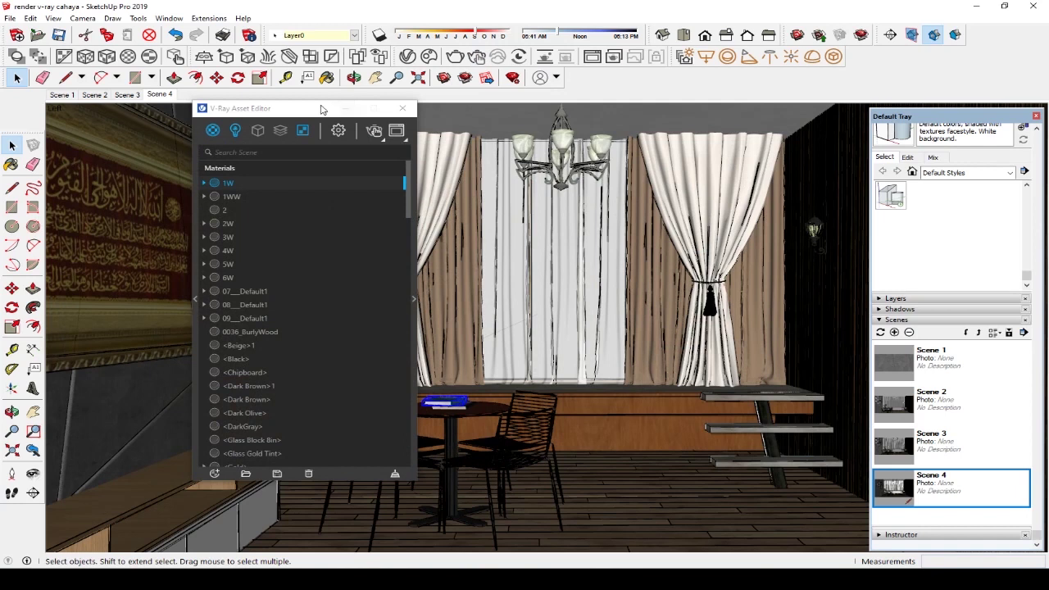
Start a V-Ray IES light loaded with the 2.IES profile
left_click_drag(320, 111, 614, 154)
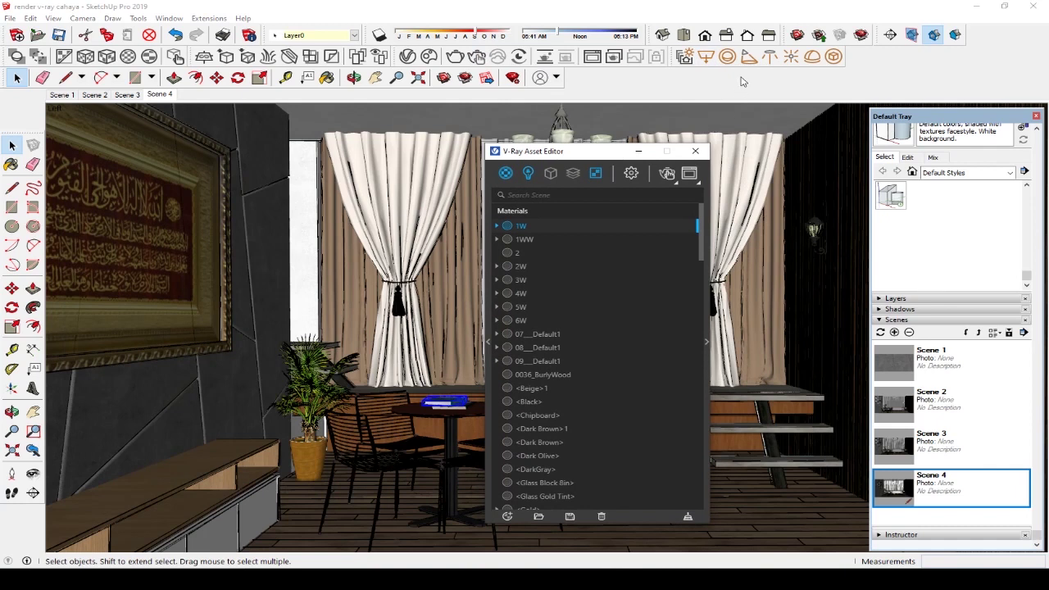
left_click(783, 59)
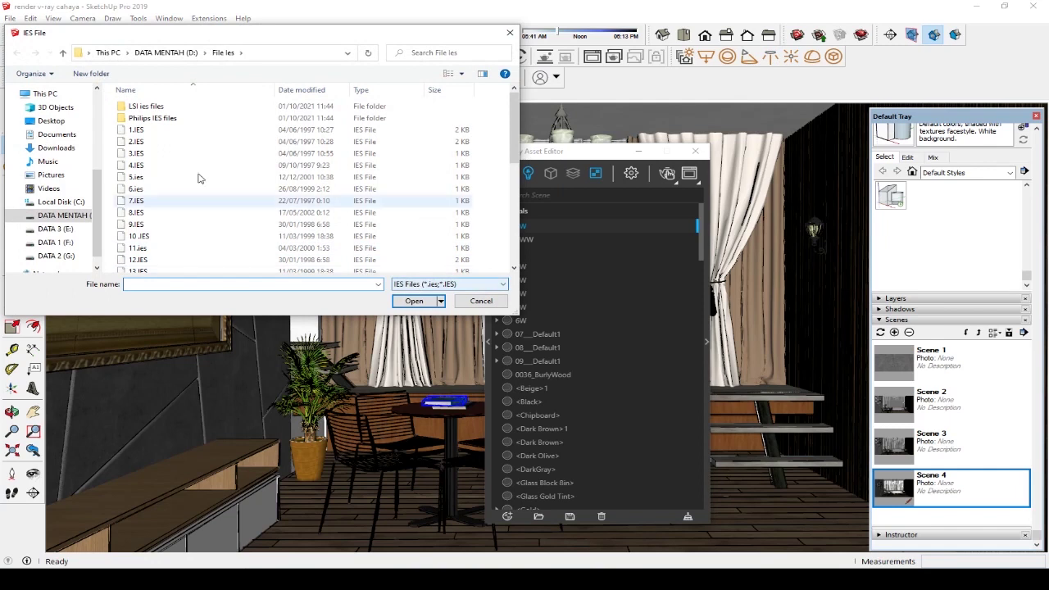
left_click(147, 143)
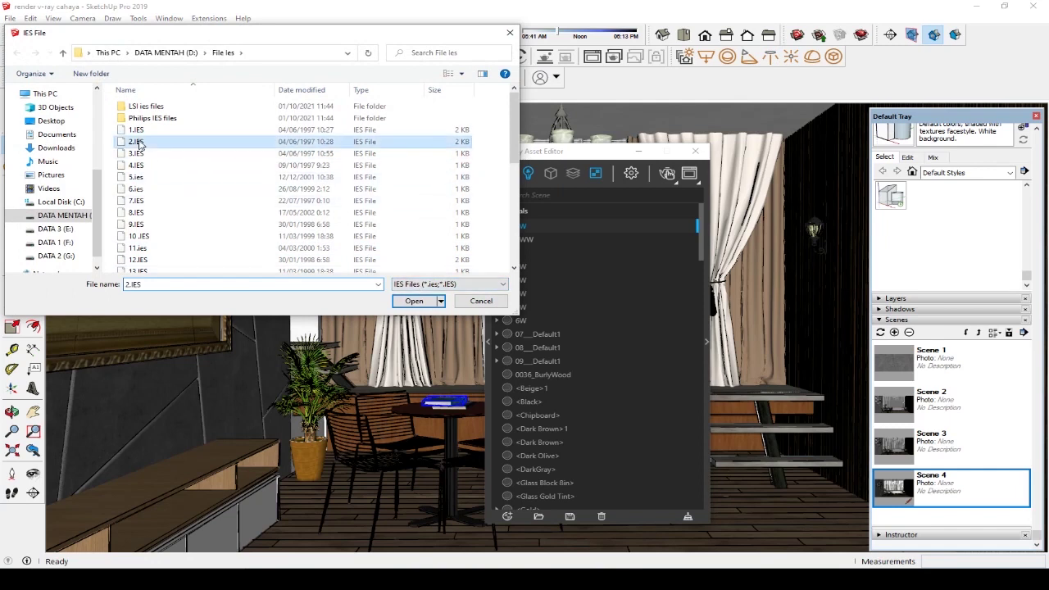
left_click(414, 302)
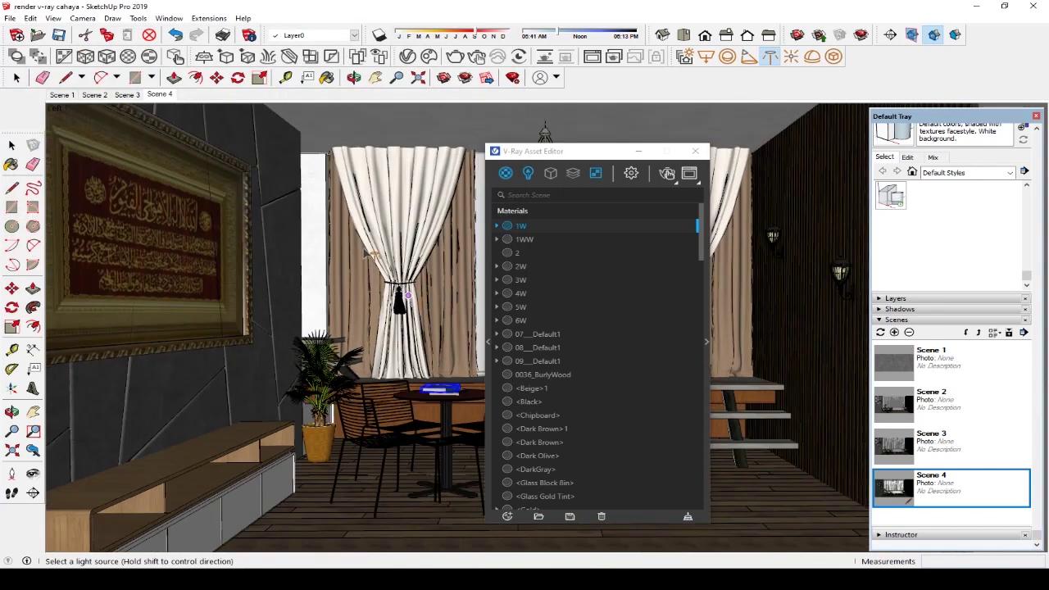
Place the IES light by the left wall near the ceiling and lower it slightly
left_click(285, 111)
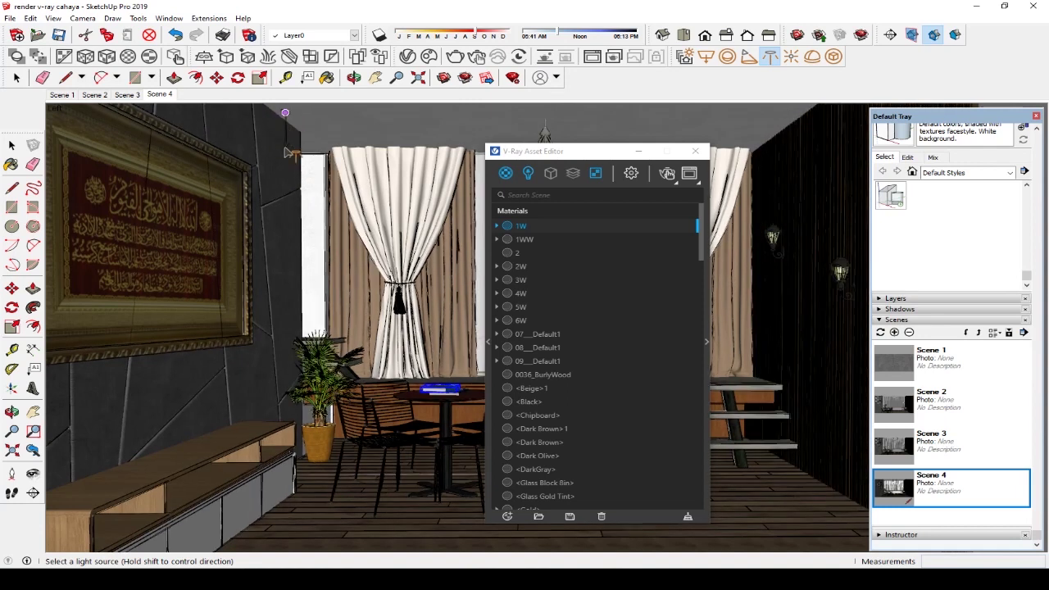
left_click(286, 149)
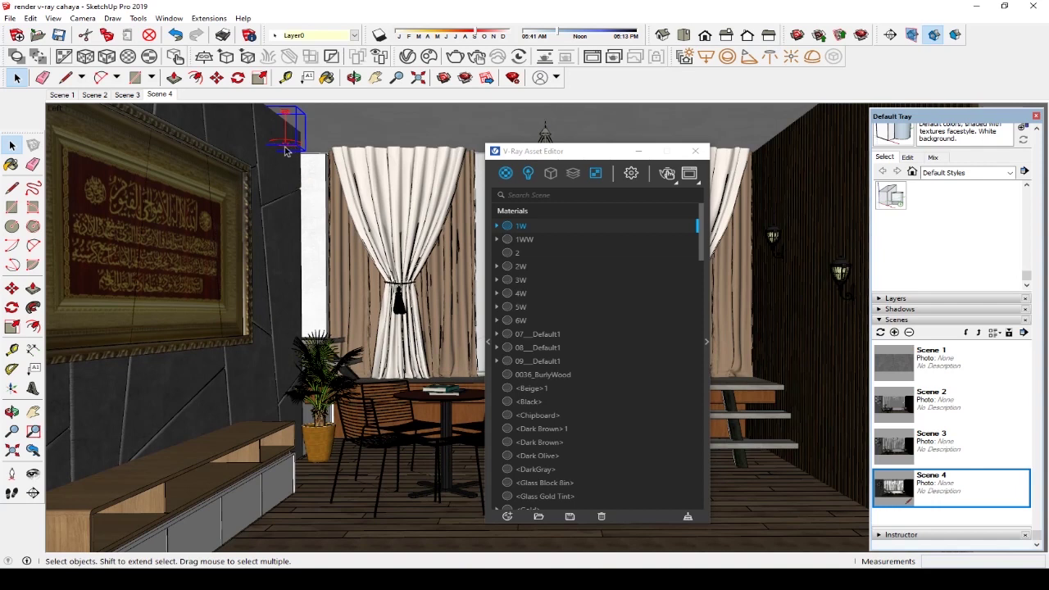
key("m")
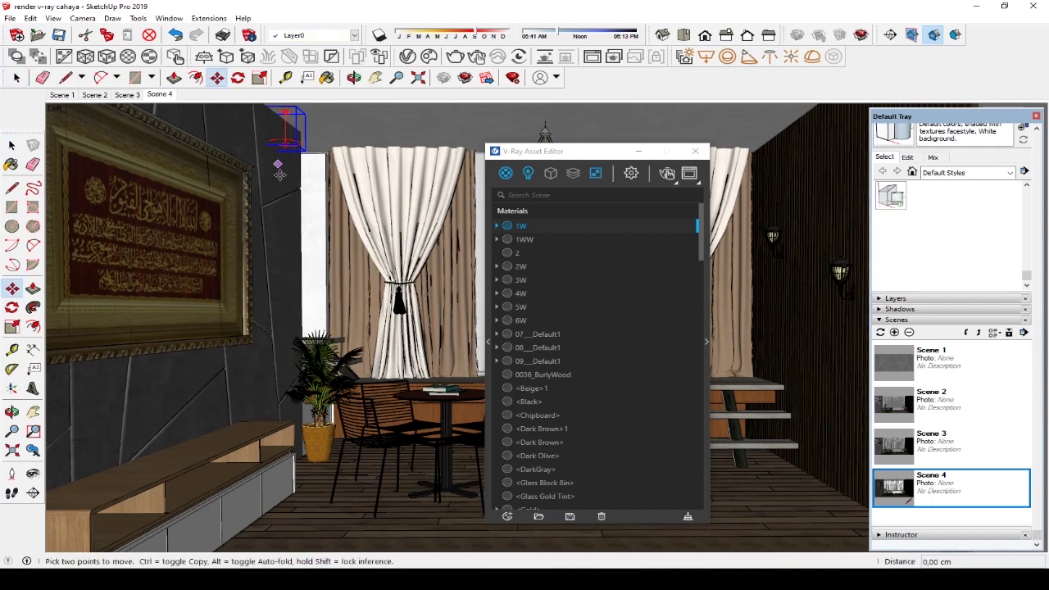
left_click(279, 164)
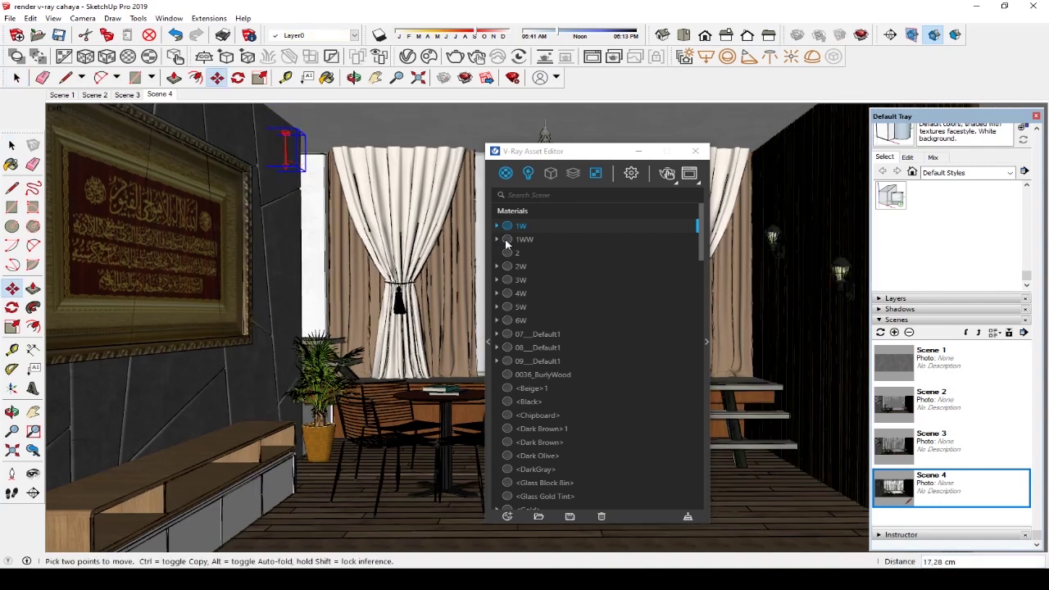
Enable a custom intensity on the IES light and set it to 2700 lm
left_click(706, 343)
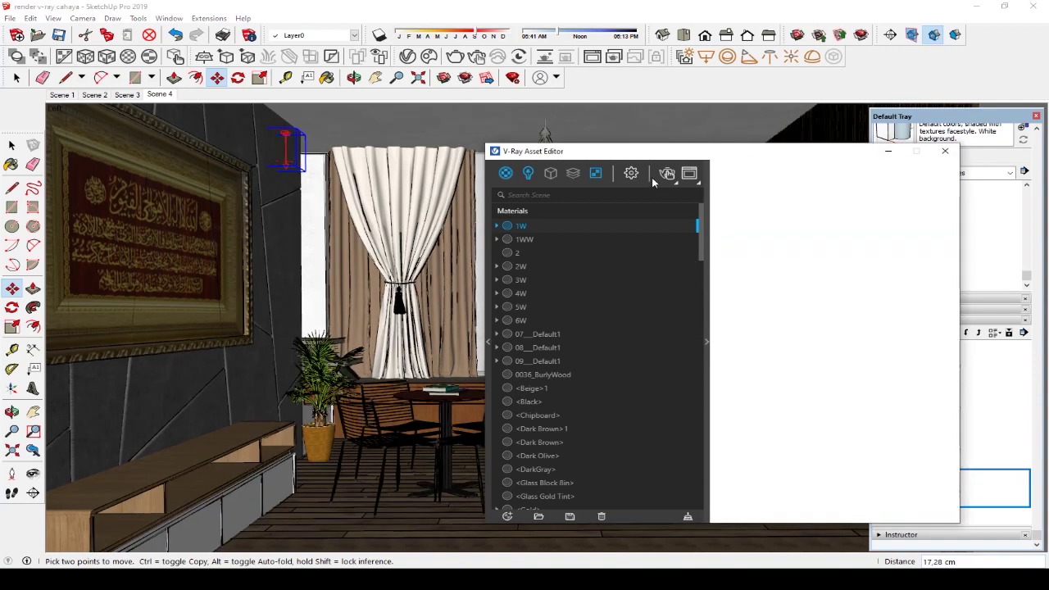
left_click_drag(635, 156, 547, 147)
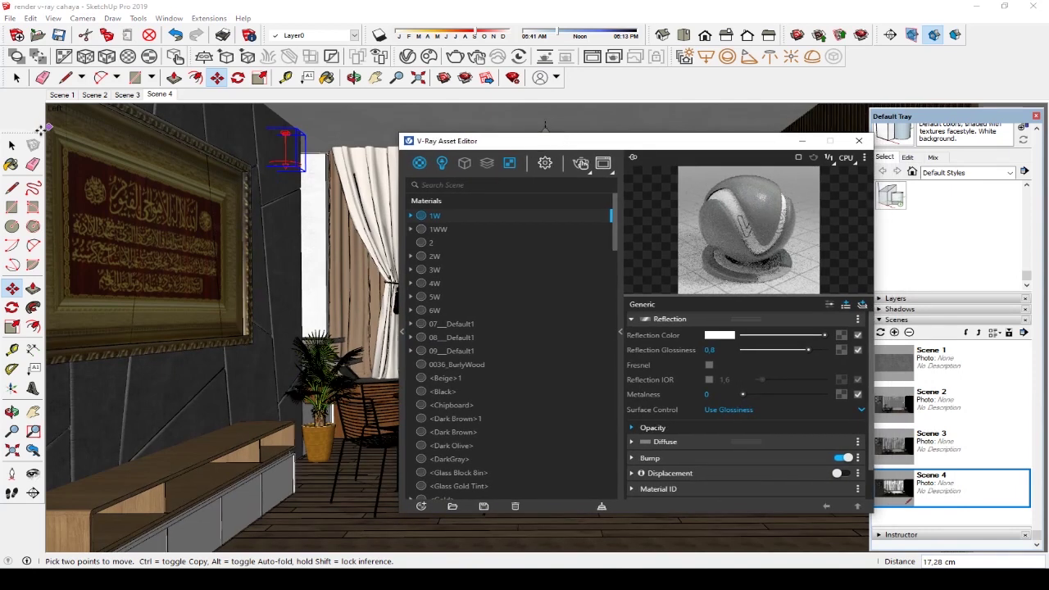
left_click(13, 145)
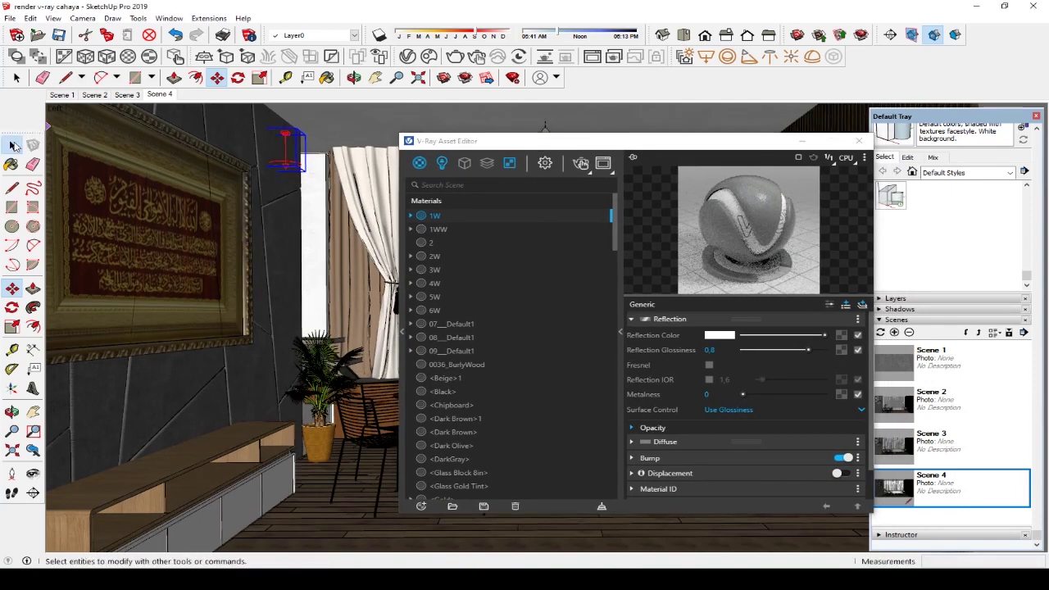
left_click(285, 166)
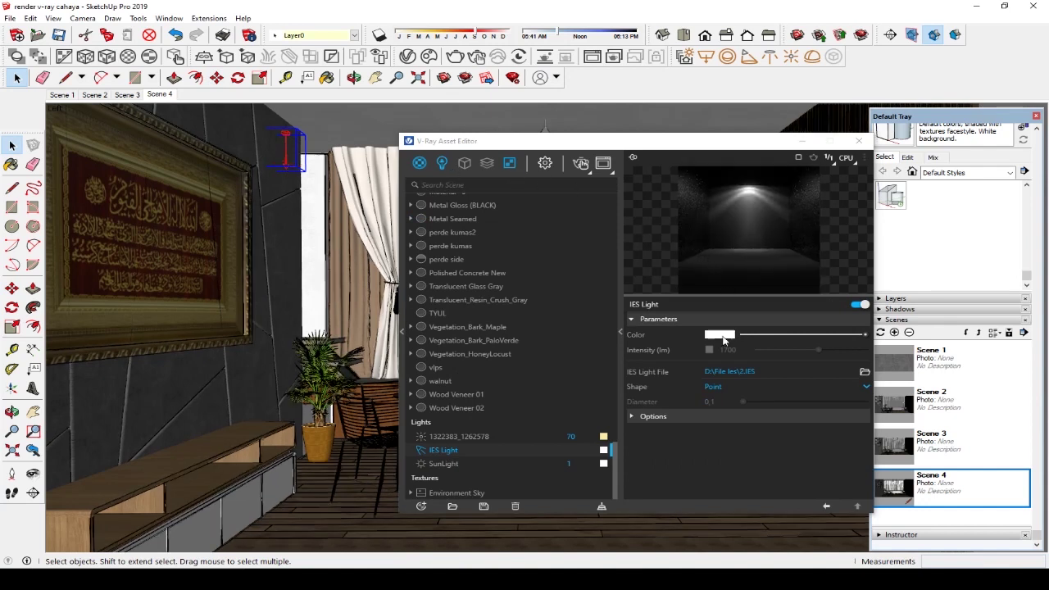
left_click(709, 350)
type("2700")
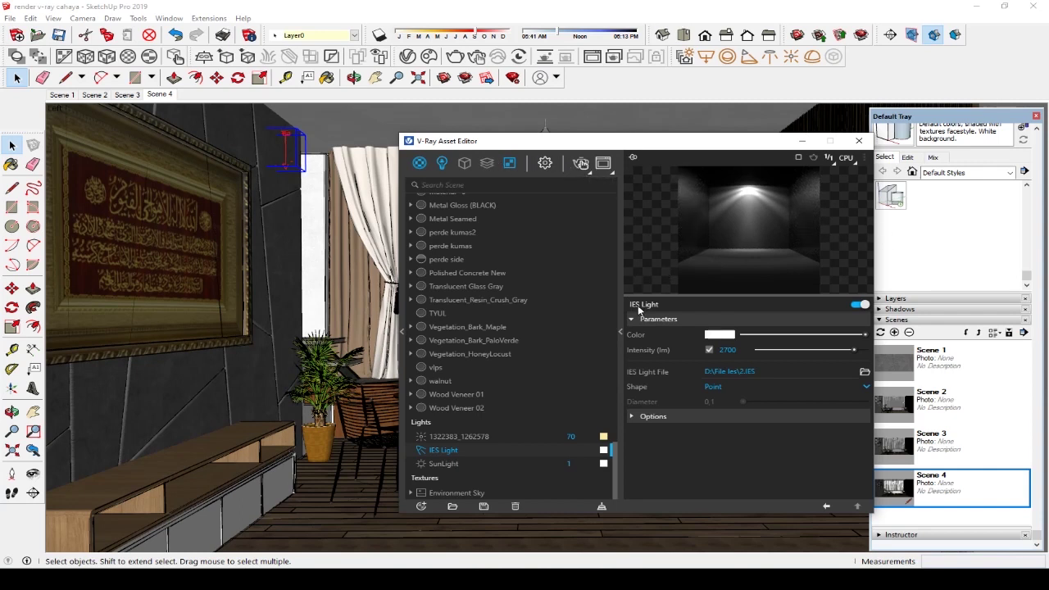
scroll(1009, 218, "up", 3)
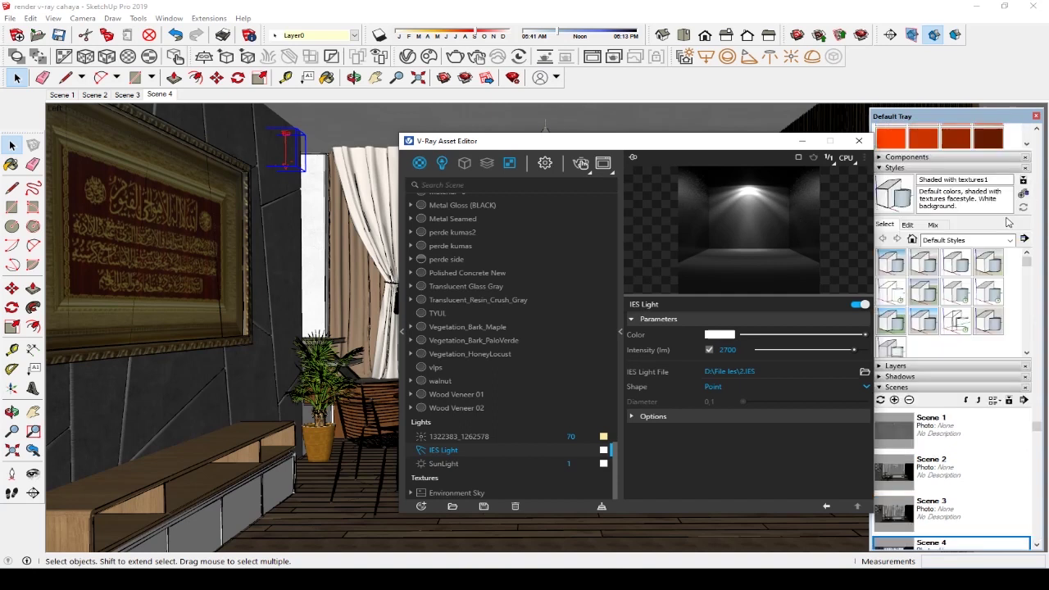
scroll(1023, 200, "up", 3)
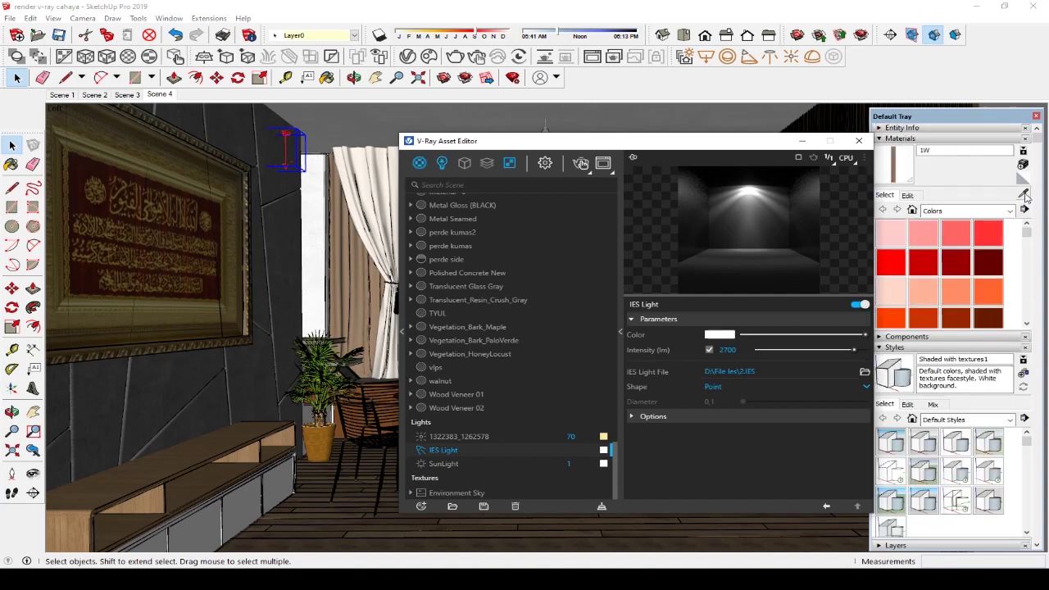
Sample the Flooring_Laminate_B_Narrow_250cm floor material and launch an interactive V-Ray render
left_click(1025, 196)
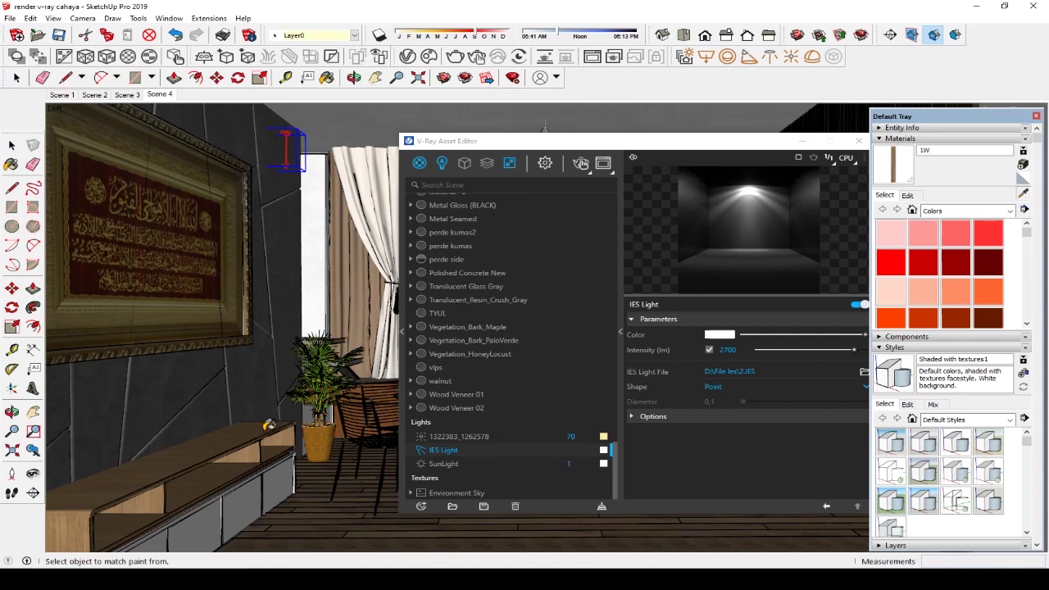
left_click(272, 424)
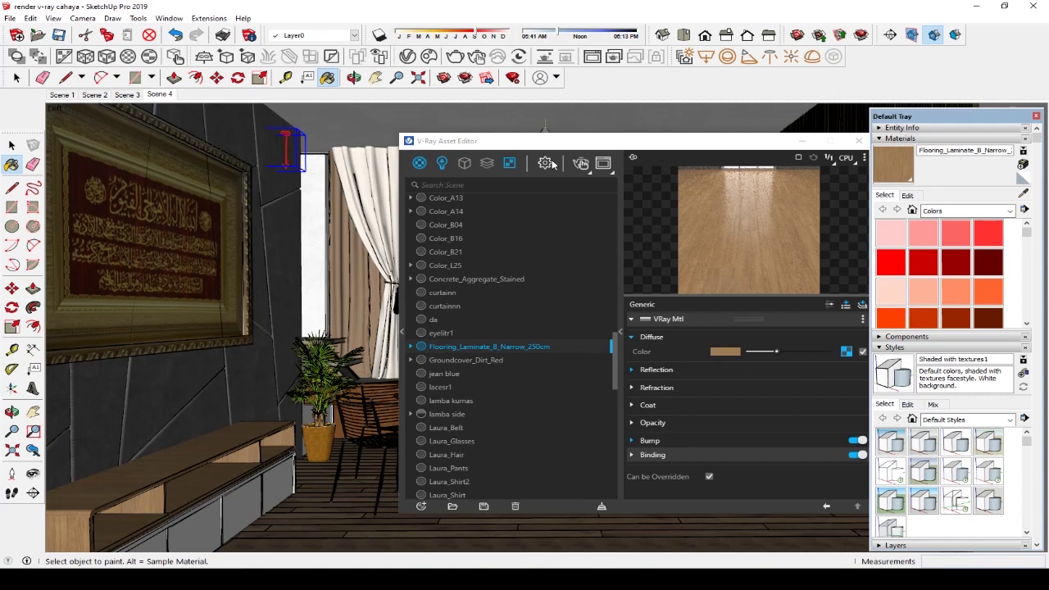
left_click(581, 163)
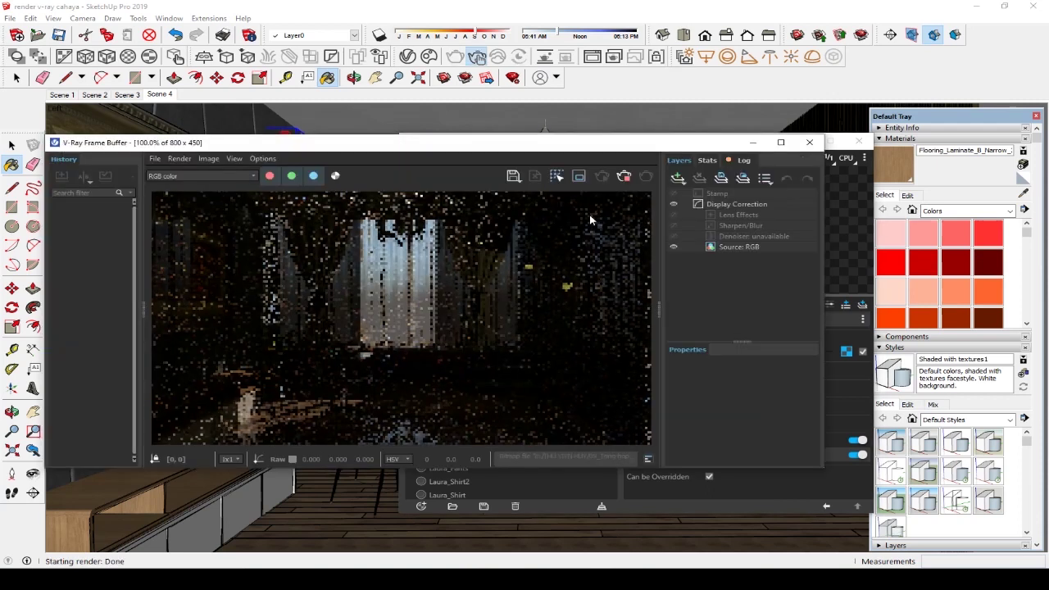
Show the IES Light's 2700 lm, 2.IES settings in the Asset Editor beside the render
left_click_drag(615, 145, 564, 156)
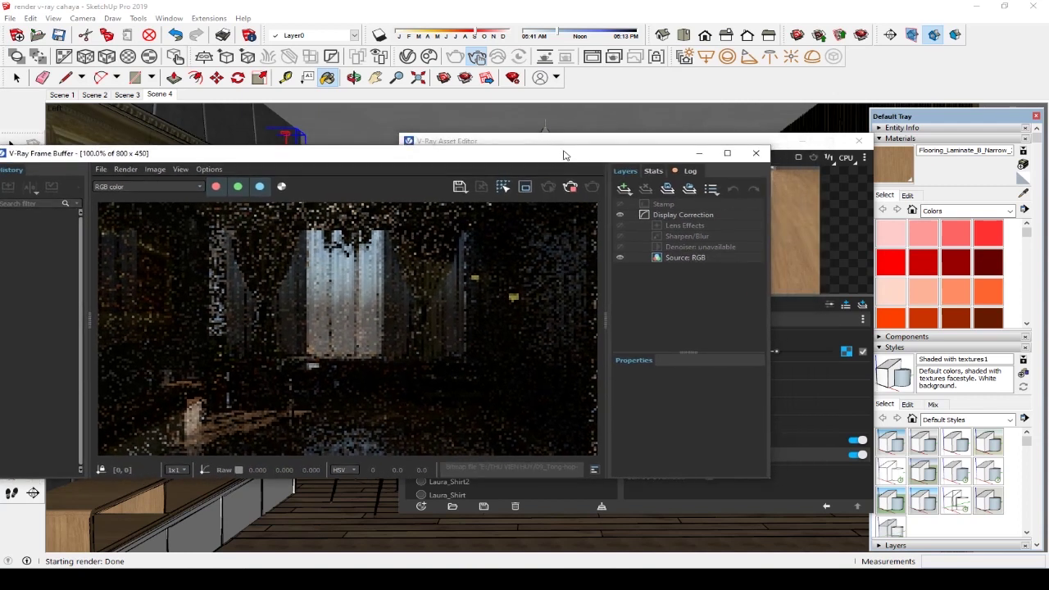
left_click(781, 148)
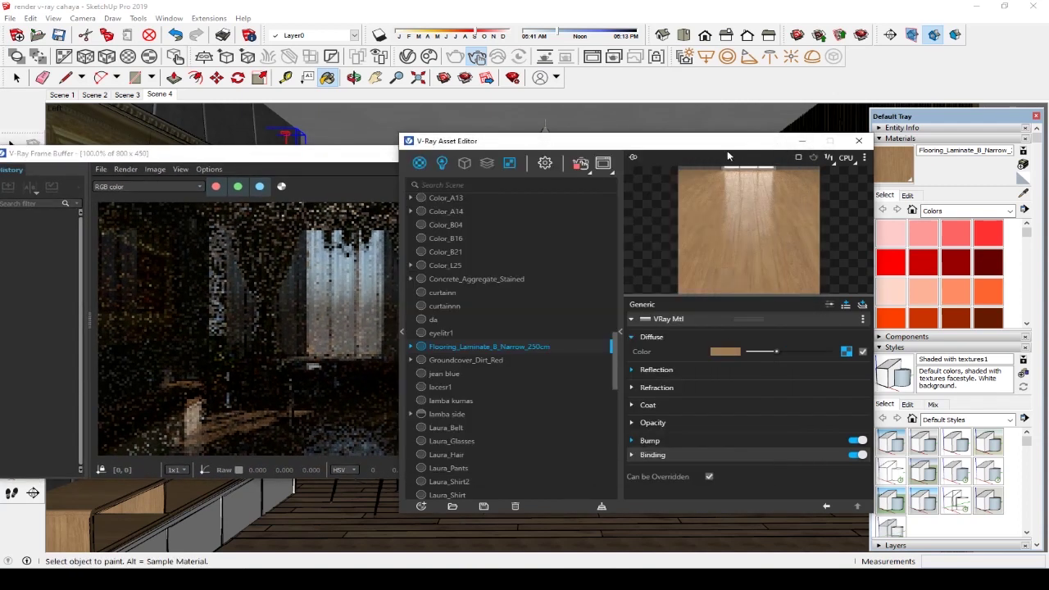
left_click(16, 78)
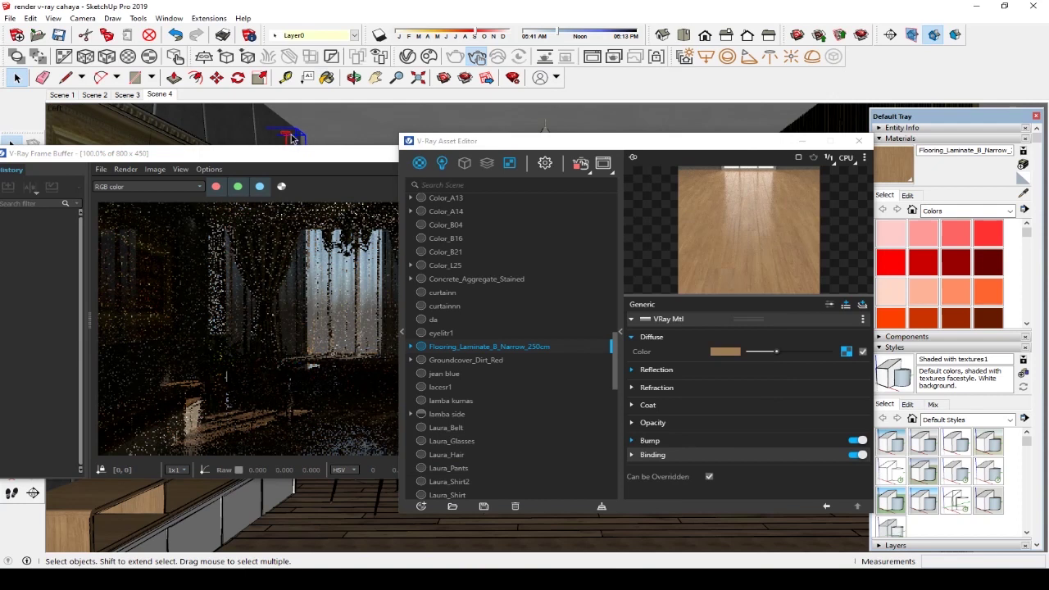
left_click(287, 137)
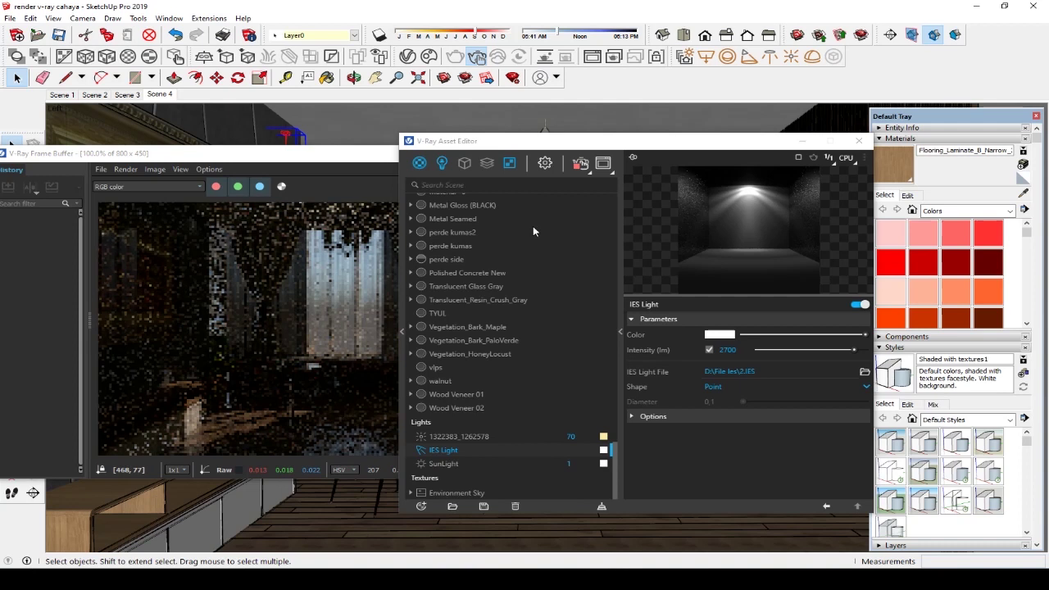
Change the IES Light intensity to 10700 lm and check the updated render
left_click(722, 348)
type("8700")
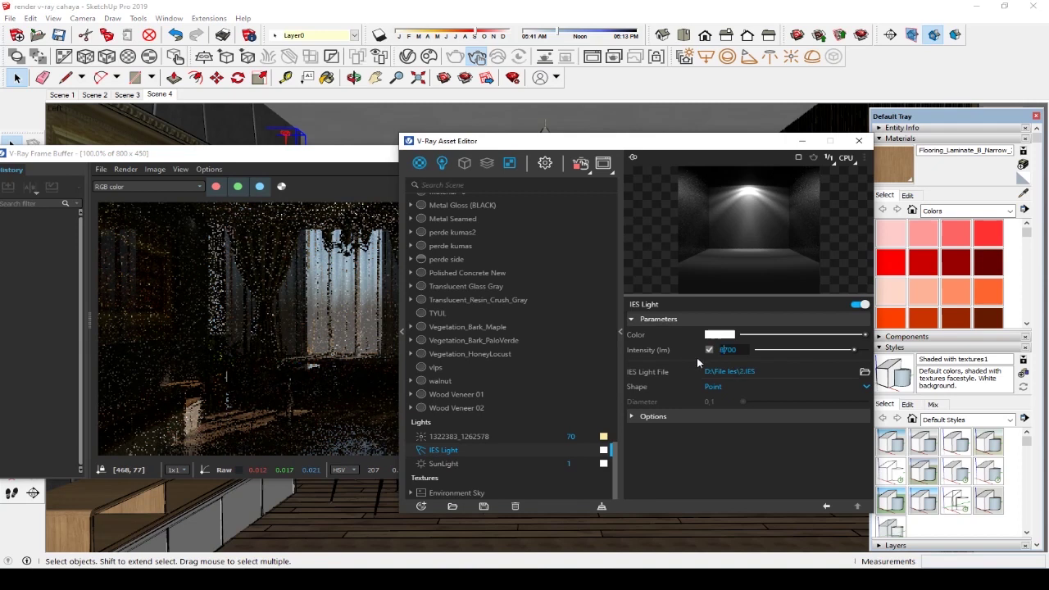
type("6")
key("Return")
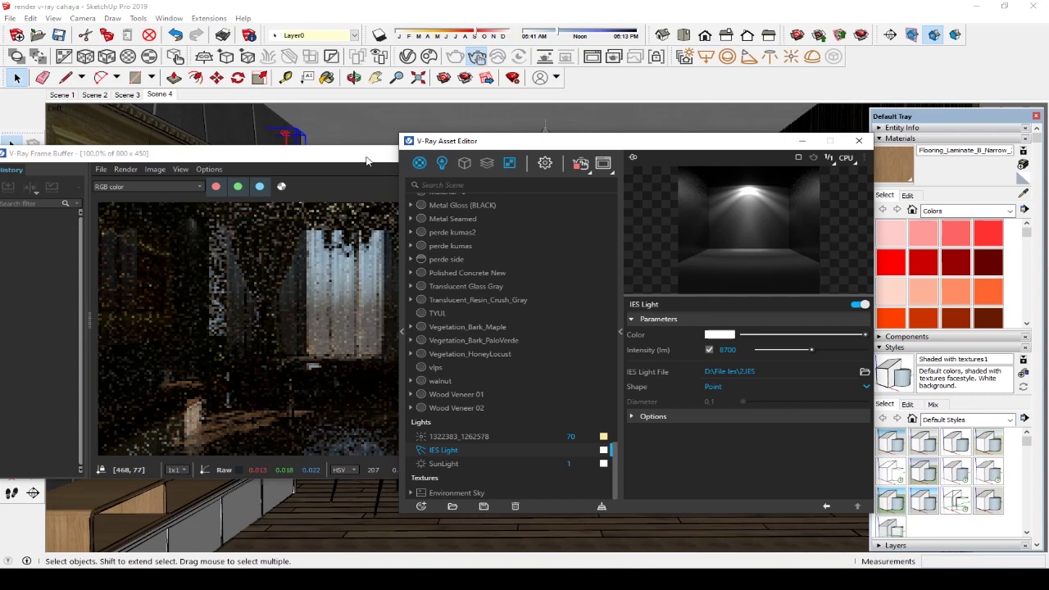
left_click(366, 161)
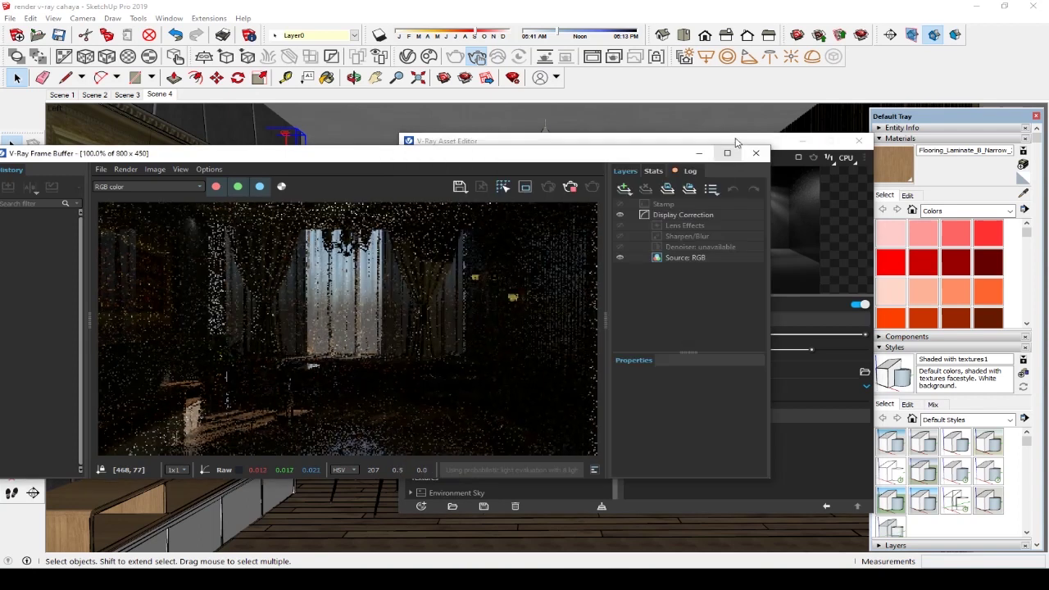
left_click(785, 157)
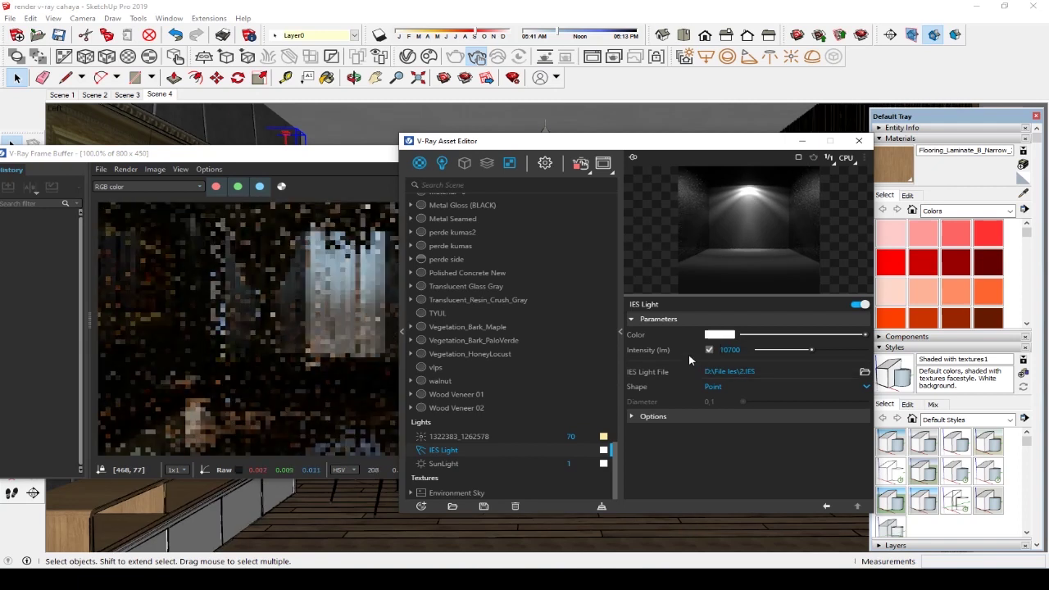
Stop the interactive render and close the Asset Editor and Frame Buffer
left_click(586, 164)
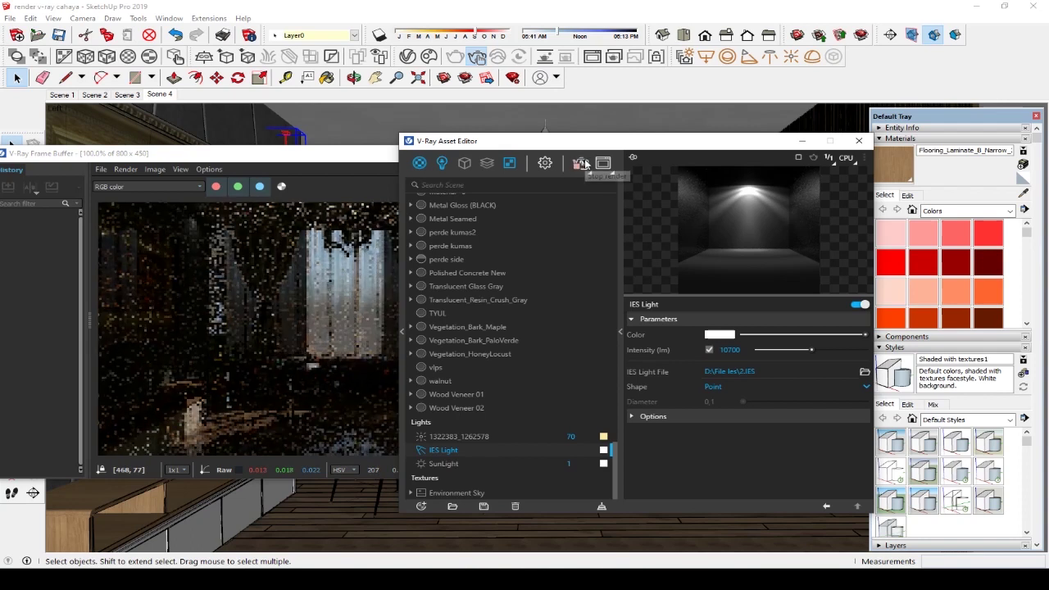
left_click(860, 142)
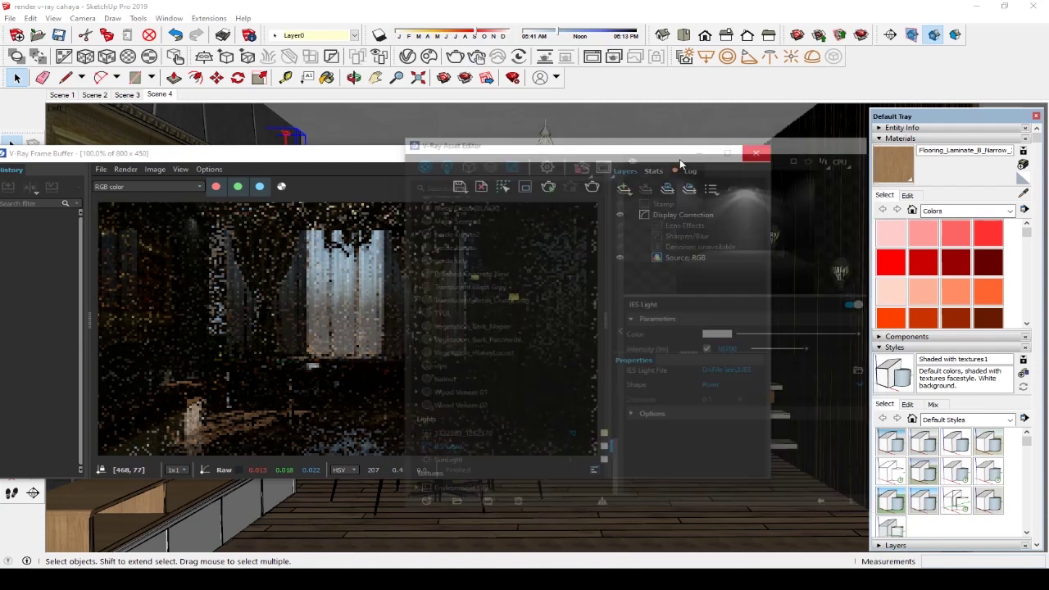
left_click(767, 154)
Place two copies of the IES light further along the left wall near the ceiling
scroll(454, 287, "down", 2)
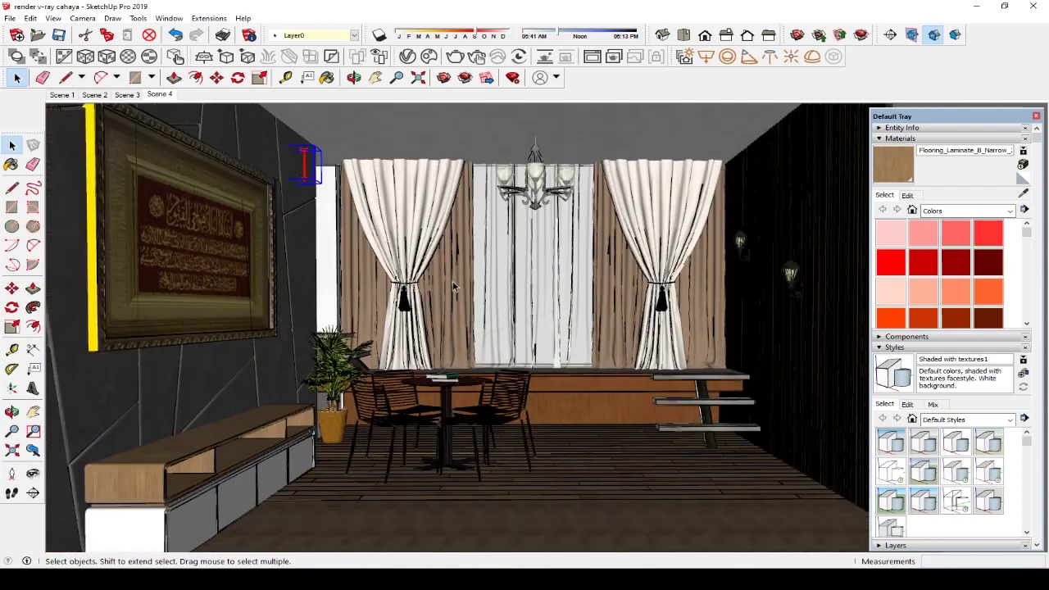
scroll(321, 170, "down", 2)
key("m")
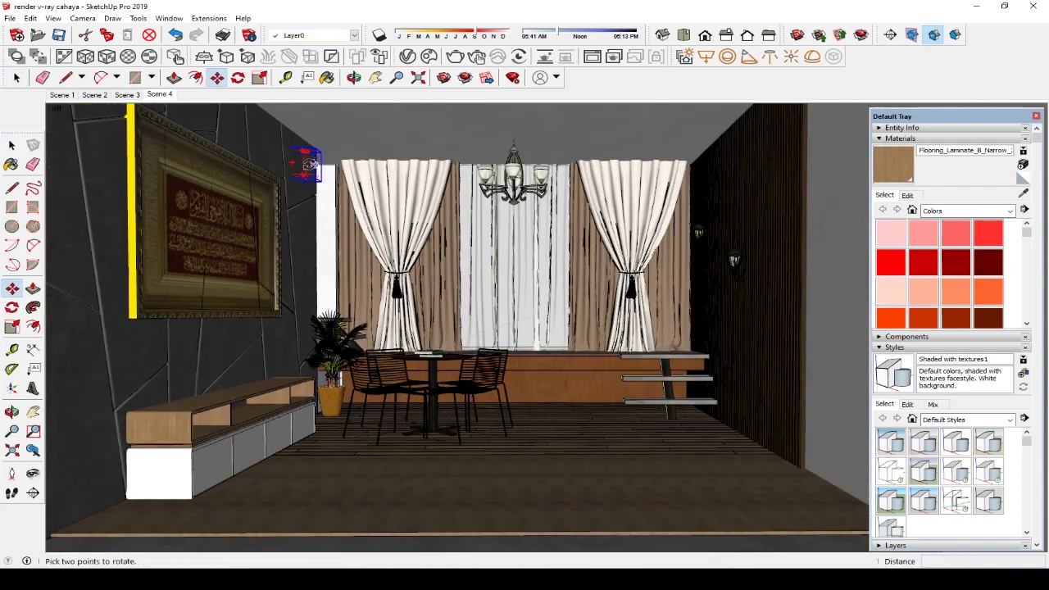
mouse_move(292, 182)
middle_mouse_down()
mouse_move(216, 212)
mouse_move(281, 168)
mouse_move(328, 168)
middle_mouse_up()
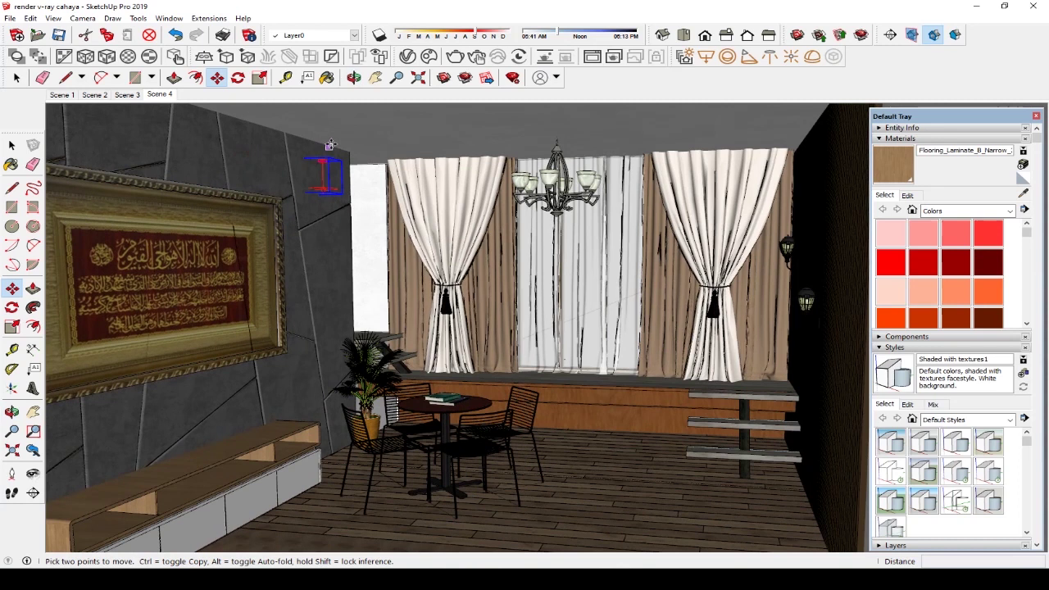
scroll(329, 146, "down", 1)
left_click(330, 146)
key("ctrl")
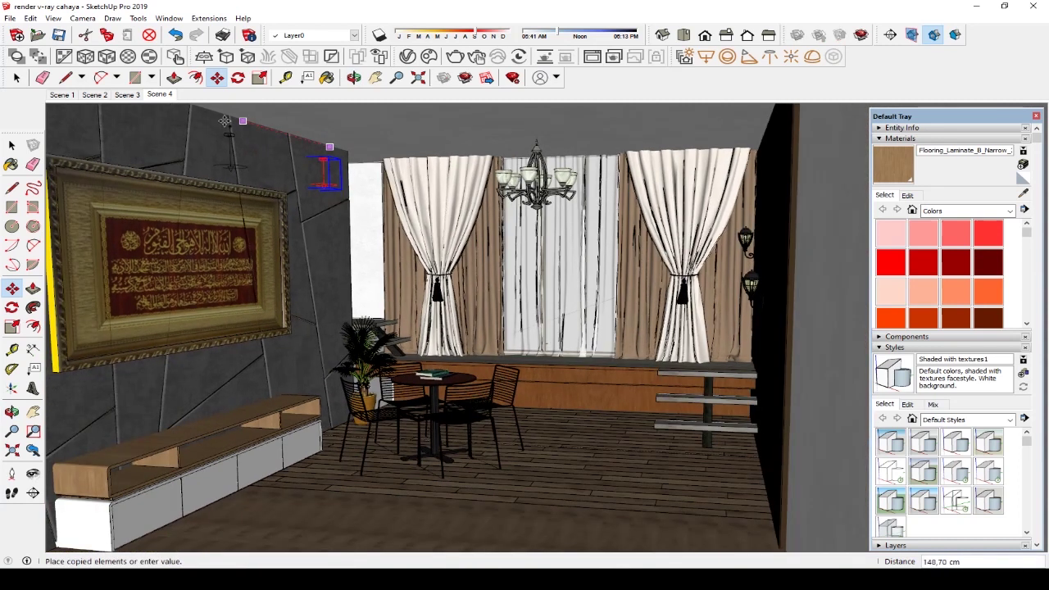
left_click(303, 135)
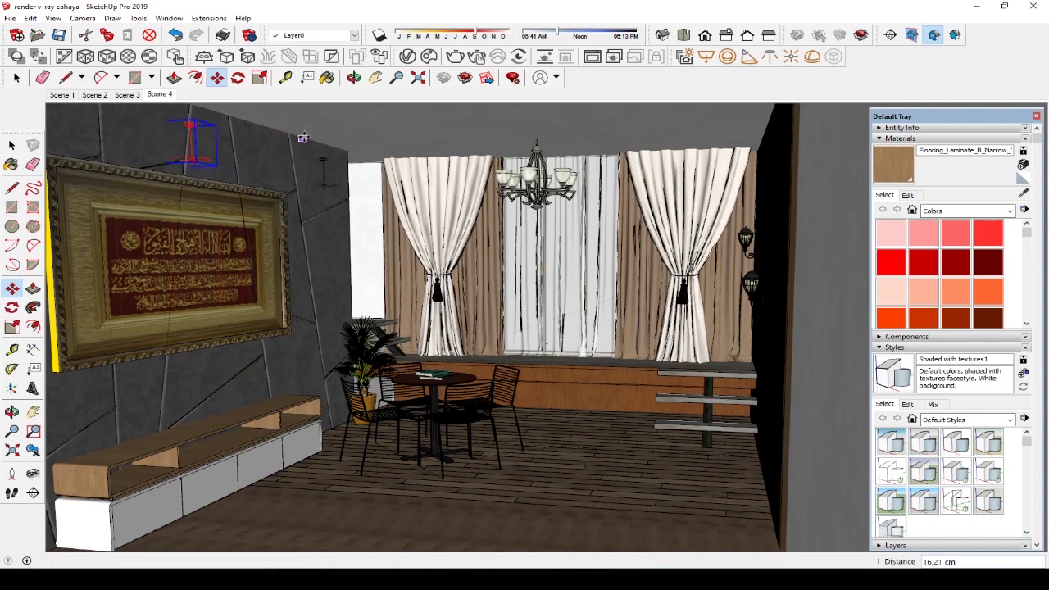
key("ctrl")
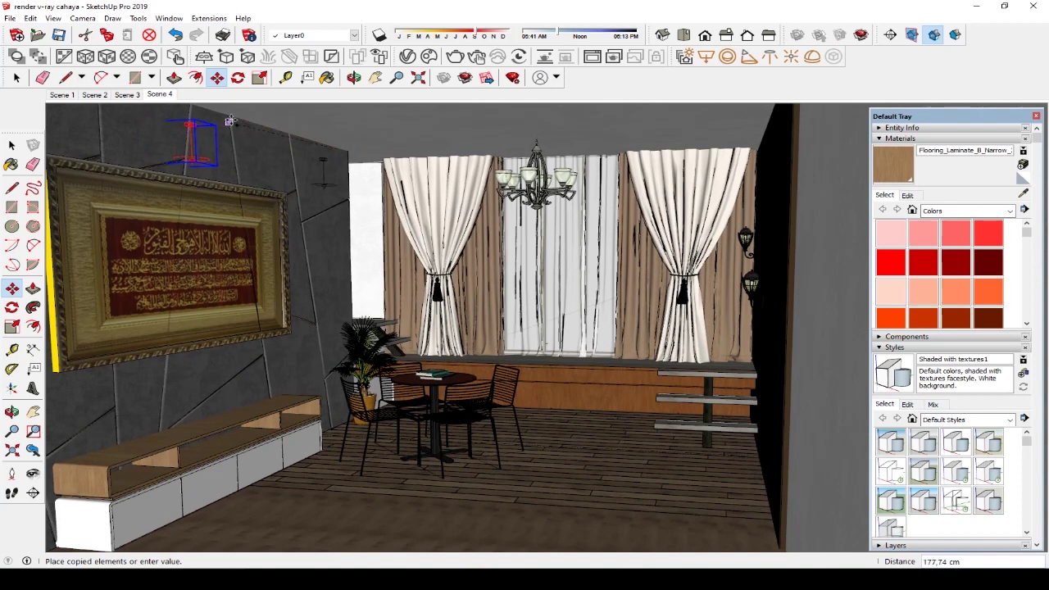
left_click(229, 117)
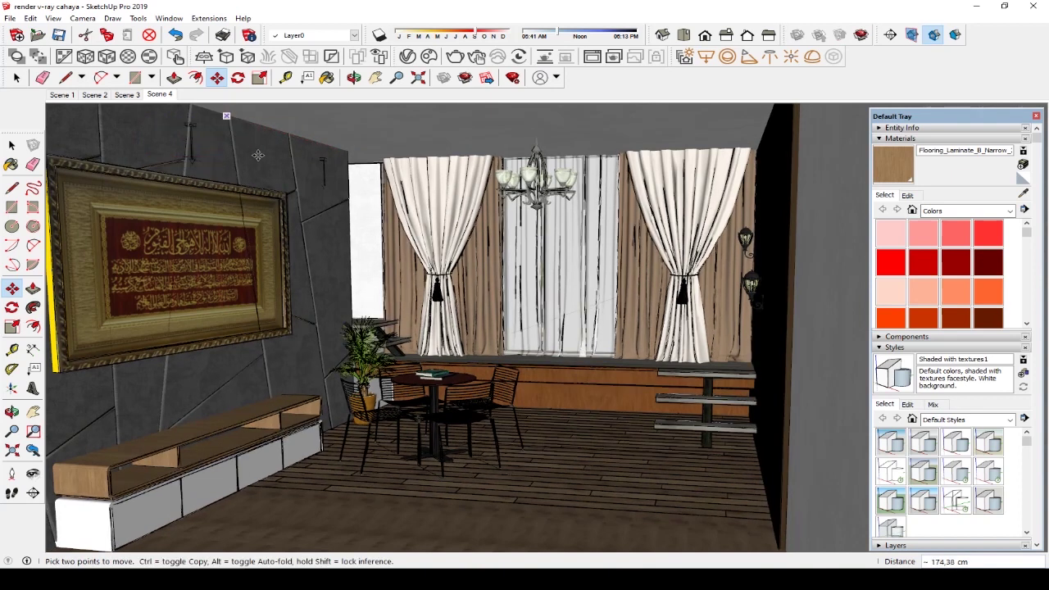
middle_click_drag(402, 328, 517, 394)
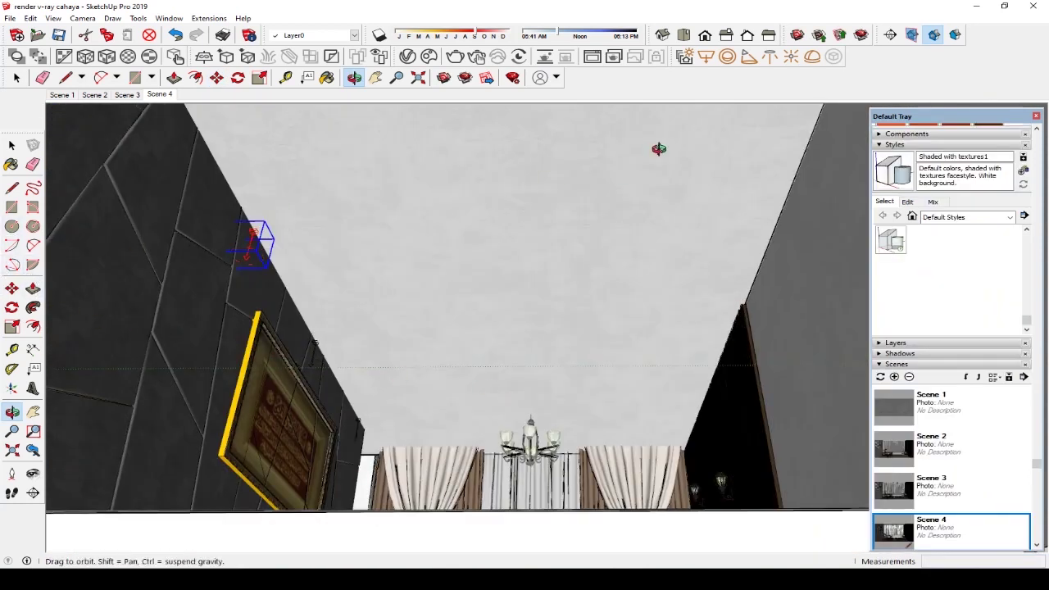
Draw a V-Ray rectangle light spanning the ceiling between two opposite corners
left_click(705, 59)
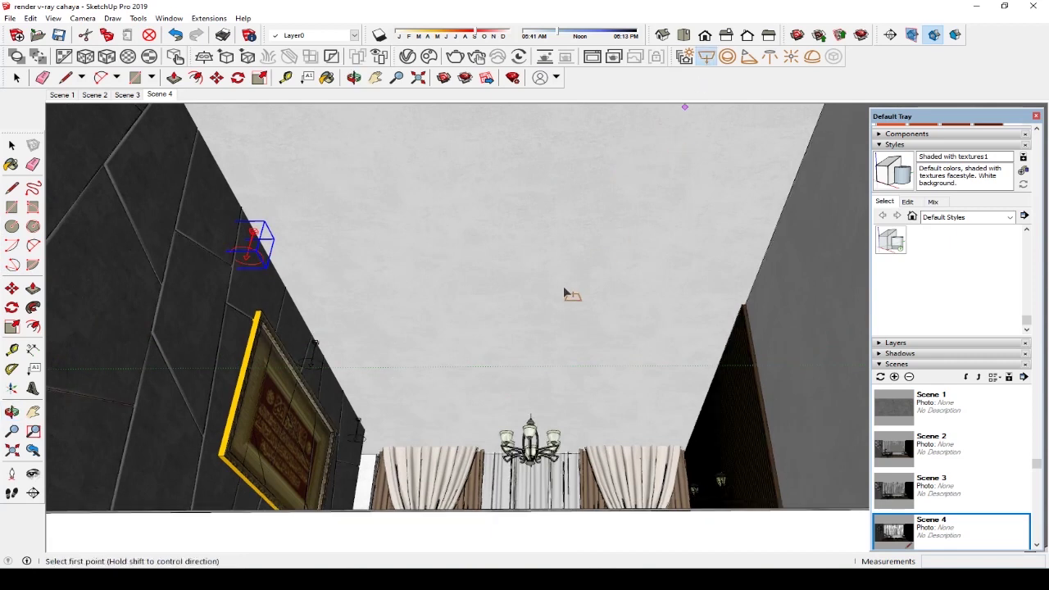
left_click(382, 450)
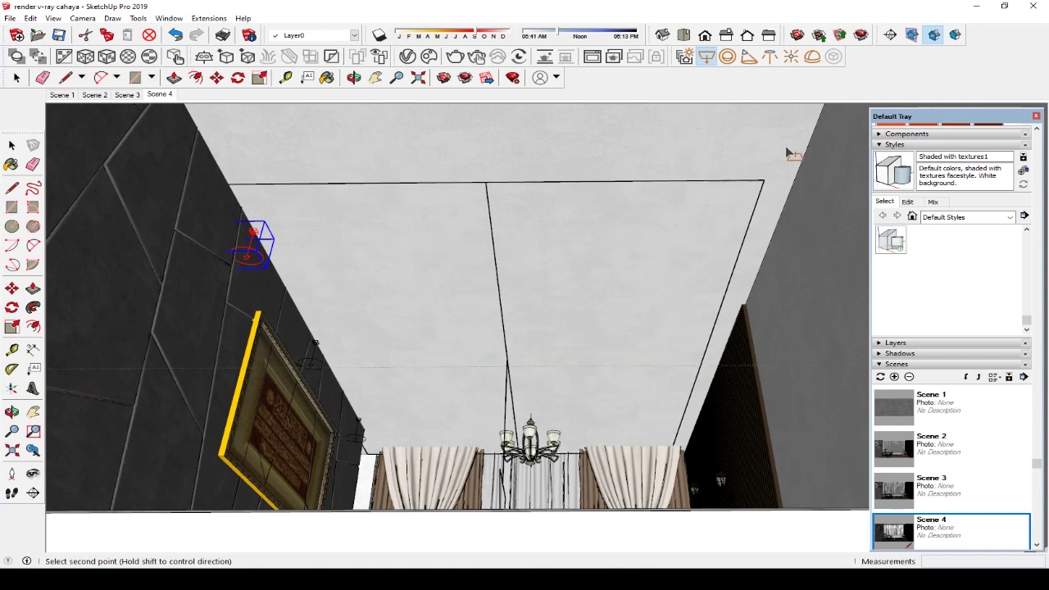
left_click(818, 122)
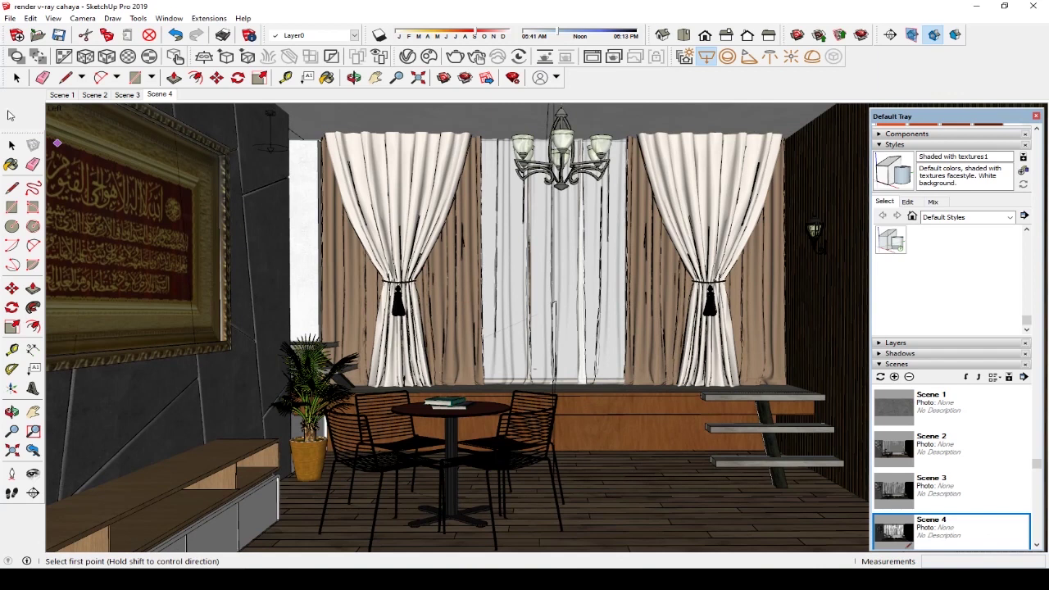
Select the window group and reopen the V-Ray Asset Editor
left_click(12, 145)
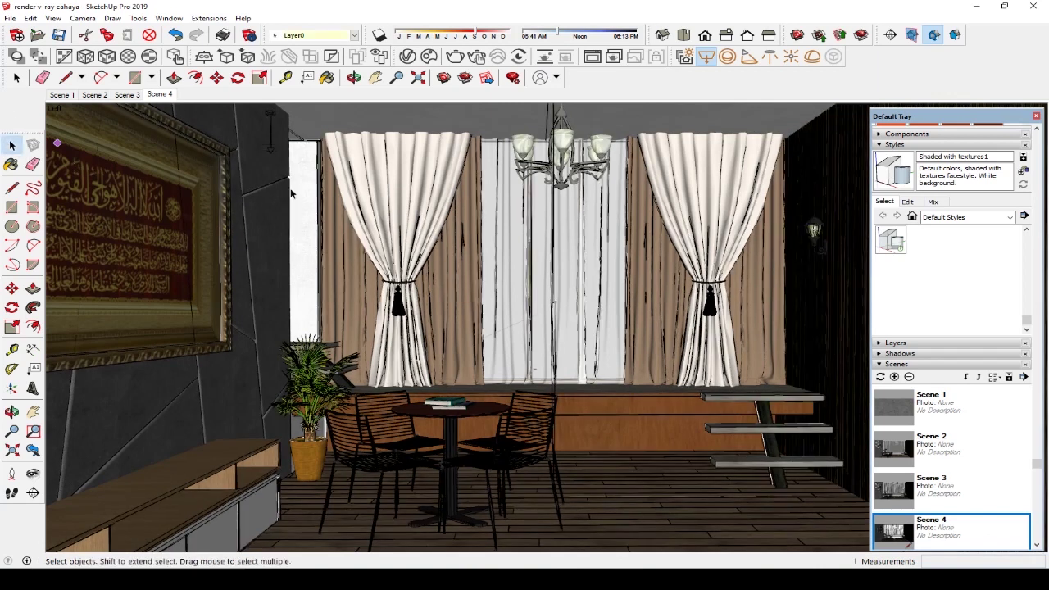
left_click(299, 141)
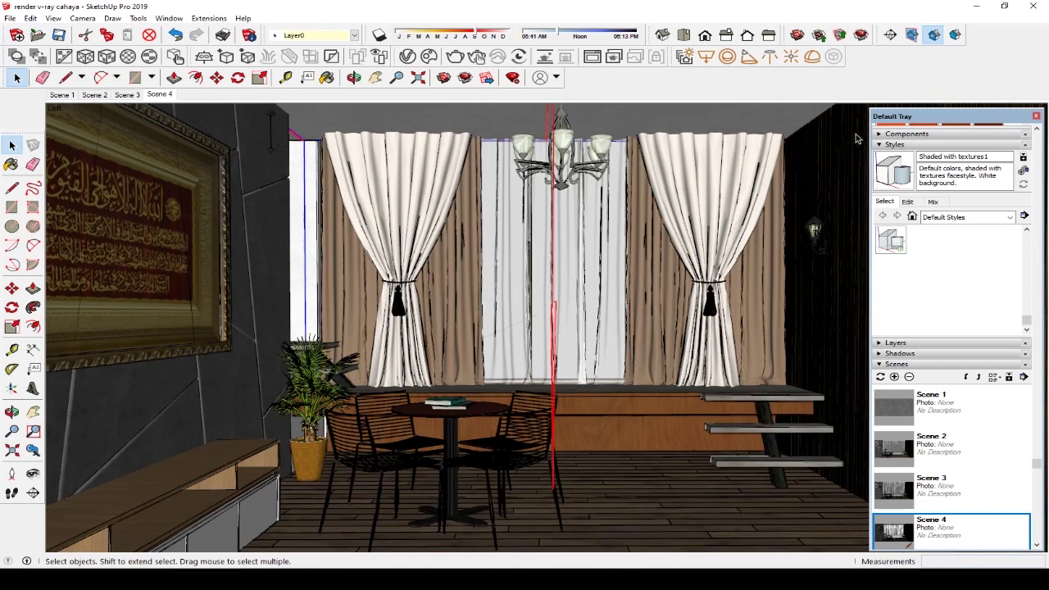
left_click(410, 57)
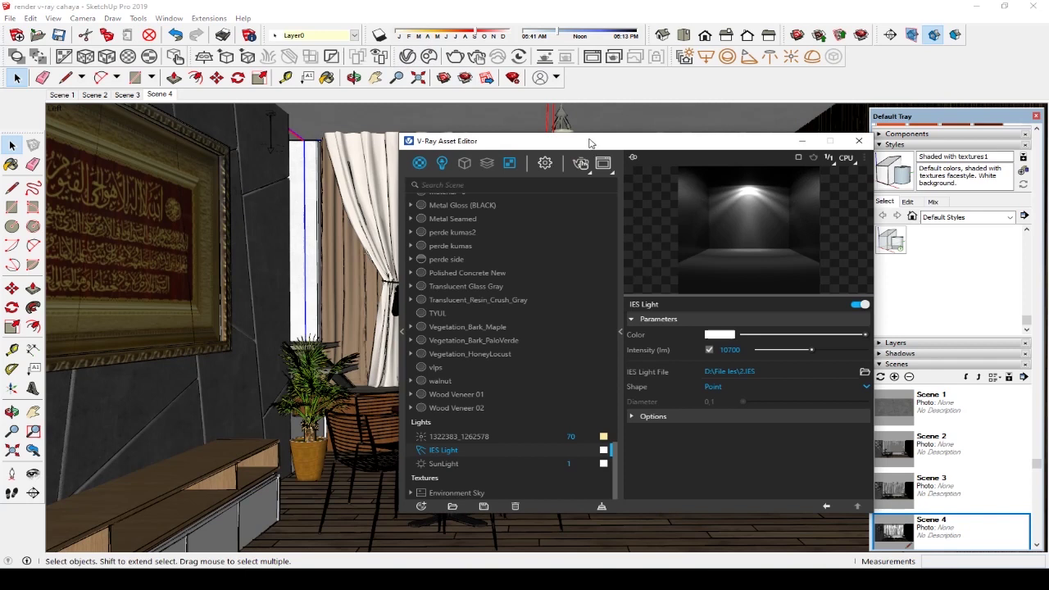
Select the red vertical Rectangle Light in the room to show its settings
left_click_drag(589, 143, 419, 200)
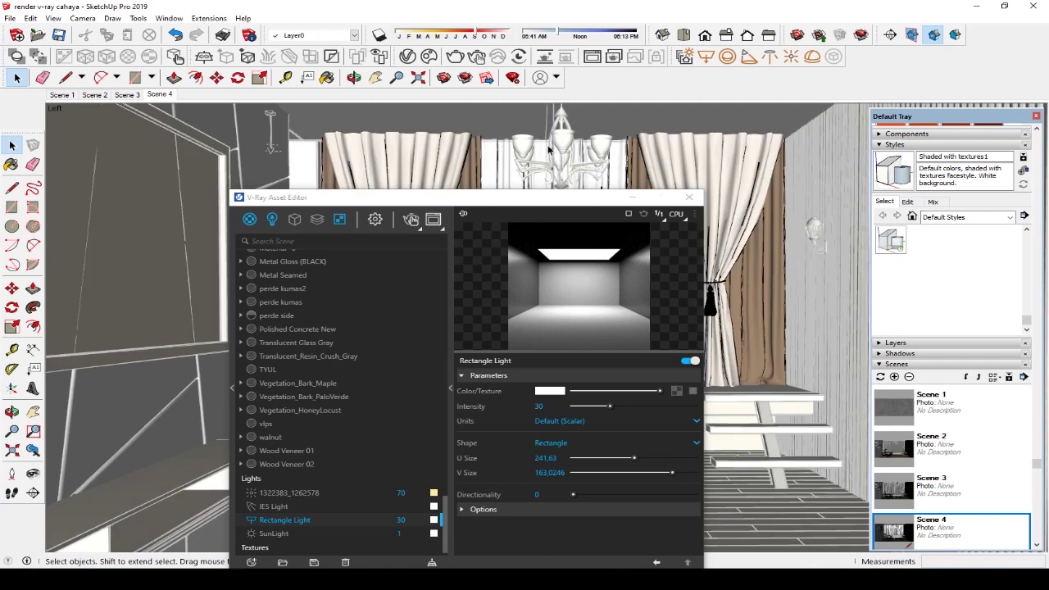
left_click(422, 115)
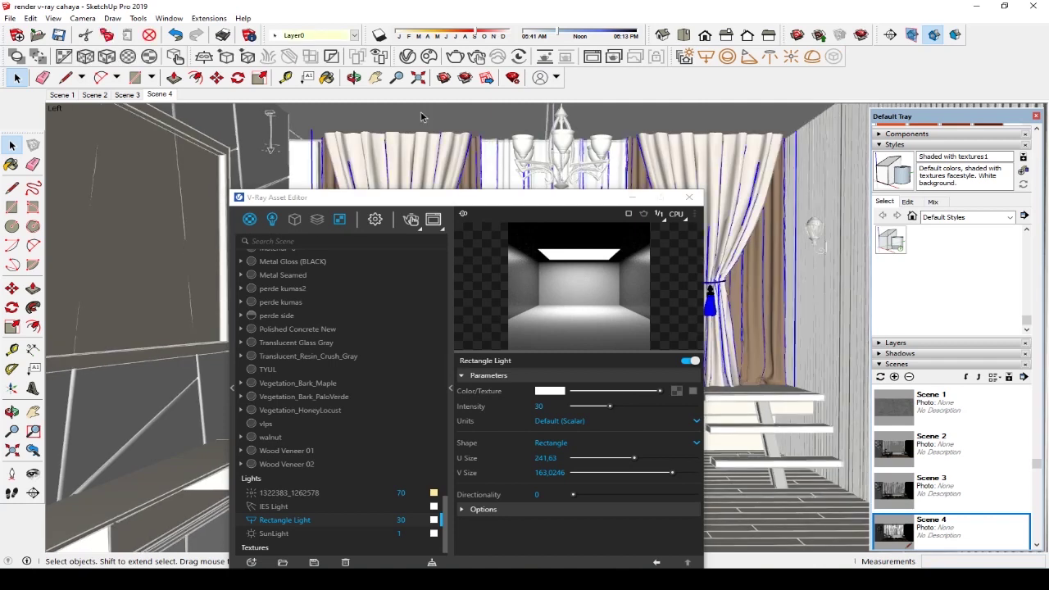
left_click(293, 150)
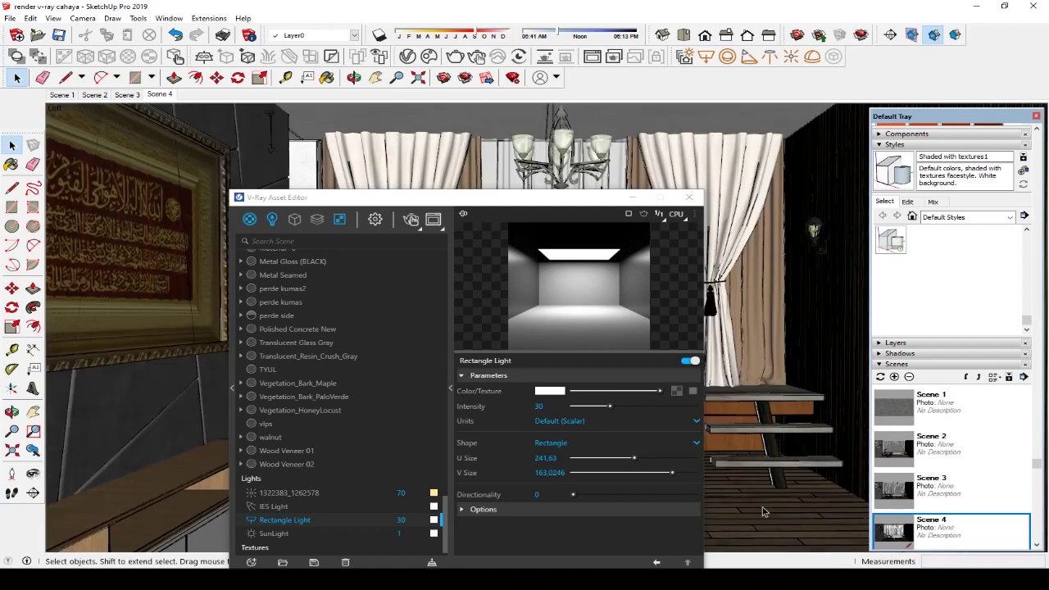
mouse_move(536, 201)
left_mouse_down()
mouse_move(323, 163)
mouse_move(312, 177)
left_mouse_up()
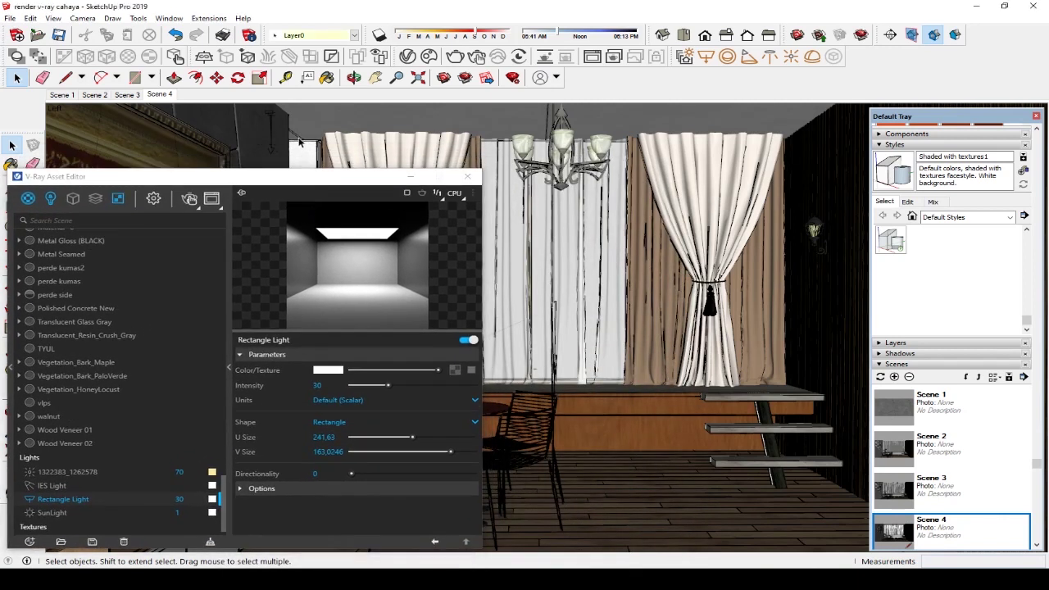
left_click(304, 143)
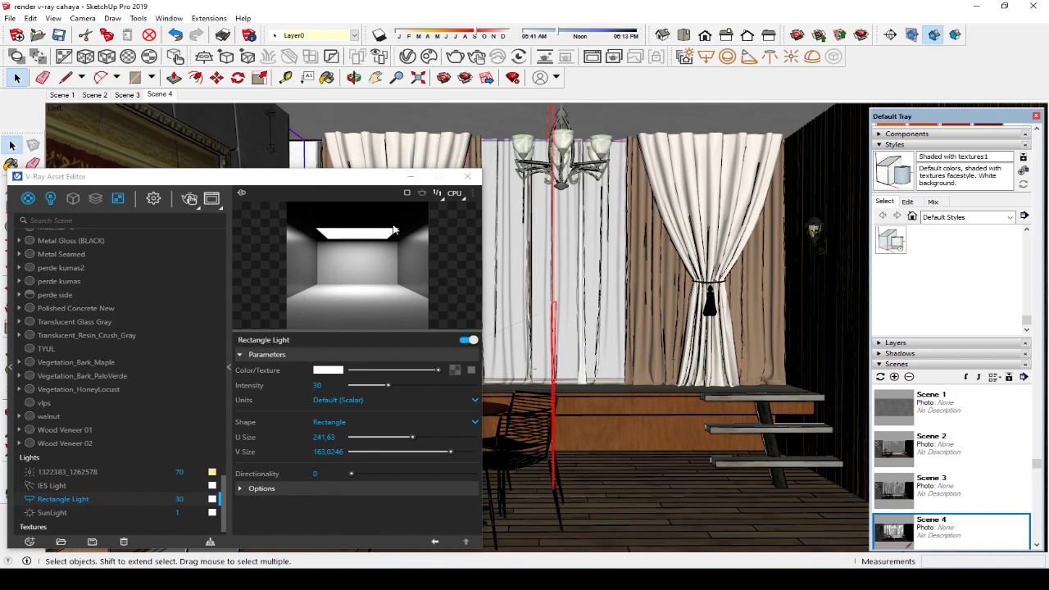
left_click_drag(366, 181, 404, 78)
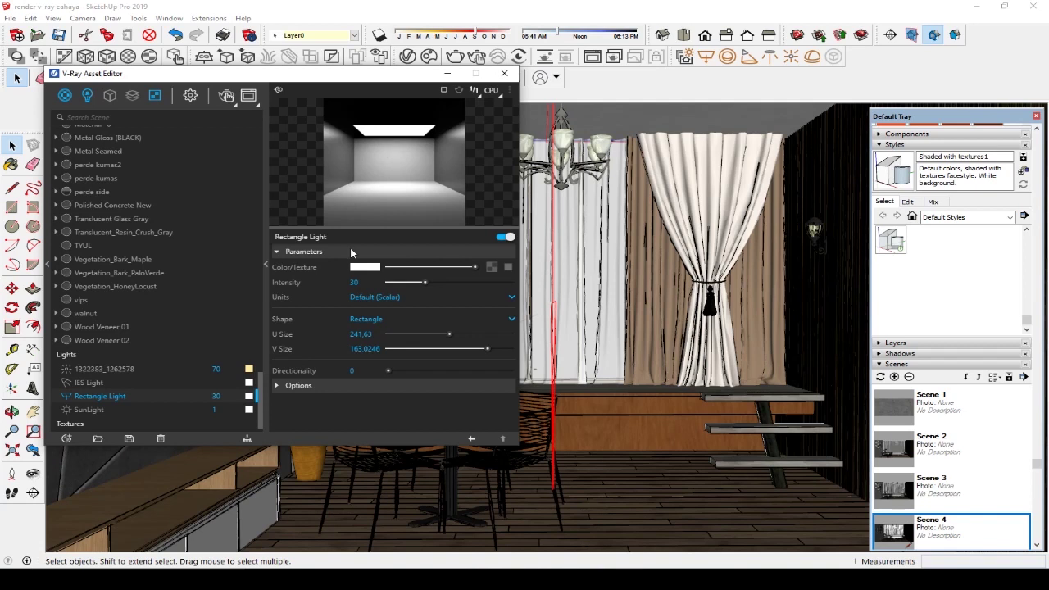
Make the Rectangle Light invisible and raise its intensity from 30 to 40.5
left_click(282, 387)
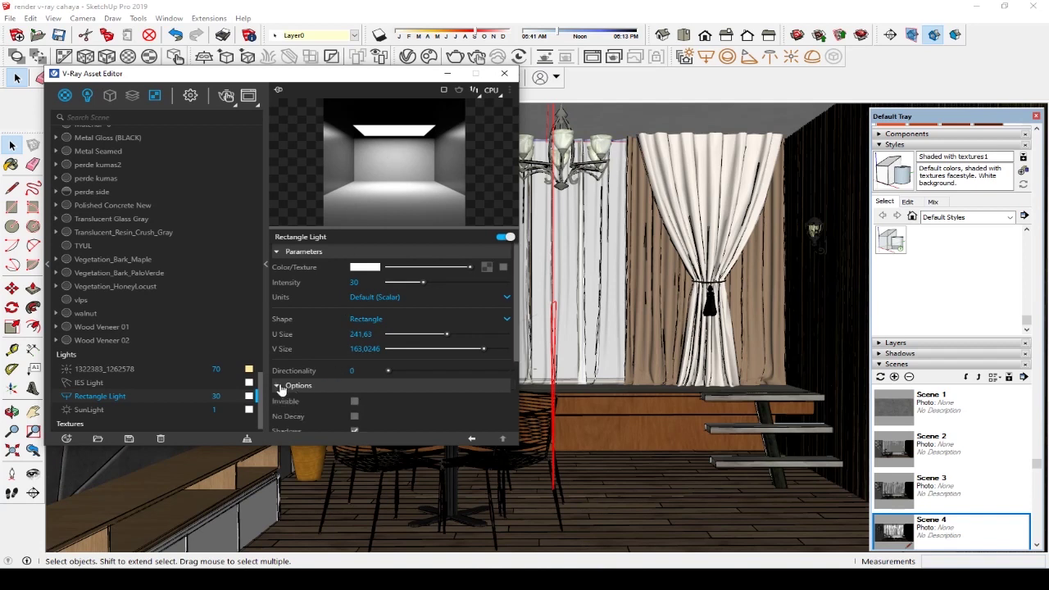
scroll(340, 370, "down", 2)
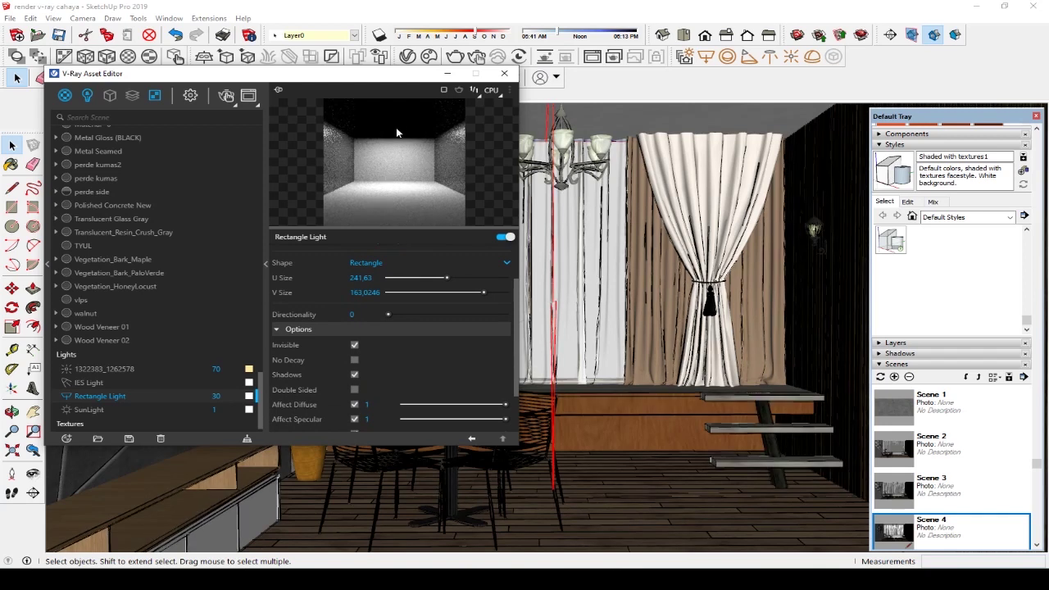
left_click_drag(371, 75, 438, 130)
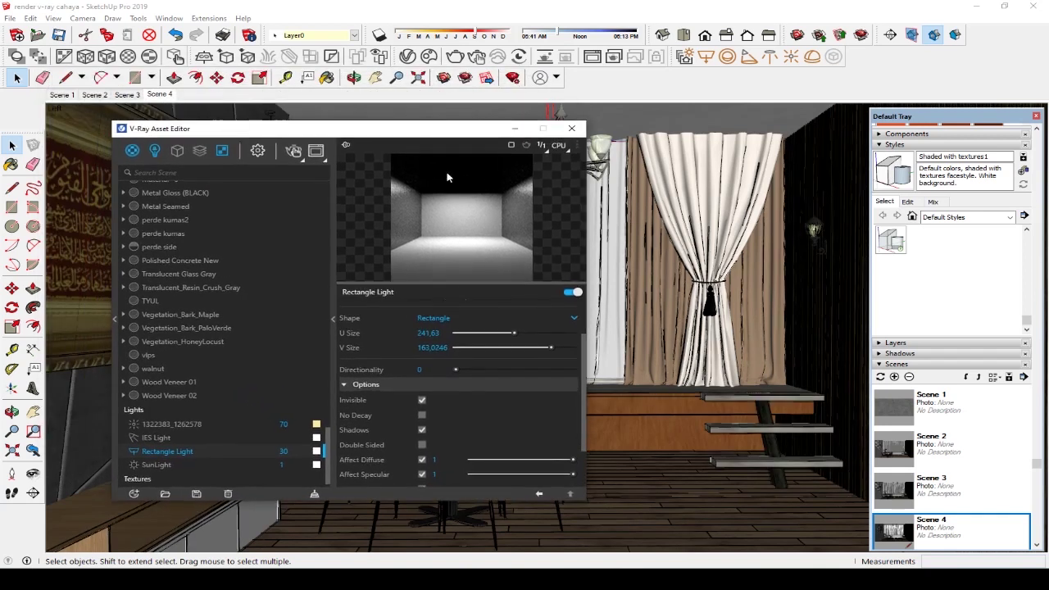
scroll(471, 352, "up", 2)
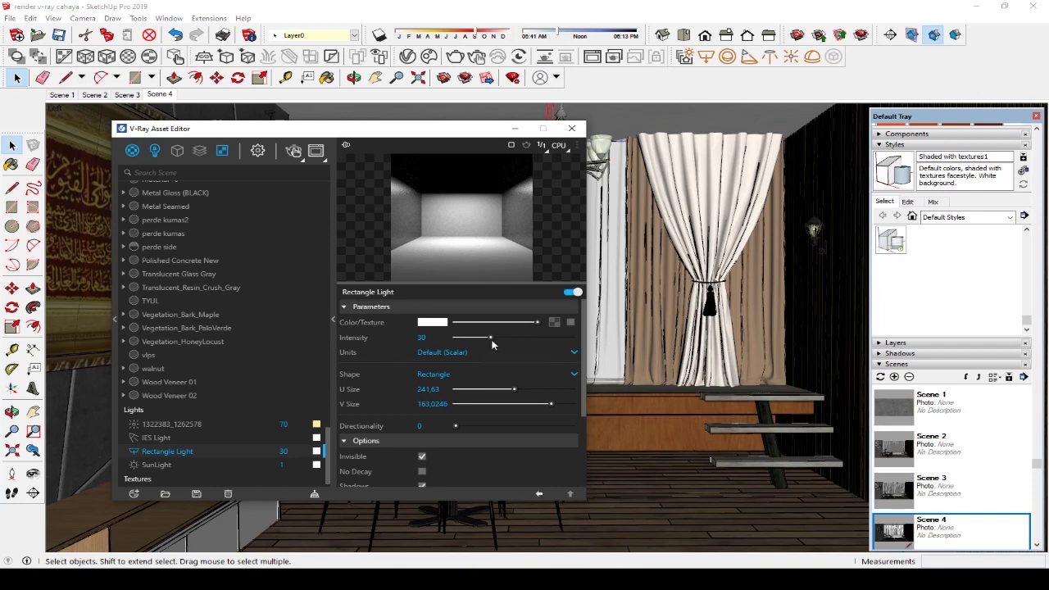
left_click(504, 339)
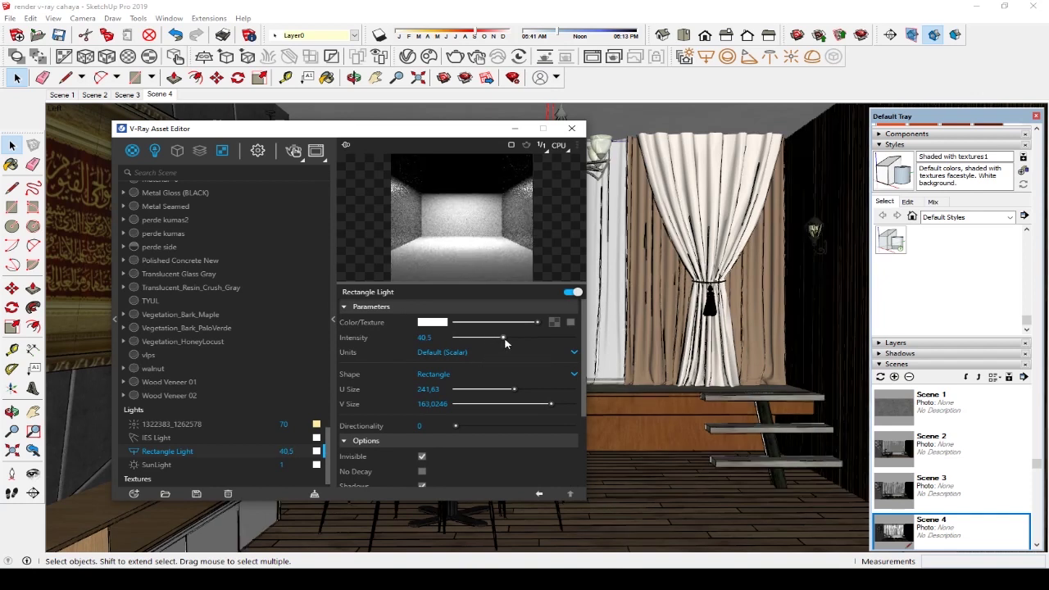
left_click_drag(445, 133, 464, 142)
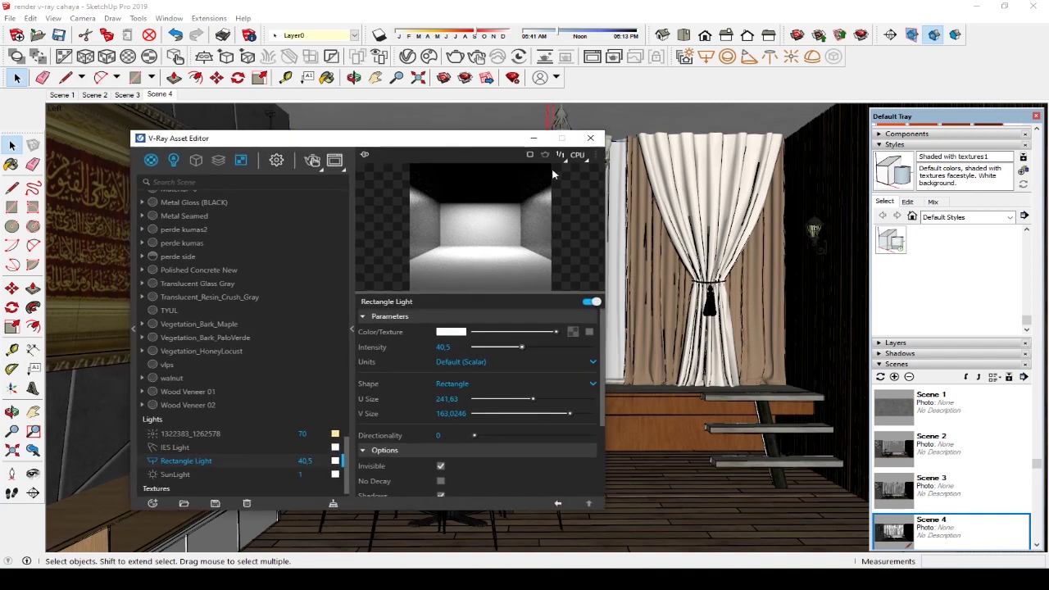
left_click_drag(502, 140, 394, 154)
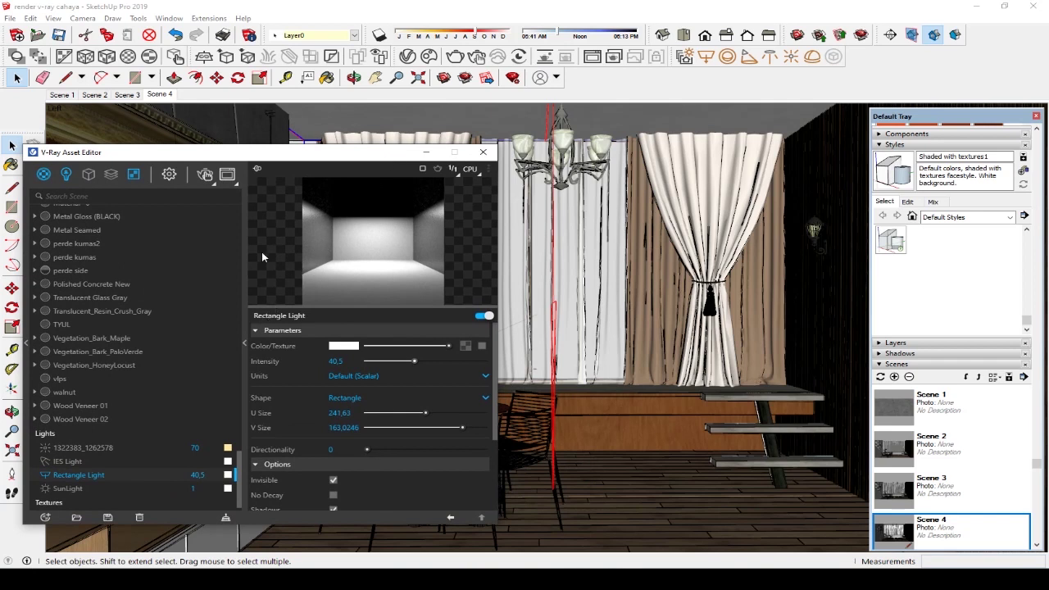
Render the dining room lit by the 40.5 Rectangle Light, then close the Frame Buffer
left_click(205, 175)
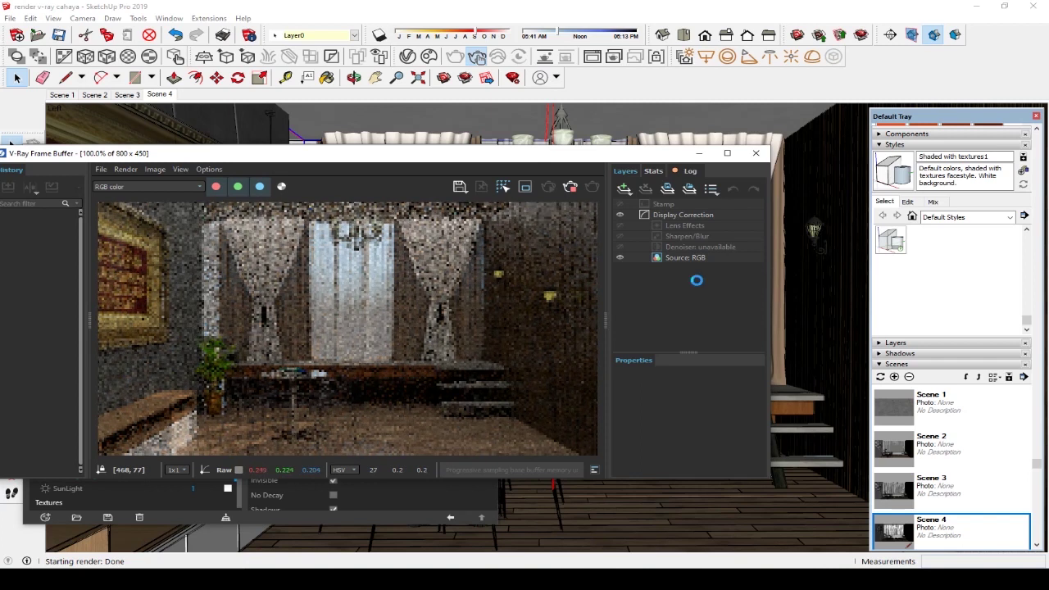
left_click(756, 153)
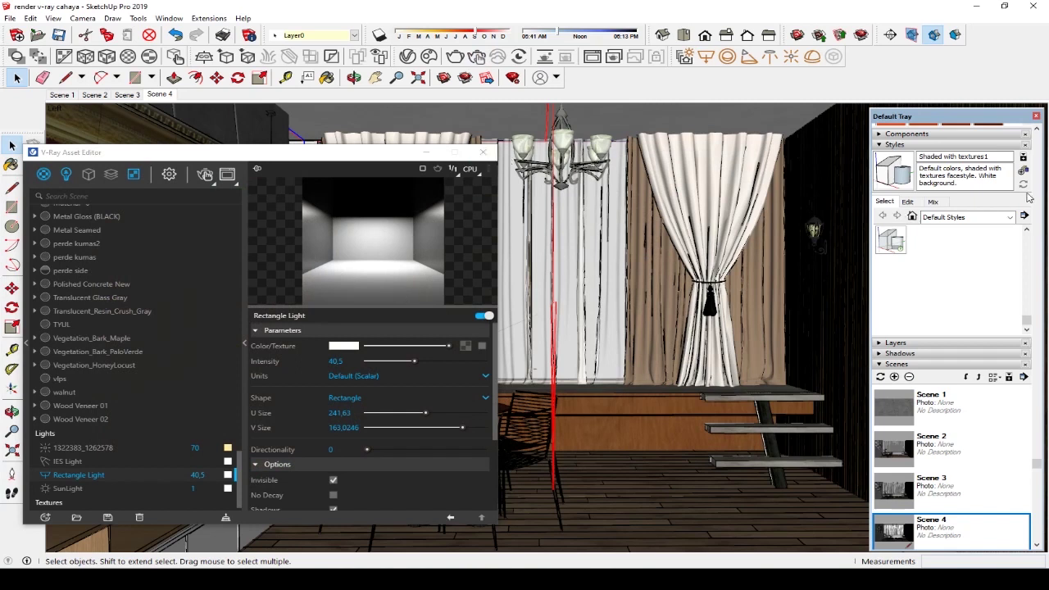
scroll(990, 254, "up", 5)
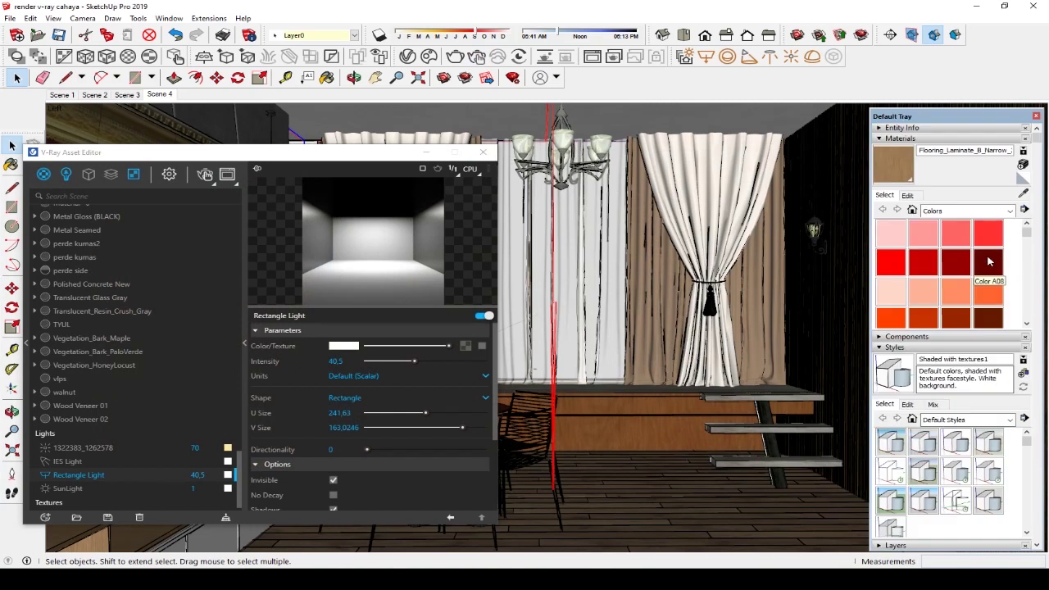
Sample the chandelier's Seashell material and change its refraction colour from black to grey (IOR 1.6)
left_click(1023, 195)
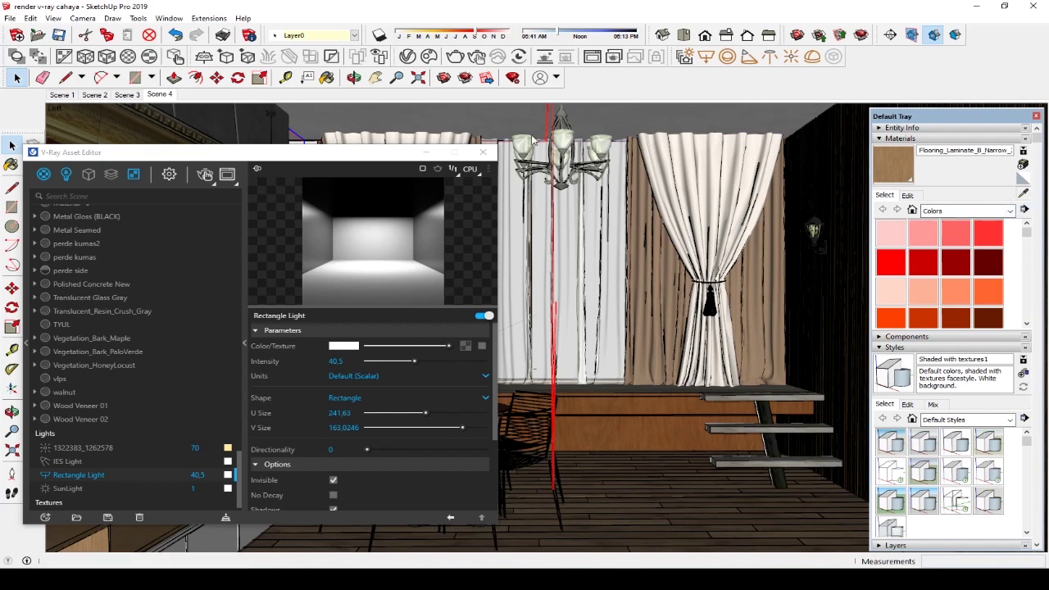
left_click(607, 146)
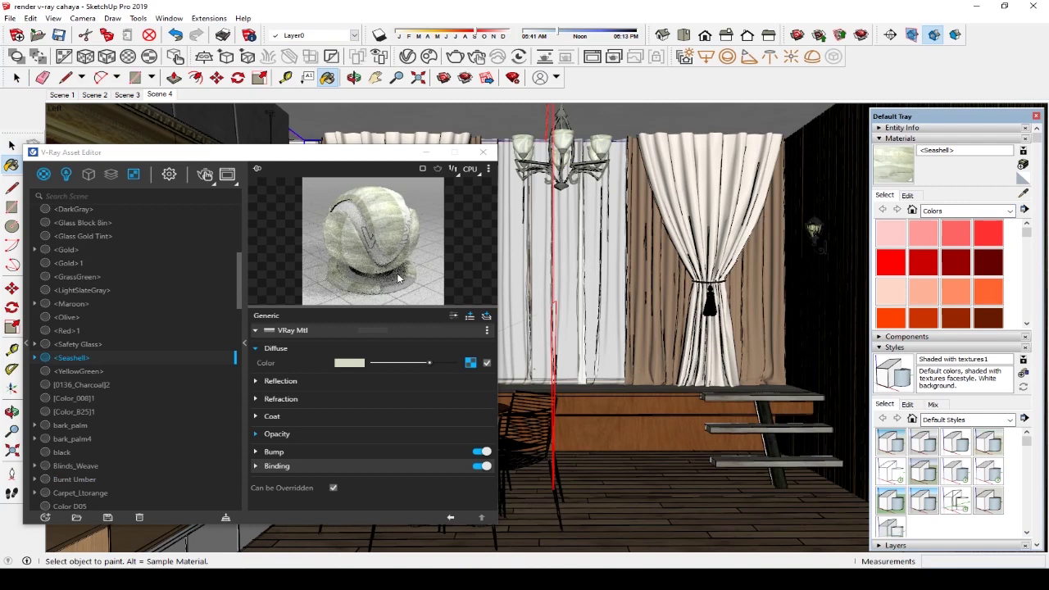
left_click(307, 399)
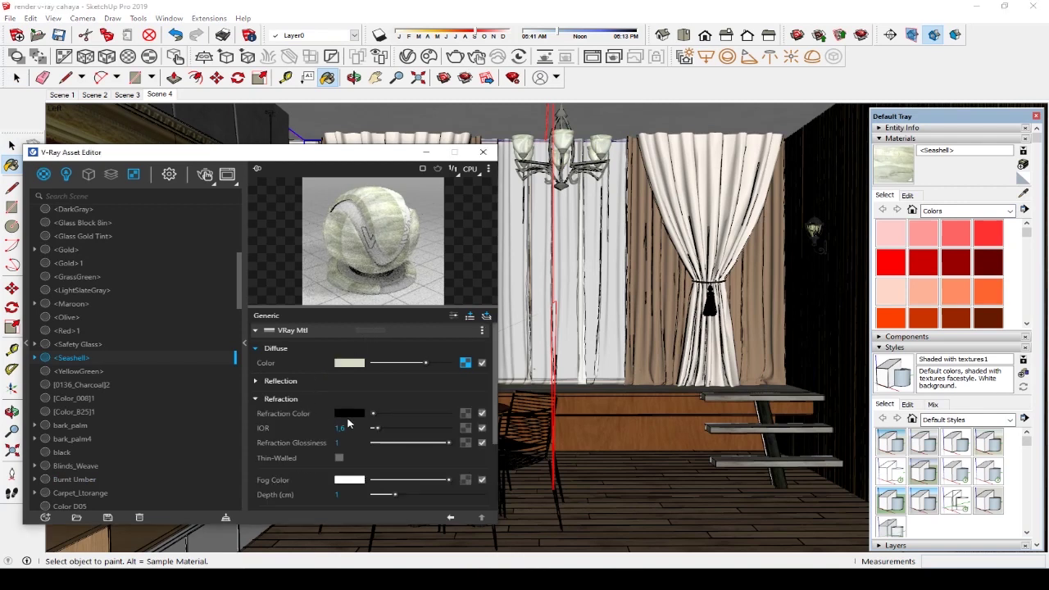
left_click_drag(374, 413, 380, 414)
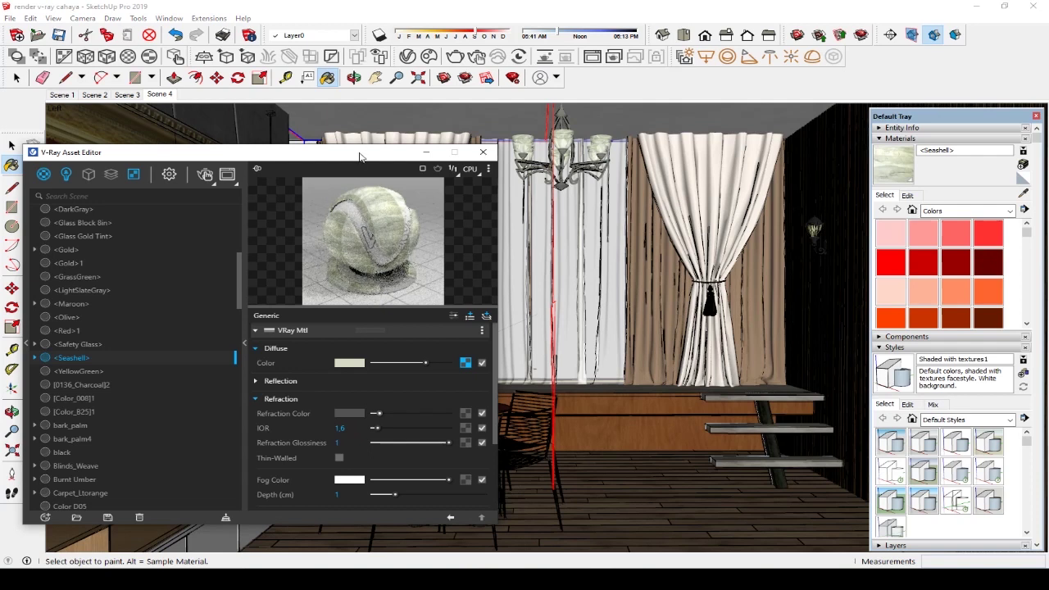
left_click(13, 146)
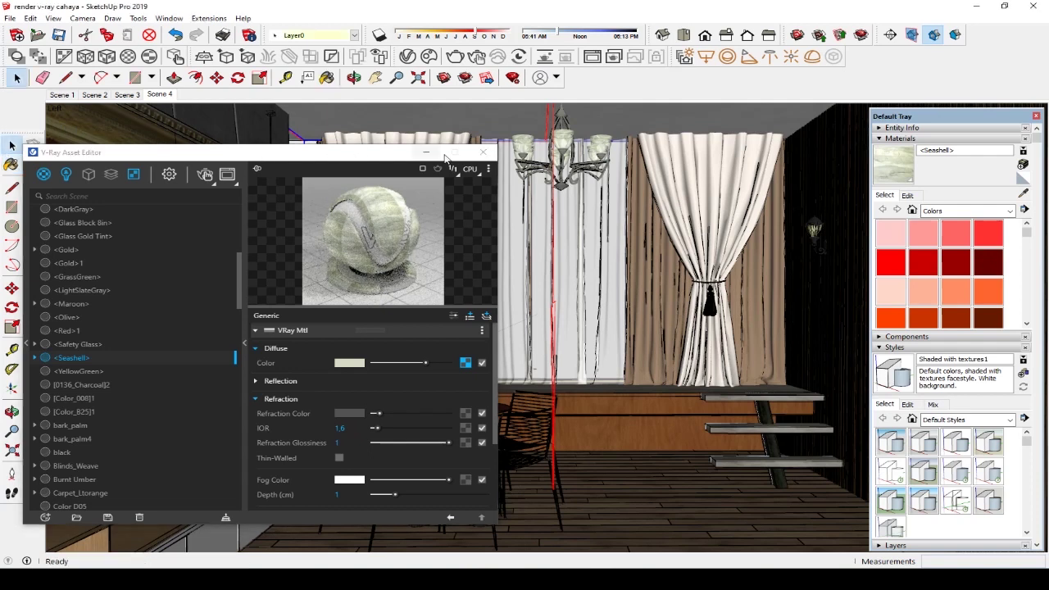
Zoom and orbit in on the chandelier's front glass shade and its bulb
scroll(562, 131, "up", 1)
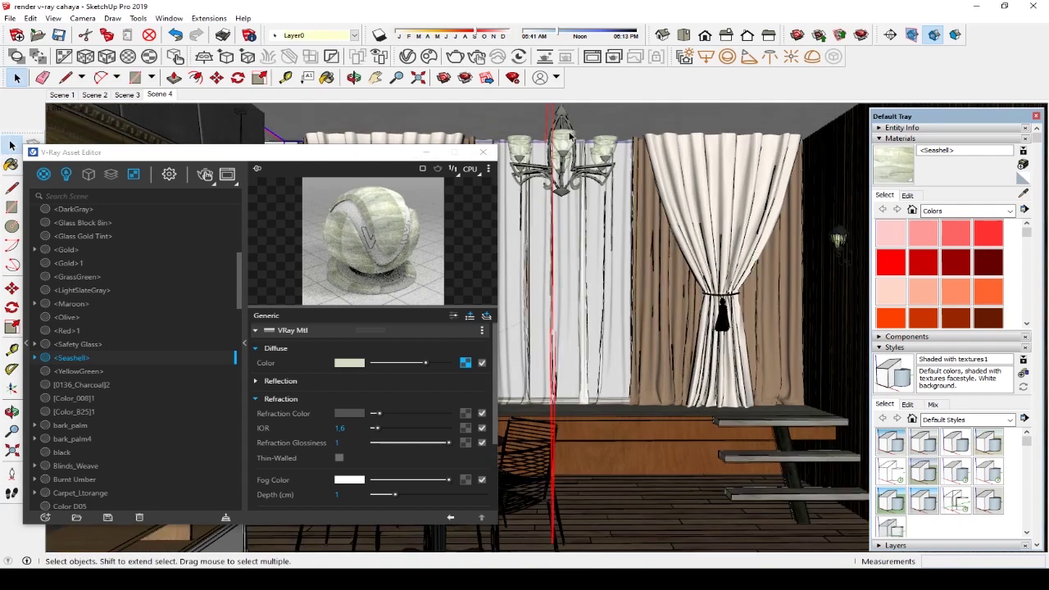
scroll(563, 133, "up", 2)
scroll(564, 136, "up", 1)
scroll(564, 140, "up", 1)
scroll(564, 139, "up", 1)
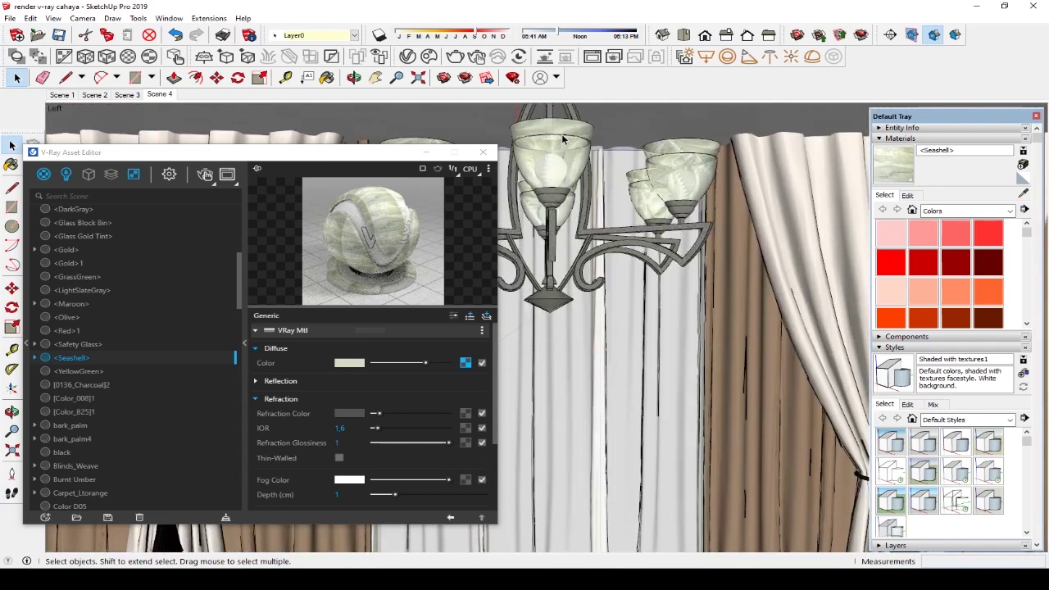
scroll(563, 140, "up", 2)
mouse_move(586, 171)
middle_mouse_down()
mouse_move(620, 251)
mouse_move(666, 287)
middle_mouse_up()
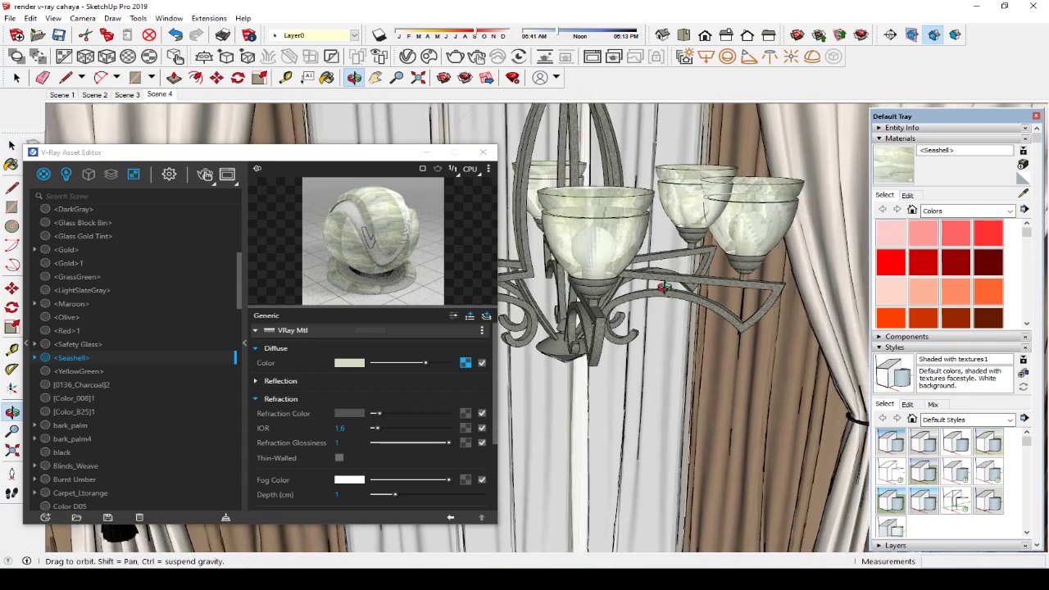
middle_click_drag(572, 182, 582, 191)
scroll(581, 191, "up", 2)
middle_click_drag(615, 275, 620, 361)
scroll(620, 361, "down", 2)
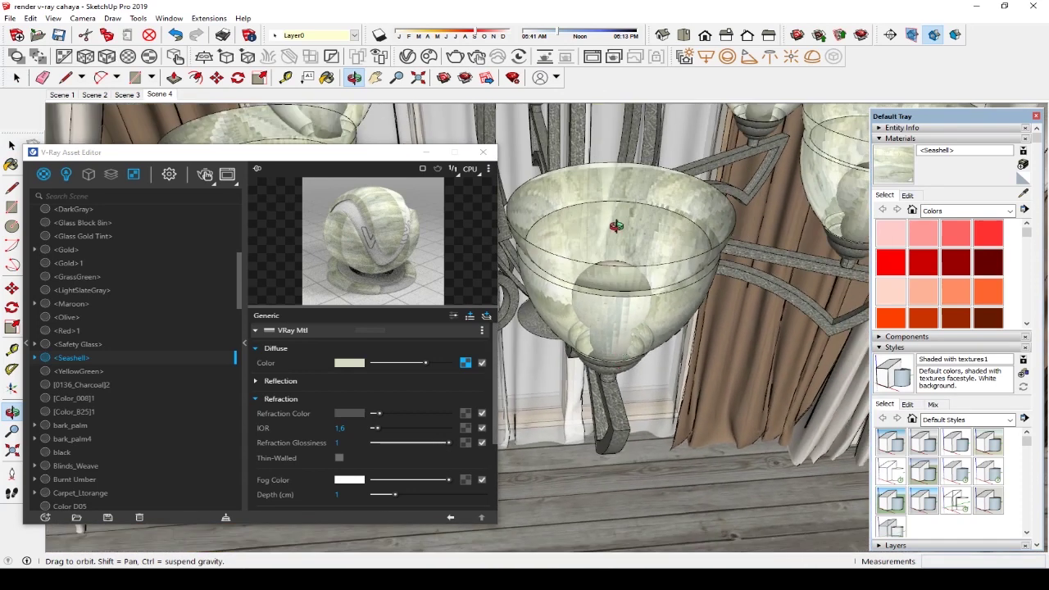
scroll(621, 231, "up", 2)
mouse_move(608, 287)
middle_mouse_down()
mouse_move(604, 302)
mouse_move(621, 328)
middle_mouse_up()
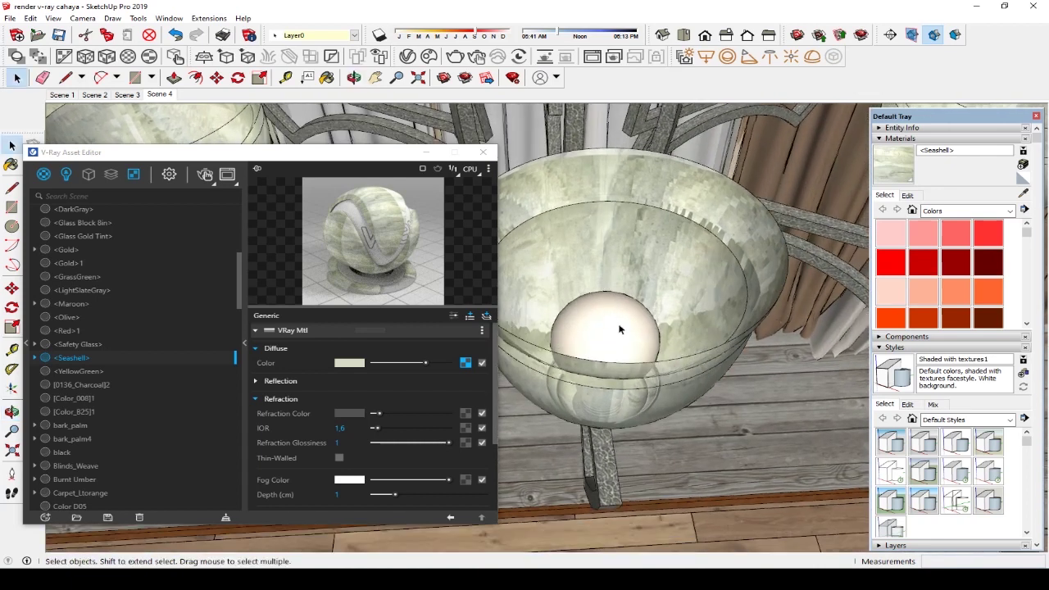
Open the chandelier group and the bulb inside for editing, and expand the V-Ray material library
double_click(621, 329)
left_click(621, 328)
double_click(621, 328)
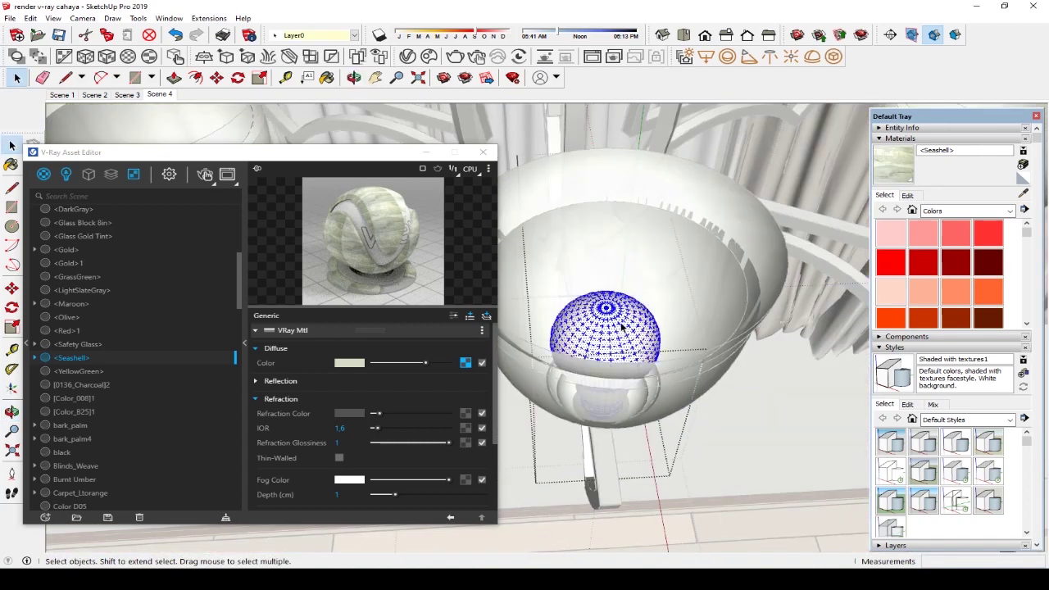
left_click_drag(258, 154, 335, 108)
left_click(102, 295)
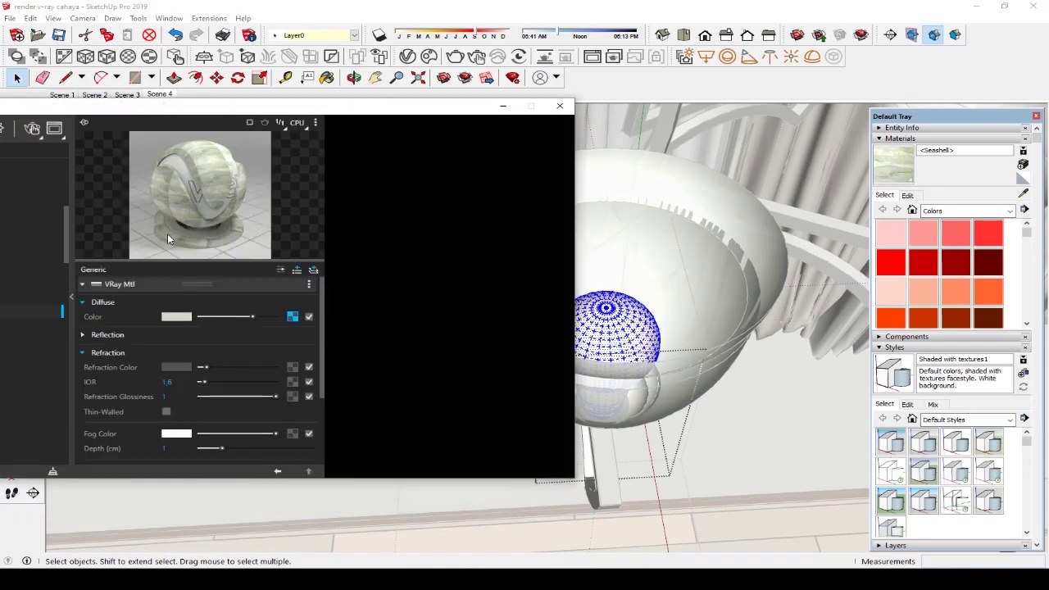
Add the LED_8000k material from the Emissive library to the scene
mouse_move(277, 108)
left_mouse_down()
mouse_move(343, 95)
mouse_move(427, 57)
left_mouse_up()
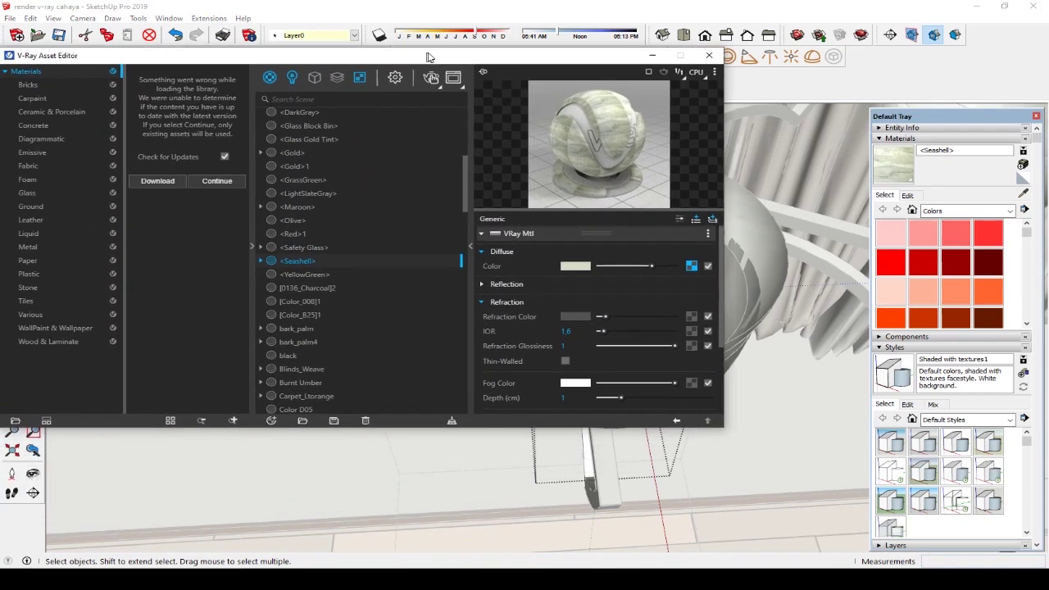
left_click(203, 185)
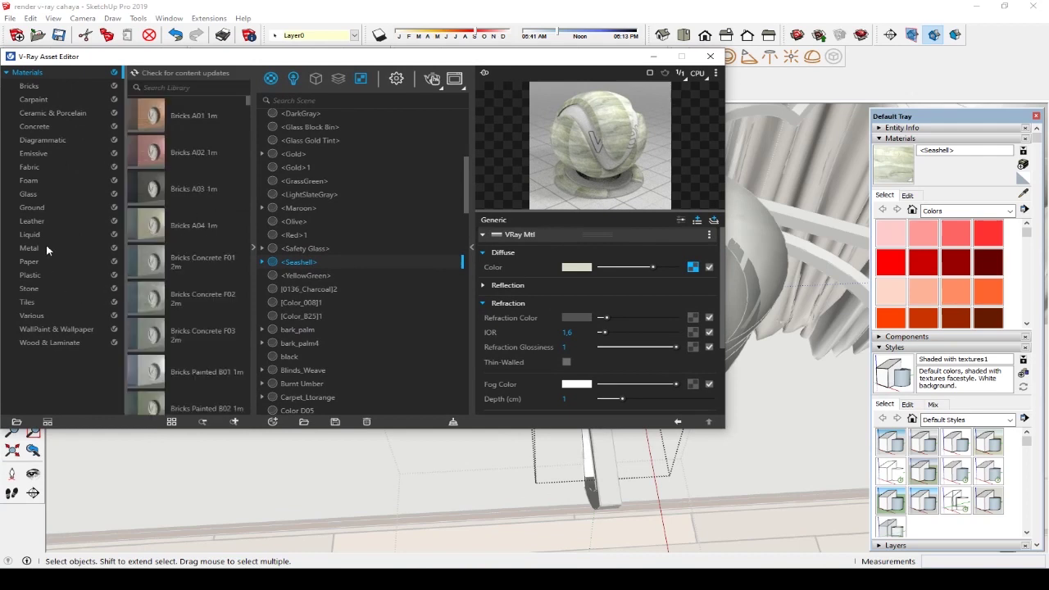
left_click(34, 153)
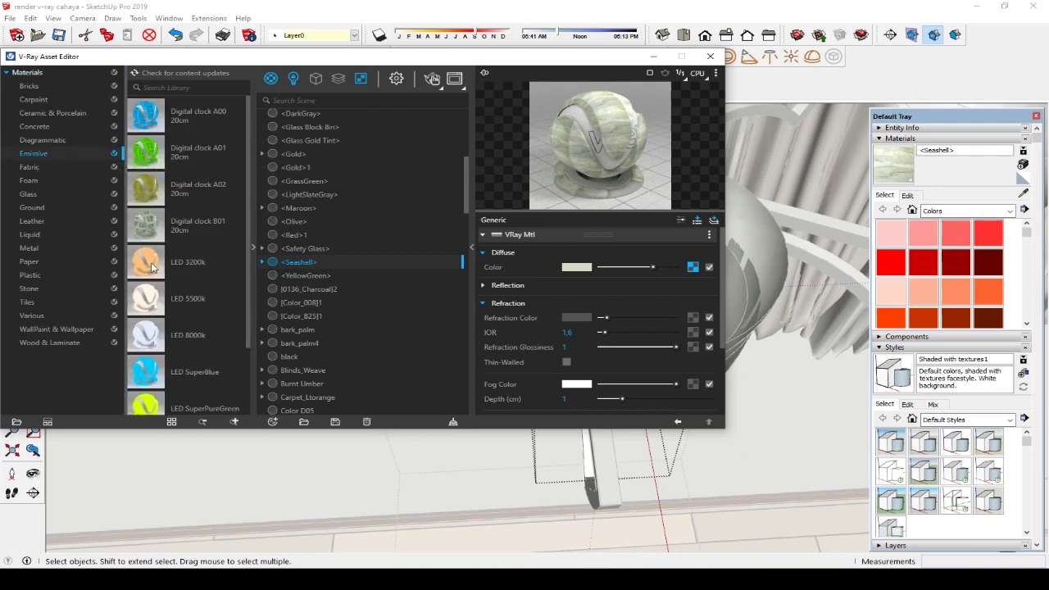
scroll(152, 288, "down", 2)
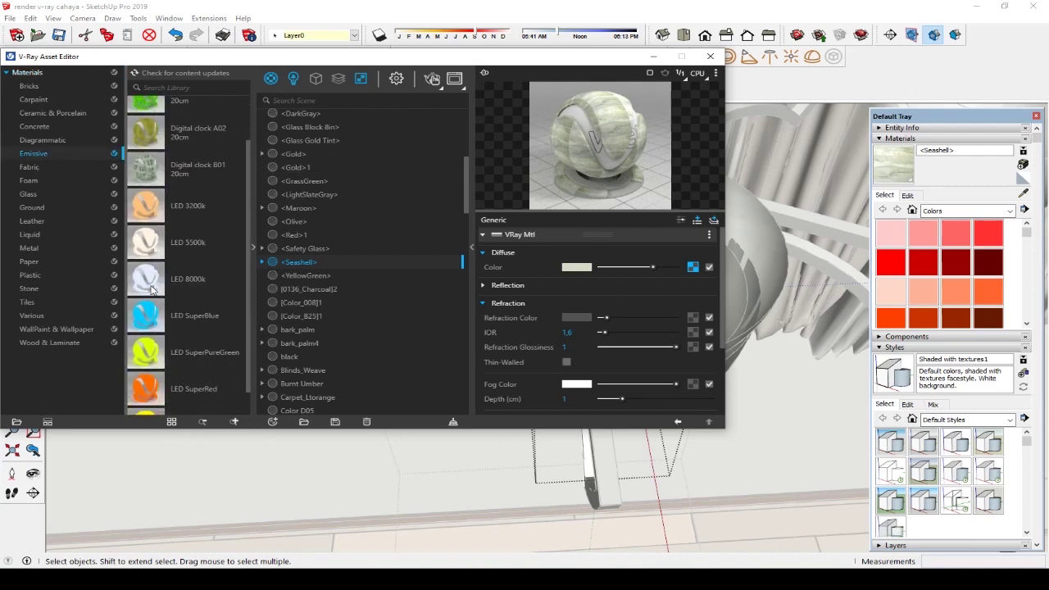
left_click_drag(150, 285, 337, 267)
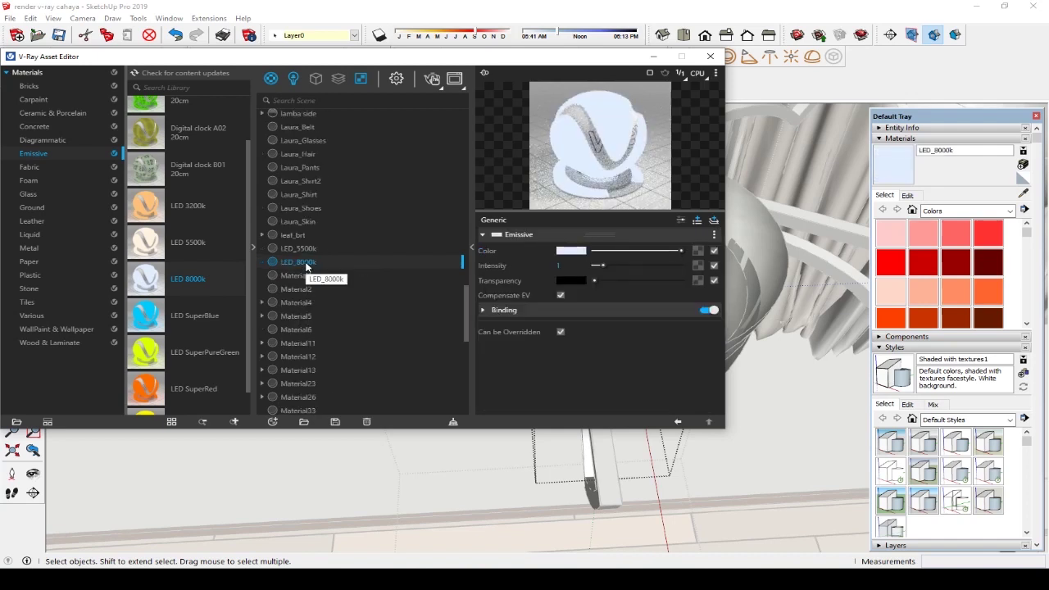
Apply LED_8000k to the selected bulb and deselect it to view the result
right_click(307, 266)
left_click(332, 284)
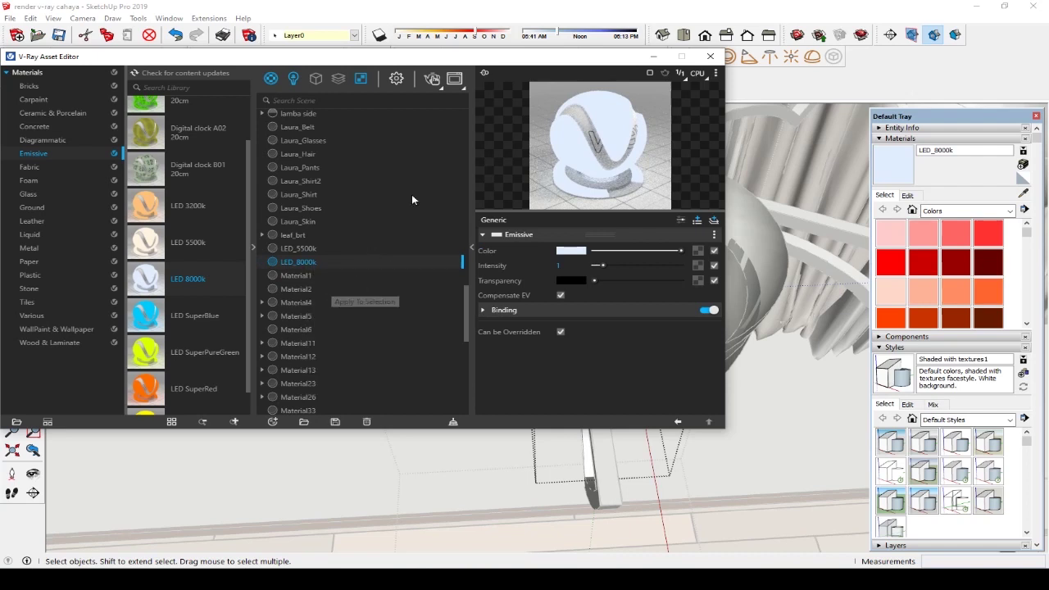
left_click_drag(500, 65, 279, 150)
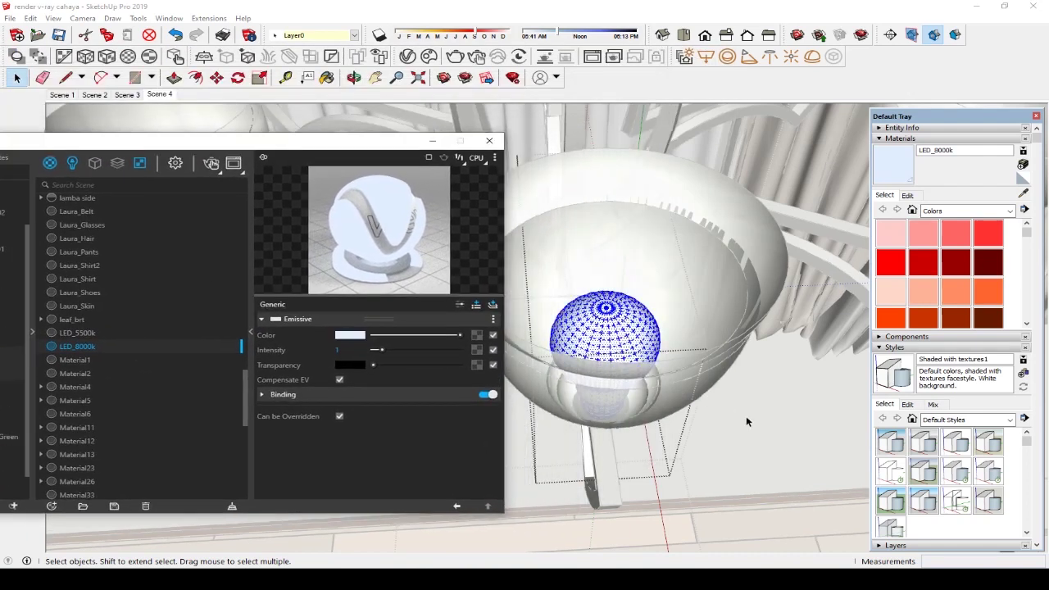
left_click(753, 421)
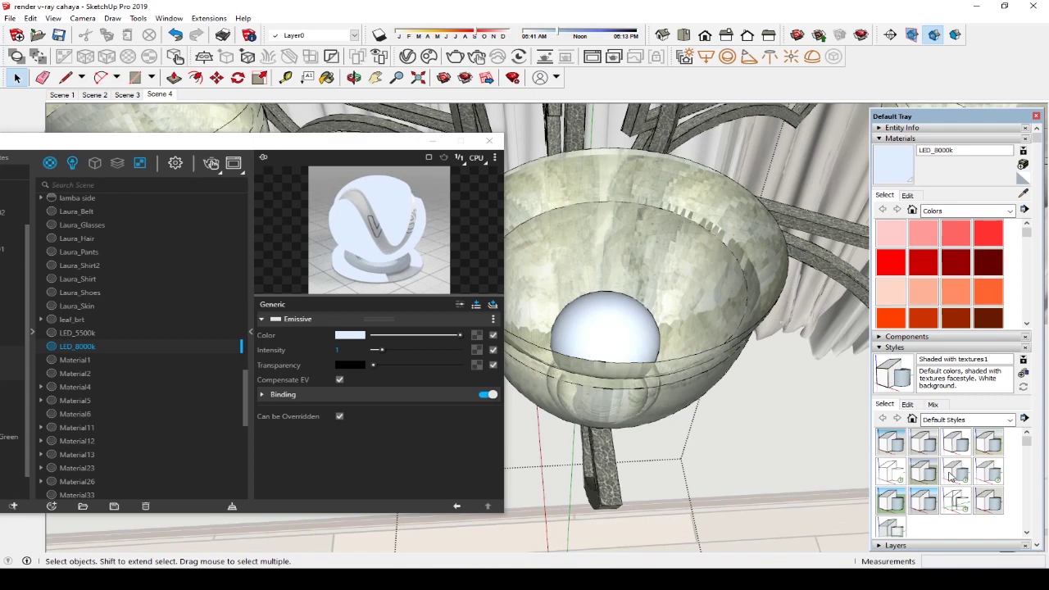
left_click_drag(950, 480, 945, 471)
scroll(942, 491, "down", 3)
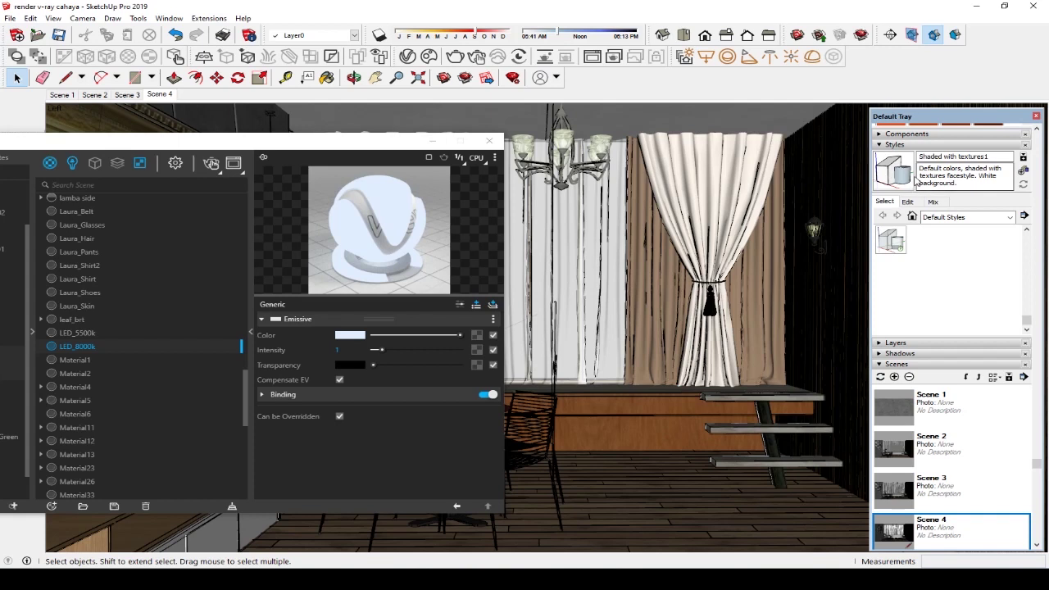
With the Paint Bucket eyedropper, sample Wood Veneer 01 and then Blinds_Weave from the model
key("b")
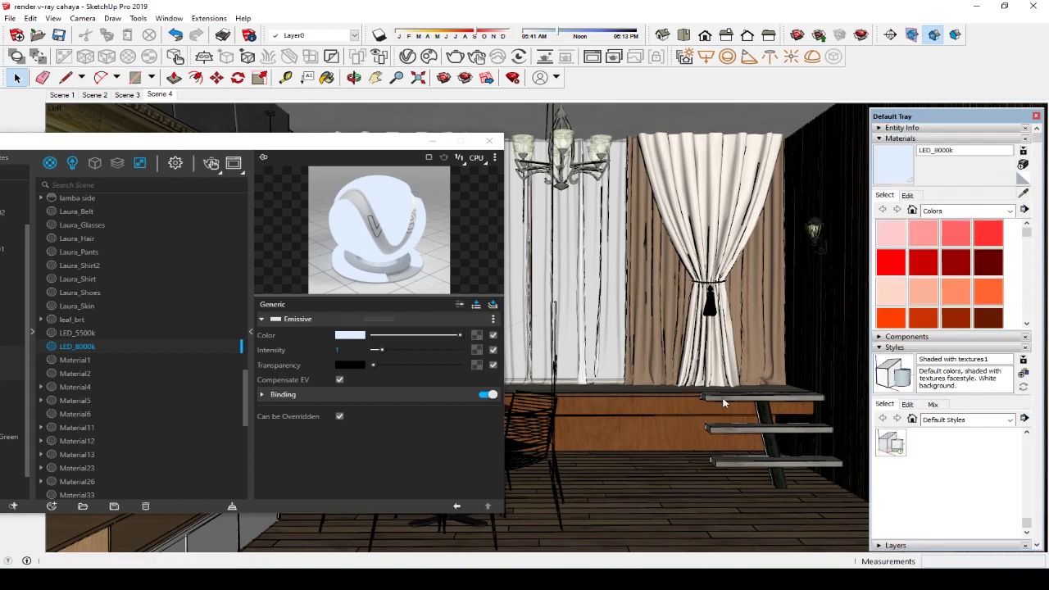
left_click(680, 418, "alt")
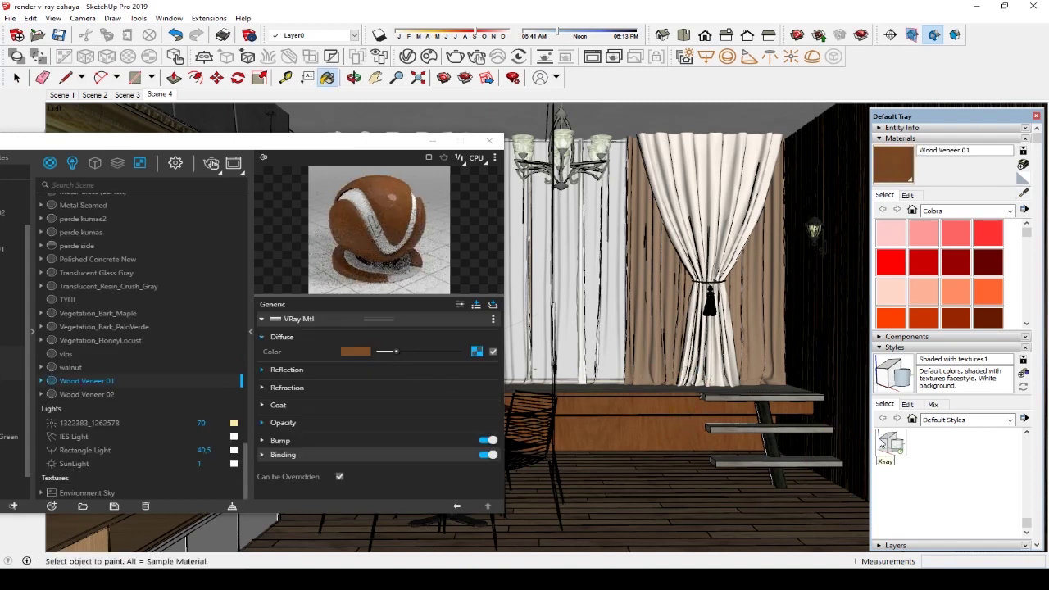
left_click(1023, 195)
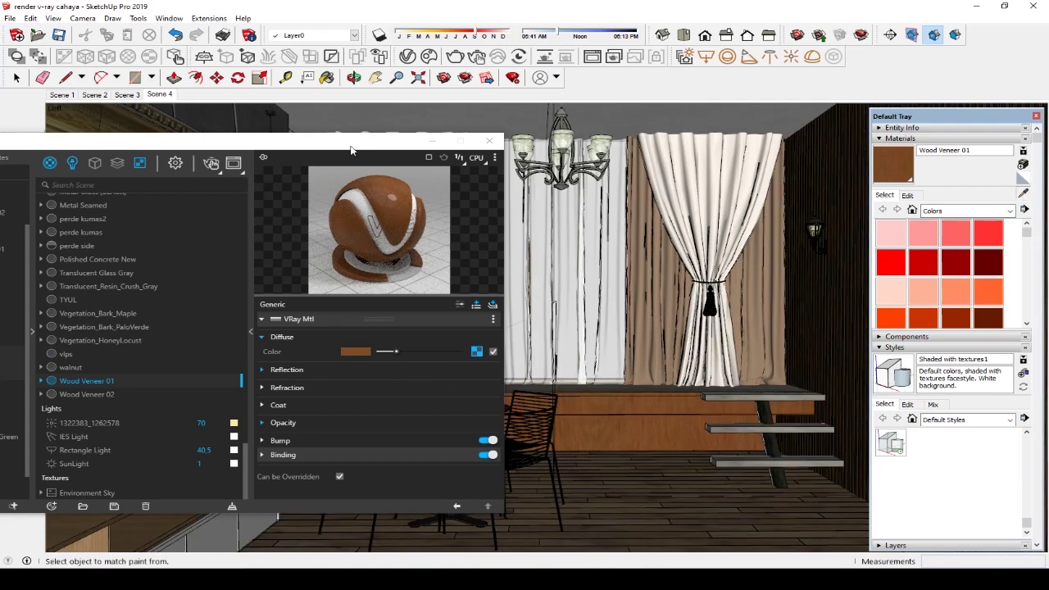
left_click_drag(351, 148, 473, 103)
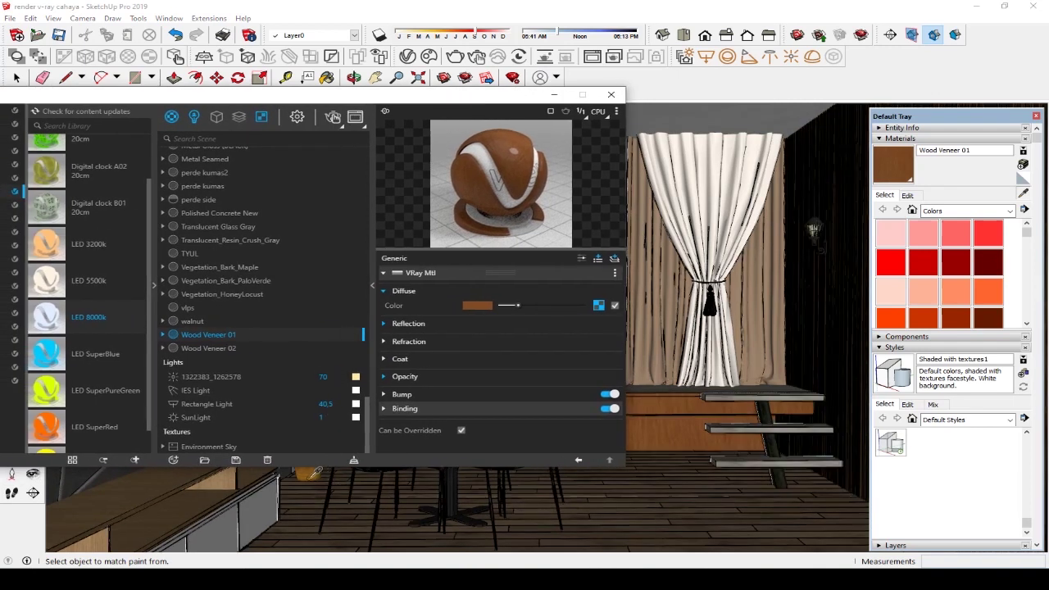
left_click(310, 475)
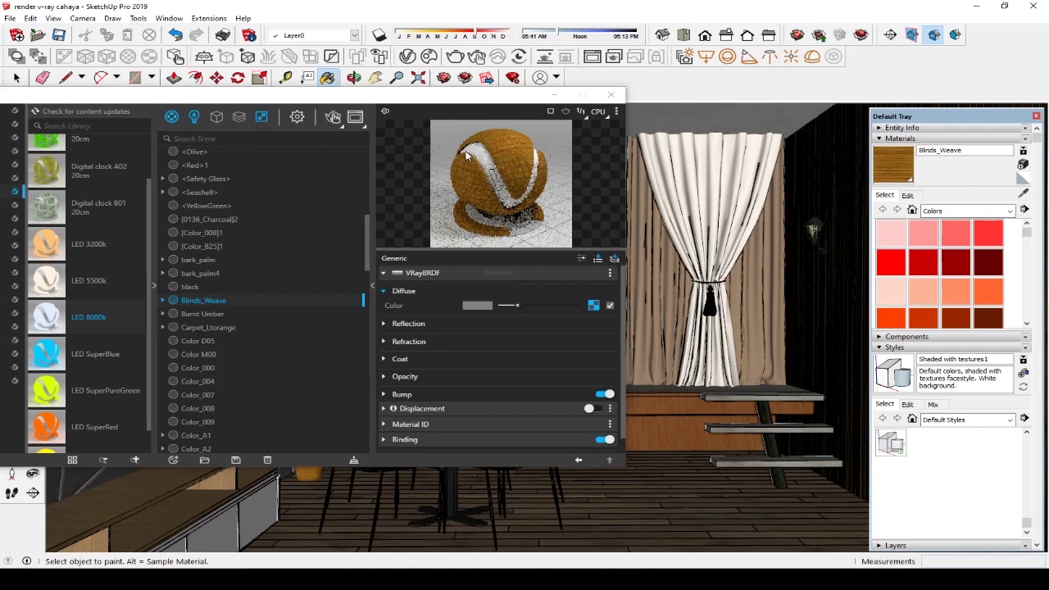
Nudge the Blinds_Weave reflection colour slightly brighter
left_click_drag(479, 100, 685, 130)
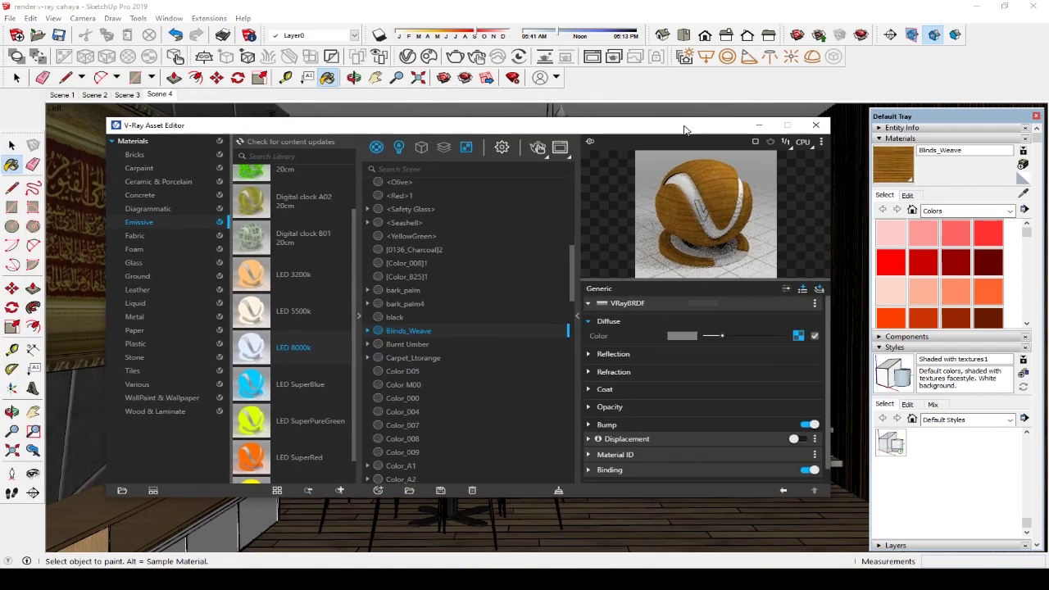
left_click(649, 361)
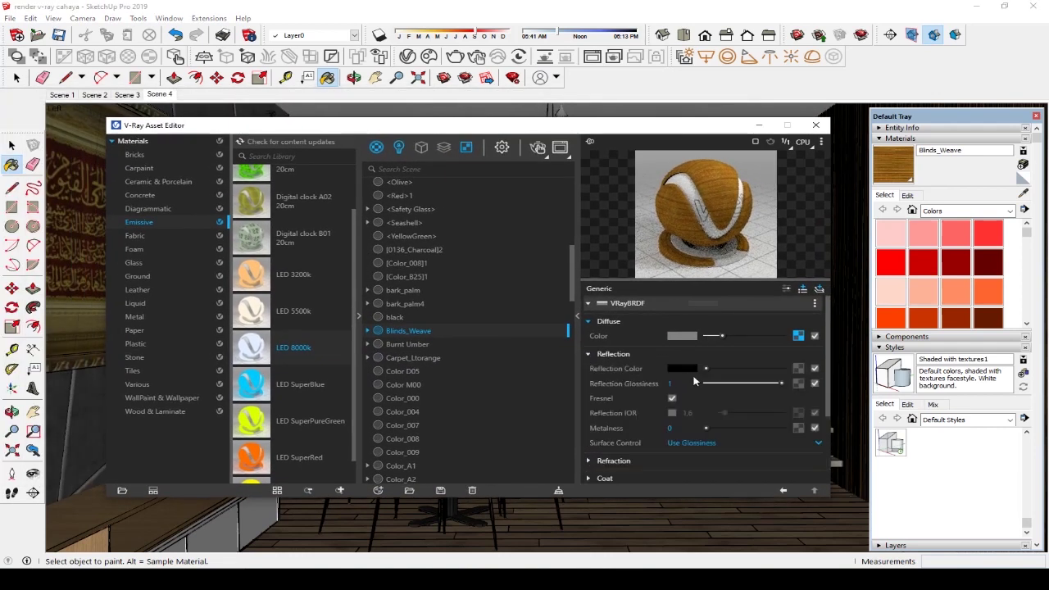
left_click_drag(710, 371, 712, 372)
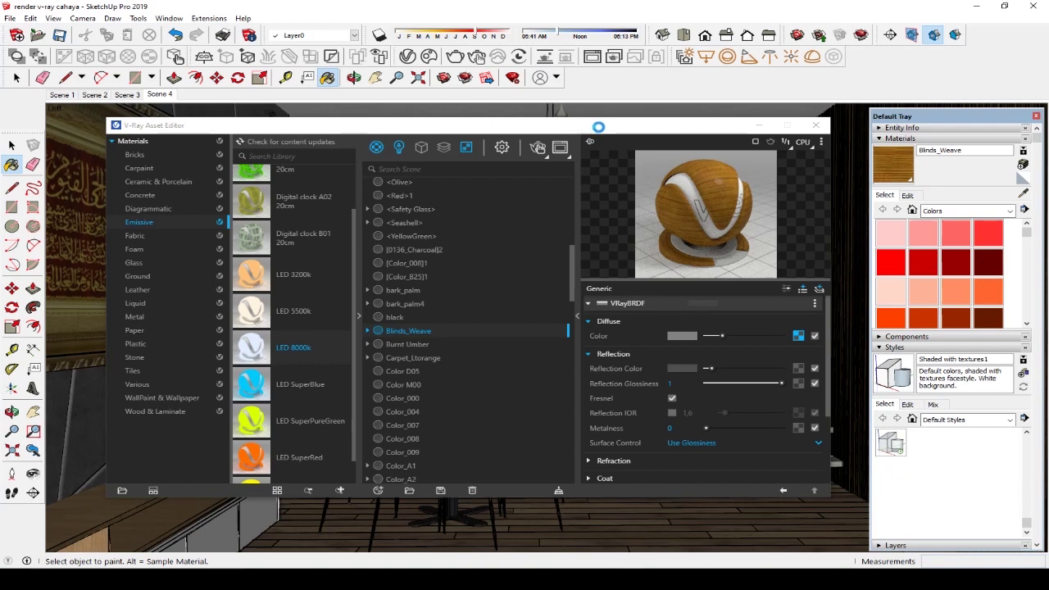
mouse_move(598, 127)
left_mouse_down()
mouse_move(537, 391)
mouse_move(571, 481)
mouse_move(555, 384)
left_mouse_up()
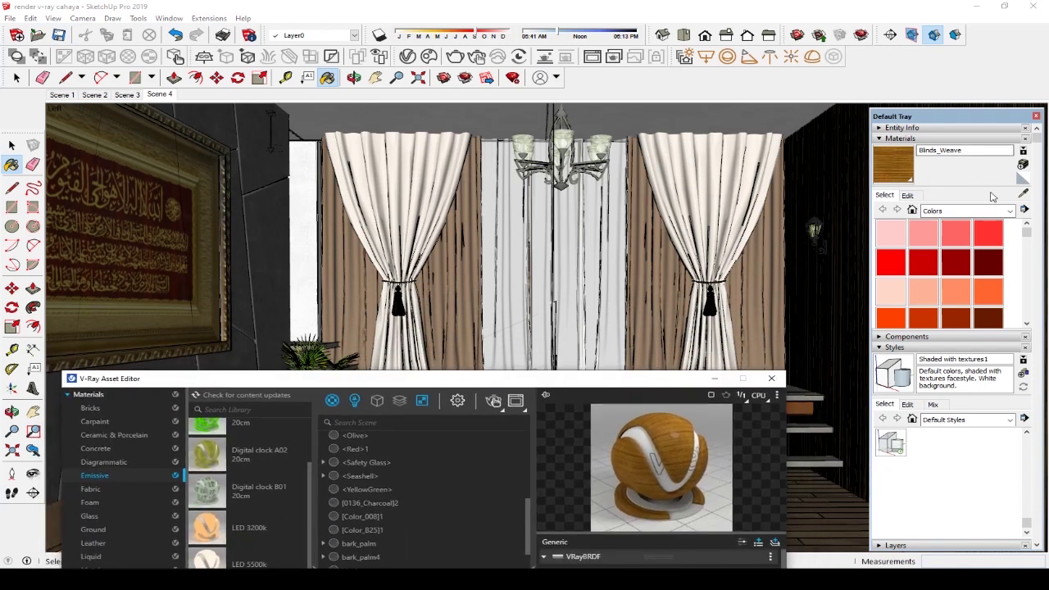
Sample the chandelier's Default material and paint it near the centre curtain
left_click(1024, 195)
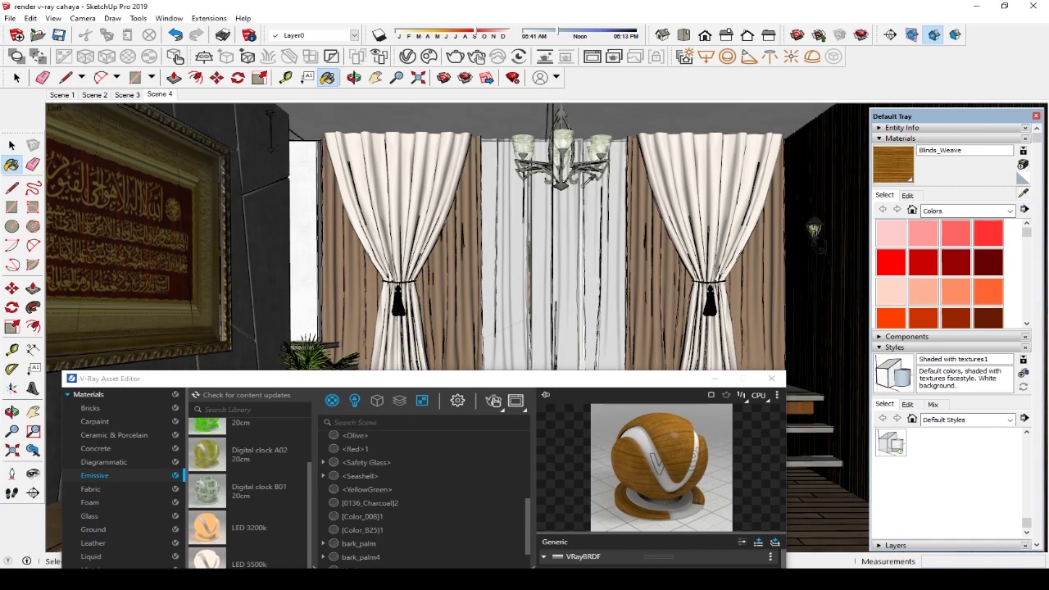
left_click(567, 182)
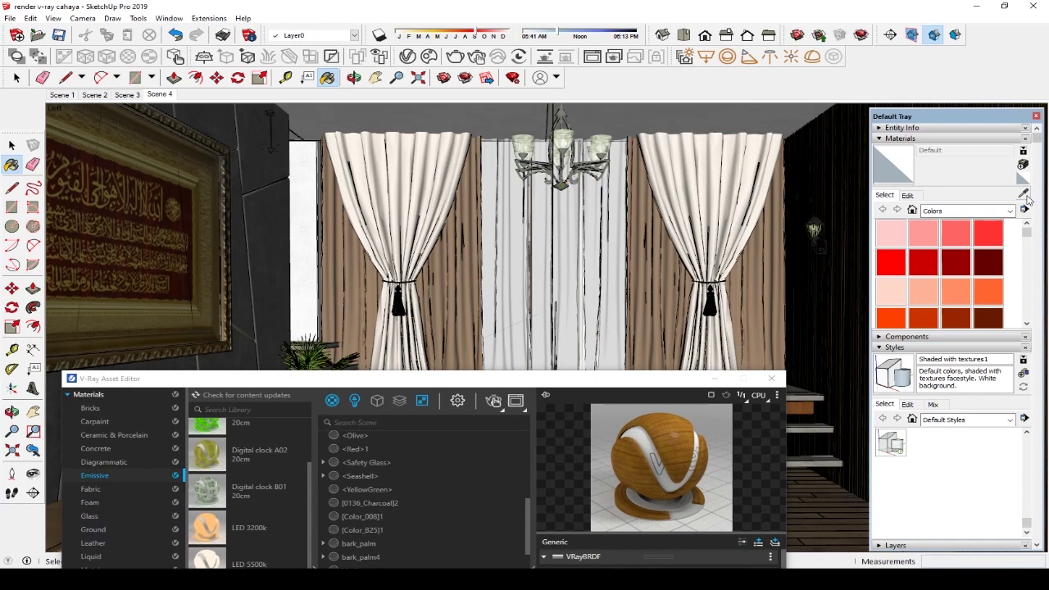
left_click(574, 168)
key("space")
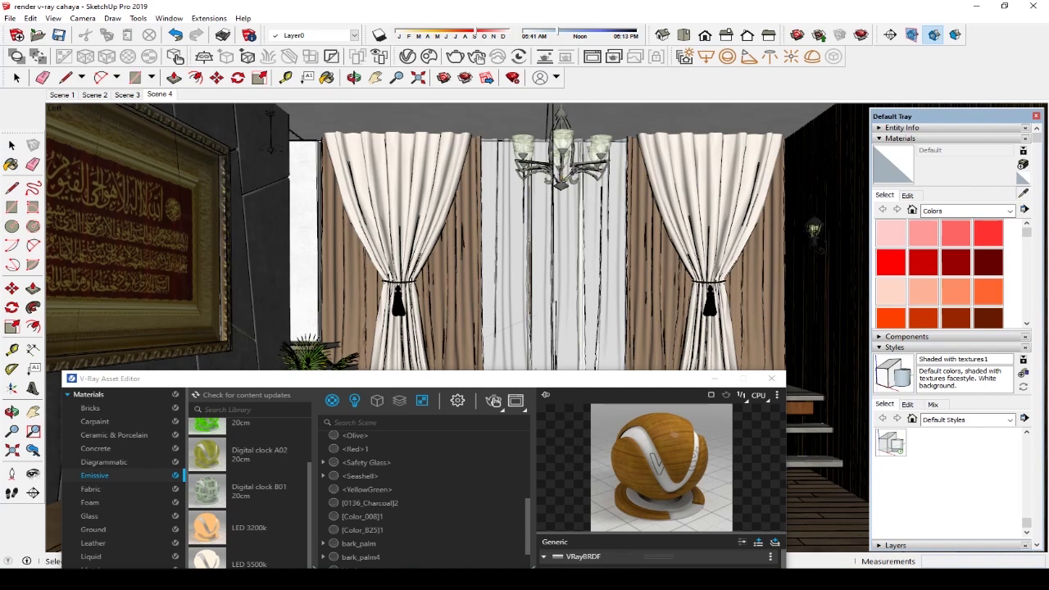
Sample the right wall's Material13 so it loads in the V-Ray Asset Editor
key("b")
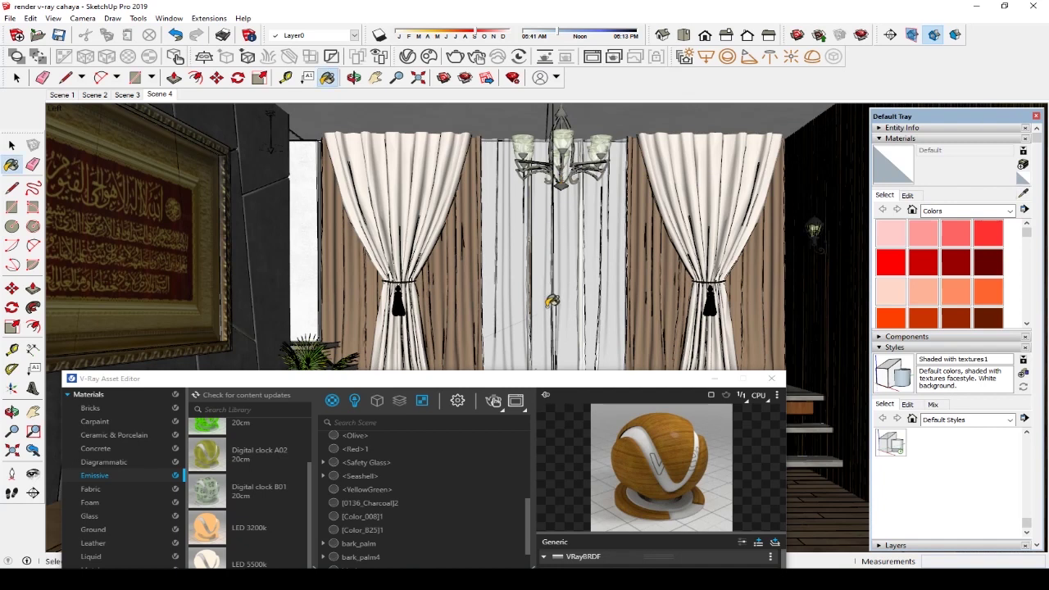
left_click(555, 382)
left_click_drag(555, 382, 551, 255)
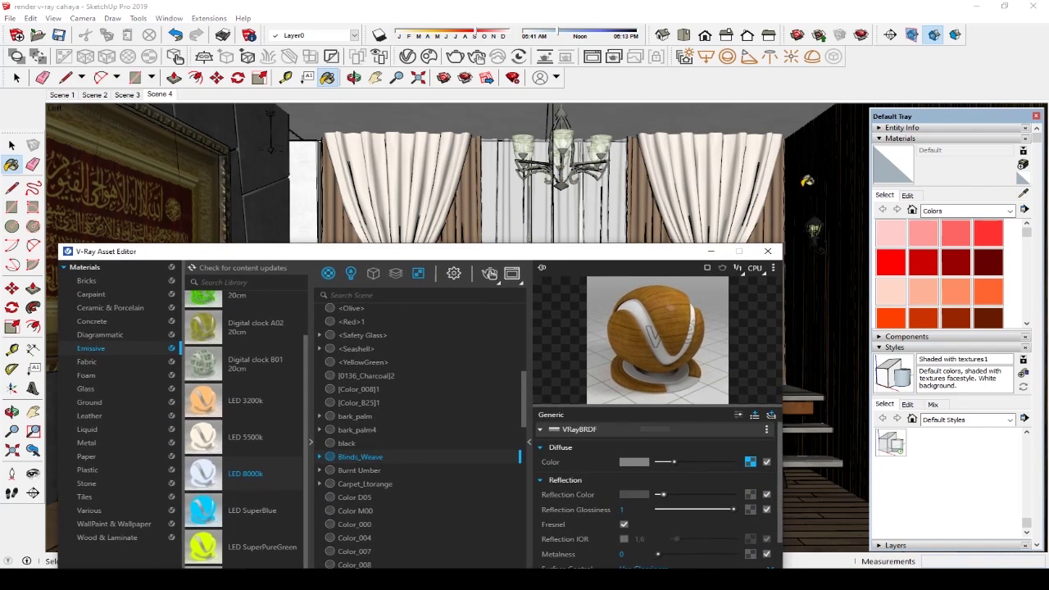
left_click(1023, 194)
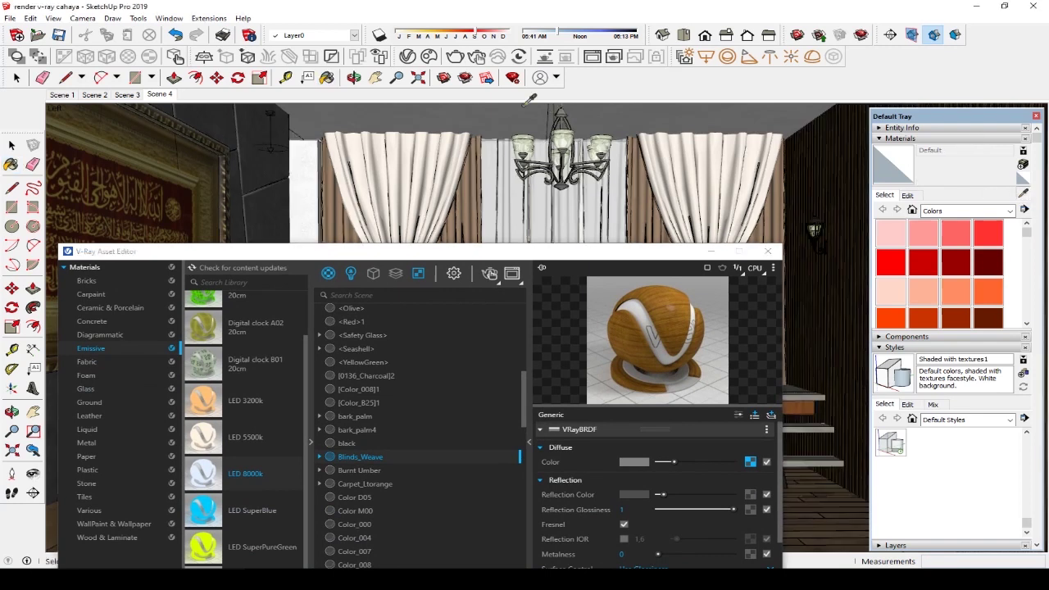
key("b")
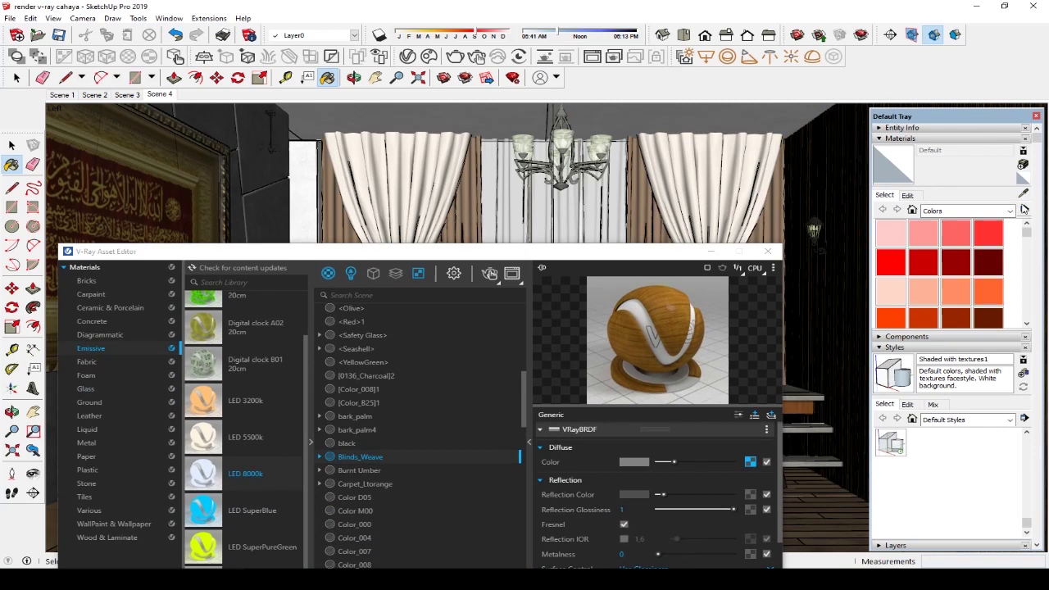
left_click(1023, 194)
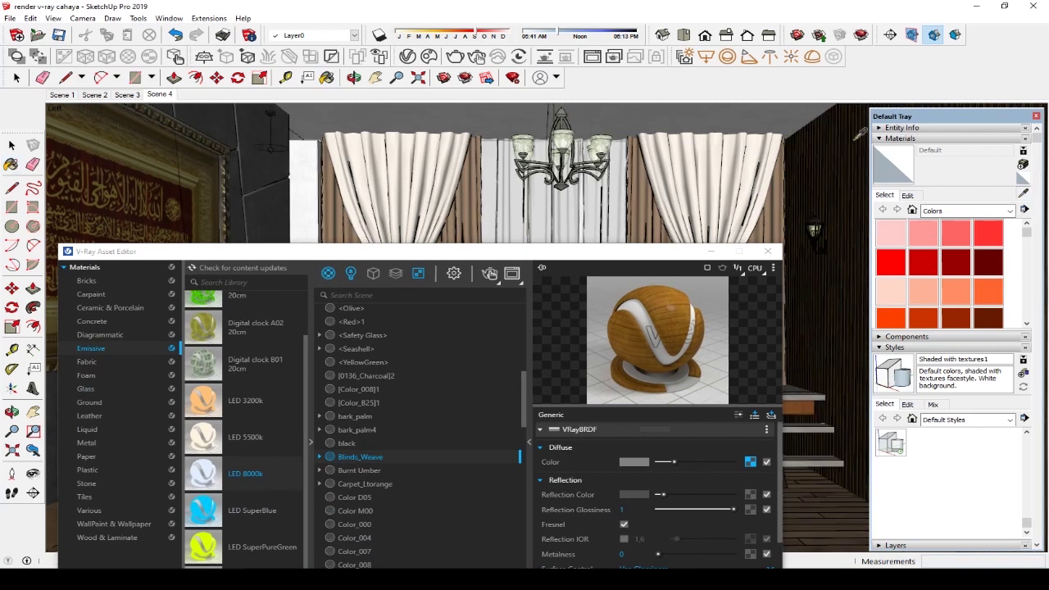
left_click(791, 114)
mouse_move(664, 257)
left_mouse_down()
mouse_move(679, 172)
mouse_move(729, 410)
mouse_move(715, 413)
mouse_move(651, 363)
mouse_move(539, 212)
mouse_move(534, 180)
mouse_move(664, 145)
mouse_move(569, 258)
left_mouse_up()
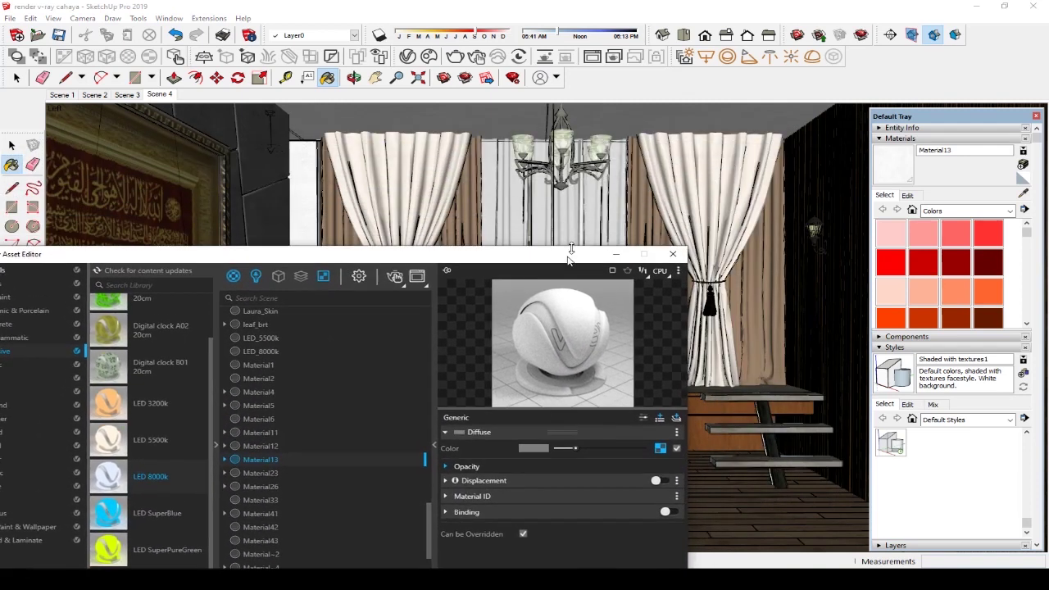
Sample the chandelier's Maroon material and brighten its reflection colour from black to grey
scroll(559, 171, "up", 2)
scroll(563, 171, "up", 2)
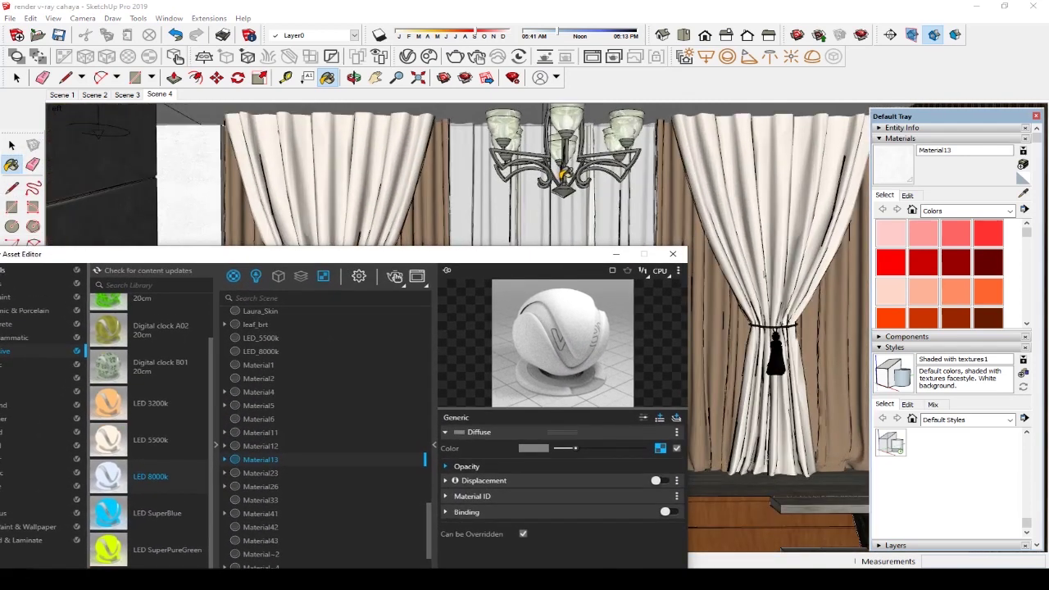
scroll(566, 172, "up", 2)
scroll(571, 174, "up", 2)
scroll(571, 174, "up", 2)
scroll(572, 174, "up", 2)
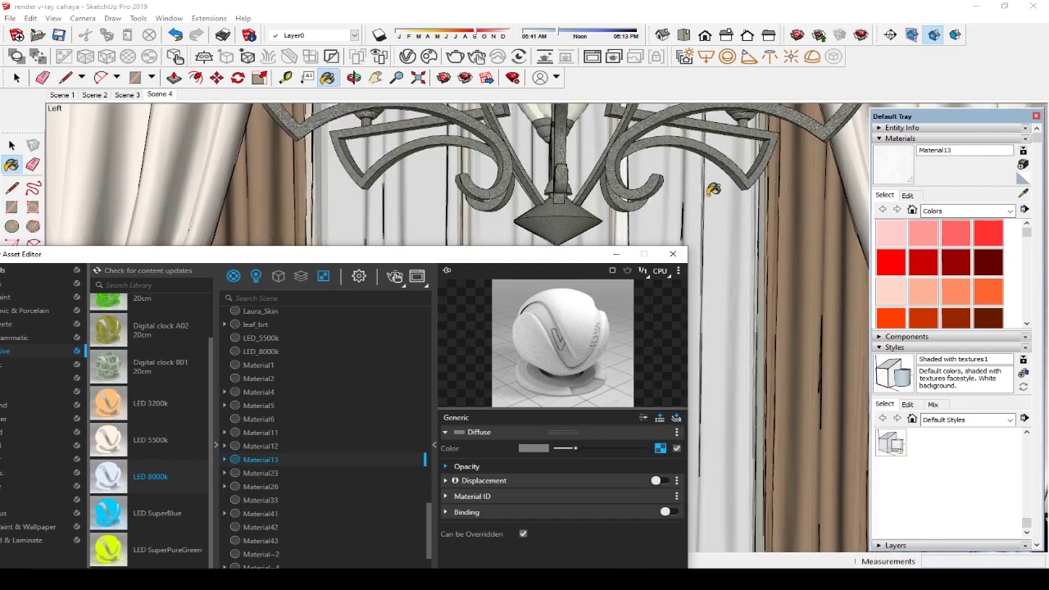
scroll(574, 175, "up", 1)
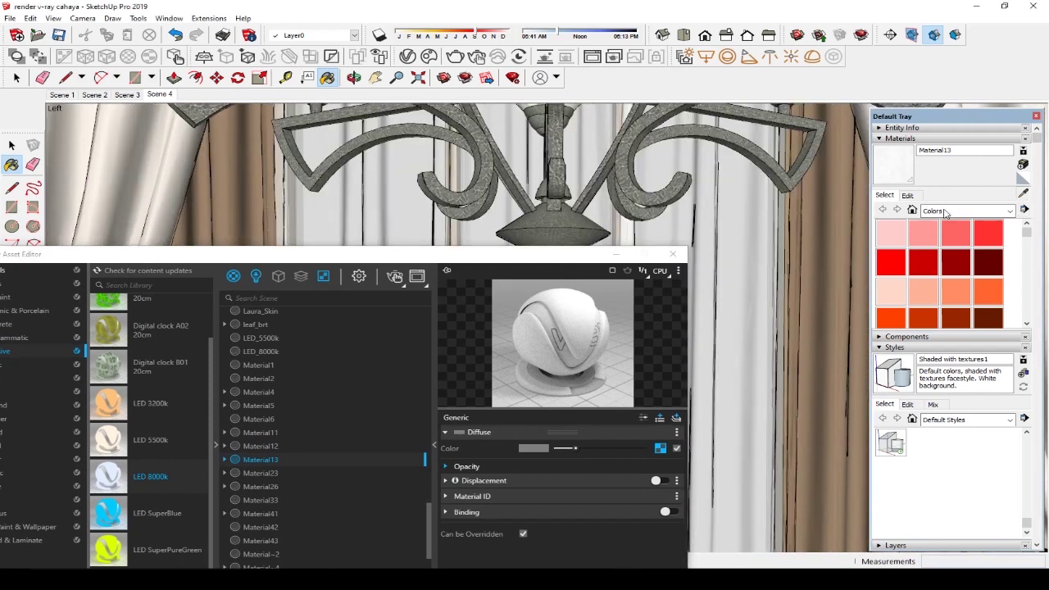
key("space")
left_click(571, 228, "alt")
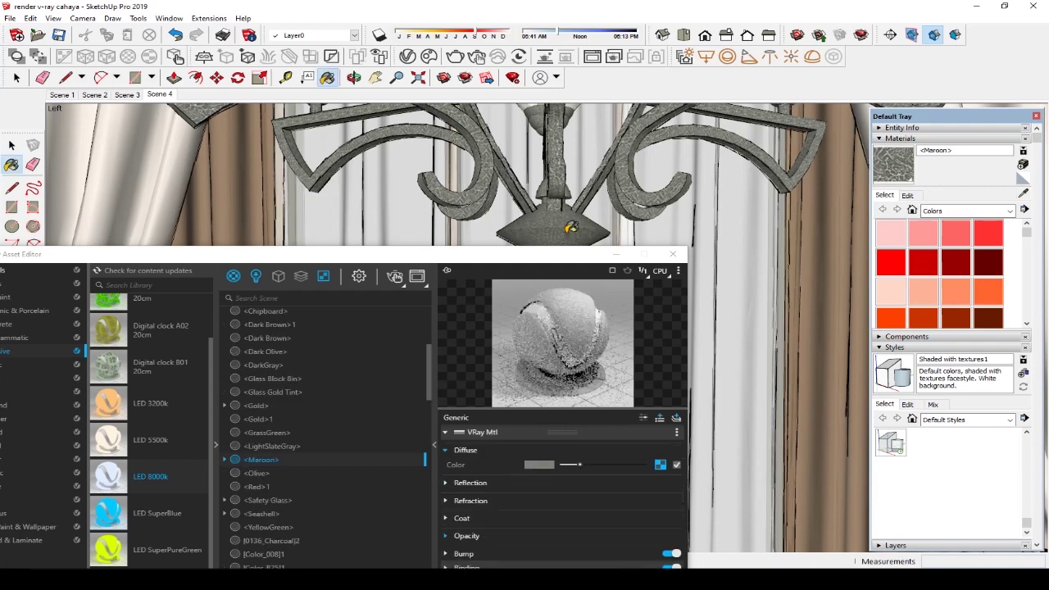
left_click_drag(564, 255, 639, 137)
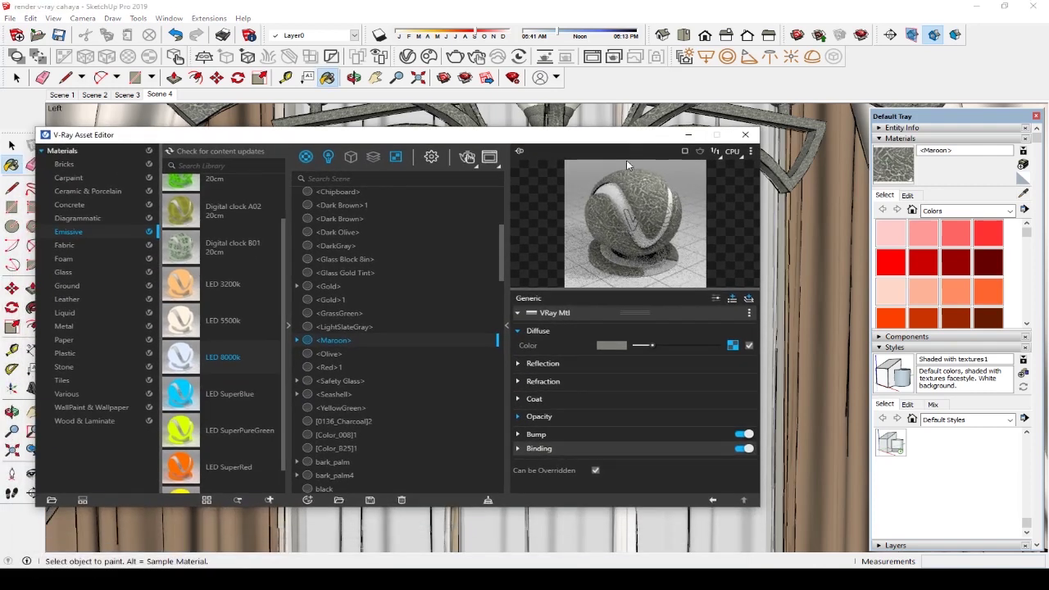
left_click(576, 363)
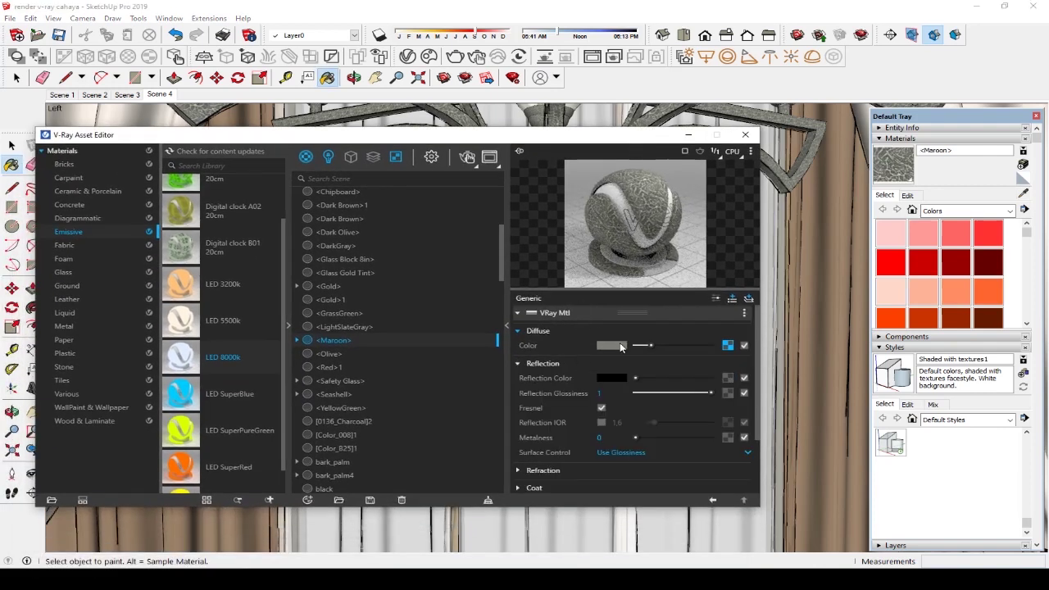
left_click_drag(640, 379, 652, 381)
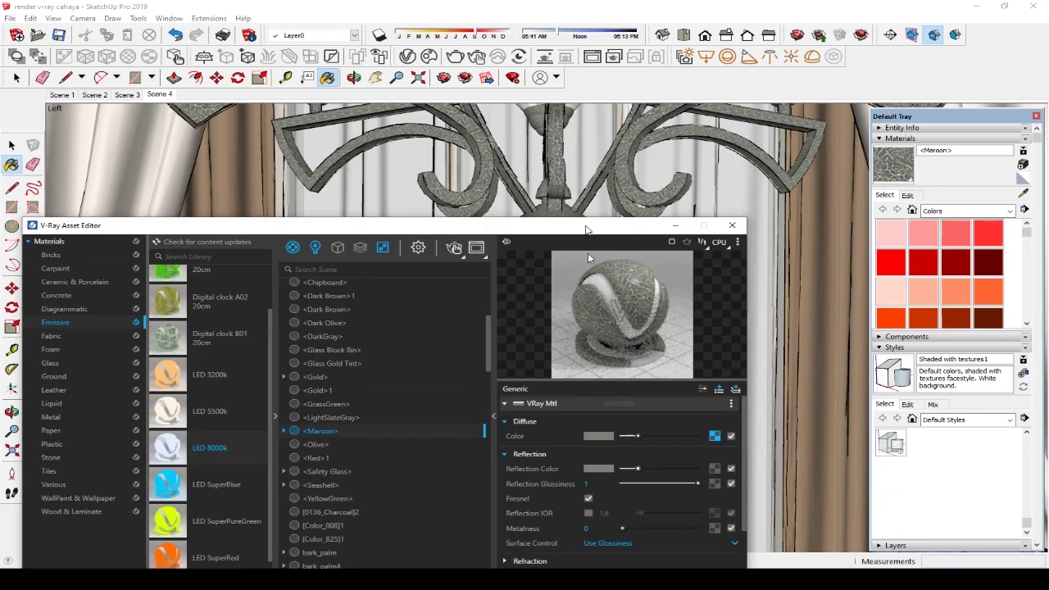
Move the Asset Editor to the bottom and zoom out to show the chandelier and both curtains
left_click_drag(598, 138, 601, 423)
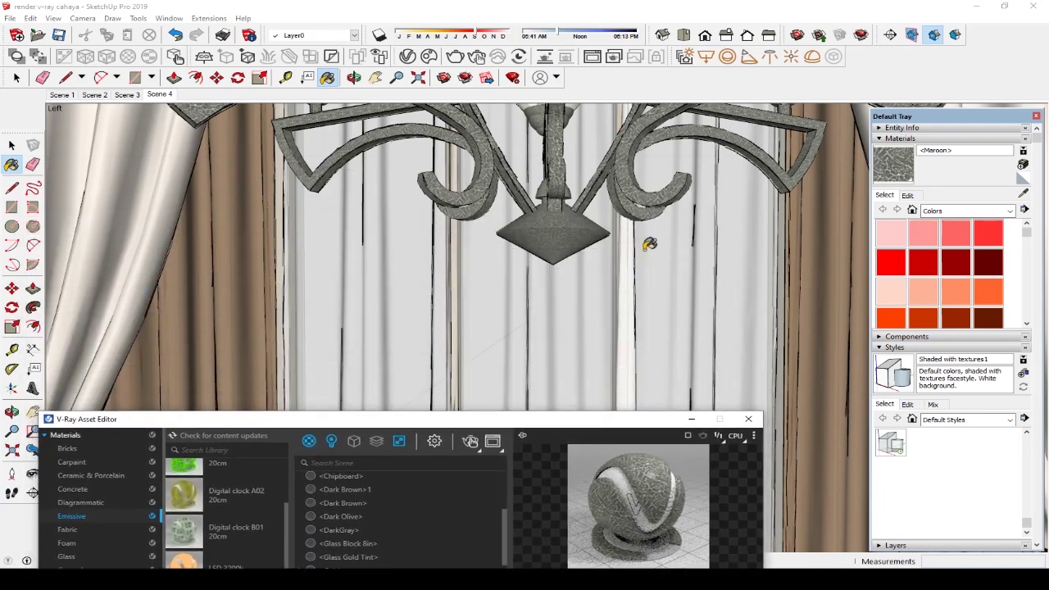
scroll(652, 245, "down", 1)
scroll(640, 241, "down", 2)
scroll(623, 240, "down", 1)
scroll(627, 213, "down", 1)
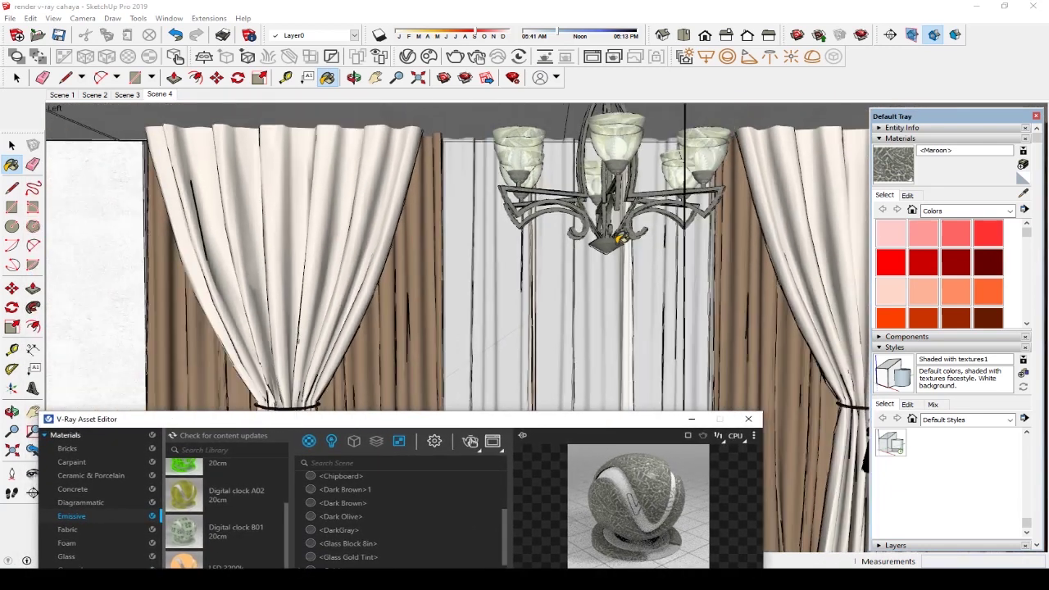
scroll(648, 176, "down", 1)
scroll(668, 144, "down", 1)
scroll(689, 107, "down", 1)
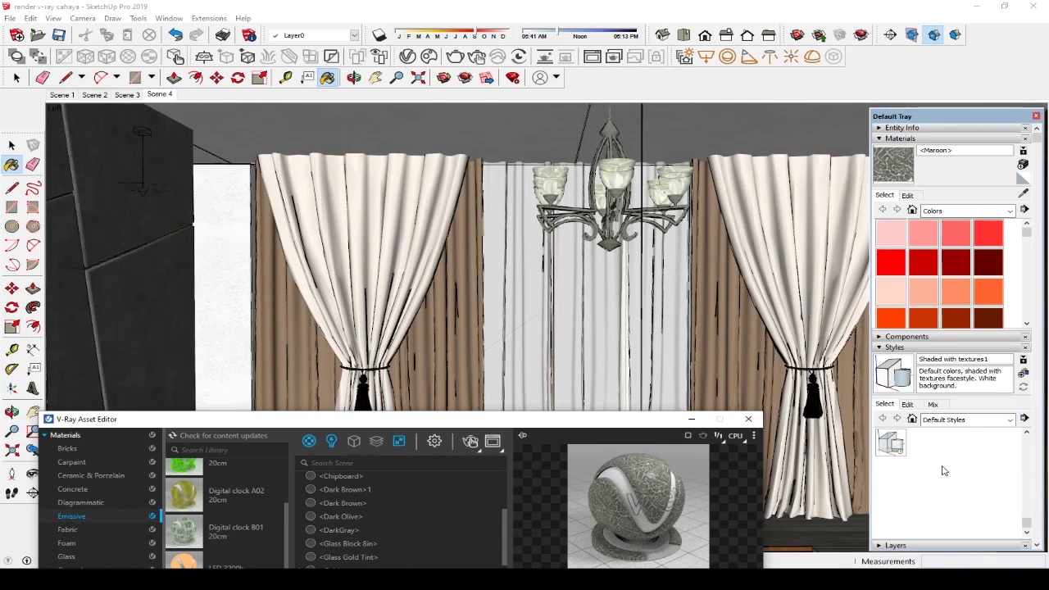
Switch to the Scene 4 camera view and raise the Asset Editor showing Maroon's settings
left_click(881, 348)
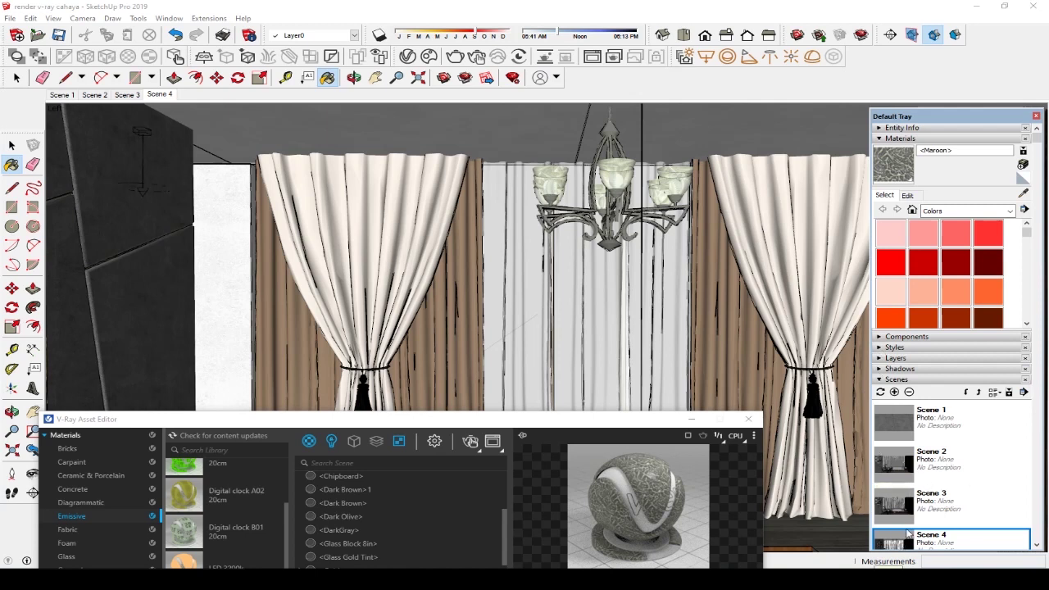
scroll(919, 502, "down", 1)
double_click(884, 480)
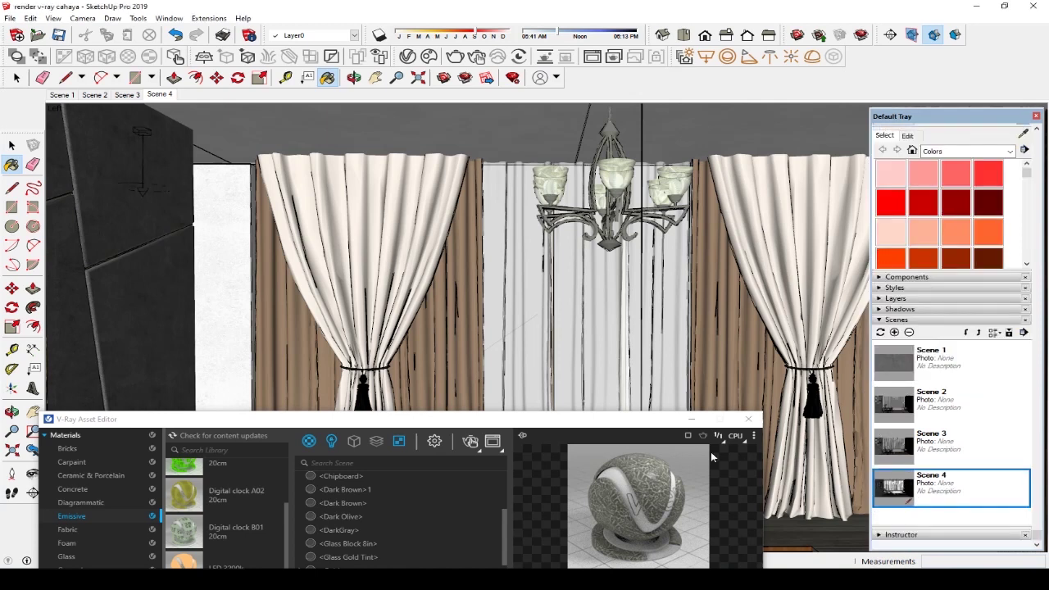
mouse_move(602, 425)
left_mouse_down()
mouse_move(654, 229)
mouse_move(749, 489)
mouse_move(626, 124)
left_mouse_up()
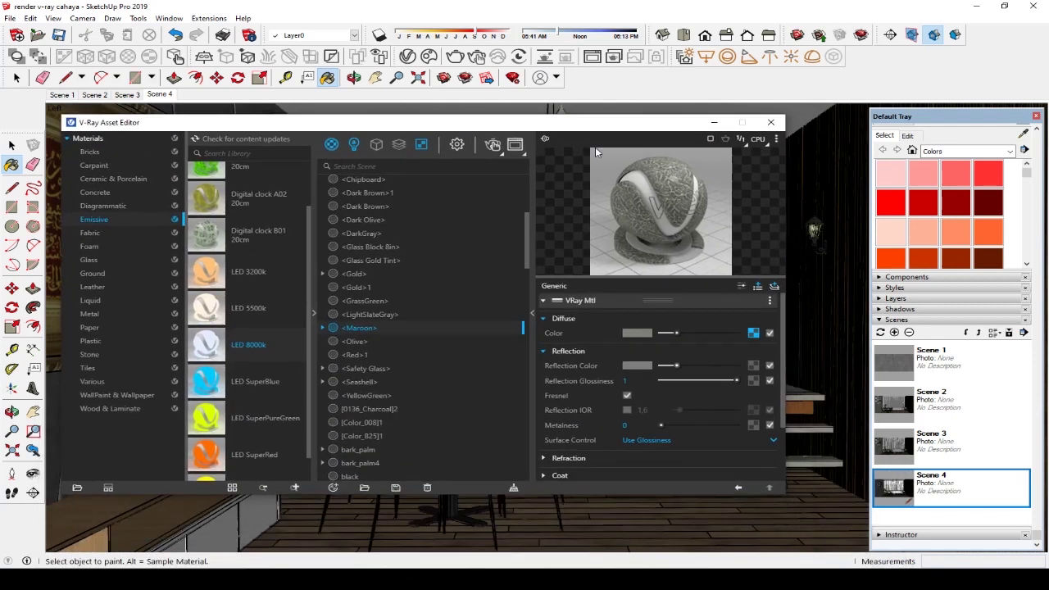
Hide the material library, render the Scene 4 view, stop it when finished and close the result
left_click(315, 313)
left_click_drag(561, 124, 461, 149)
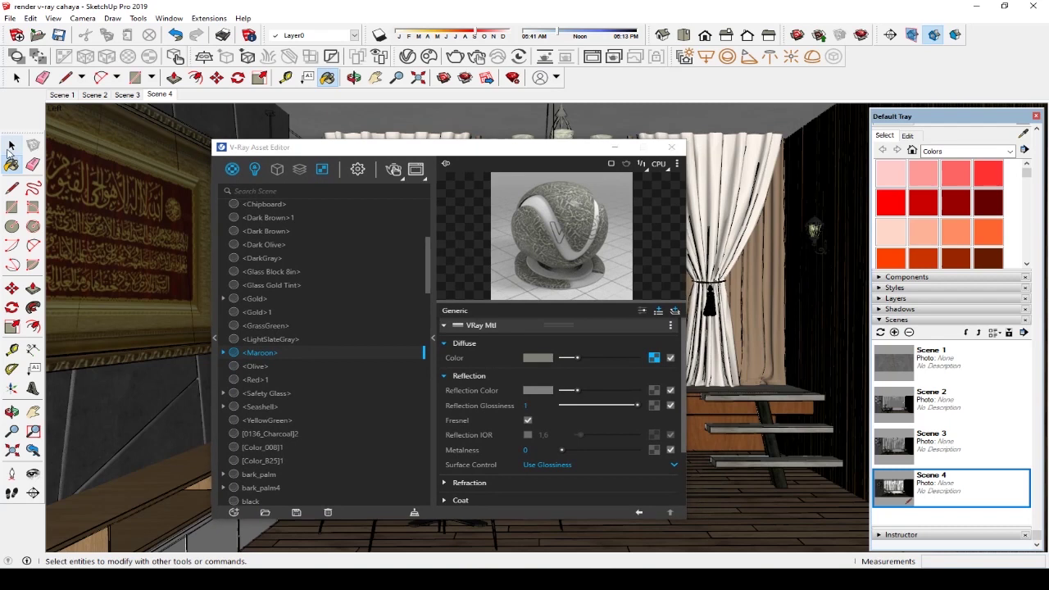
left_click(12, 146)
left_click(395, 172)
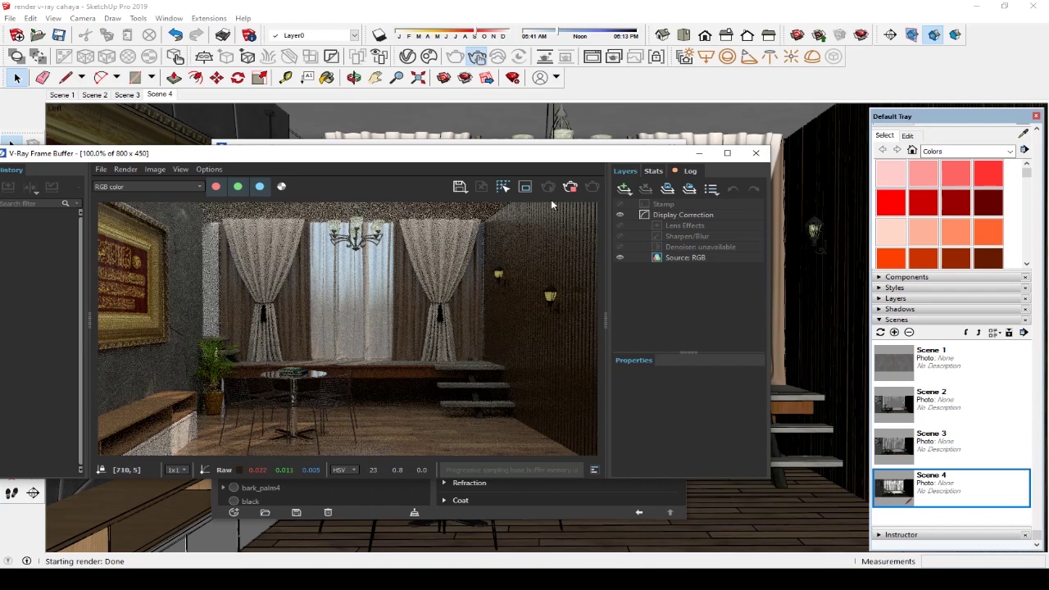
left_click(571, 188)
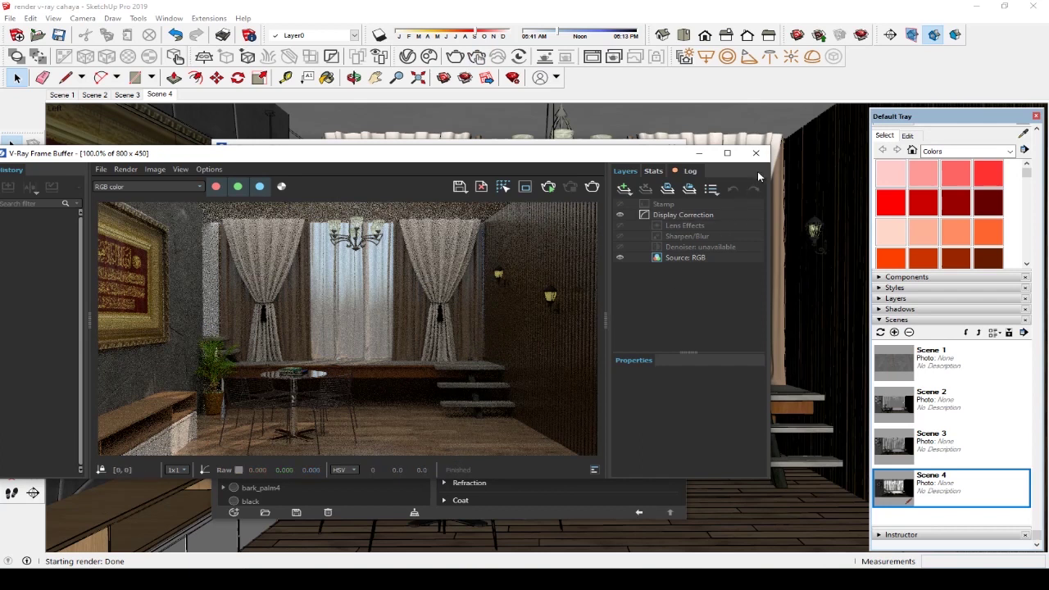
left_click(756, 154)
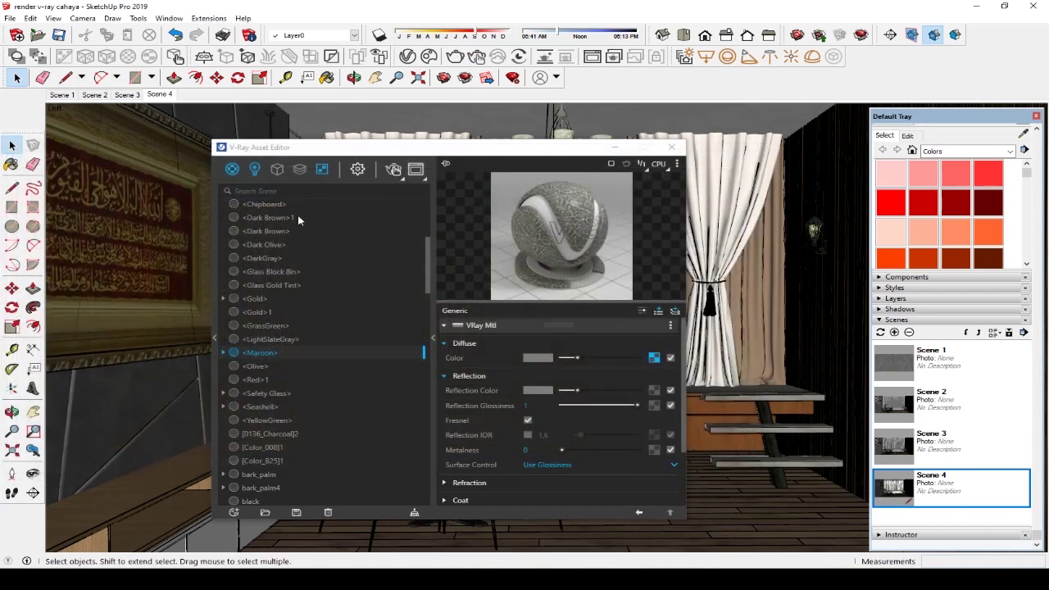
Reopen the V-Ray library and scroll Wood & Laminate to Flooring Laminate E Wide 250cm
left_click(215, 339)
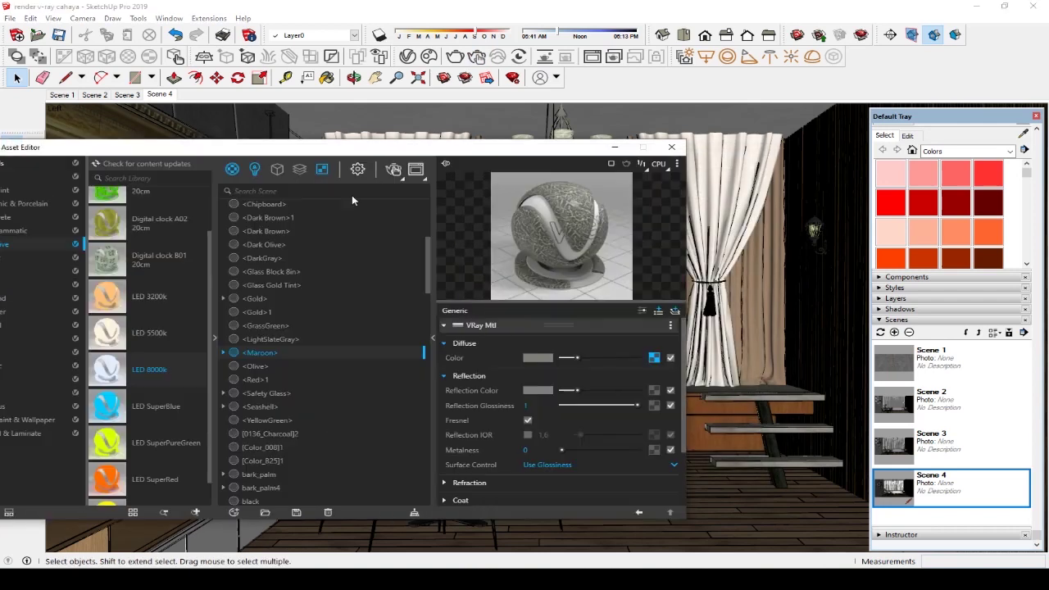
left_click_drag(420, 153, 525, 120)
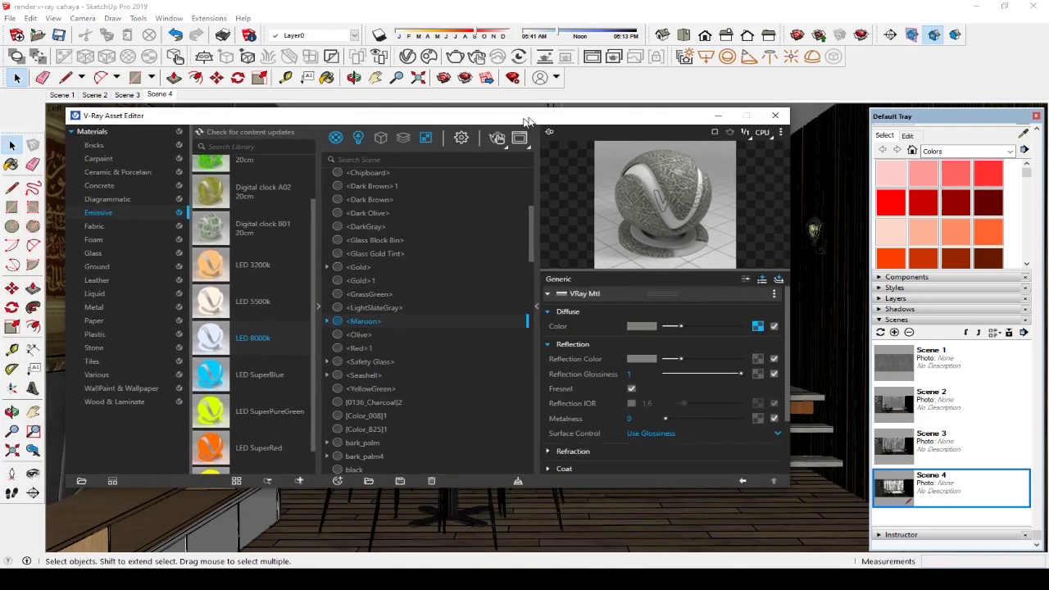
left_click(132, 400)
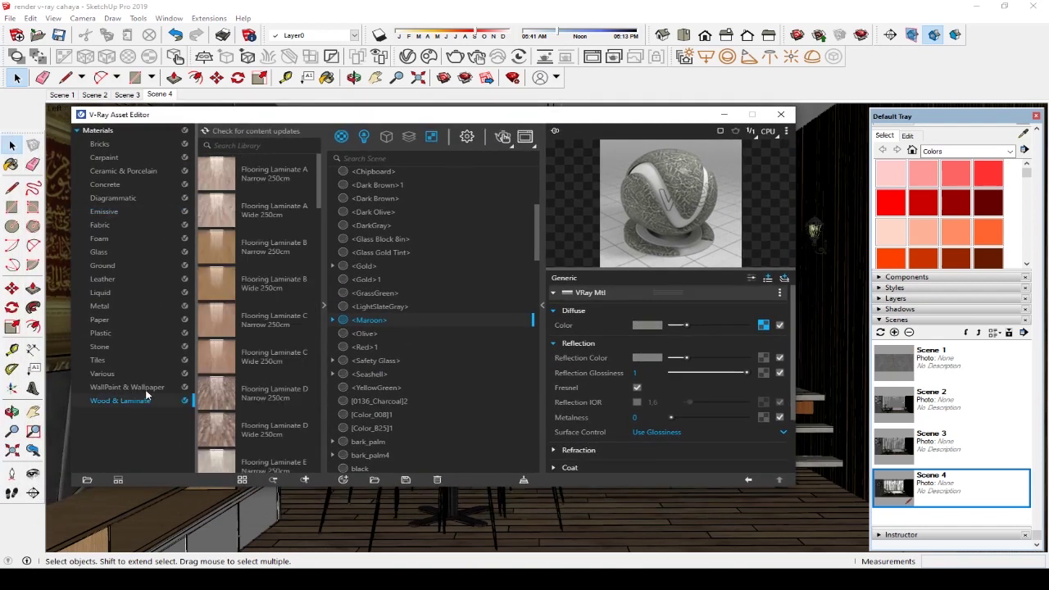
scroll(248, 364, "down", 2)
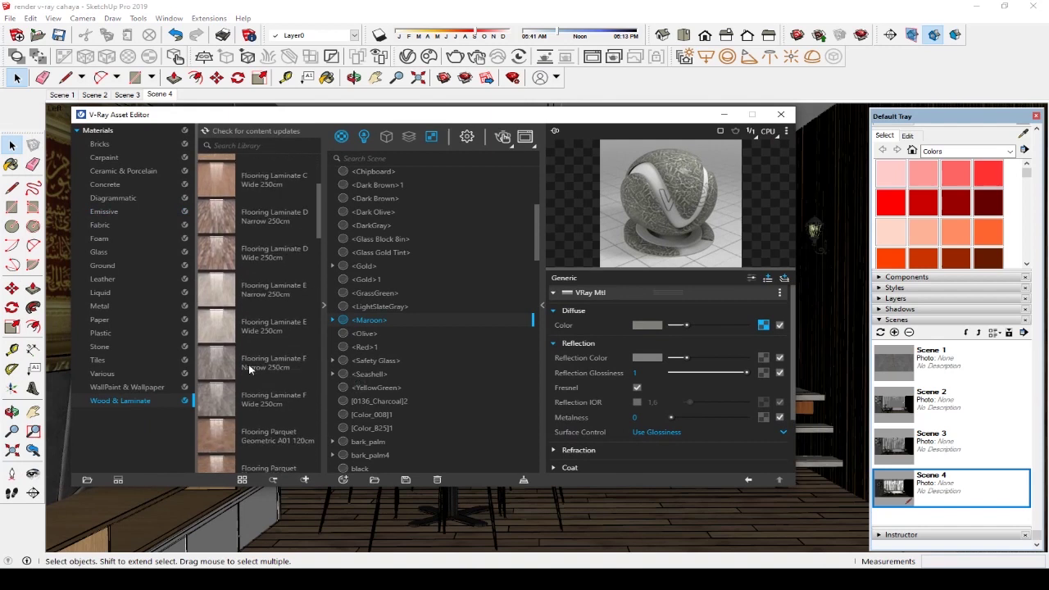
scroll(250, 370, "down", 3)
scroll(246, 344, "up", 2)
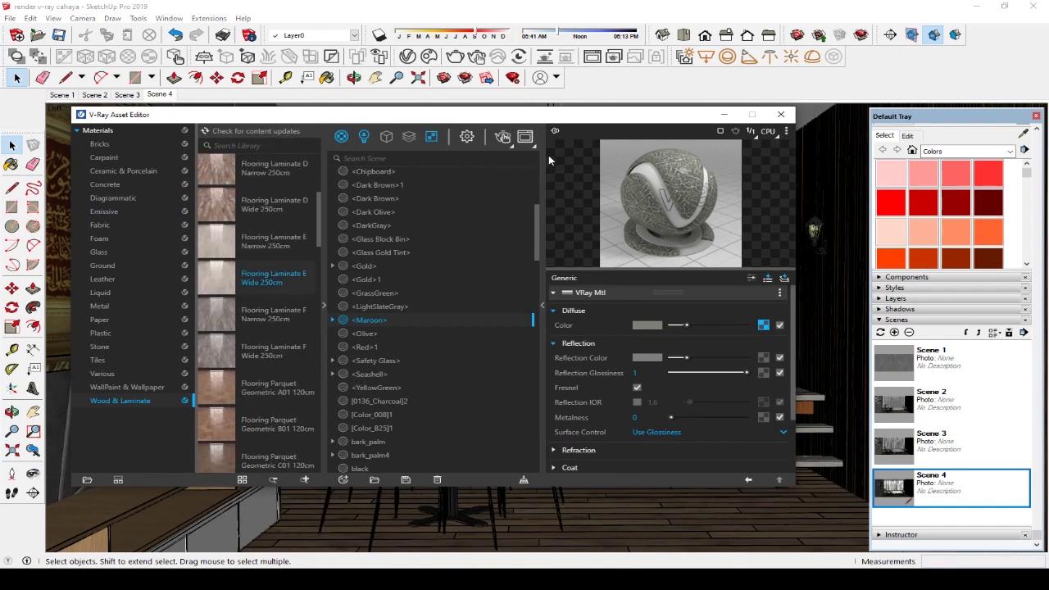
left_click(684, 534)
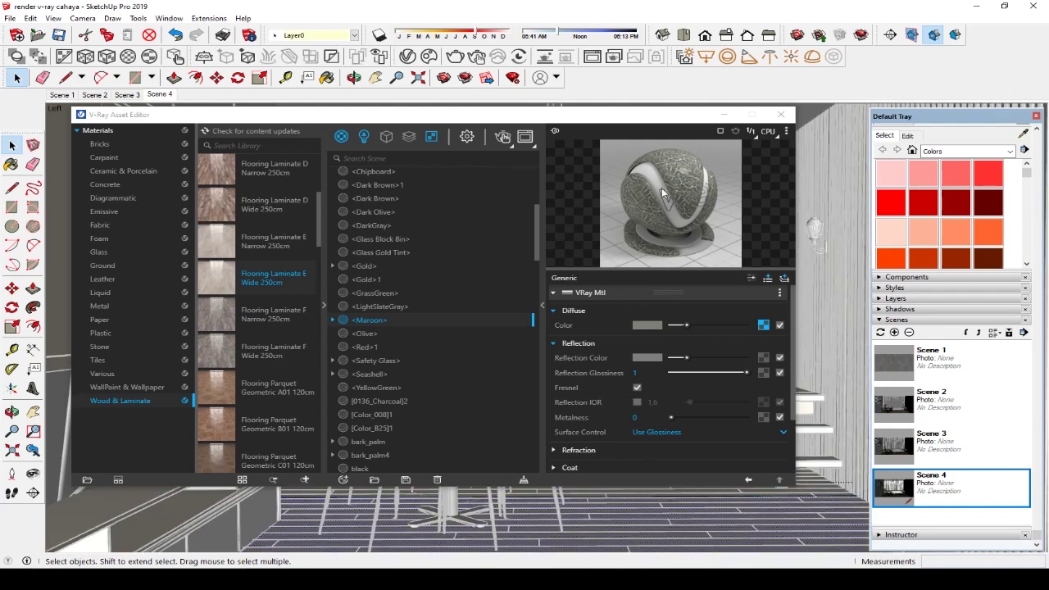
Select the floor, add Flooring Laminate E Wide 250cm to the scene materials, and apply it
left_click_drag(669, 125, 451, 145)
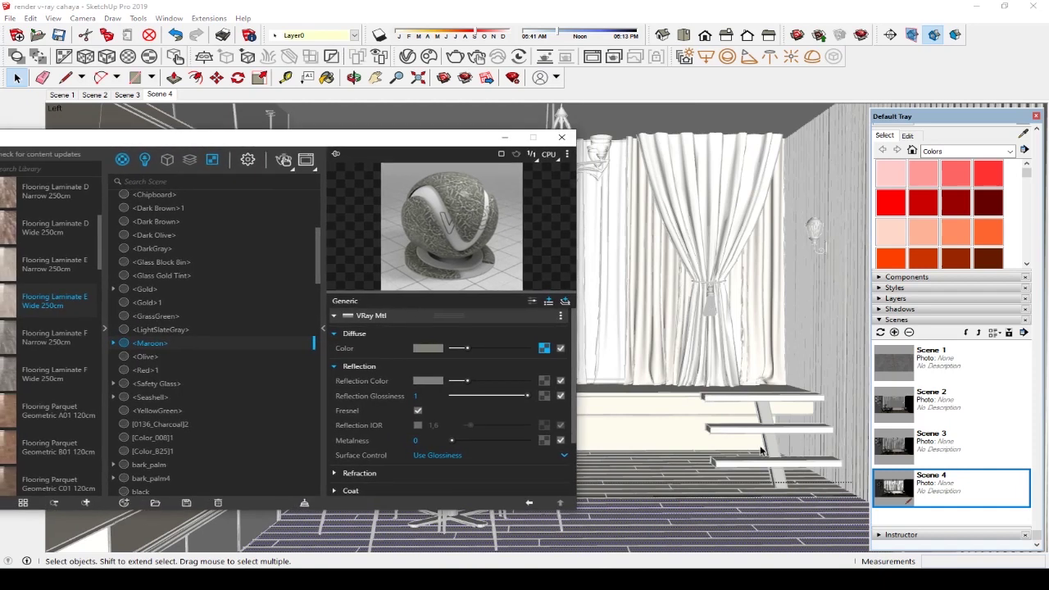
left_click(718, 485)
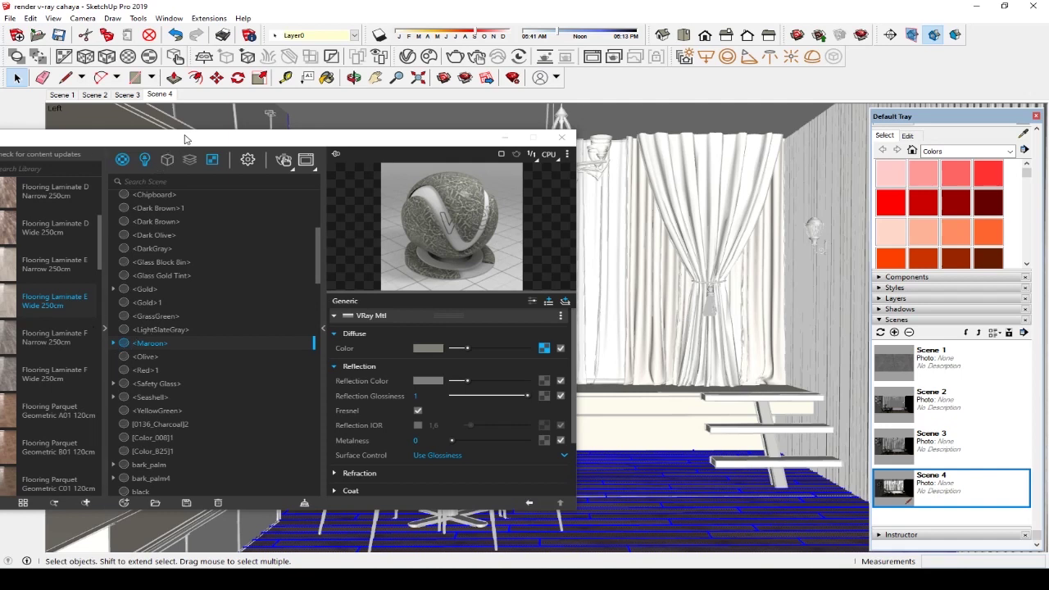
left_click_drag(185, 139, 285, 115)
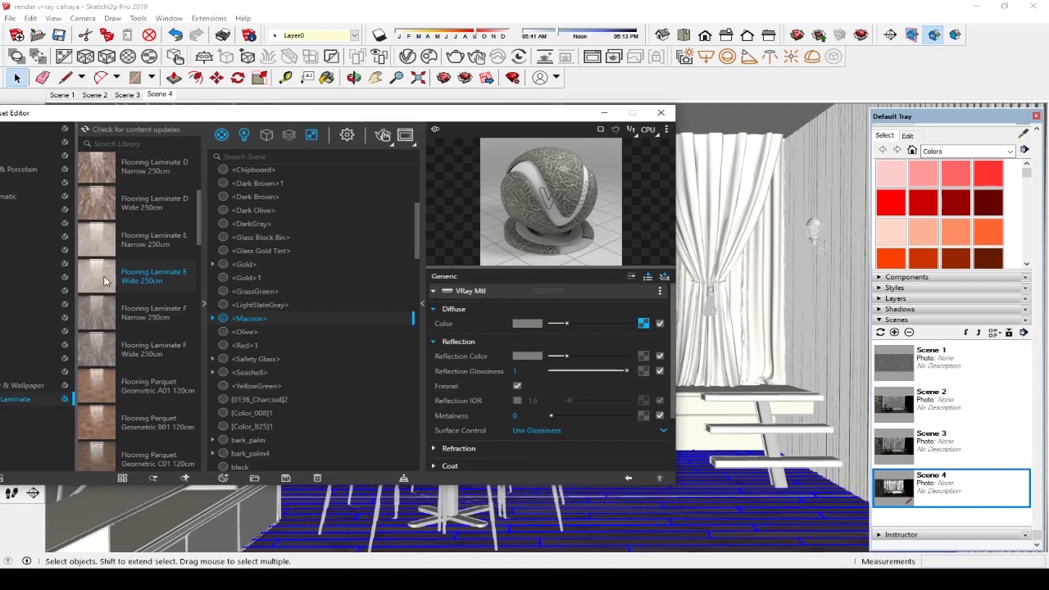
left_click_drag(104, 281, 310, 322)
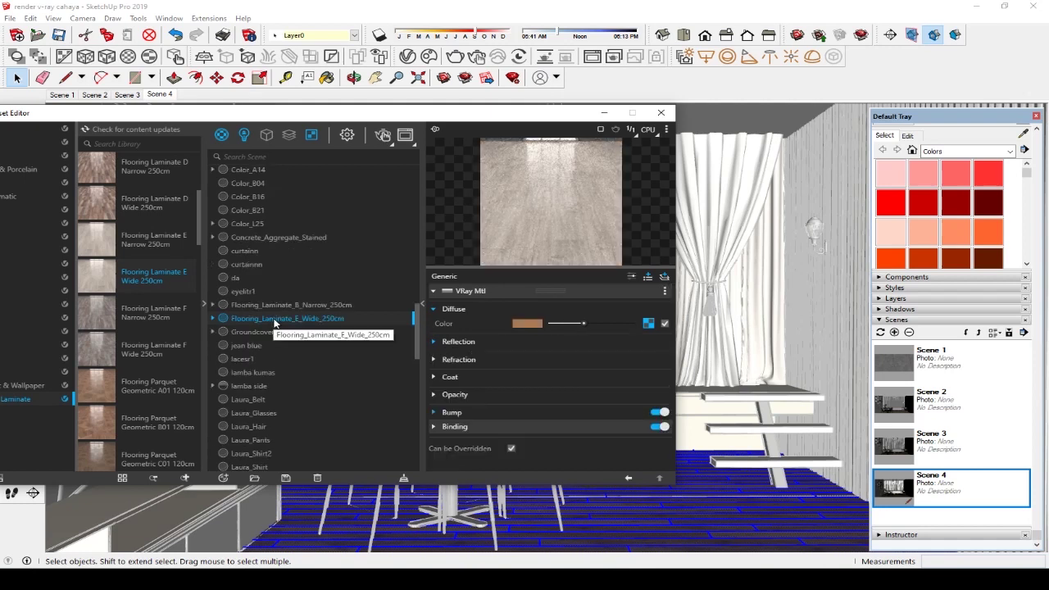
right_click(275, 325)
left_click(294, 342)
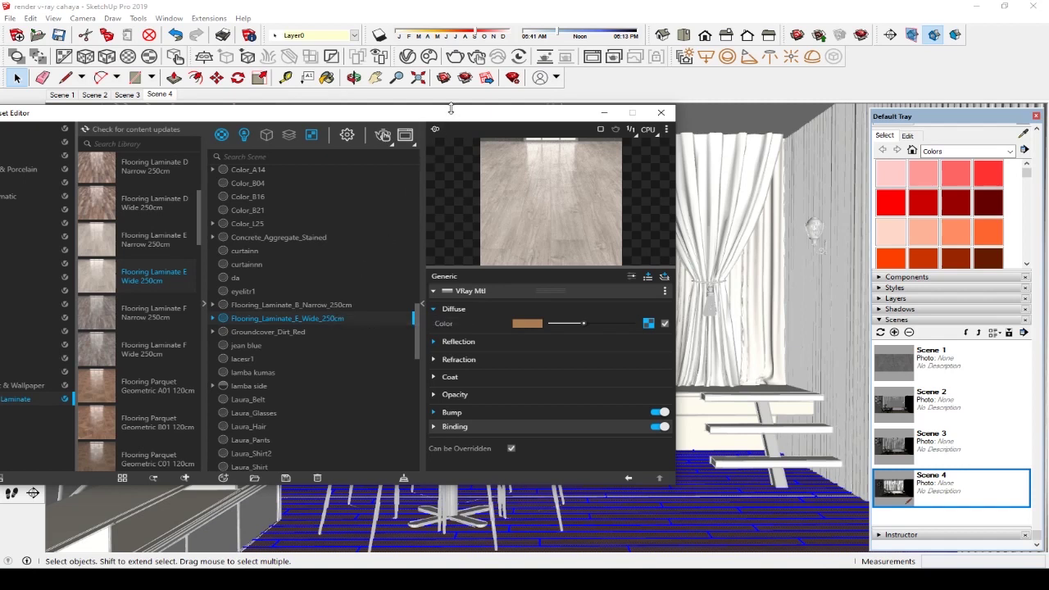
Deselect the floor to check the wood planks, then close the material editor
left_click_drag(449, 119, 366, 129)
left_click(737, 338)
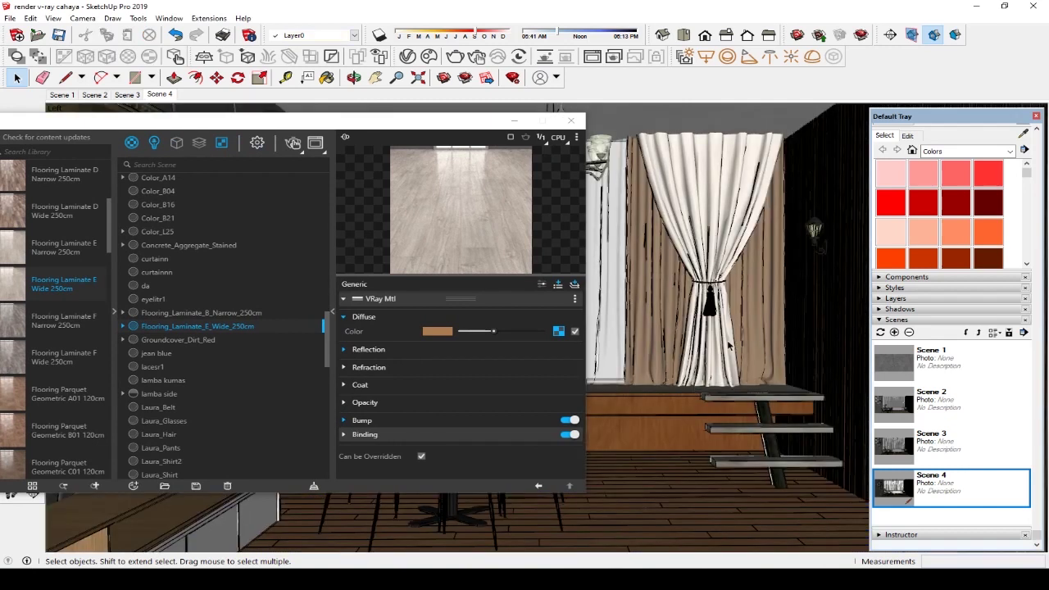
mouse_move(450, 122)
left_mouse_down()
mouse_move(422, 172)
mouse_move(491, 295)
left_mouse_up()
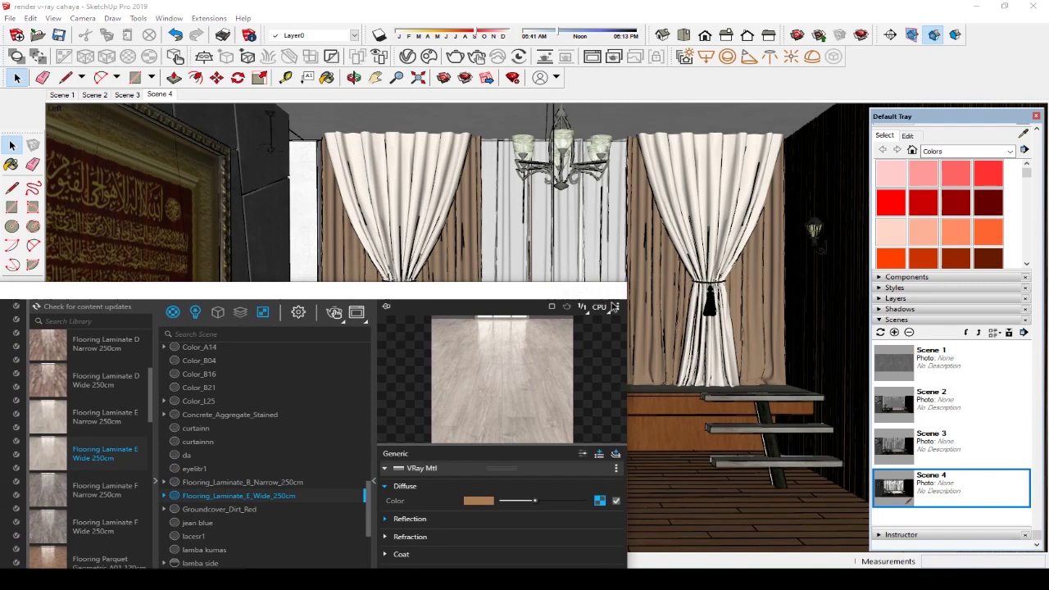
left_click(612, 289)
scroll(652, 444, "up", 1)
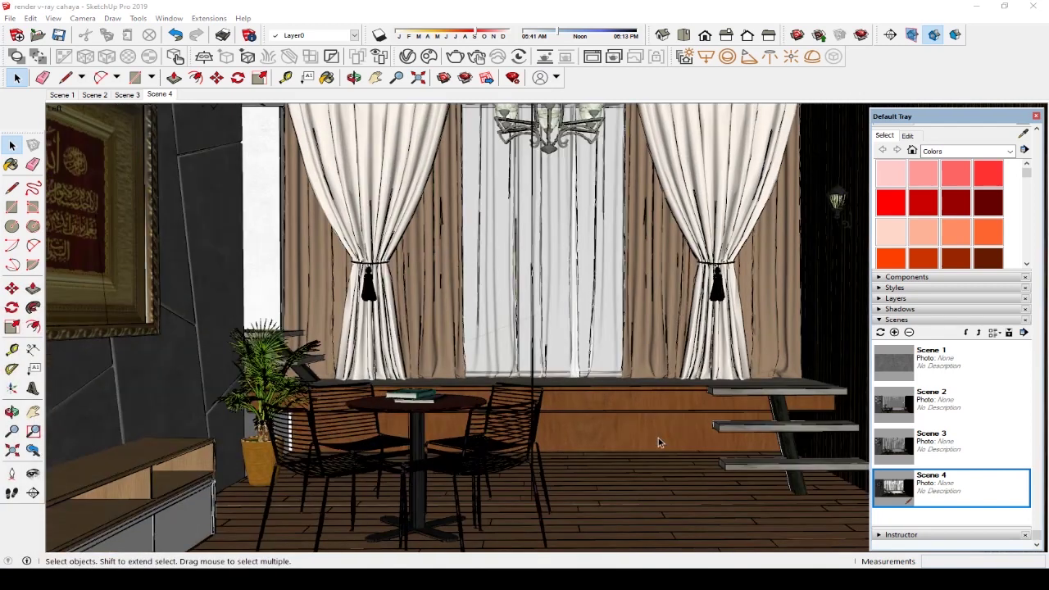
scroll(665, 425, "up", 3)
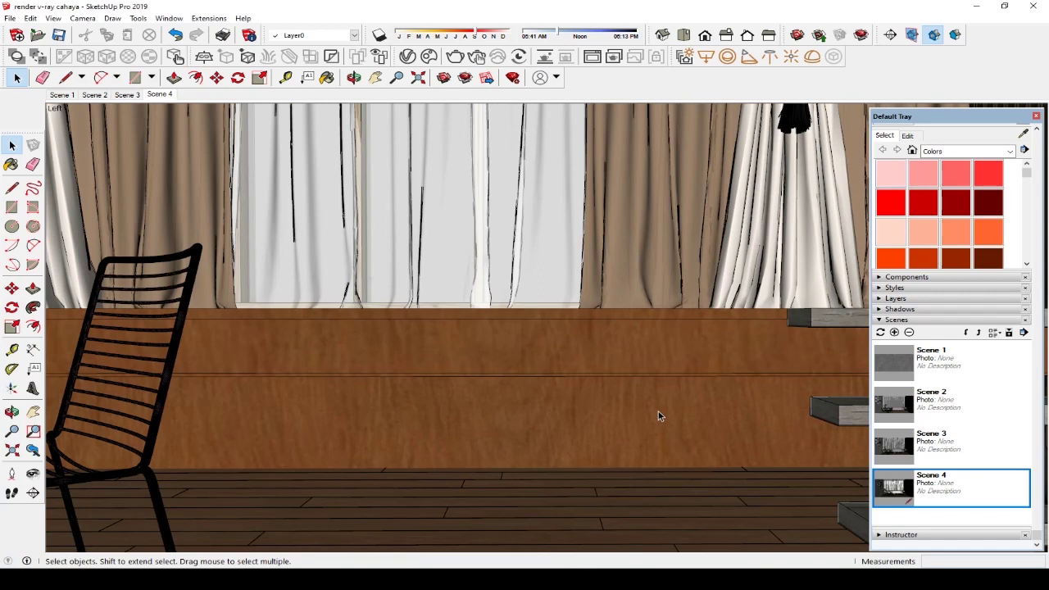
Orbit around the chair and shelves and begin a rectangle light on the bench
key("o")
mouse_move(651, 404)
left_mouse_down()
mouse_move(637, 342)
mouse_move(658, 360)
mouse_move(497, 375)
mouse_move(576, 377)
mouse_move(679, 361)
mouse_move(640, 358)
mouse_move(686, 368)
mouse_move(694, 352)
mouse_move(679, 344)
mouse_move(601, 377)
mouse_move(609, 375)
mouse_move(484, 386)
left_mouse_up()
left_click_drag(582, 419, 610, 400)
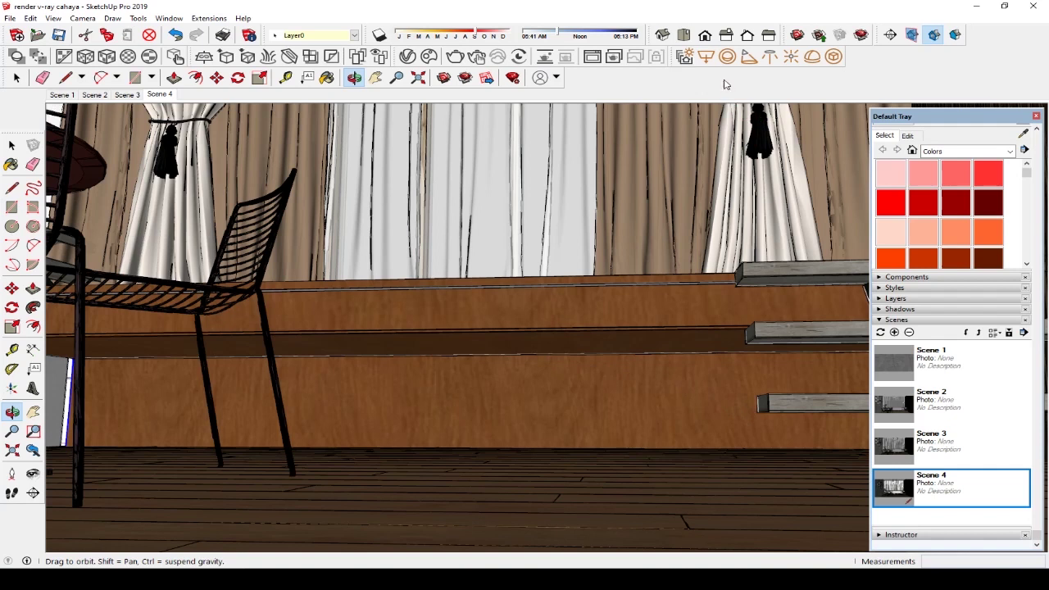
left_click(704, 60)
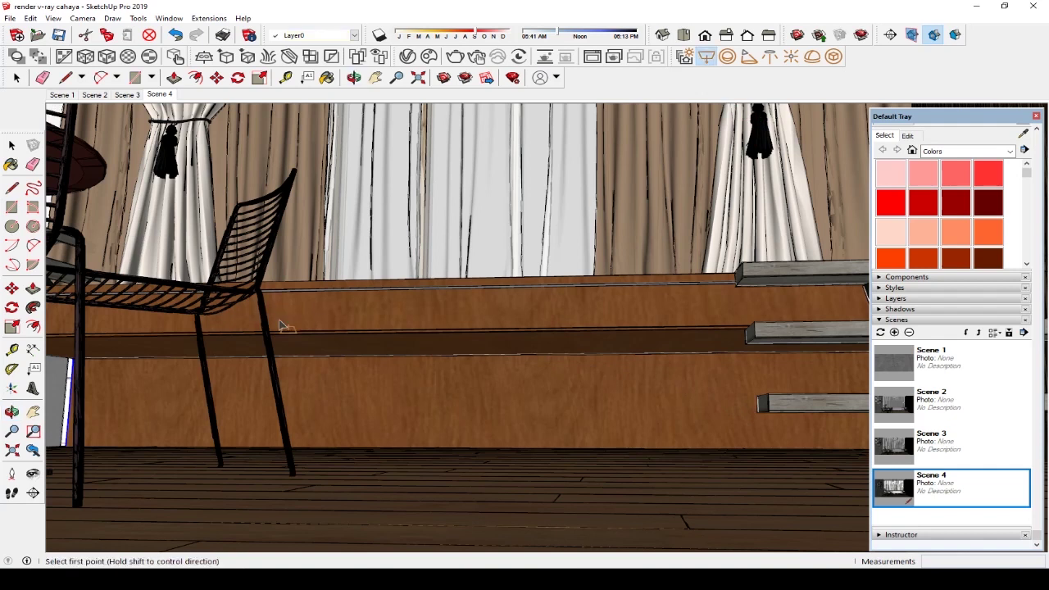
middle_click_drag(148, 336, 205, 353)
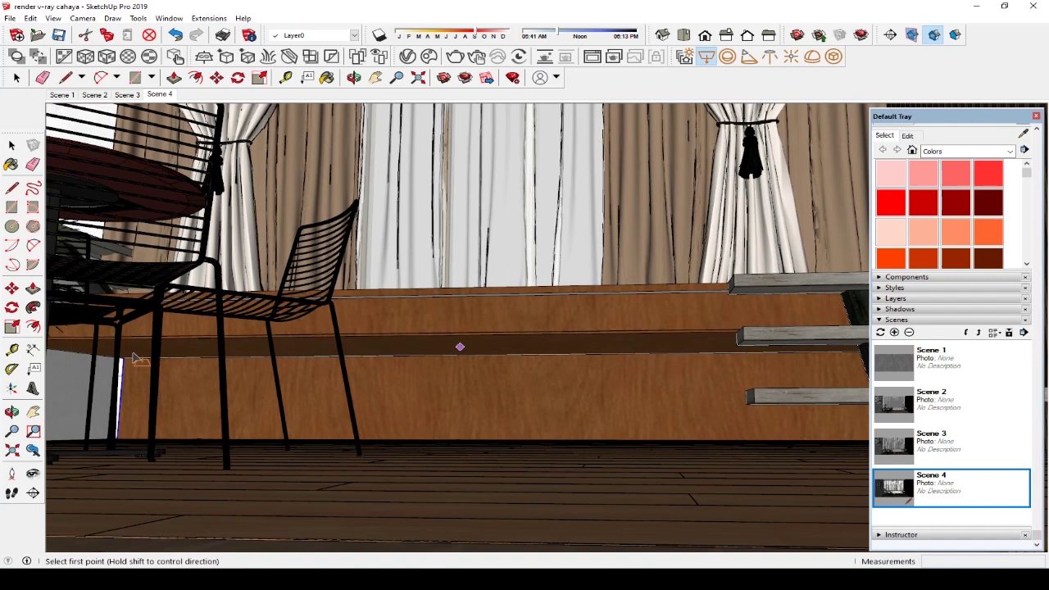
left_click(313, 378)
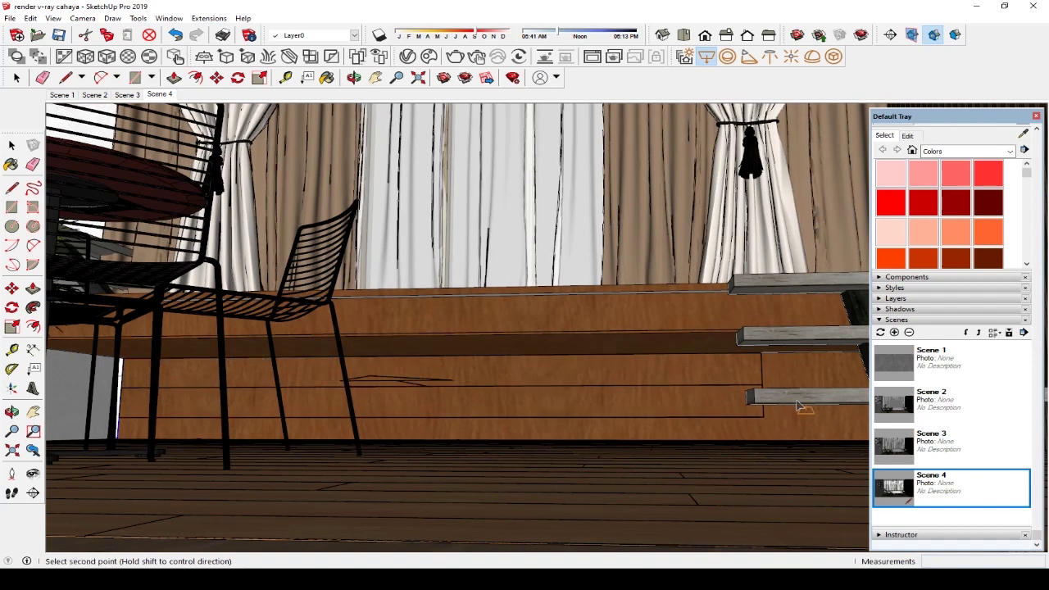
Zoom in and out around the bench underside to frame it
scroll(820, 385, "up", 2)
scroll(836, 360, "up", 1)
scroll(842, 347, "up", 2)
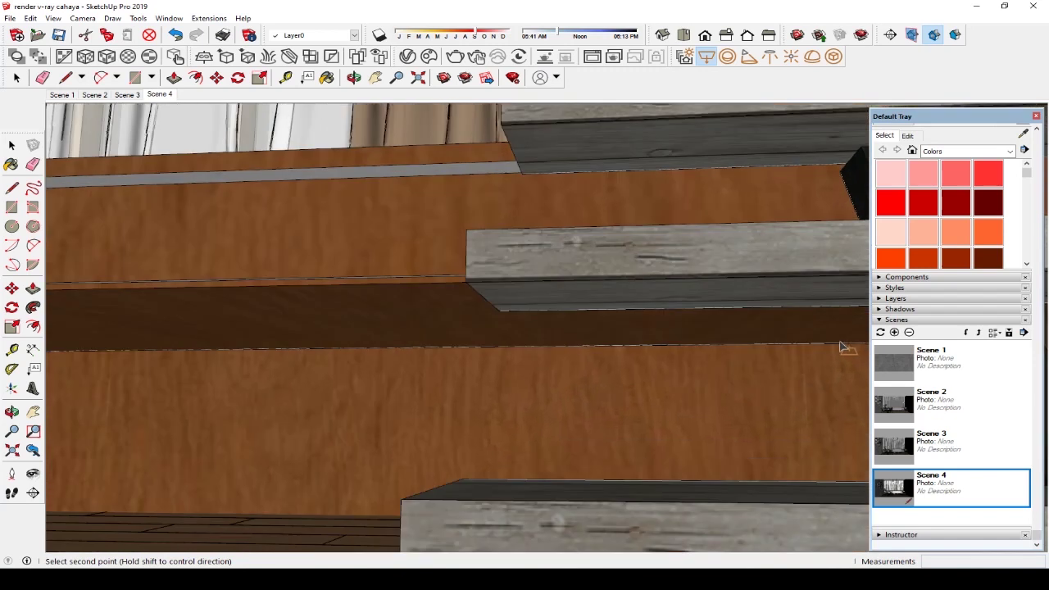
scroll(840, 347, "up", 2)
scroll(828, 336, "up", 1)
scroll(820, 307, "up", 1)
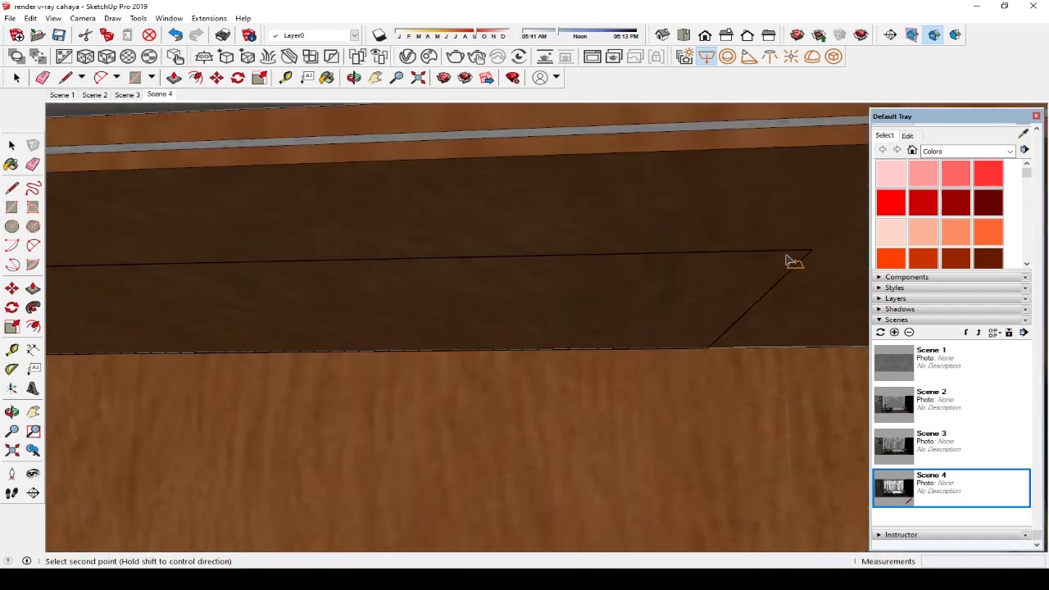
scroll(783, 237, "down", 1)
scroll(769, 216, "down", 1)
scroll(722, 219, "down", 1)
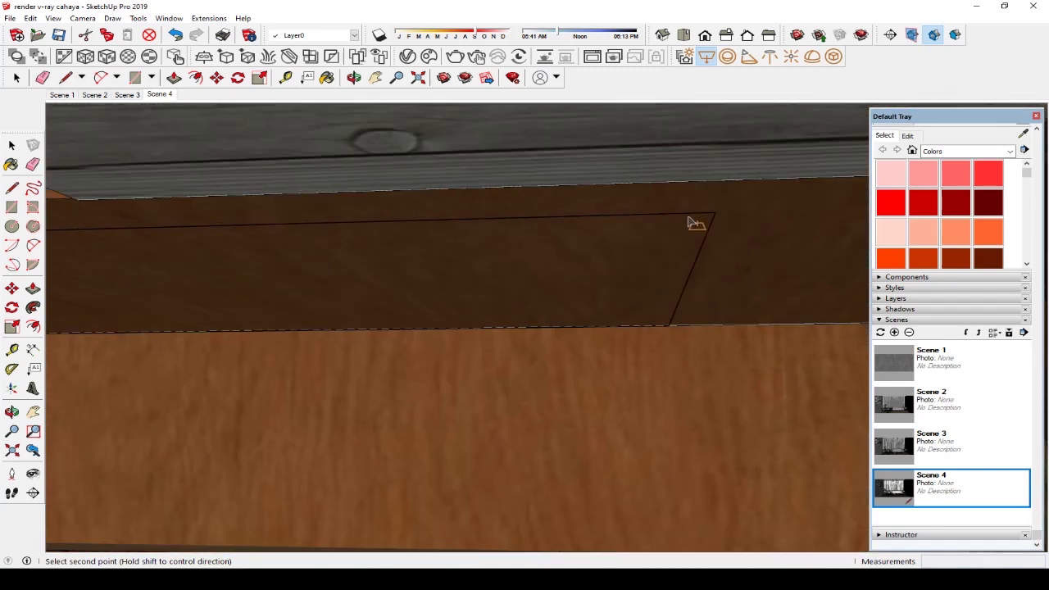
scroll(615, 240, "down", 1)
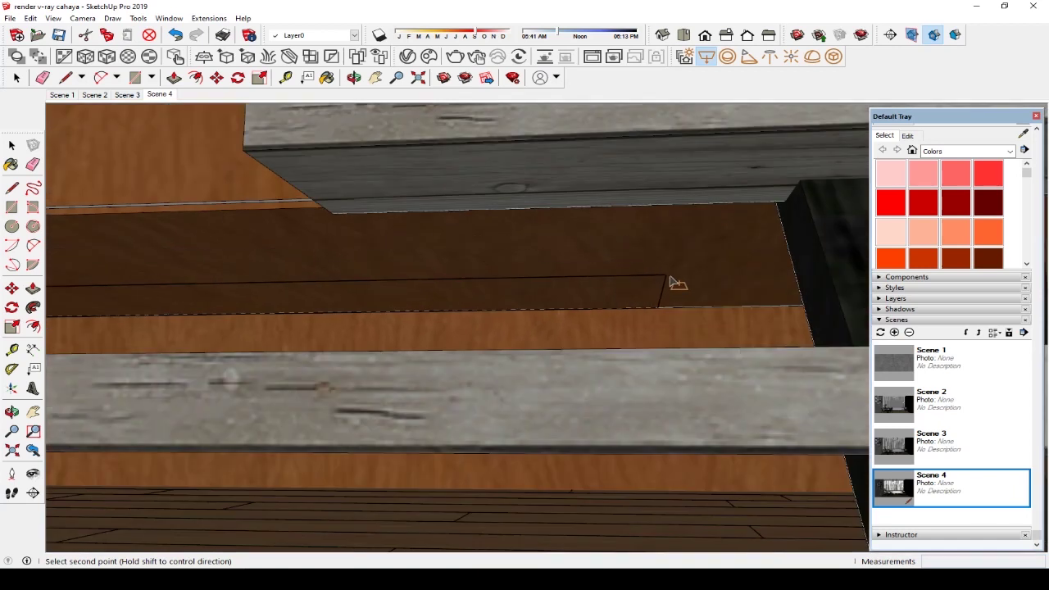
scroll(635, 284, "down", 1)
scroll(578, 285, "down", 1)
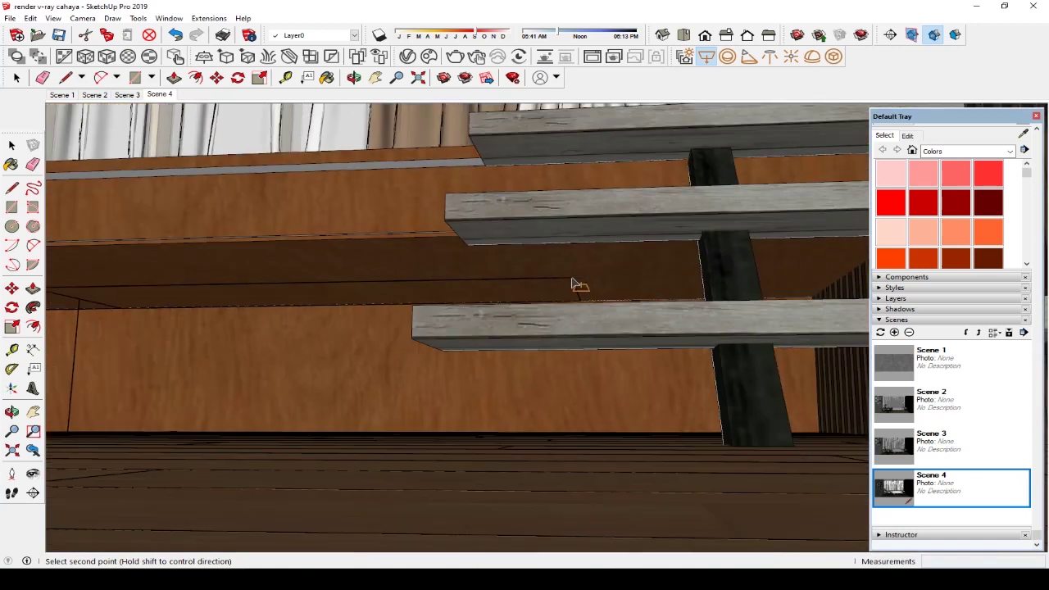
scroll(577, 284, "up", 3)
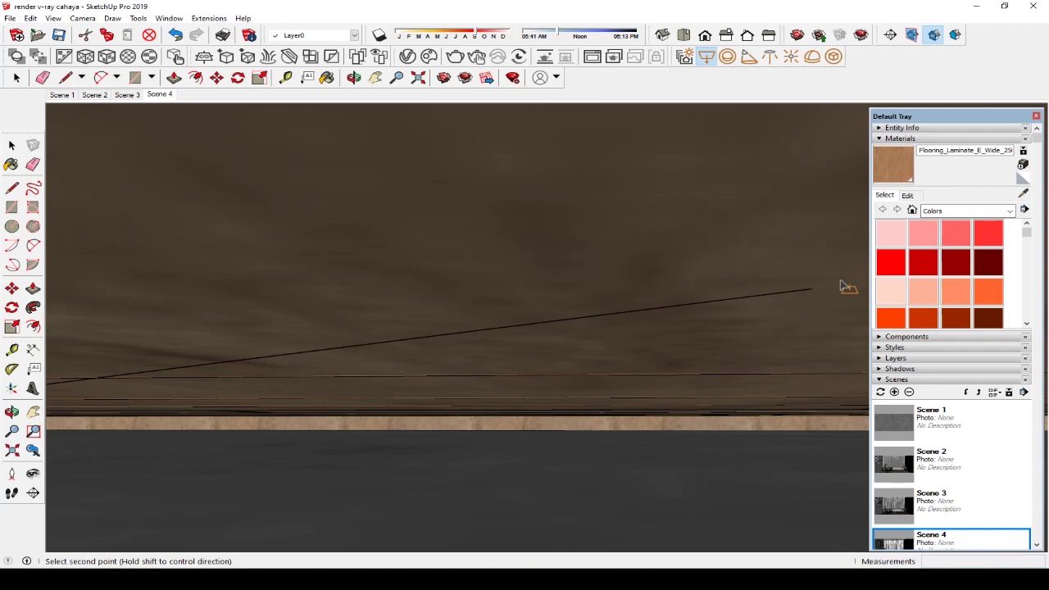
scroll(834, 261, "down", 2)
scroll(835, 258, "down", 1)
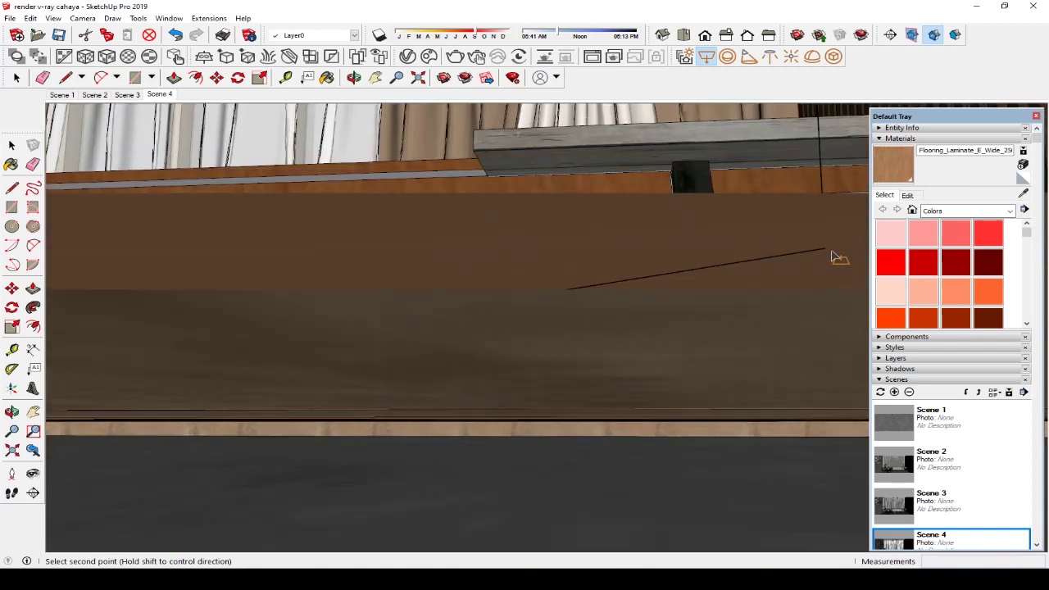
scroll(834, 258, "down", 1)
scroll(828, 246, "down", 1)
scroll(820, 250, "down", 1)
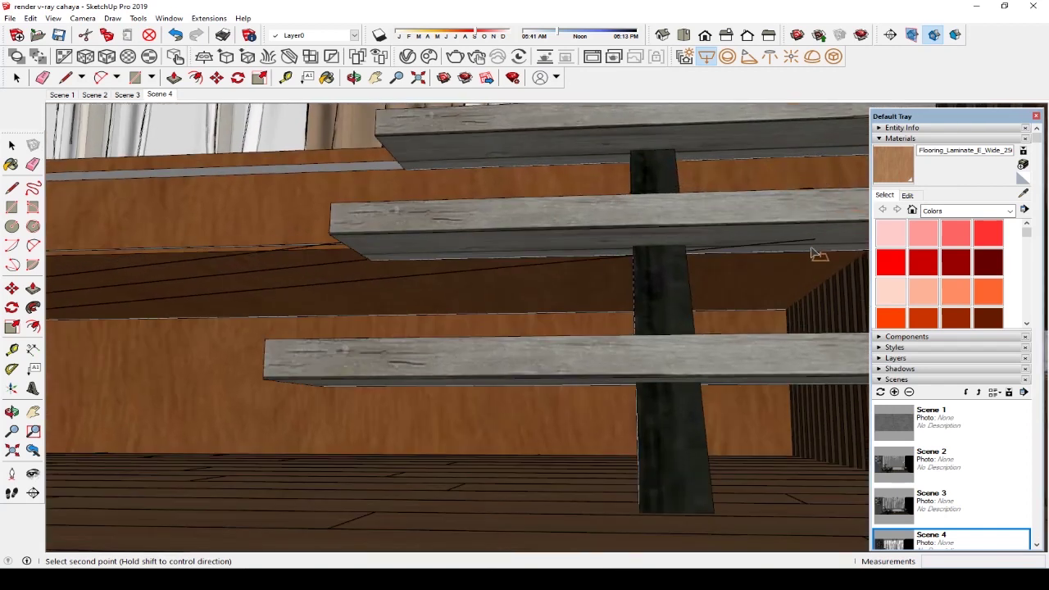
Pan along the shelves onto the bench ledge and reselect the Rectangle Light tool
key("h")
mouse_move(801, 283)
left_mouse_down()
mouse_move(710, 253)
mouse_move(698, 270)
mouse_move(708, 309)
left_mouse_up()
scroll(722, 299, "up", 2)
scroll(737, 282, "up", 1)
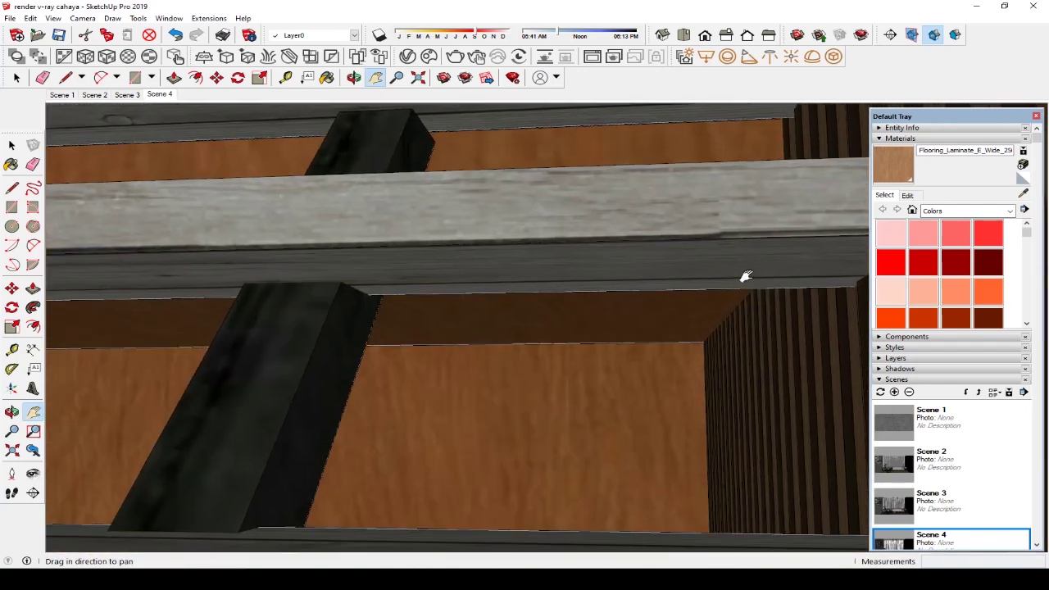
left_click_drag(745, 276, 745, 266)
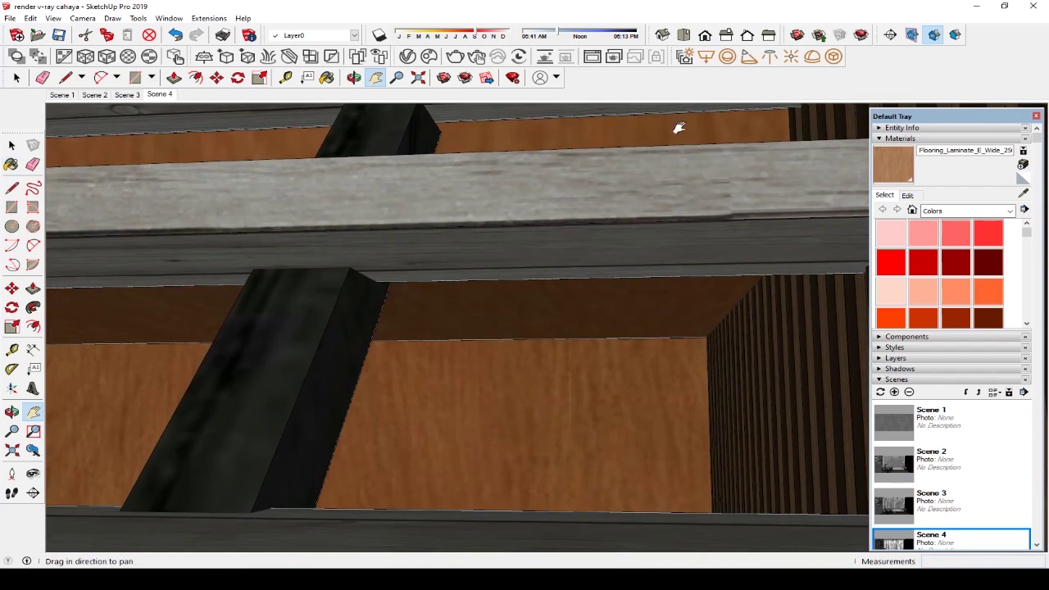
left_click(705, 57)
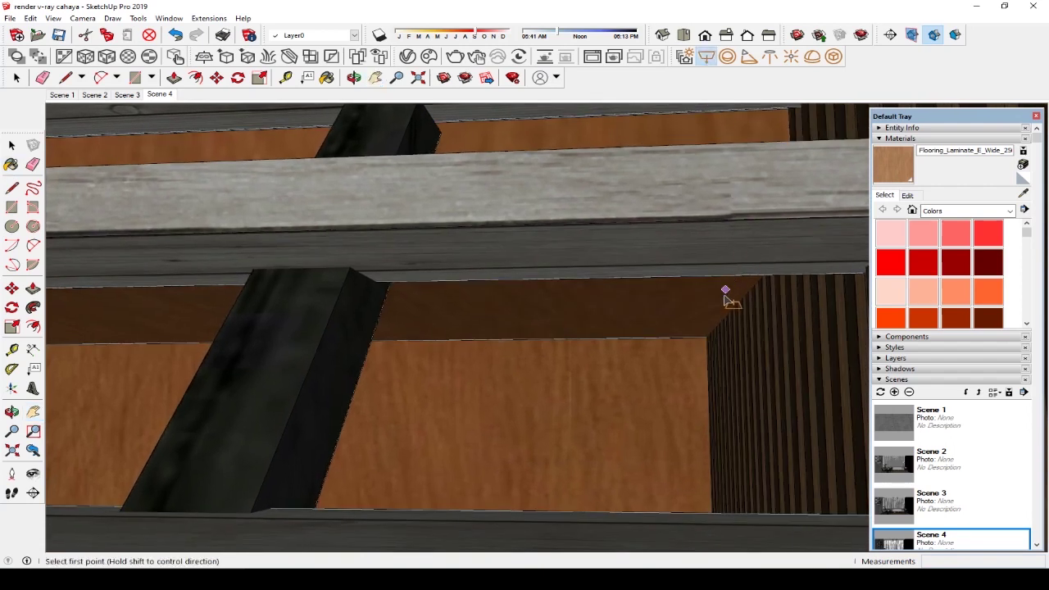
Set the strip light's first corner at the bench edge and zoom along the ledge
left_click(705, 339)
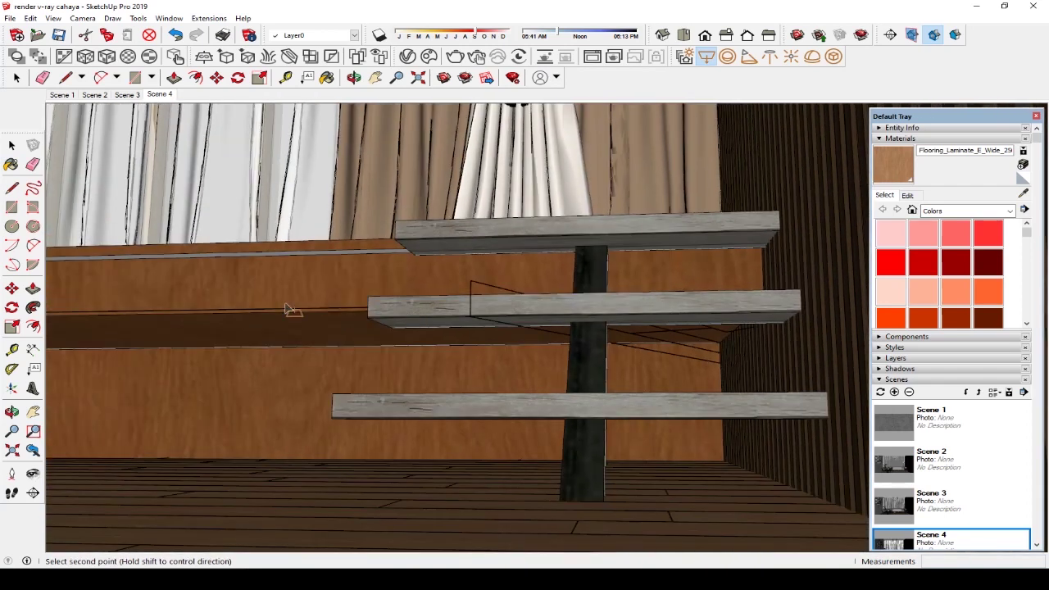
scroll(562, 386, "down", 1)
scroll(561, 387, "down", 1)
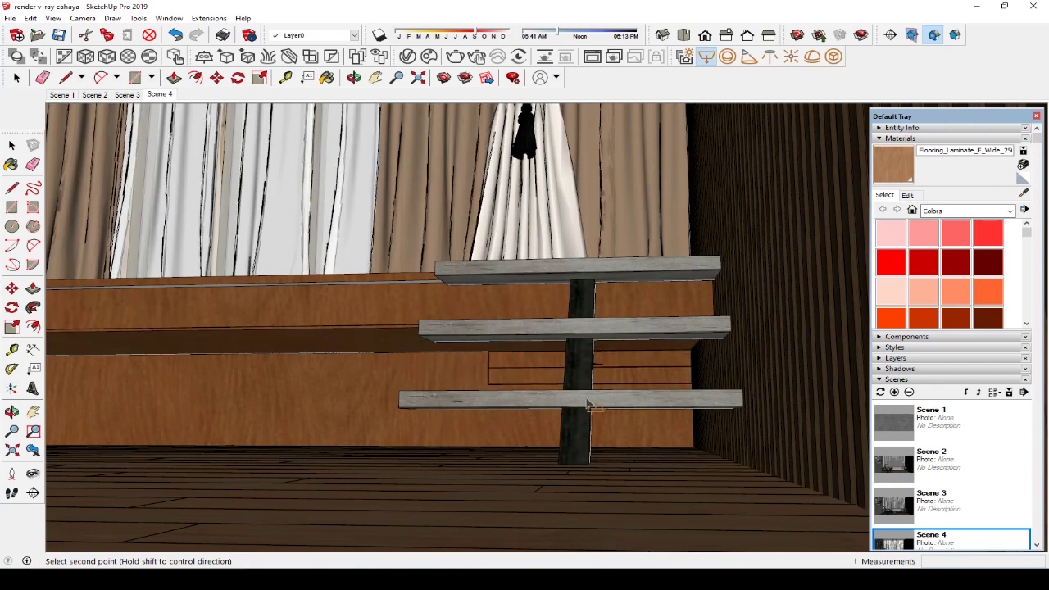
scroll(695, 420, "down", 2)
scroll(695, 420, "down", 1)
scroll(692, 416, "down", 1)
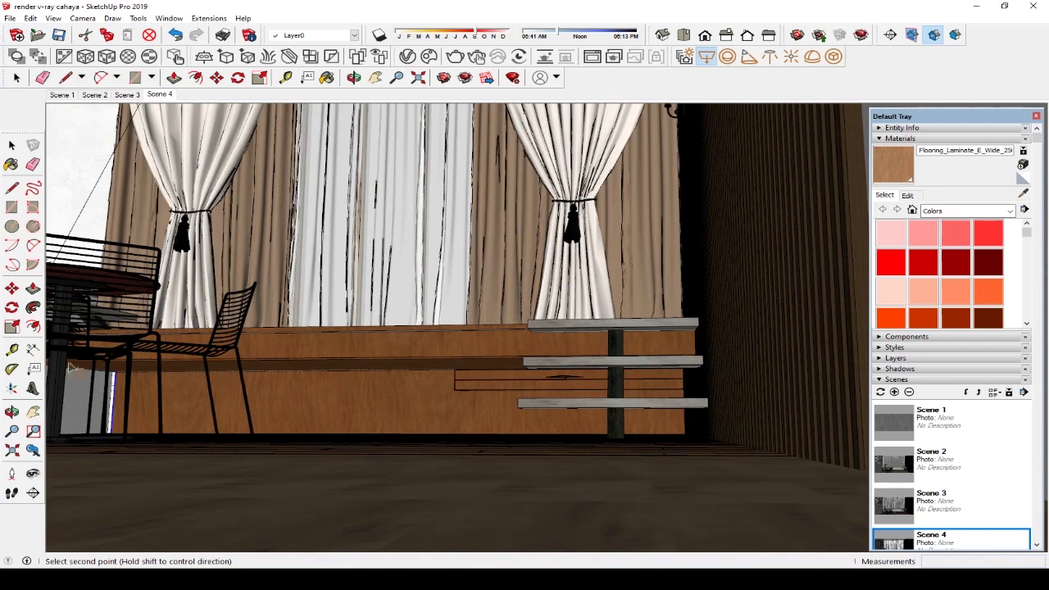
scroll(72, 371, "up", 1)
scroll(73, 370, "up", 1)
scroll(72, 370, "up", 1)
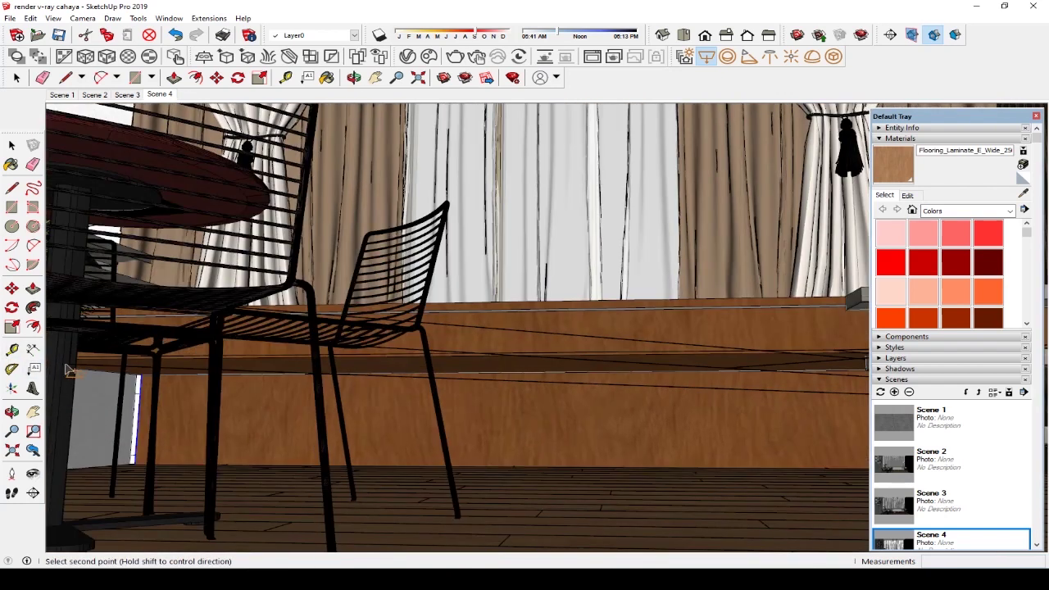
scroll(82, 375, "up", 2)
scroll(94, 376, "down", 1)
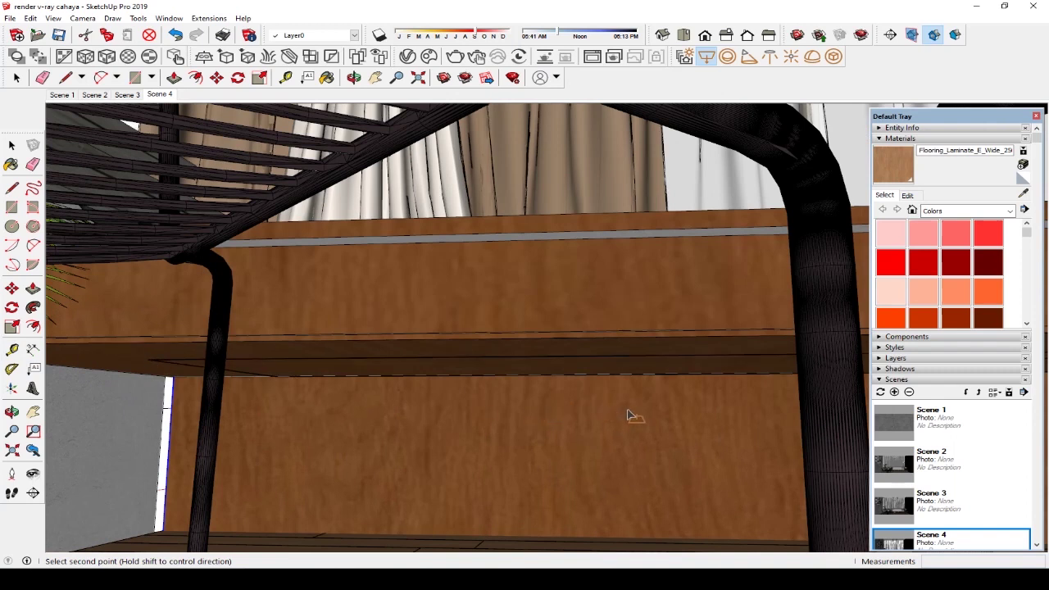
scroll(627, 416, "down", 1)
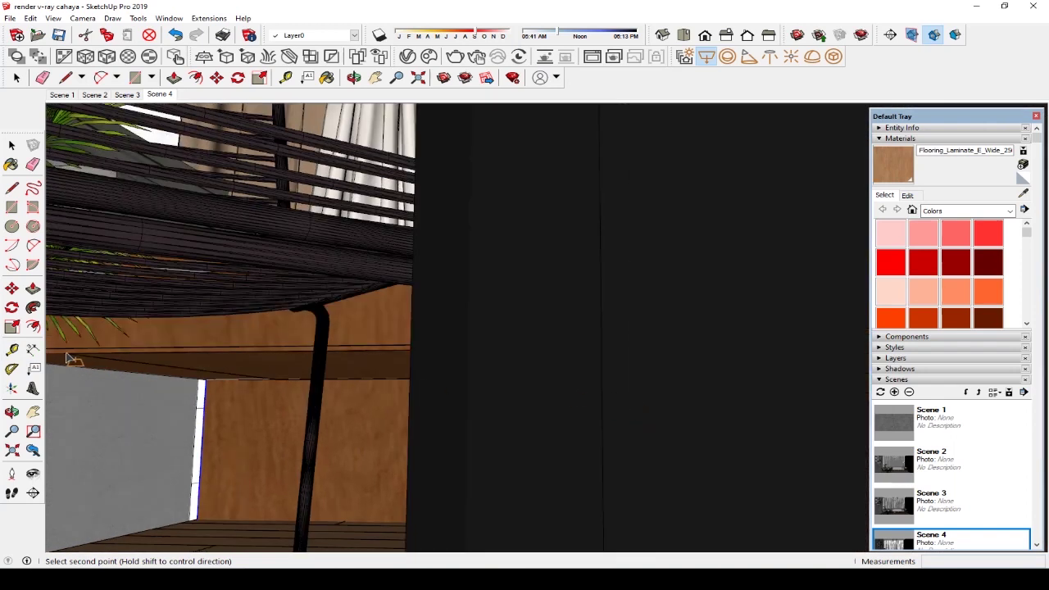
scroll(51, 358, "up", 1)
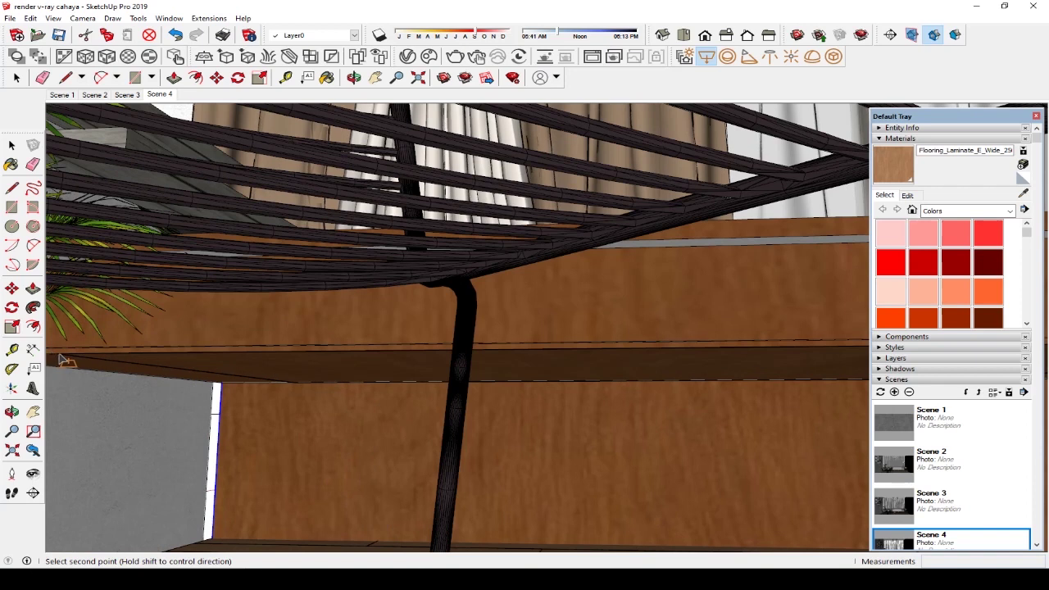
scroll(525, 414, "down", 1)
scroll(529, 414, "down", 1)
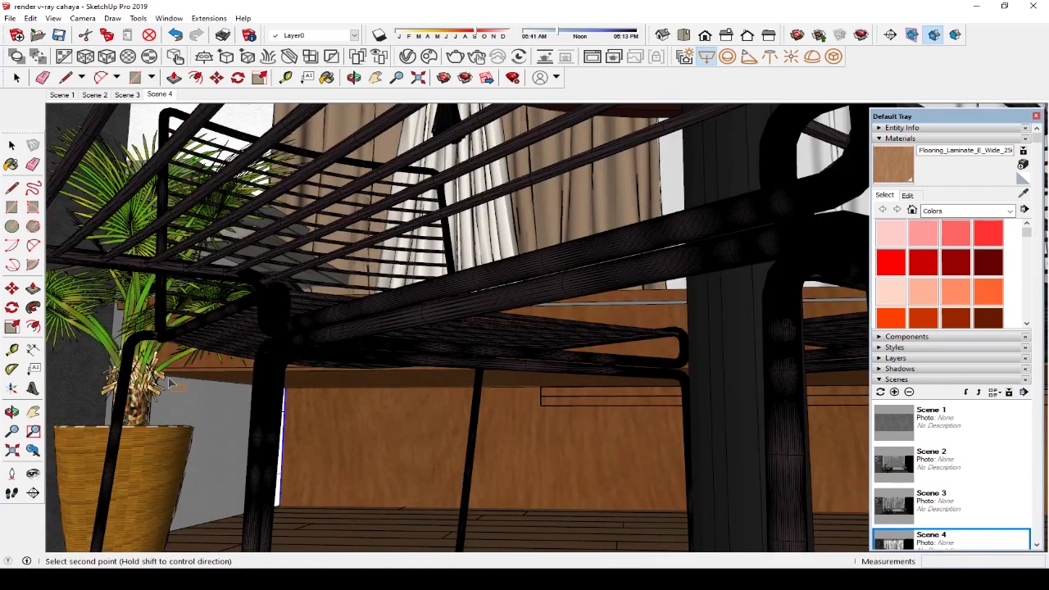
scroll(172, 383, "up", 1)
scroll(203, 384, "up", 1)
scroll(209, 385, "up", 1)
scroll(209, 386, "up", 1)
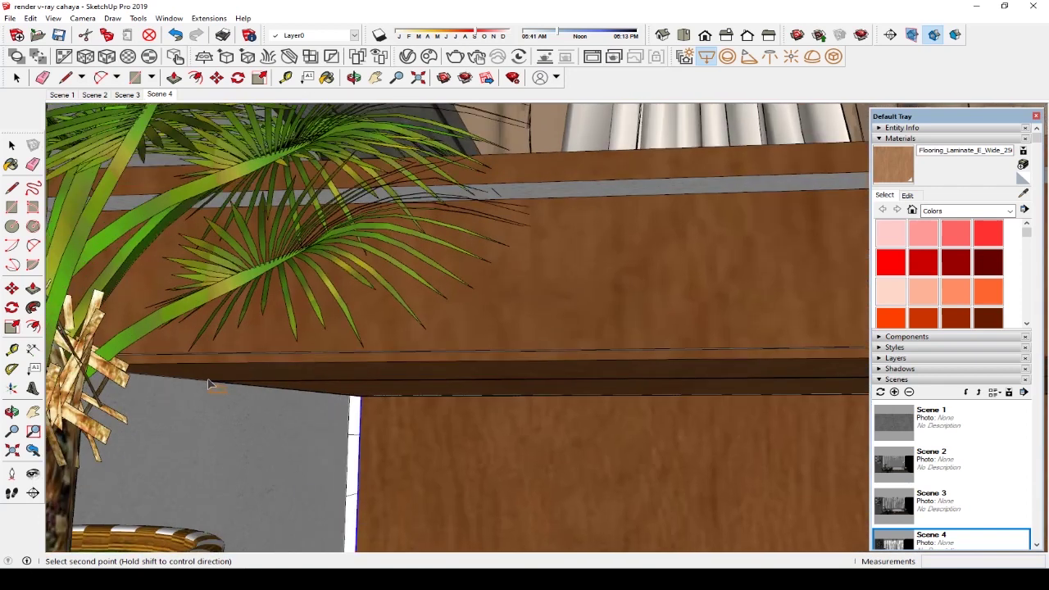
scroll(209, 385, "up", 1)
scroll(197, 373, "up", 1)
Set the far corner along the bench edge, then select the new strip light
left_click(59, 359)
scroll(383, 375, "down", 2)
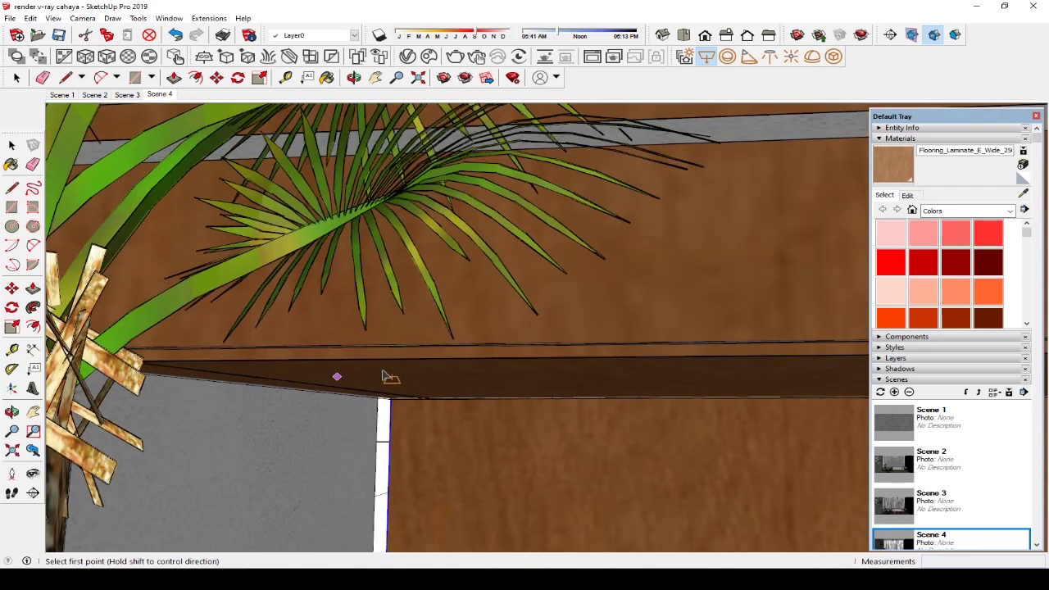
scroll(383, 375, "down", 2)
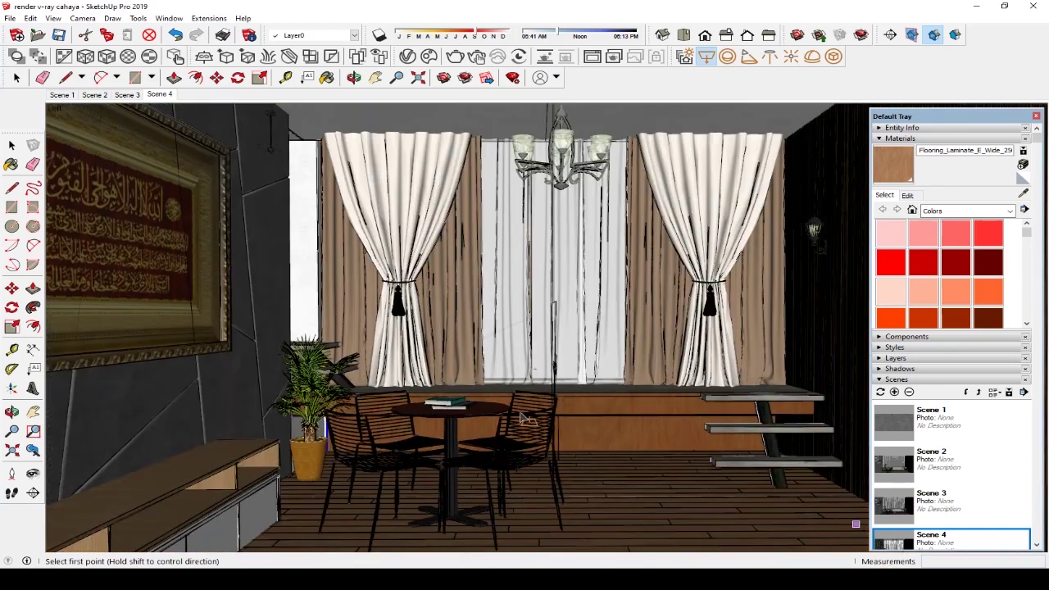
scroll(611, 433, "up", 1)
scroll(610, 433, "up", 2)
scroll(611, 432, "up", 2)
scroll(611, 433, "up", 2)
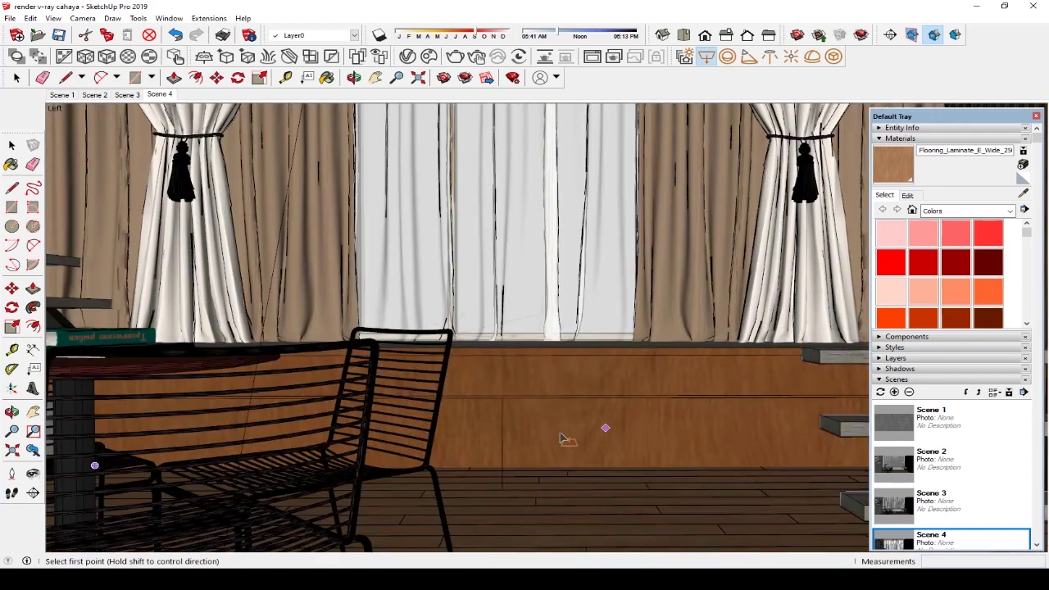
scroll(500, 434, "up", 1)
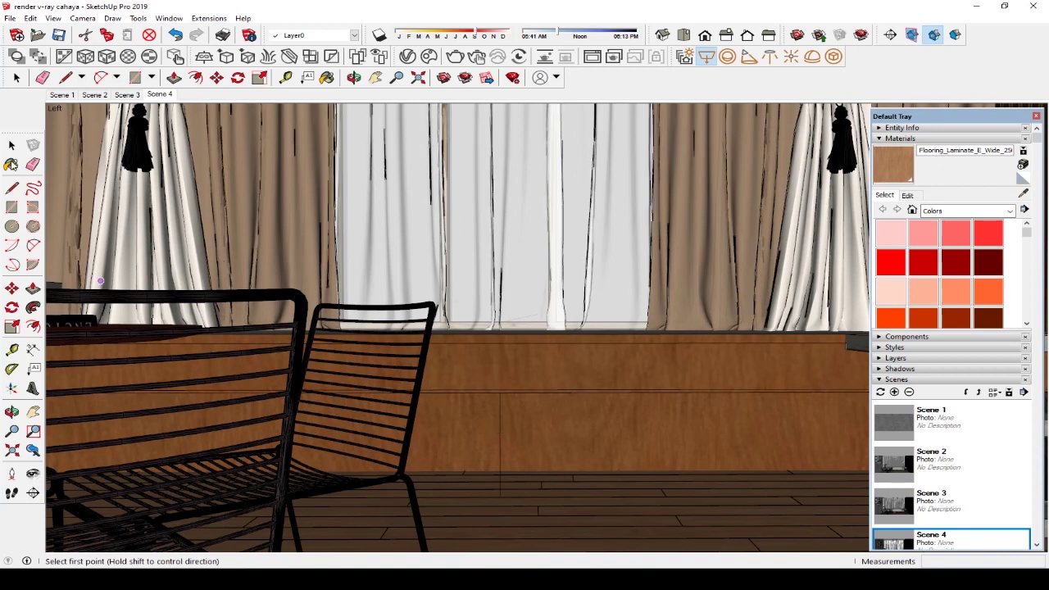
left_click(11, 145)
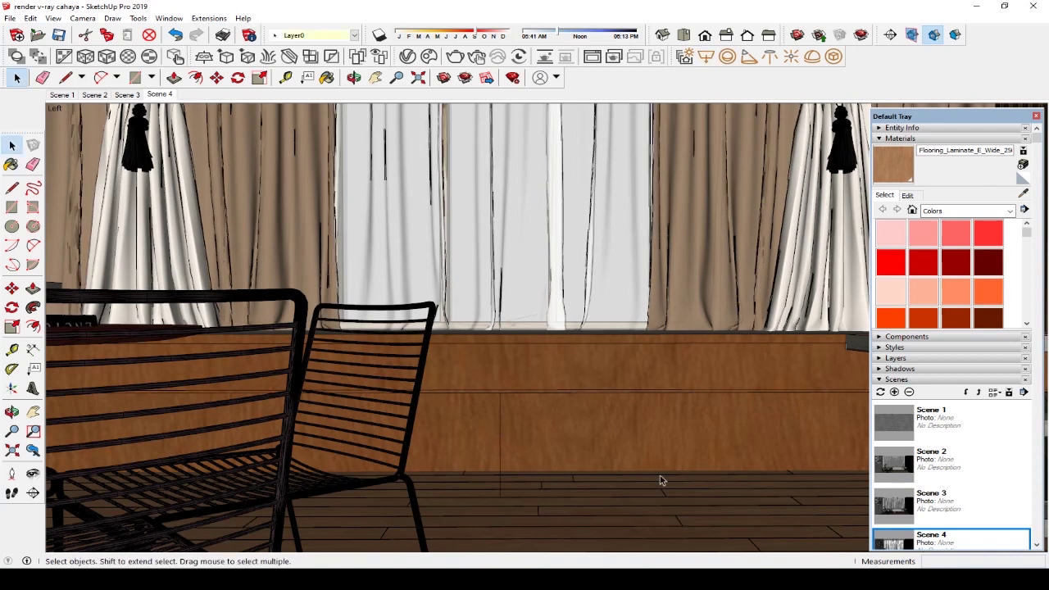
left_click(501, 434)
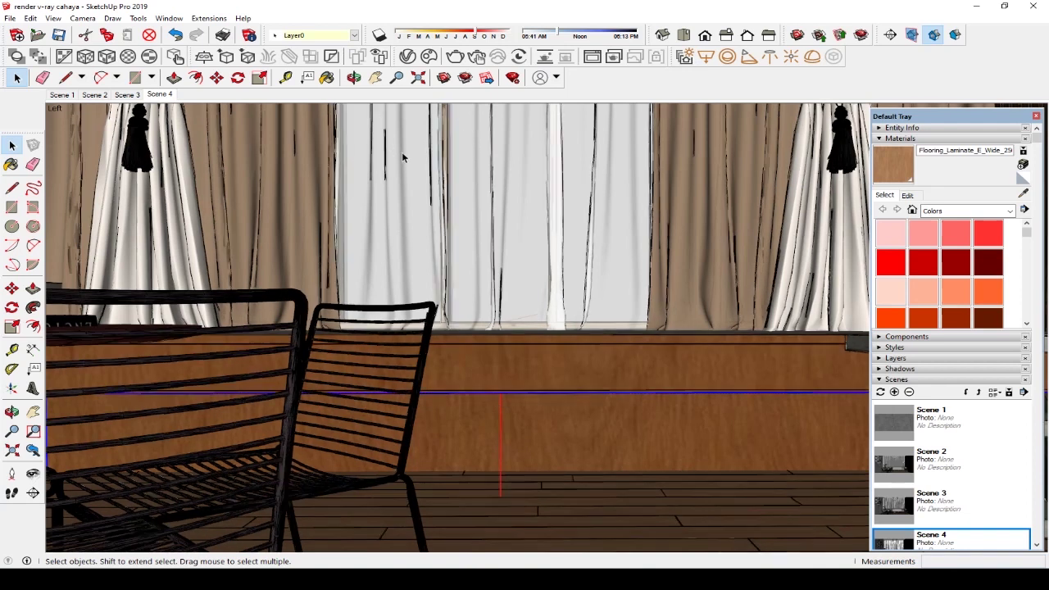
In the Asset Editor's Lights list, set Rectangle Light#1 intensity to 20 and tick Invisible
left_click(407, 56)
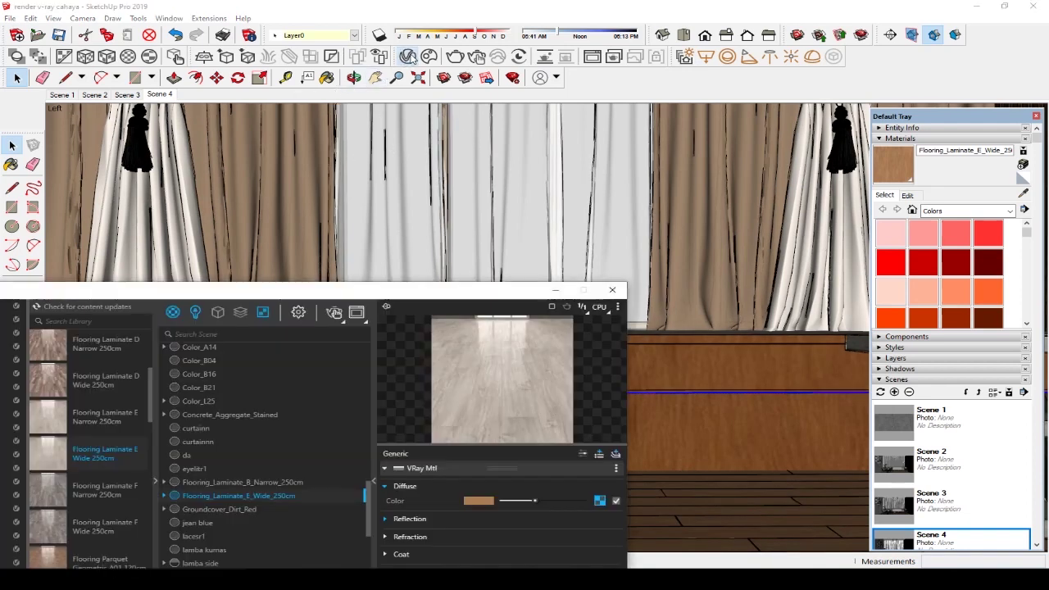
left_click_drag(336, 290, 344, 179)
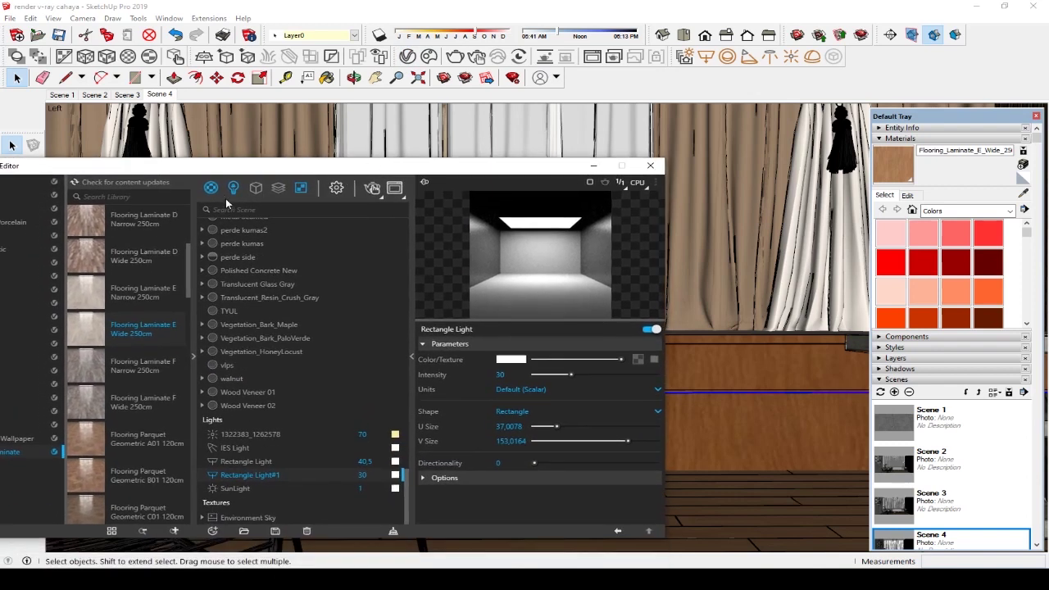
left_click(233, 189)
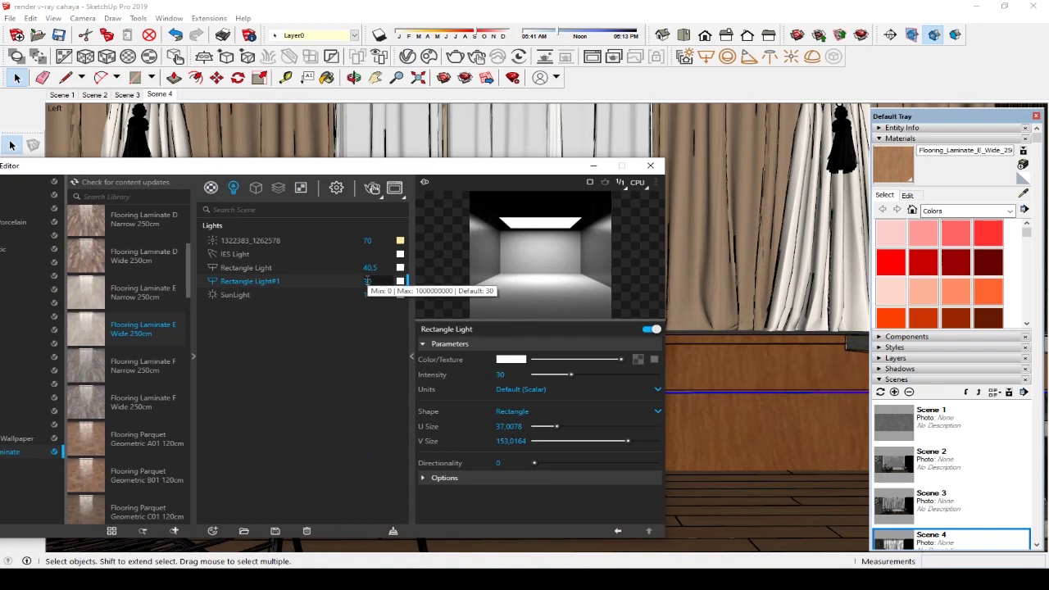
type("20")
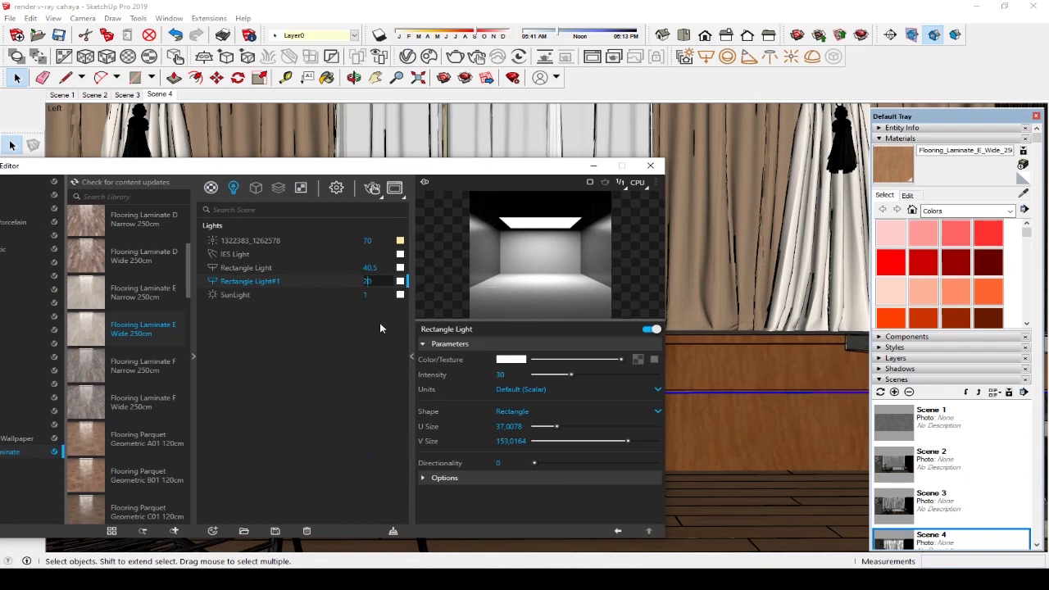
key("Return")
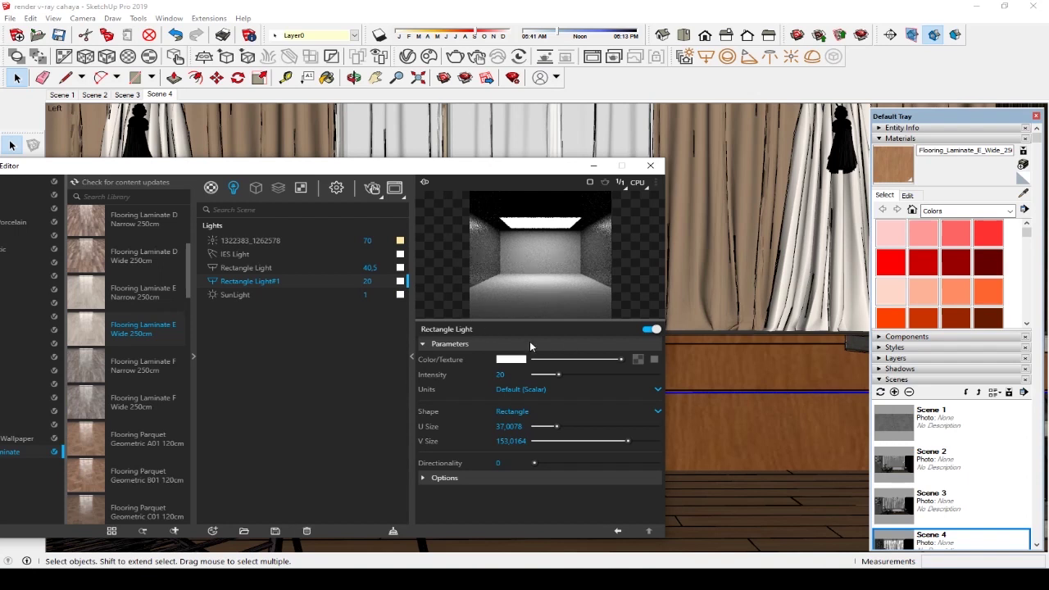
left_click(426, 478)
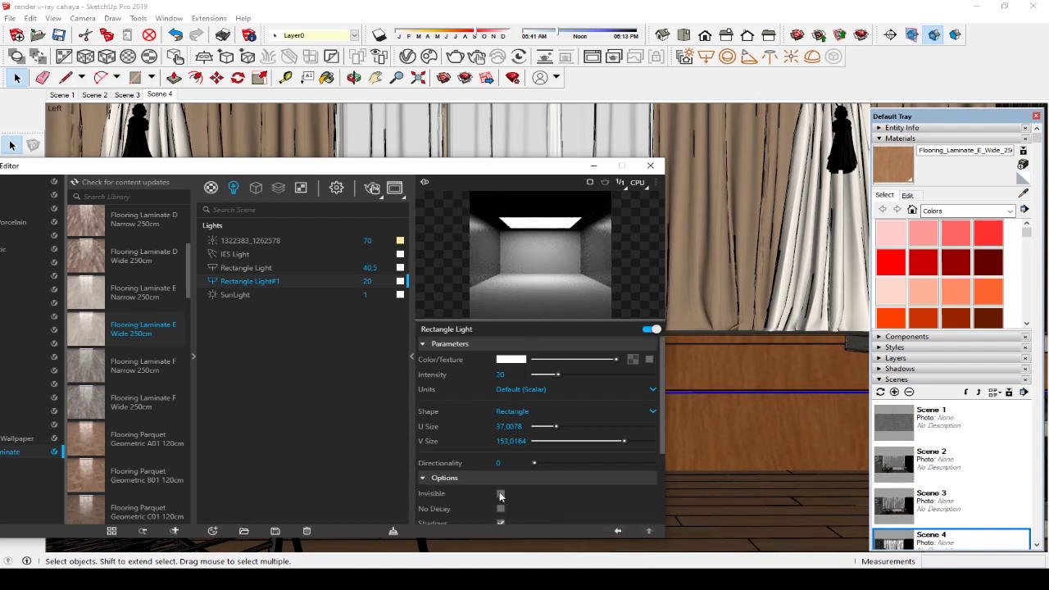
left_click(500, 494)
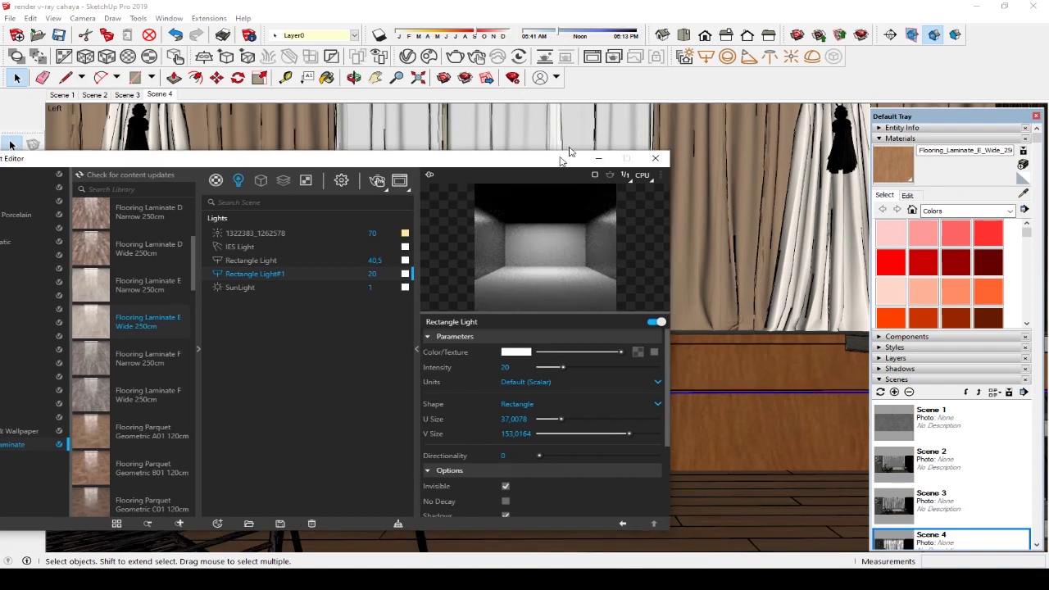
Collapse the library panel, switch to the Scene 4 camera view, and save the model
left_click_drag(557, 167, 621, 100)
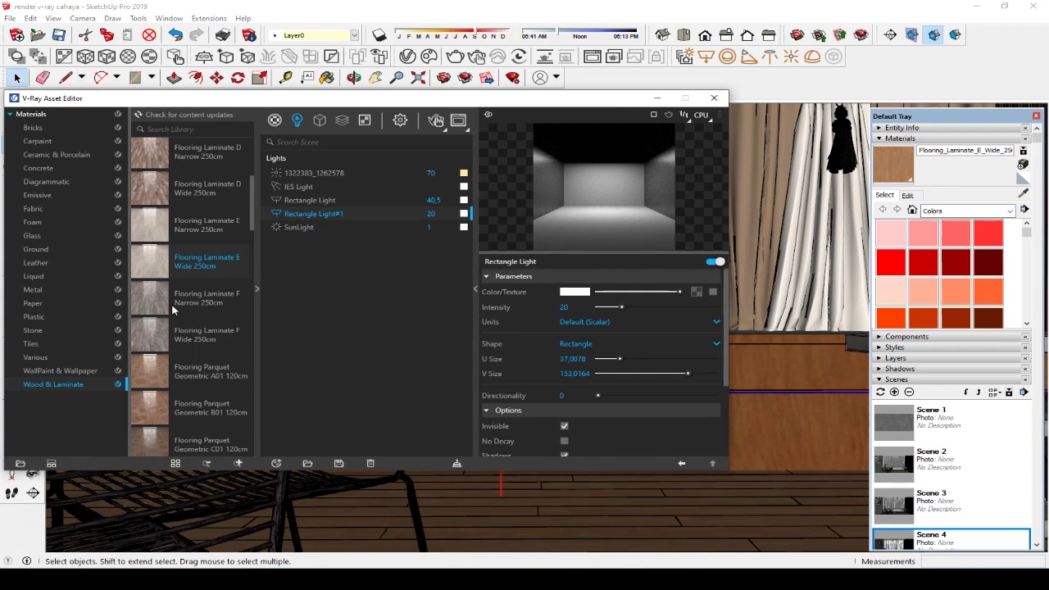
left_click(257, 289)
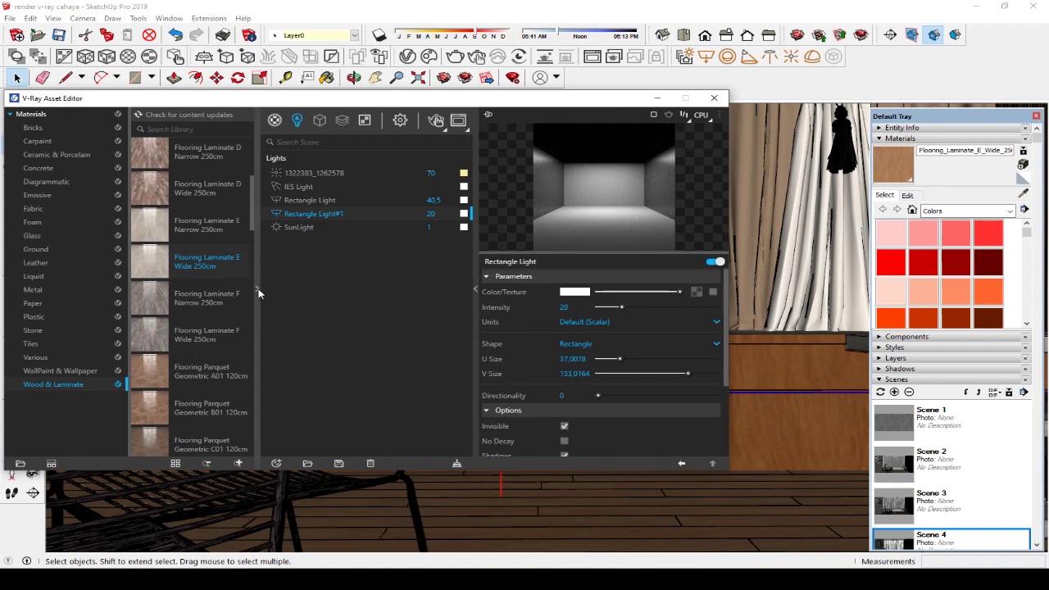
left_click(905, 544)
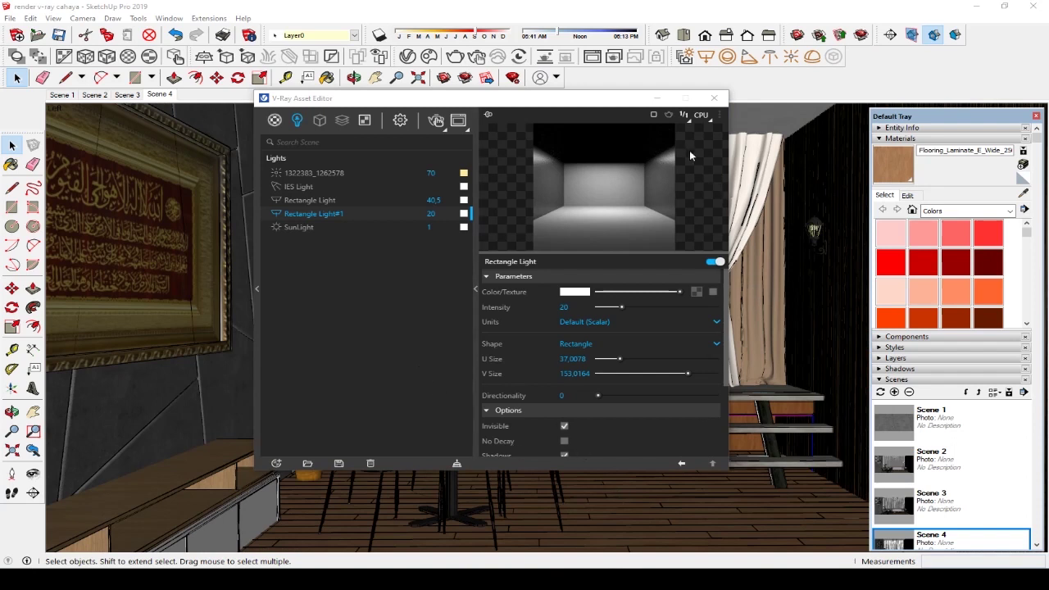
left_click_drag(603, 104, 422, 162)
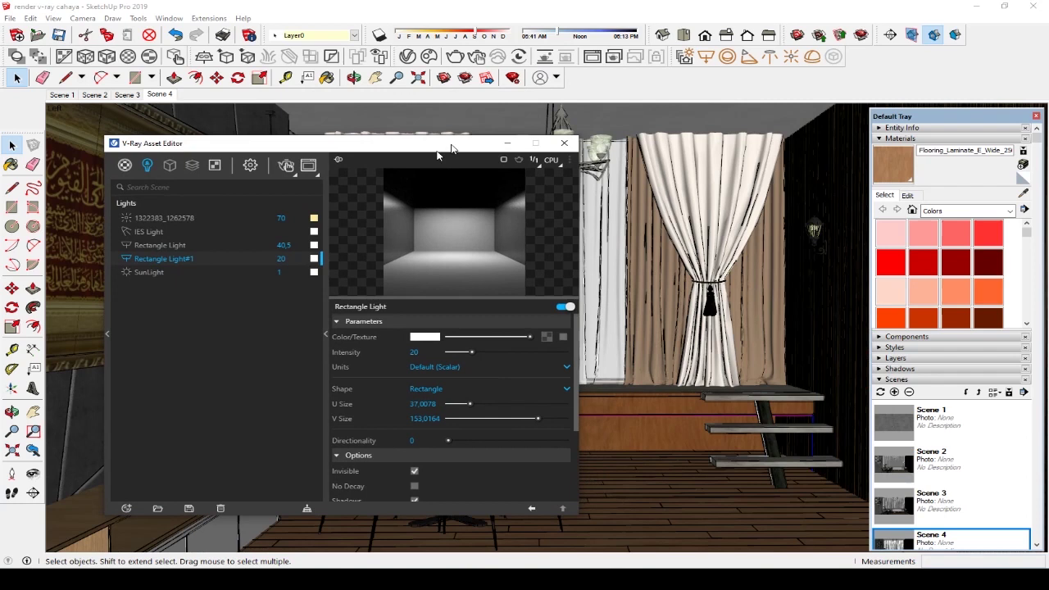
left_click(59, 35)
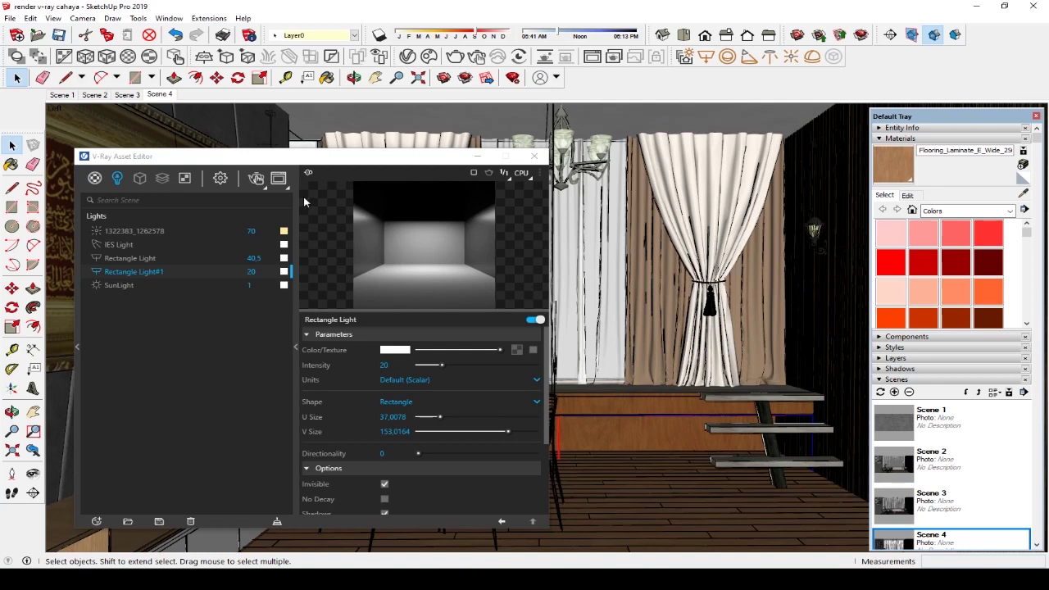
Render the Scene 4 view in V-Ray, stop it after previewing, and close the Frame Buffer
left_click(256, 178)
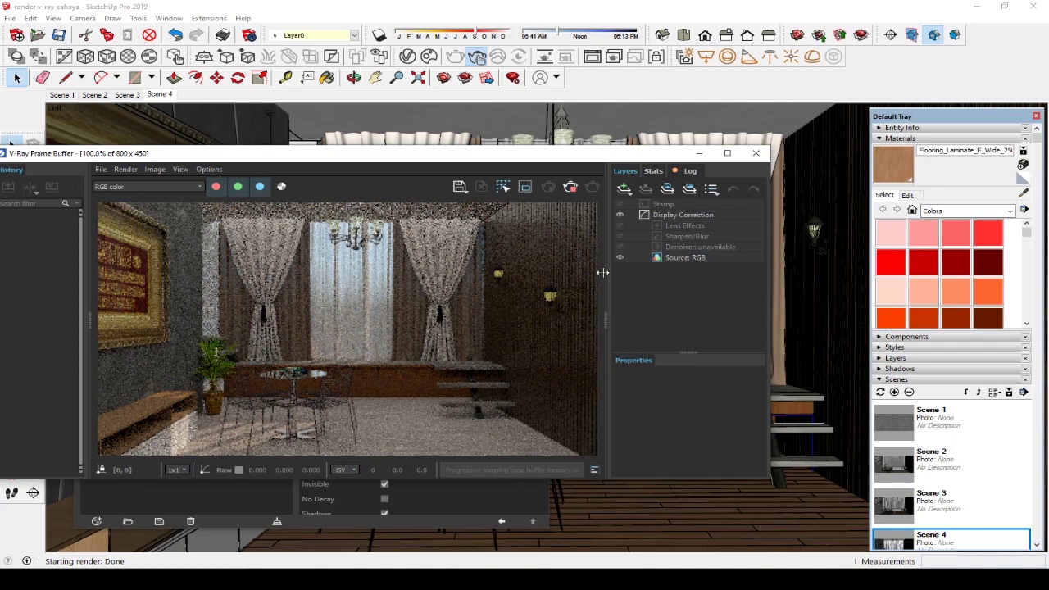
mouse_move(571, 162)
left_mouse_down()
mouse_move(705, 174)
mouse_move(726, 200)
left_mouse_up()
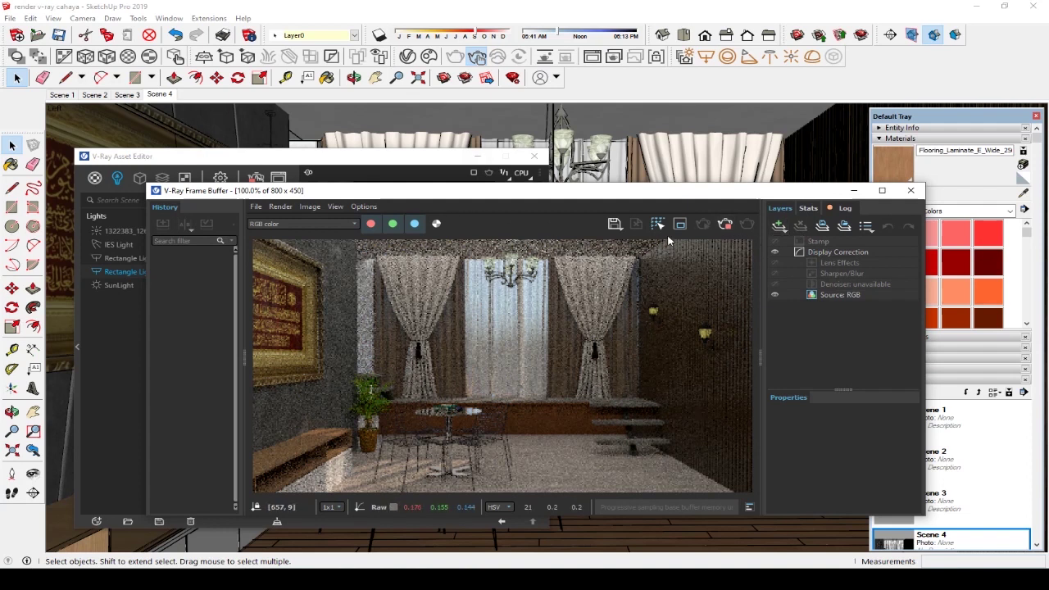
left_click(728, 225)
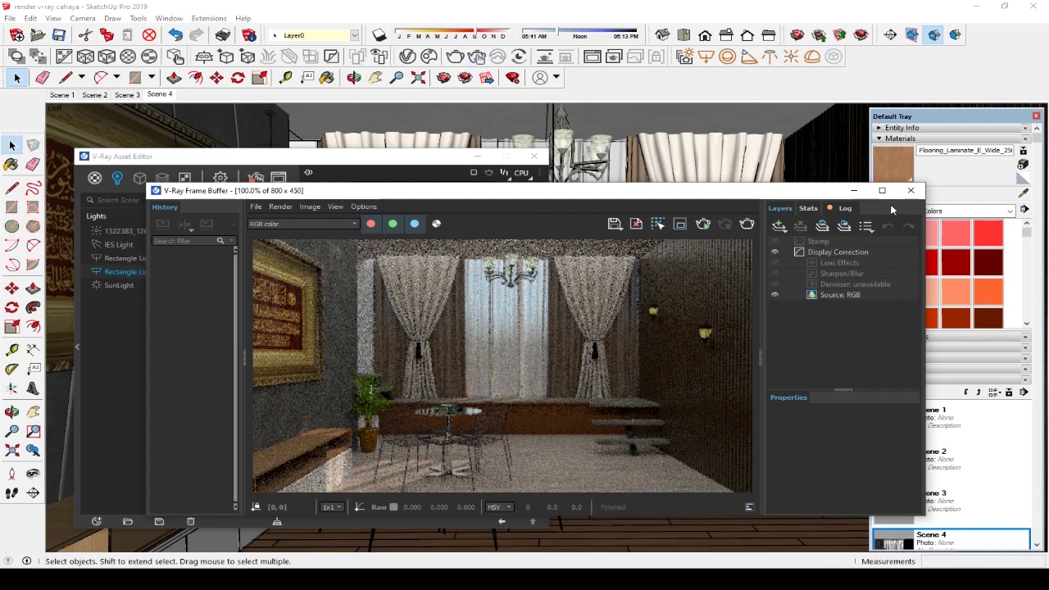
left_click(909, 192)
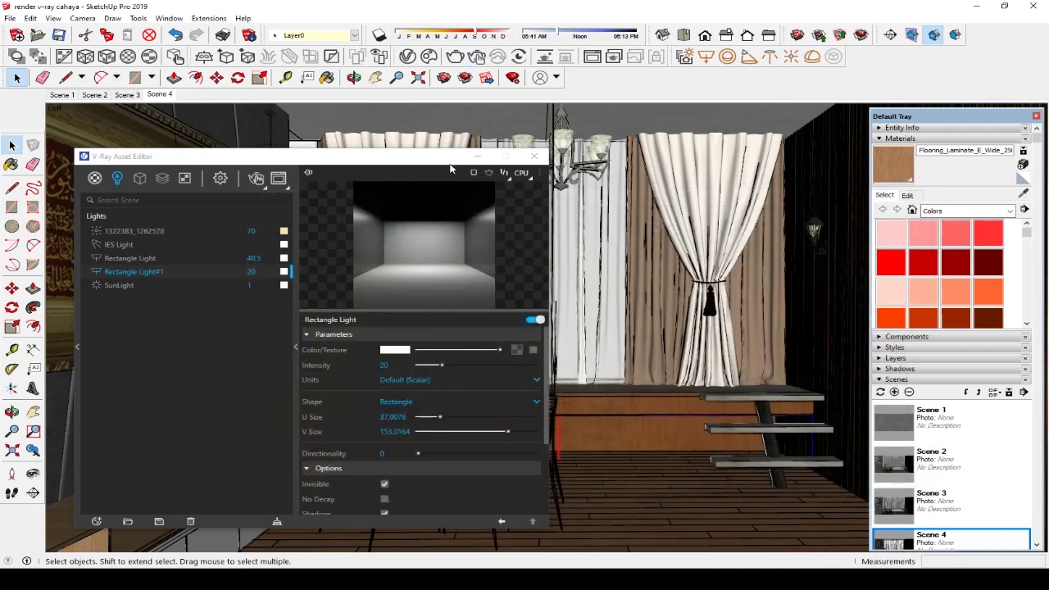
Move the Asset Editor aside and select the dining-room floor
left_click_drag(435, 162, 522, 132)
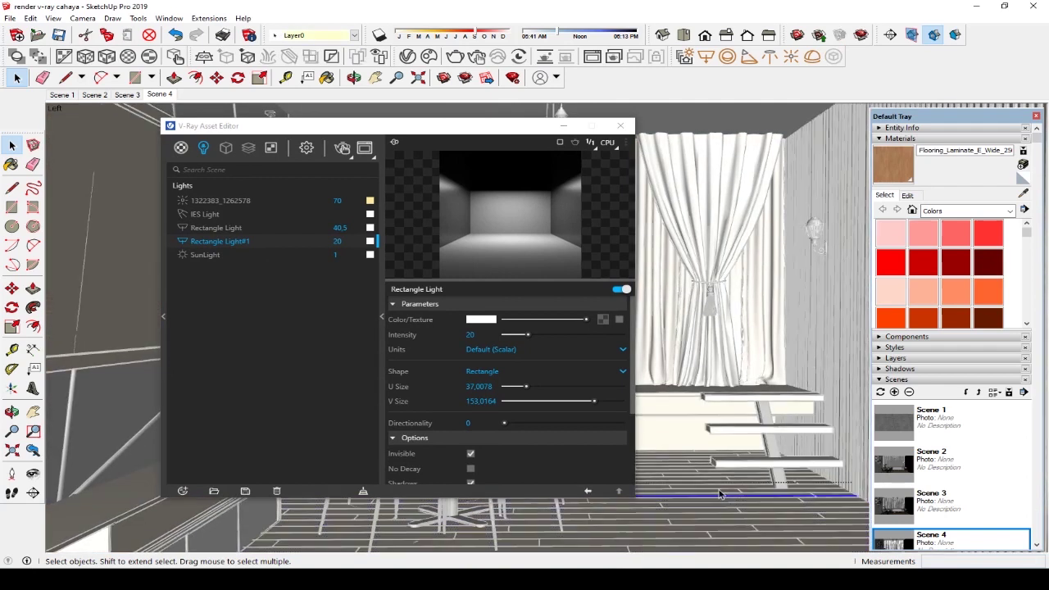
left_click(718, 492)
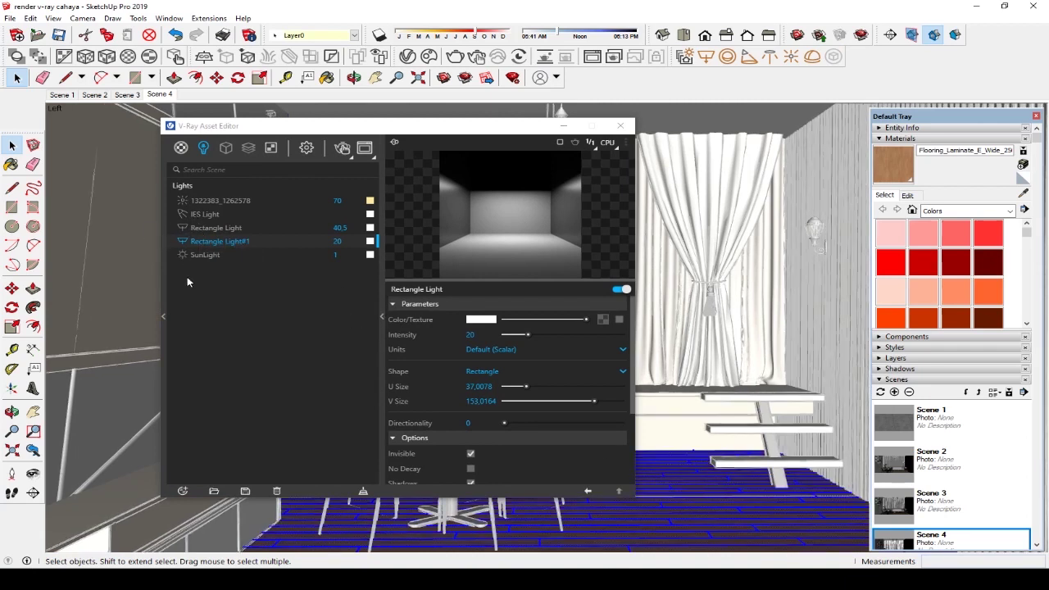
Reopen the library and scroll the Wood & Laminate thumbnails to Flooring Parquet Parallel E01 120cm
left_click(164, 317)
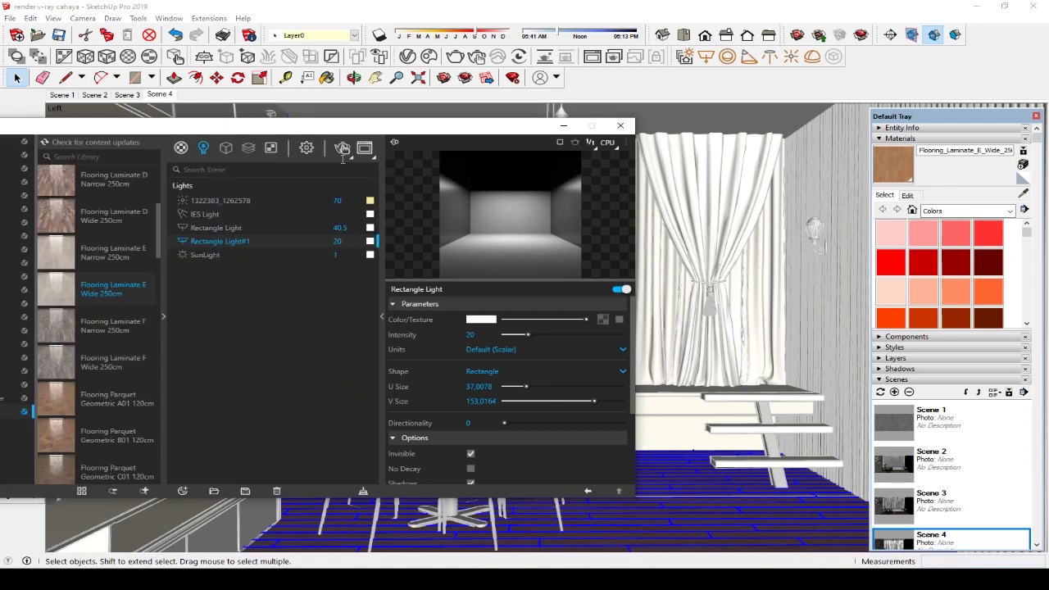
left_click_drag(363, 131, 467, 146)
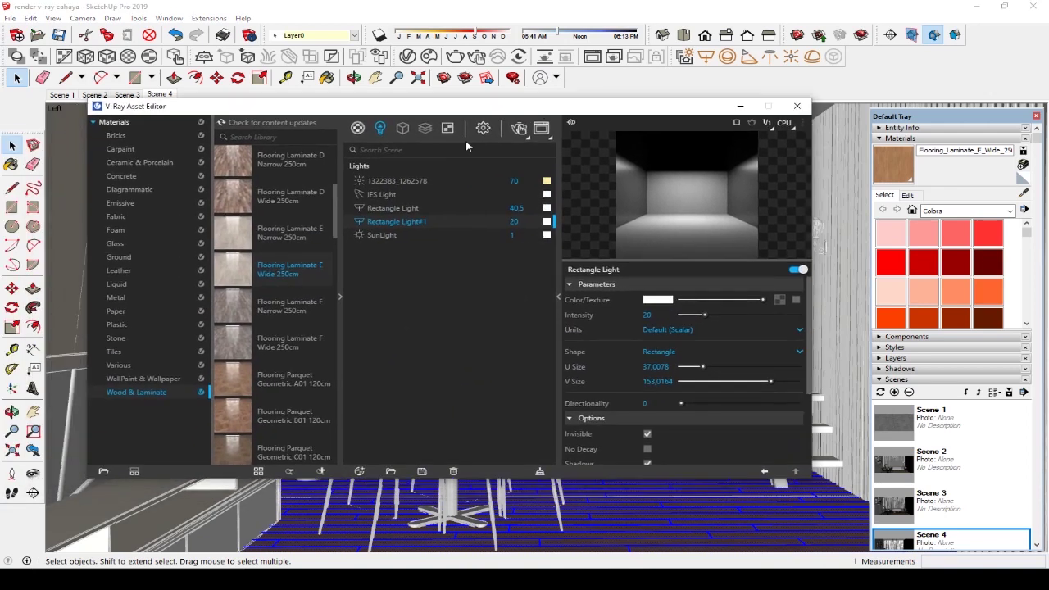
scroll(231, 364, "down", 3)
scroll(274, 374, "down", 3)
scroll(273, 373, "down", 2)
scroll(274, 378, "down", 2)
scroll(274, 373, "down", 2)
scroll(274, 373, "down", 2)
scroll(274, 374, "down", 2)
scroll(274, 374, "down", 2)
scroll(274, 374, "down", 2)
scroll(274, 374, "down", 2)
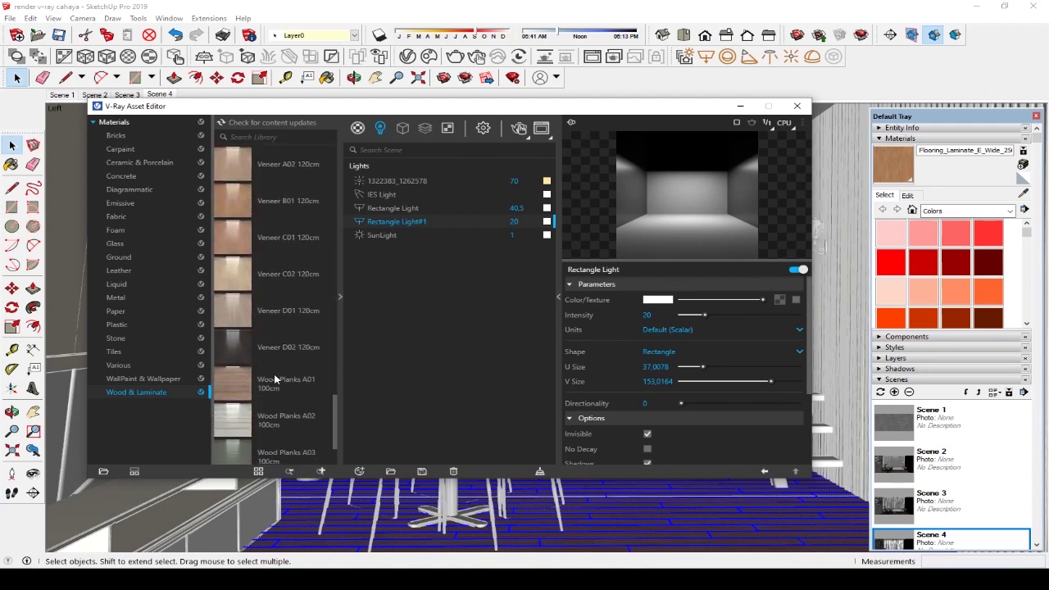
scroll(273, 374, "up", 1)
scroll(273, 374, "up", 2)
scroll(274, 374, "up", 2)
scroll(274, 374, "up", 2)
scroll(274, 374, "up", 2)
scroll(274, 374, "up", 2)
scroll(274, 374, "up", 2)
scroll(274, 374, "up", 2)
scroll(274, 374, "down", 5)
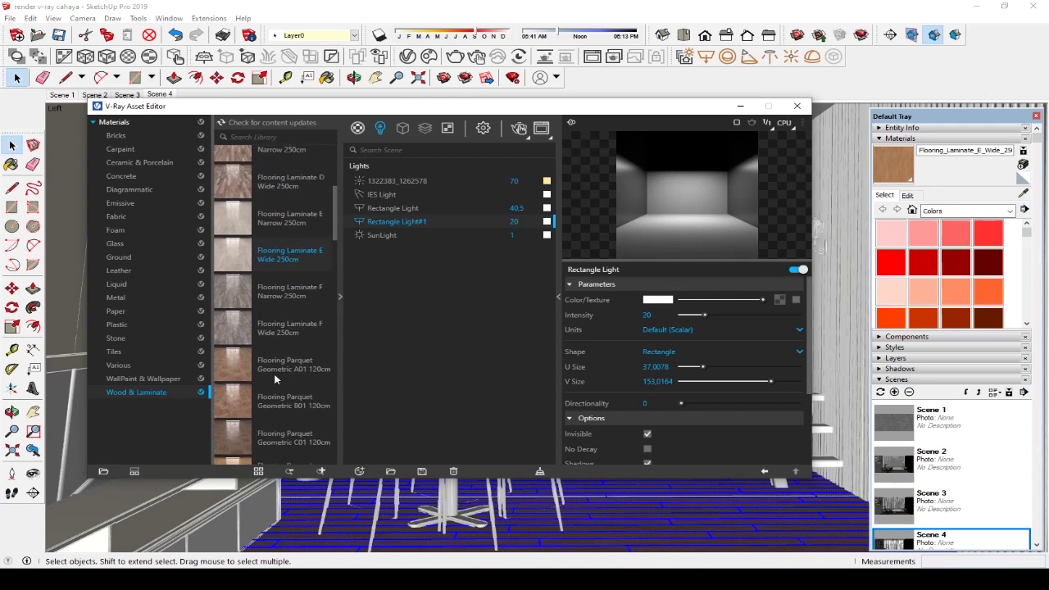
scroll(274, 374, "up", 1)
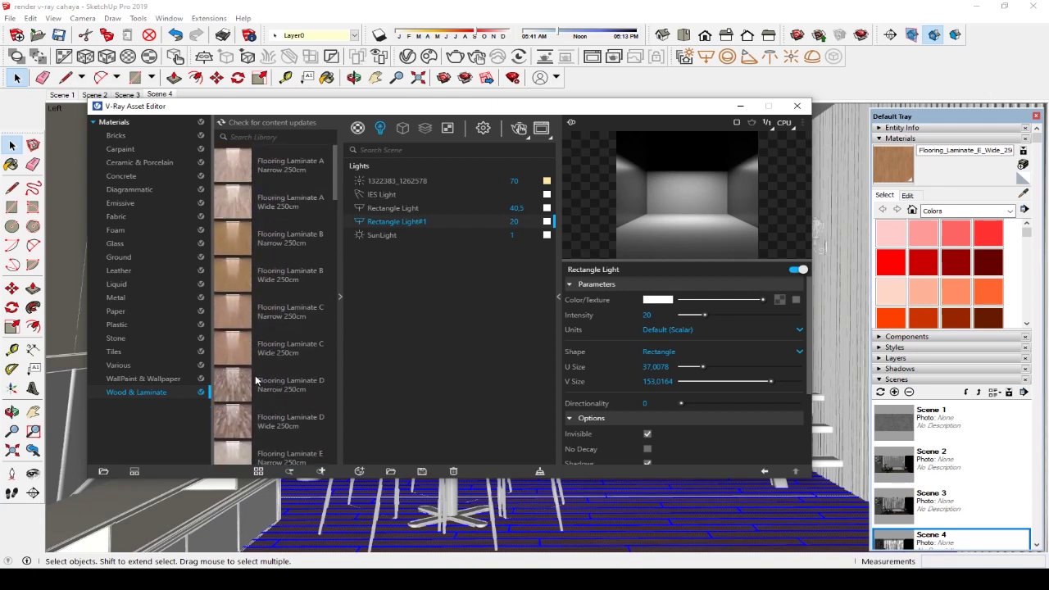
scroll(275, 390, "down", 2)
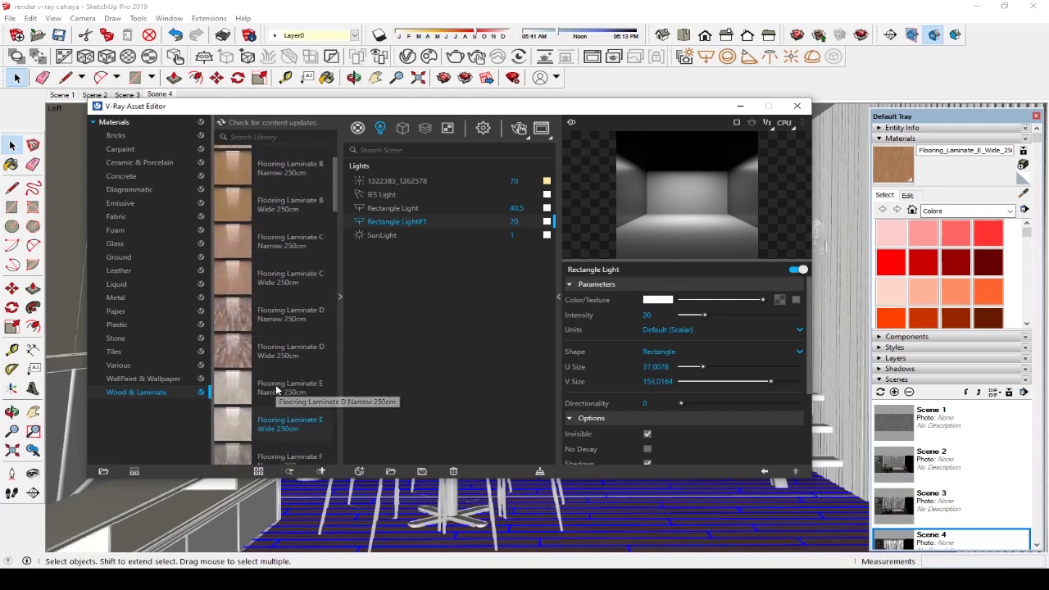
scroll(275, 390, "down", 1)
scroll(275, 390, "down", 3)
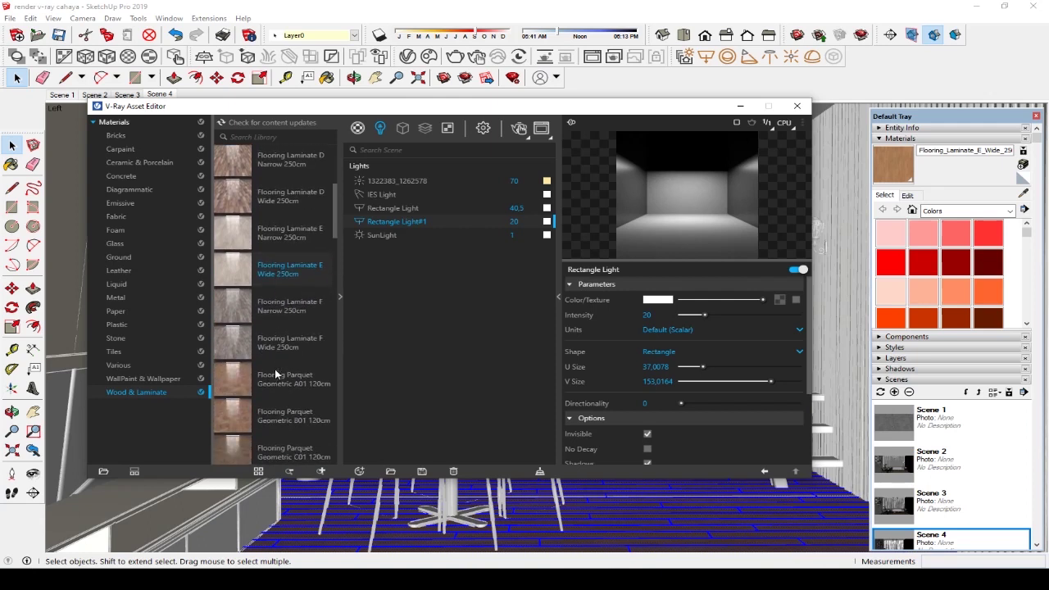
scroll(270, 366, "down", 2)
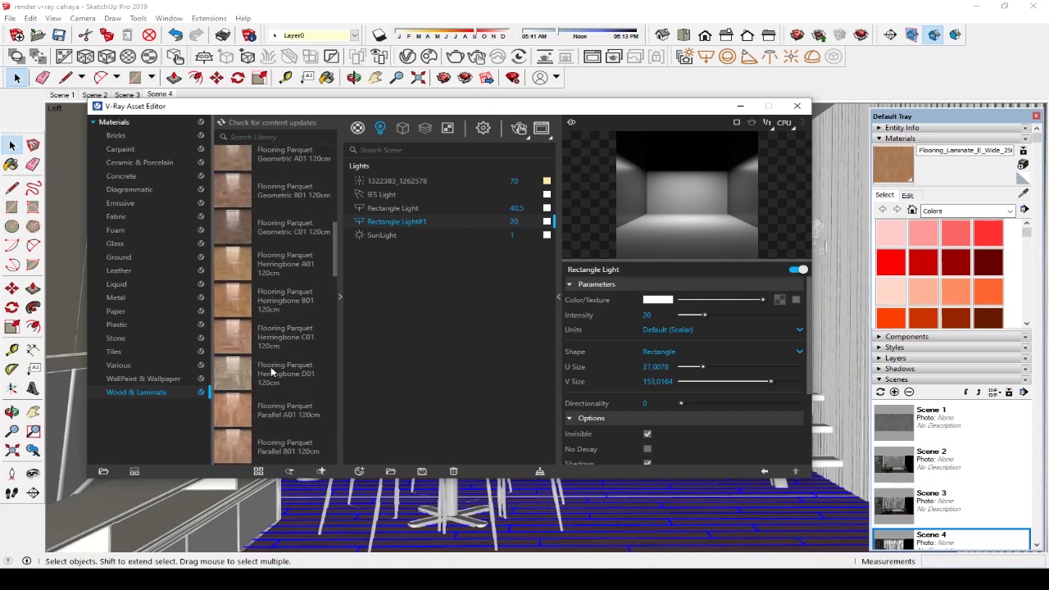
scroll(271, 369, "down", 3)
scroll(271, 370, "down", 1)
Add Flooring Parquet Parallel E01 120cm to the scene materials and apply it to the selected floor
left_click_drag(235, 332, 452, 289)
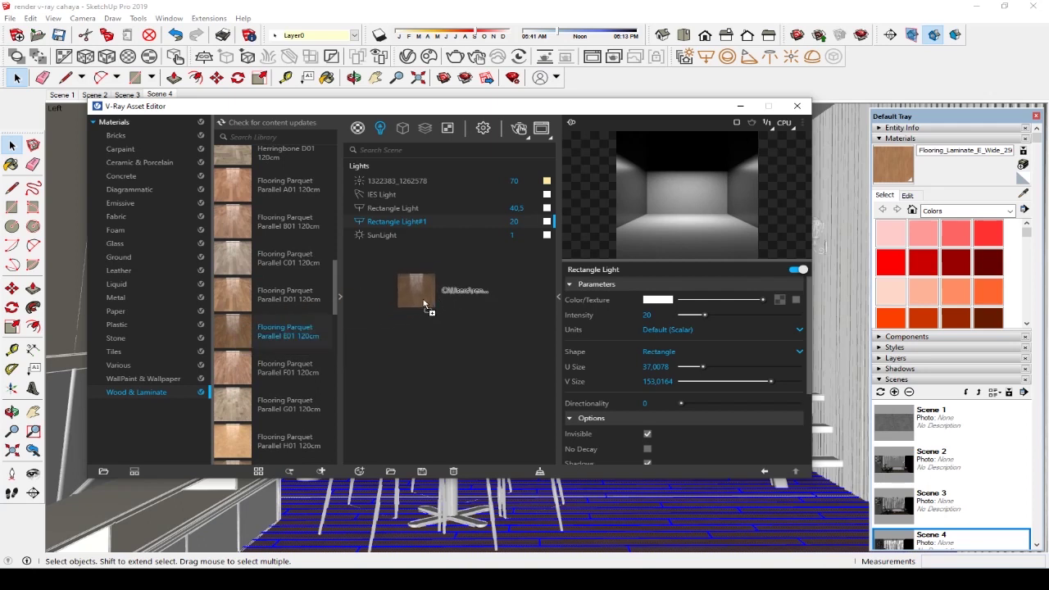
left_click_drag(451, 289, 320, 285)
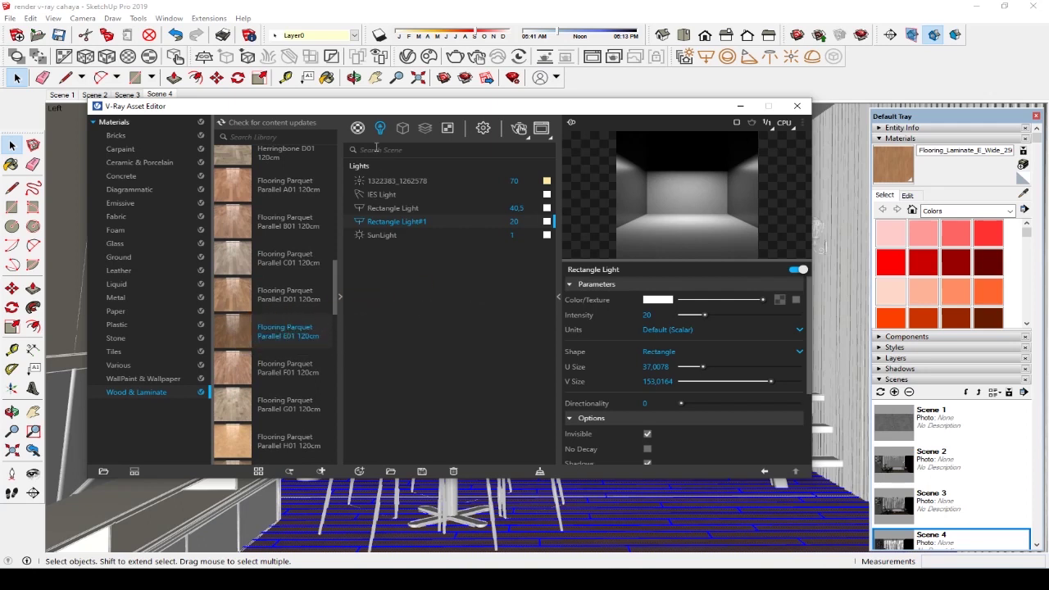
left_click(357, 128)
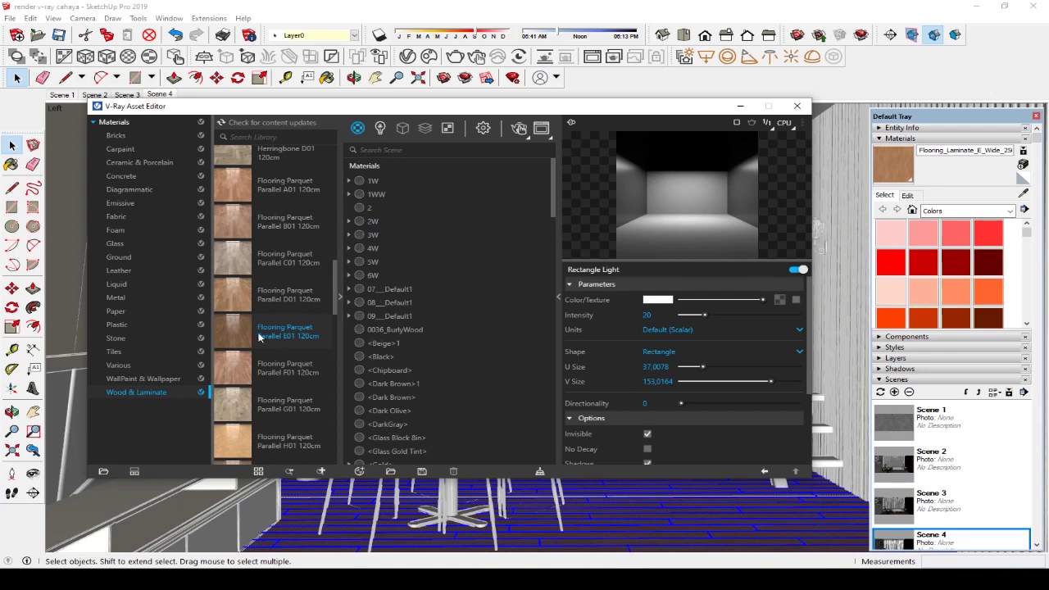
left_click_drag(256, 336, 406, 340)
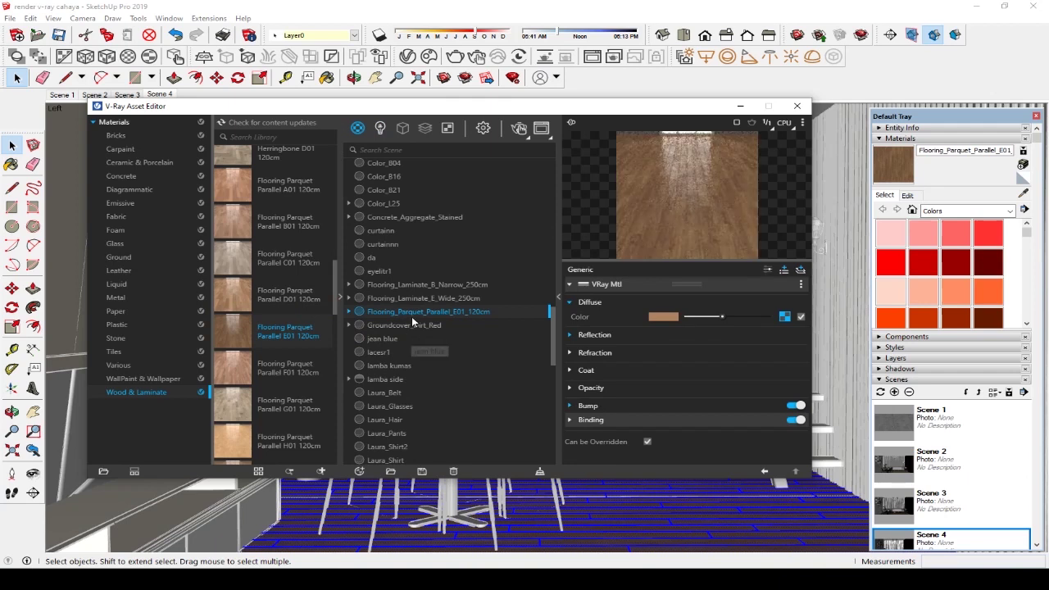
right_click(412, 315)
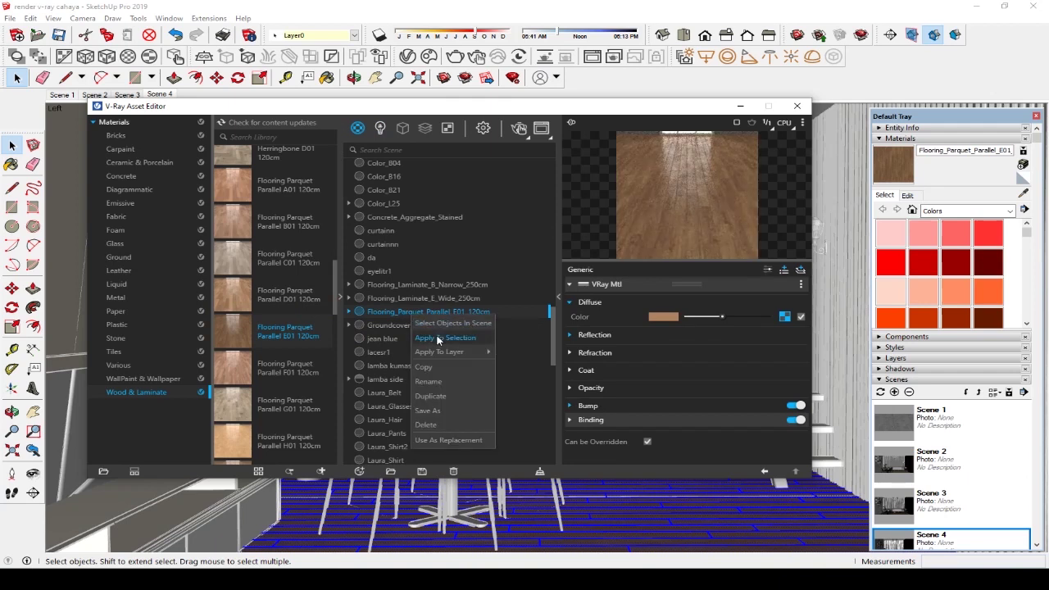
left_click(443, 339)
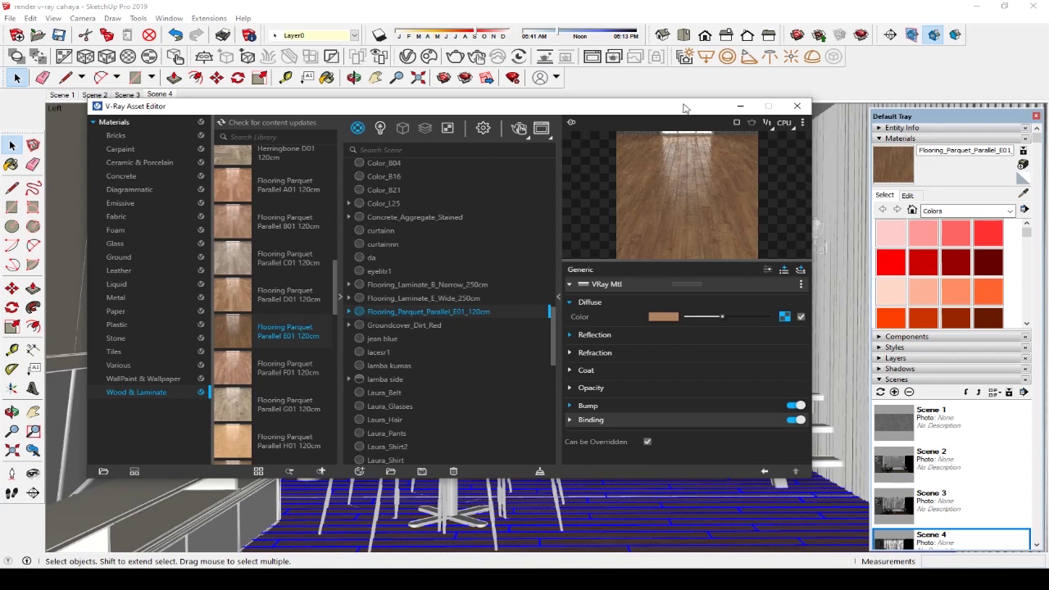
left_click_drag(685, 109, 505, 120)
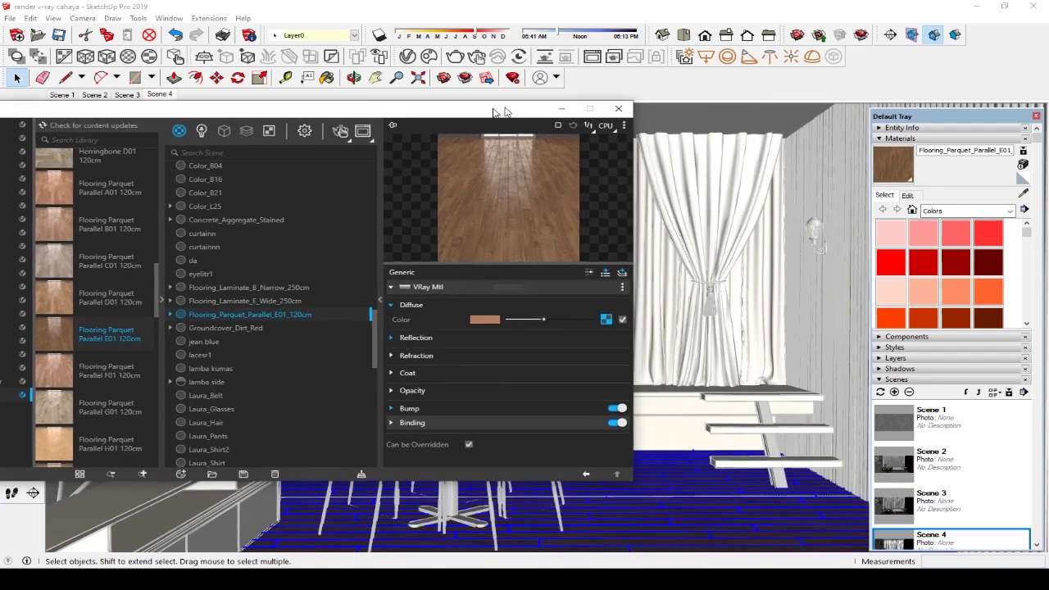
left_click(779, 295)
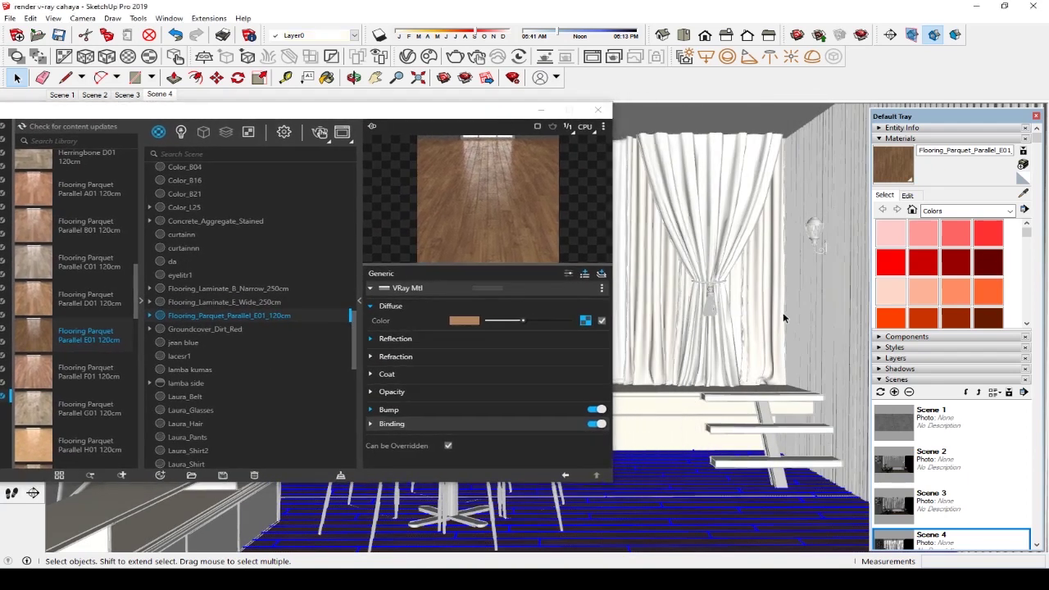
Deselect and reselect the floor to inspect the new parquet texture
key("ctrl+t")
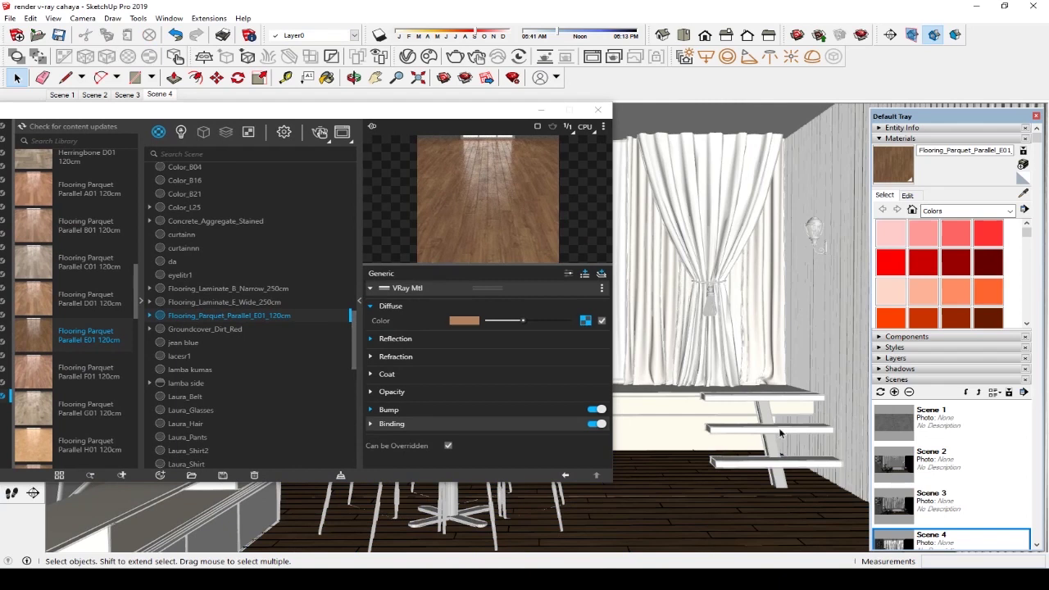
left_click(707, 500)
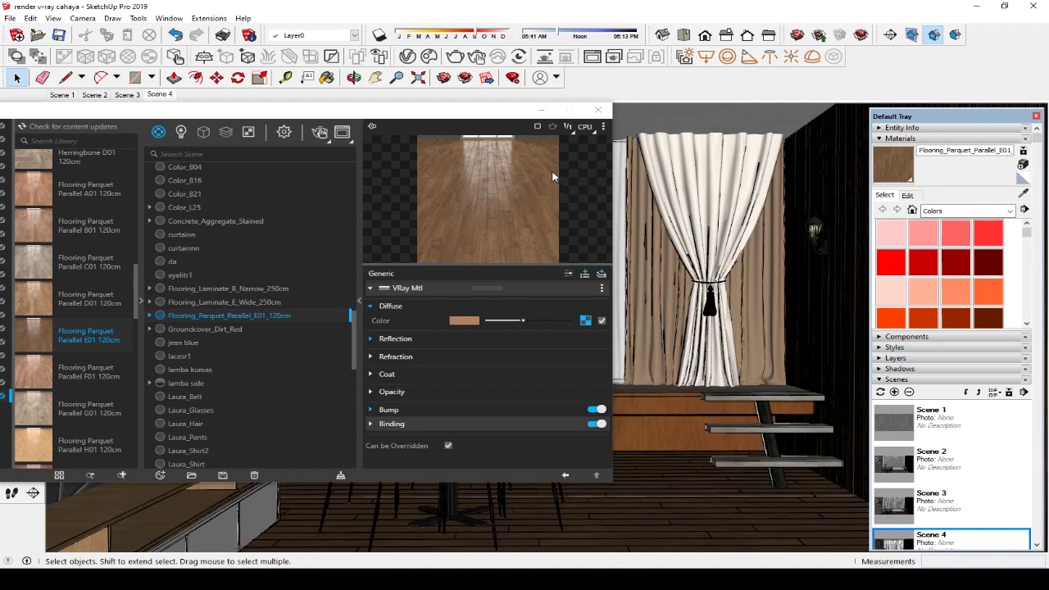
mouse_move(496, 115)
left_mouse_down()
mouse_move(623, 344)
mouse_move(581, 228)
left_mouse_up()
Return to the Scene 4 camera view, collapse the material library, and start the V-Ray render
left_click(909, 510)
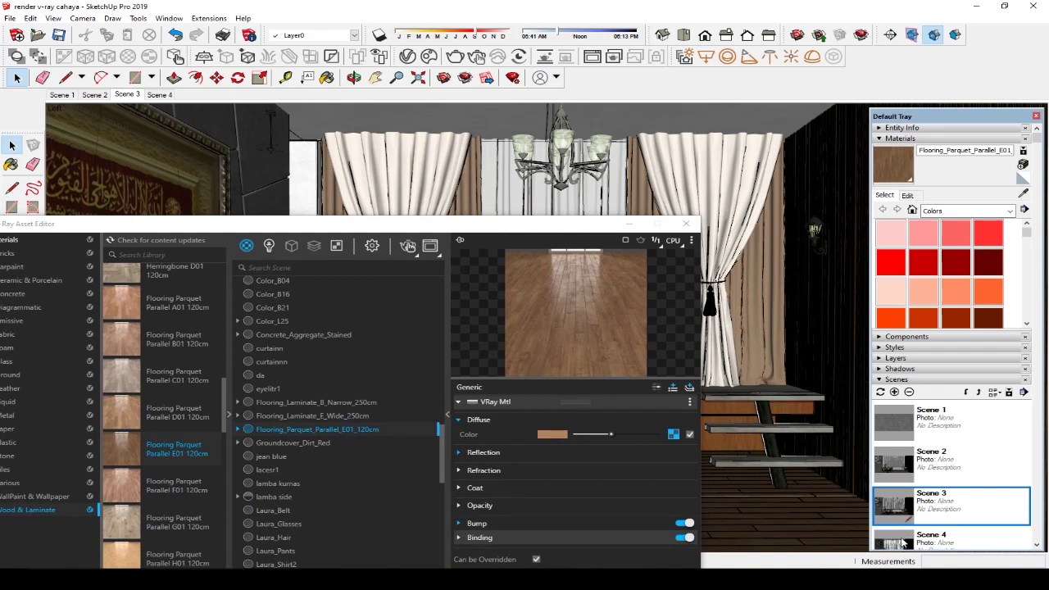
left_click(901, 538)
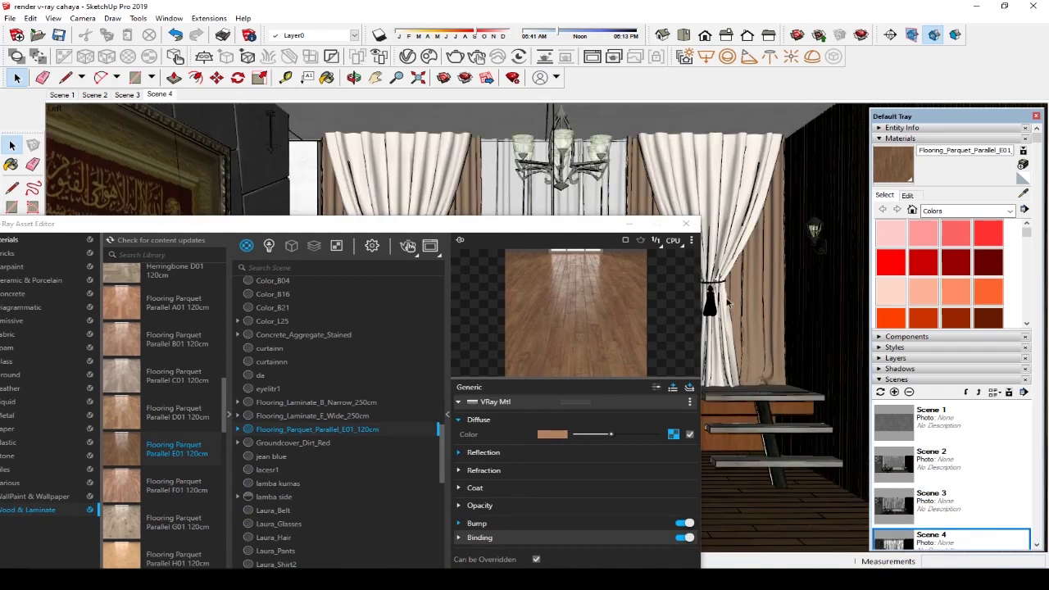
left_click_drag(583, 224, 617, 108)
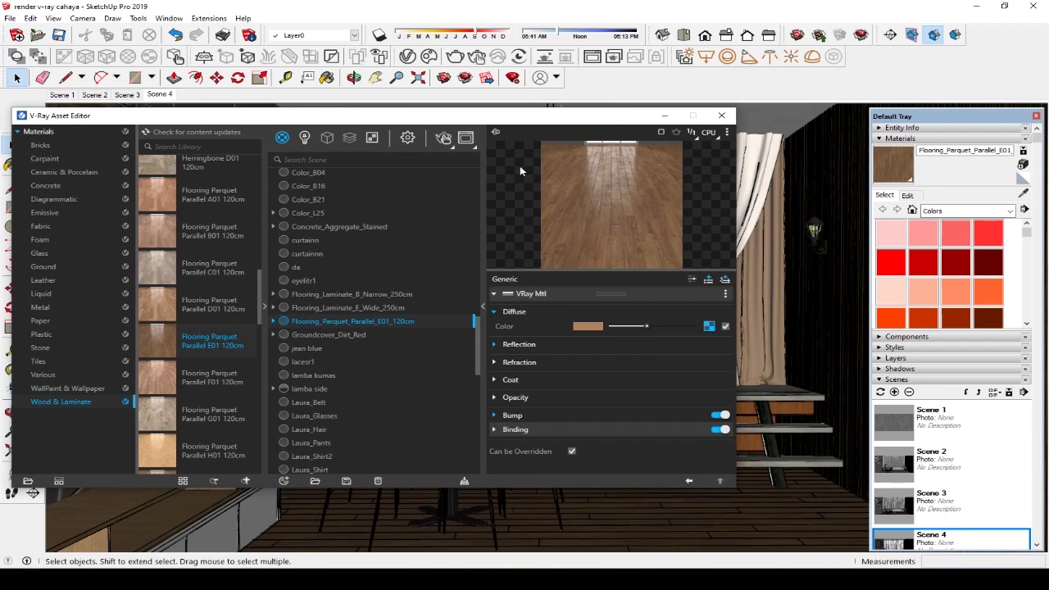
left_click(264, 308)
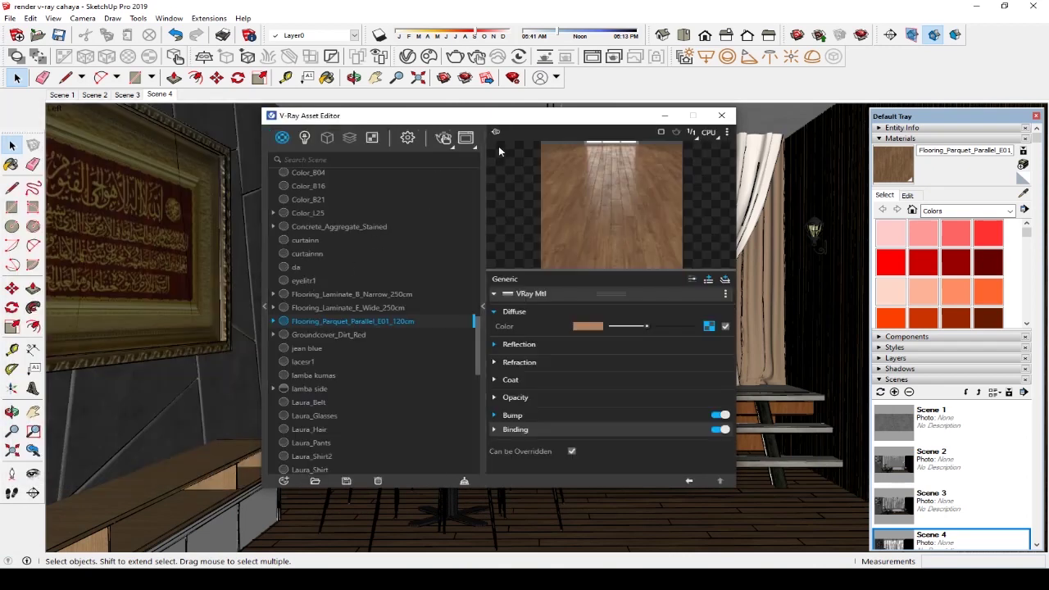
left_click(444, 138)
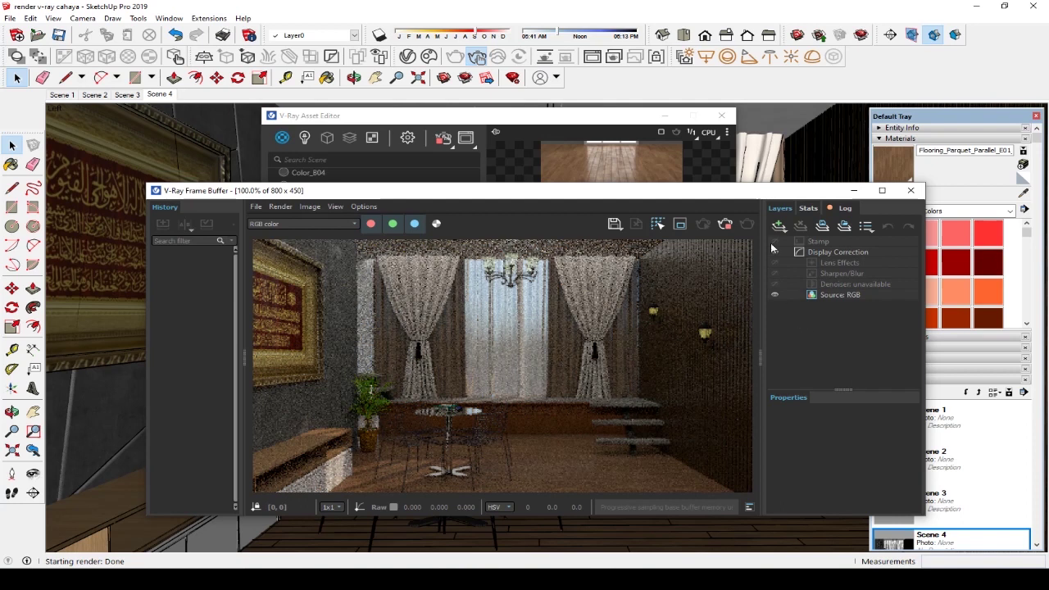
Move the render down and bring the Asset Editor with the parquet's VRay Mtl settings to the front
left_click_drag(699, 192, 737, 376)
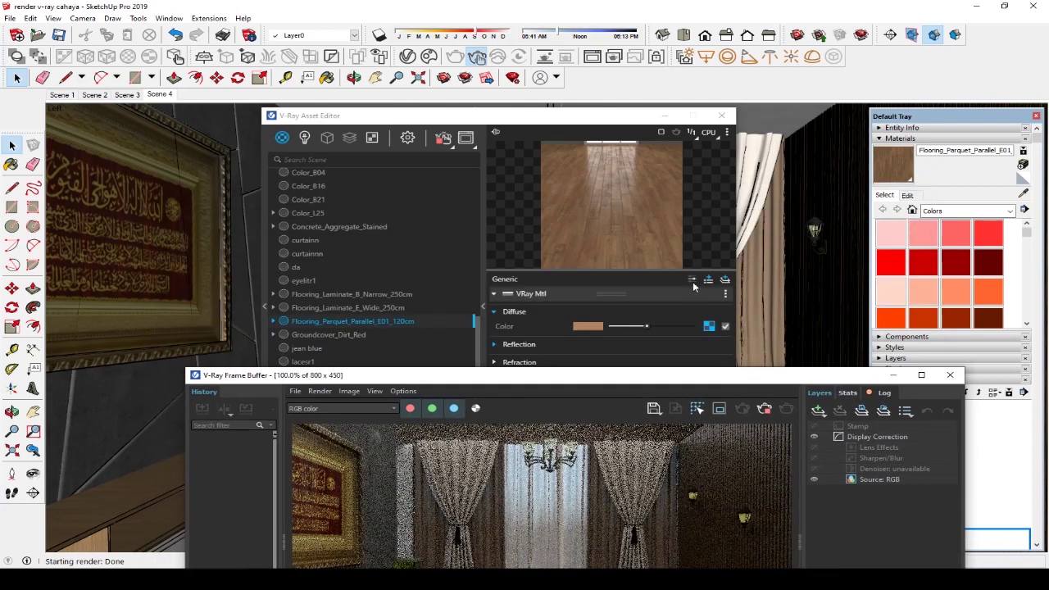
left_click_drag(572, 123, 572, 113)
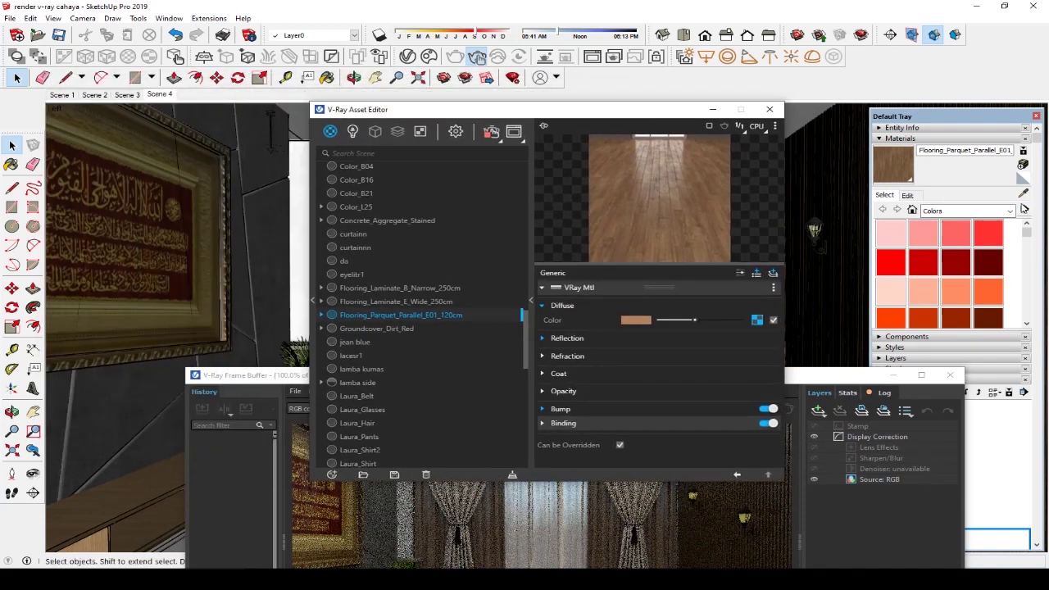
Pick the Flooring_Laminate_B_Narrow_250cm material and move the render and Asset Editor aside to reveal the table
left_click(991, 509)
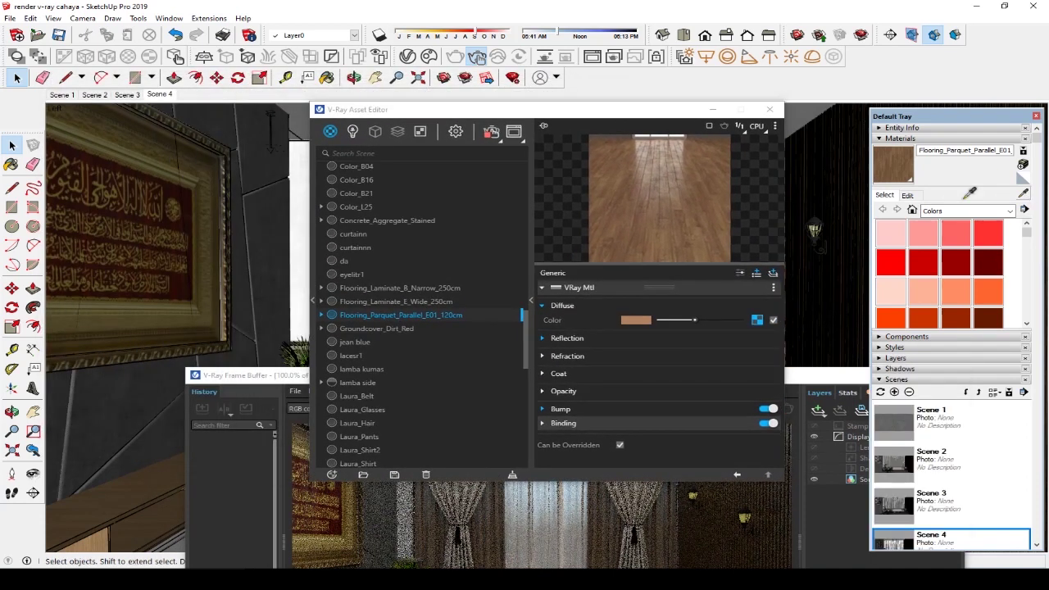
key("b")
left_click(174, 465, "alt")
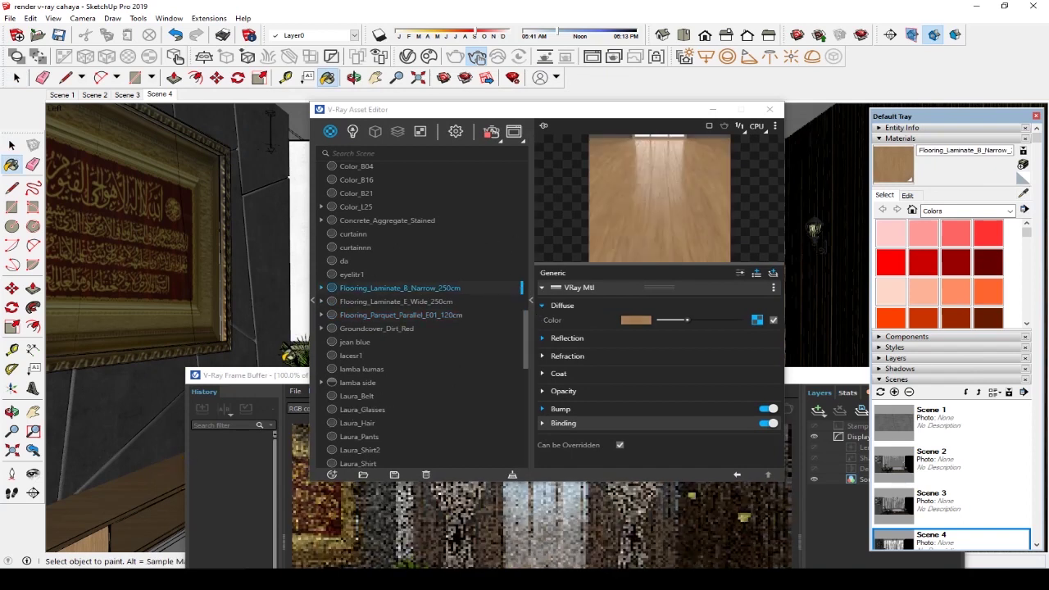
left_click_drag(246, 375, 160, 506)
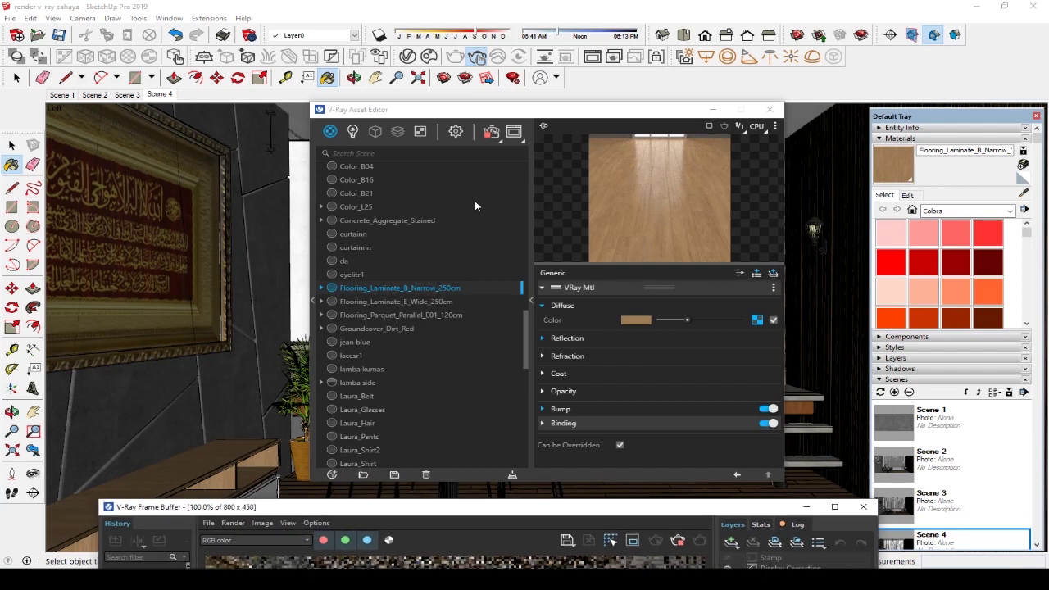
left_click_drag(491, 109, 650, 144)
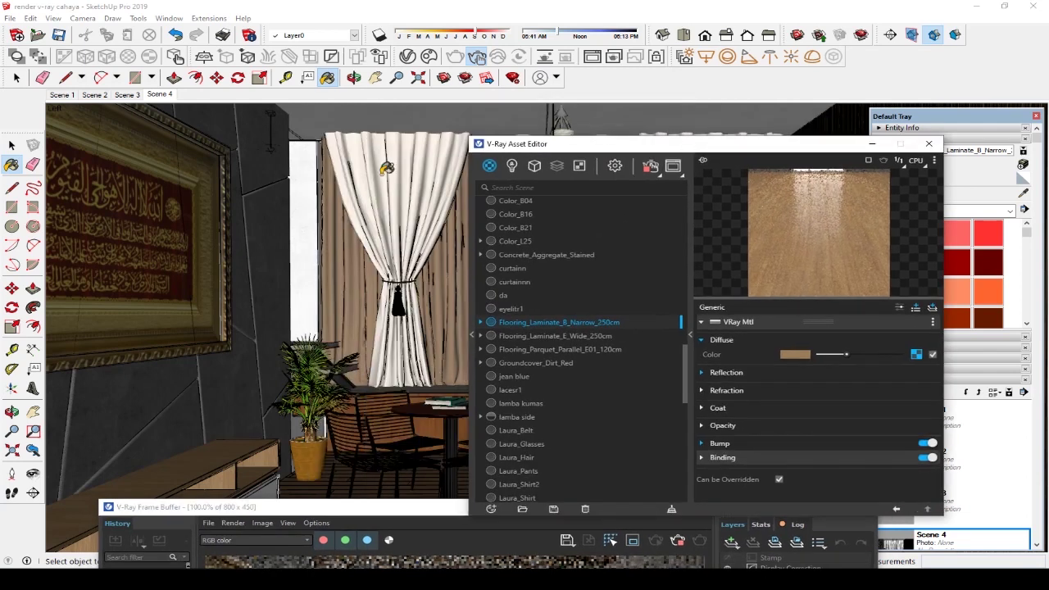
Select just the round table top inside the chair-and-table group
left_click(11, 145)
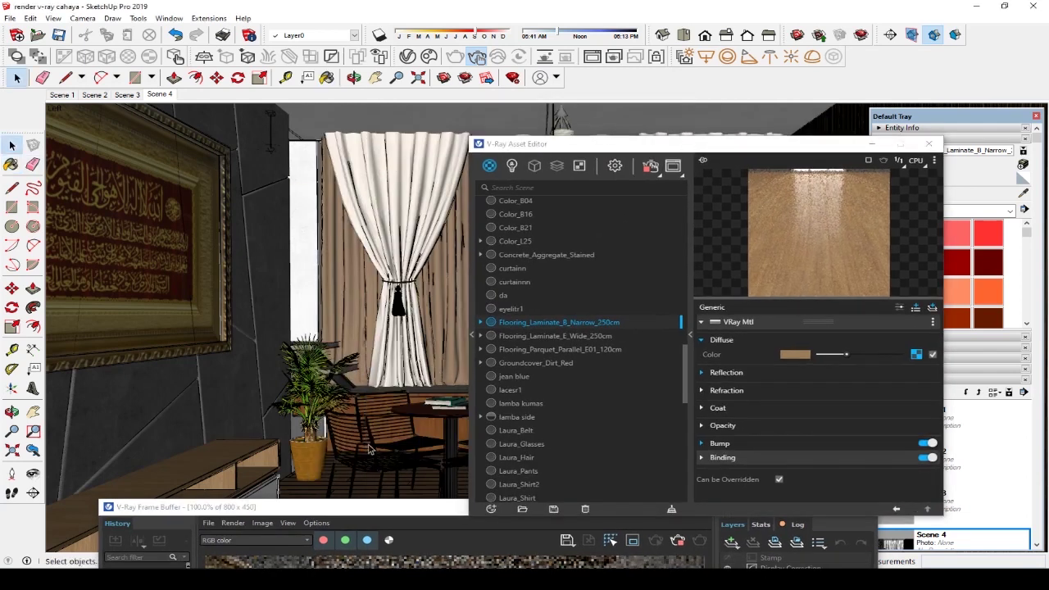
double_click(416, 417)
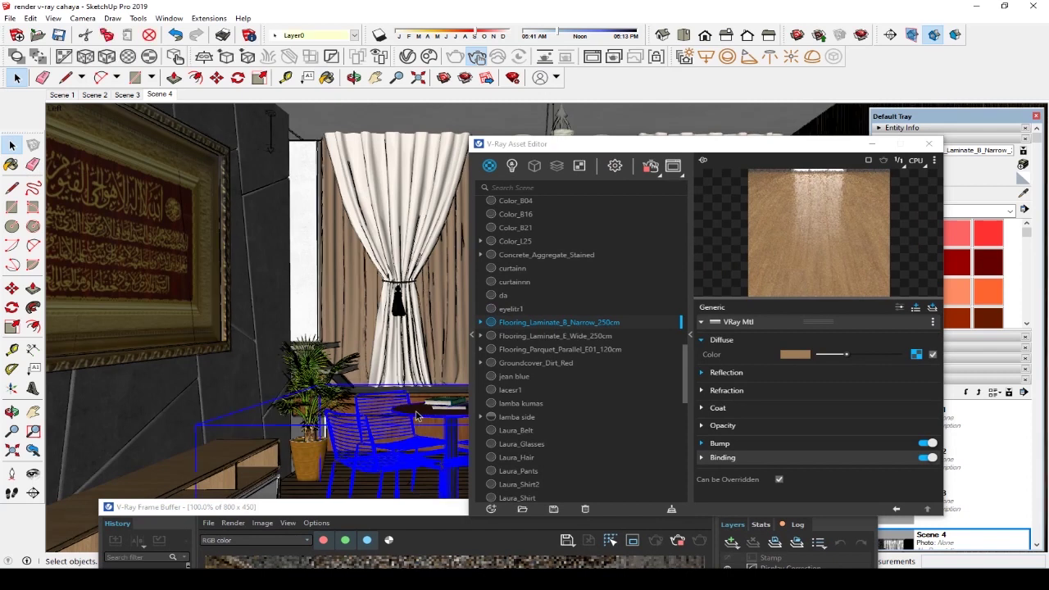
left_click(417, 417)
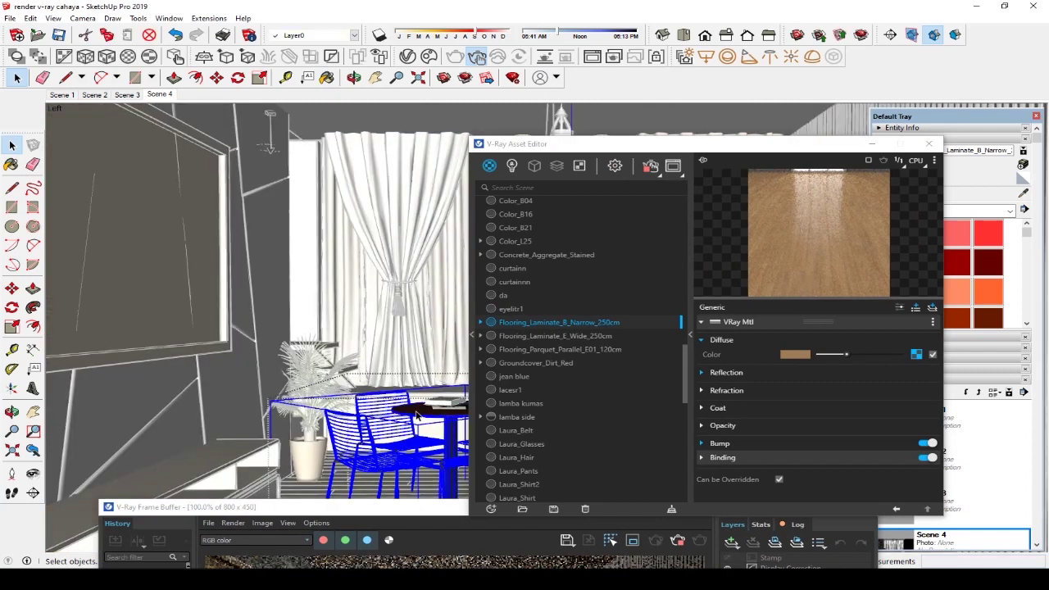
double_click(417, 416)
left_click(425, 414)
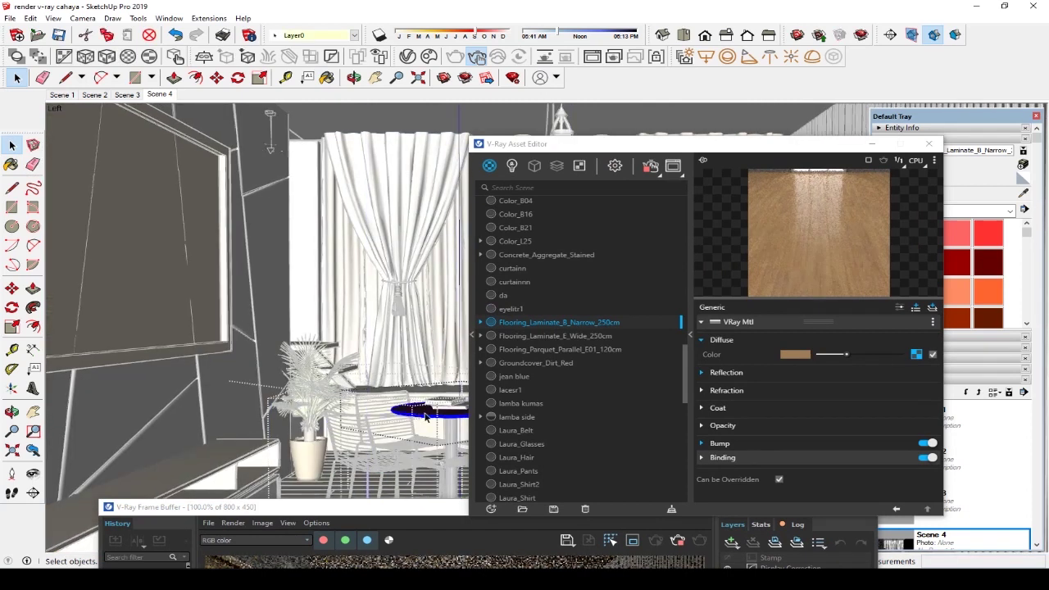
Apply Flooring_Laminate_B_Narrow_250cm to the selected table top from the Asset Editor
scroll(428, 415, "up", 2)
scroll(426, 416, "up", 2)
scroll(425, 416, "up", 2)
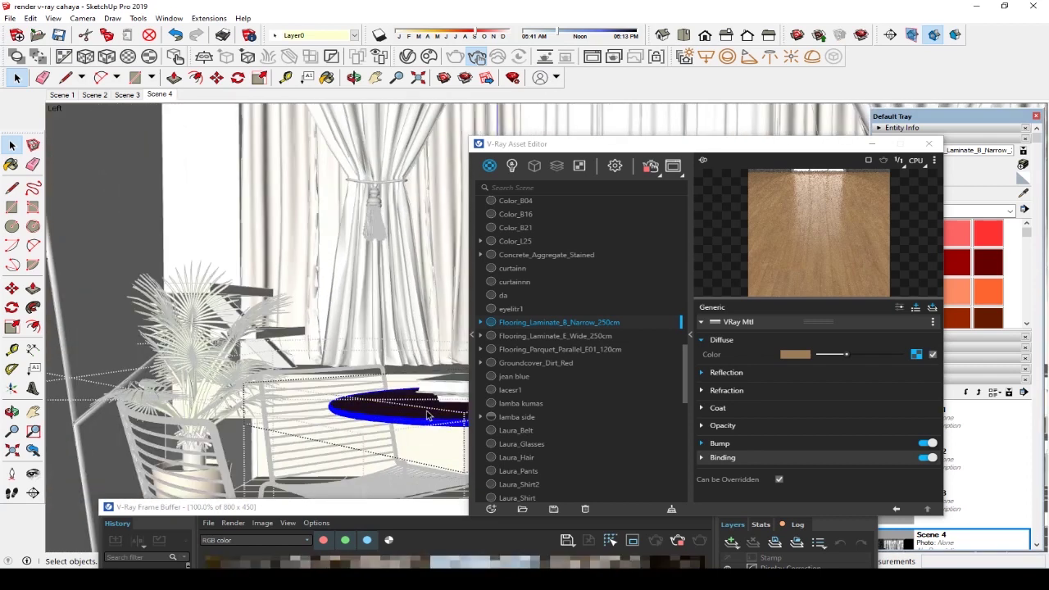
scroll(425, 415, "up", 2)
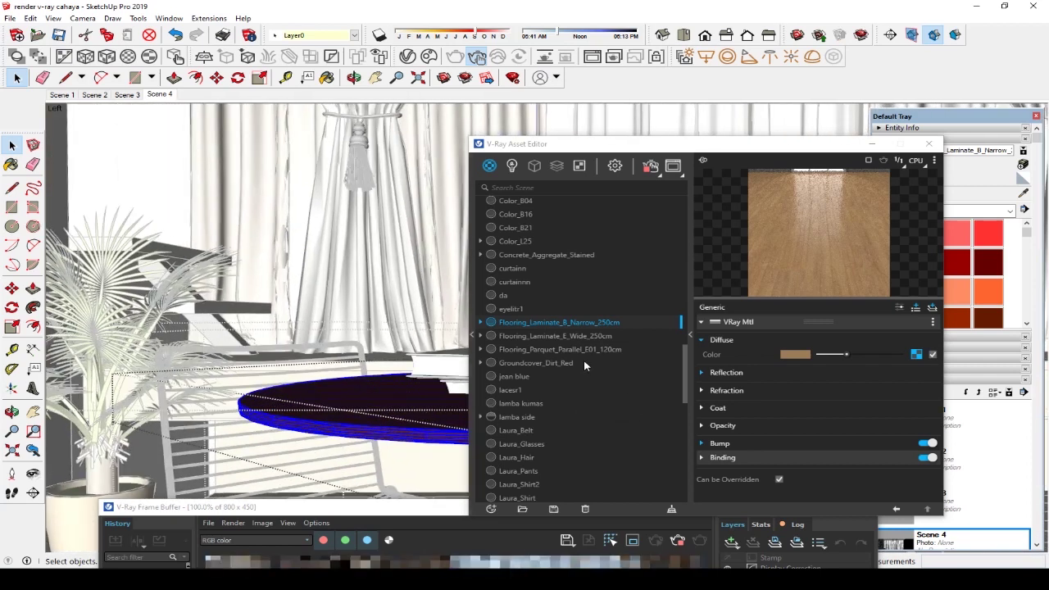
right_click(579, 324)
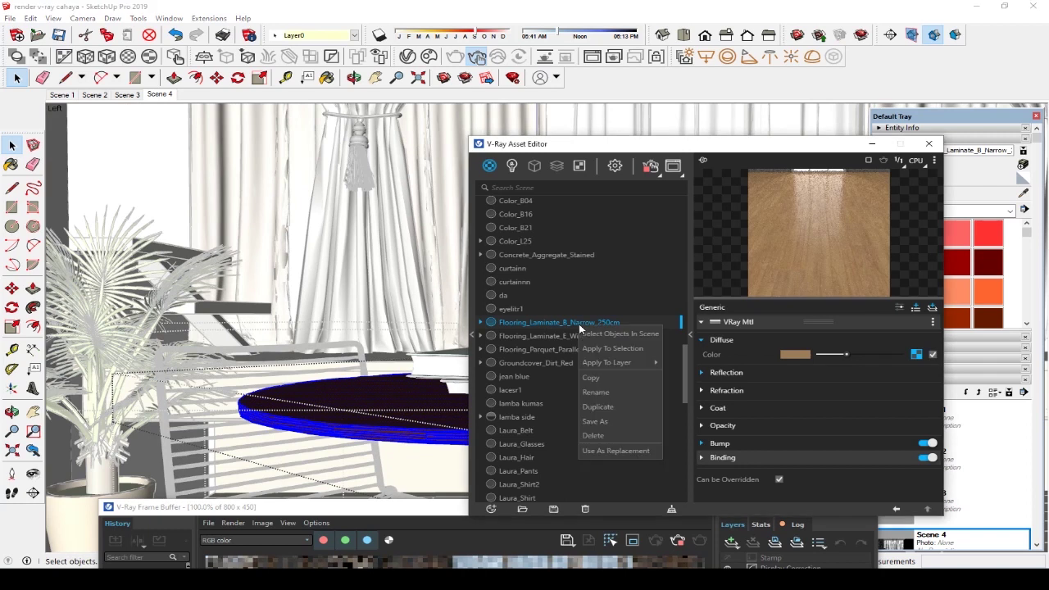
left_click(607, 347)
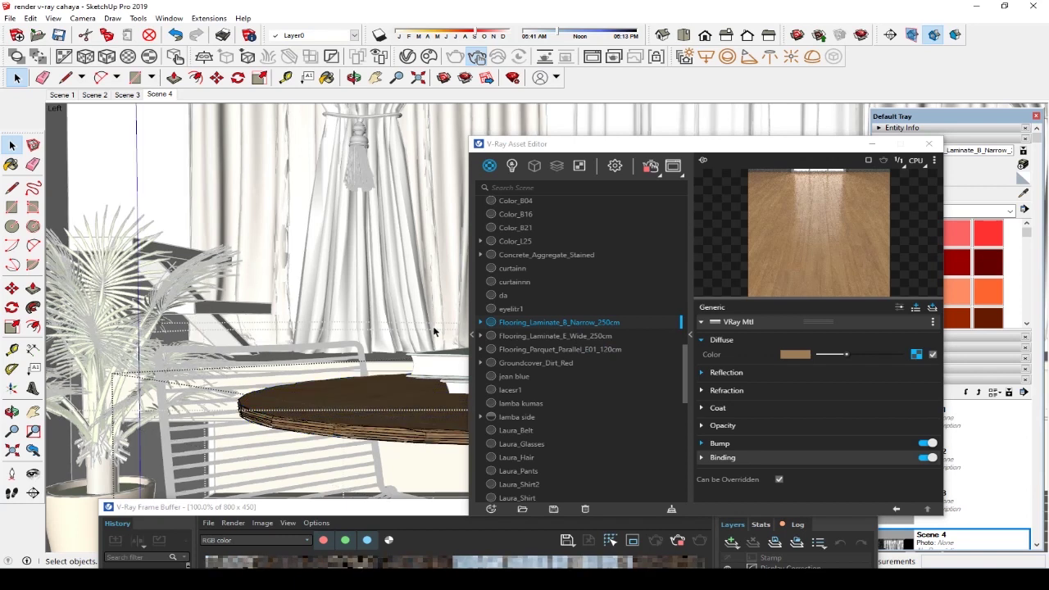
Move the Asset Editor up-left and centre the Frame Buffer to watch the wood-topped table render
left_click_drag(759, 145, 381, 71)
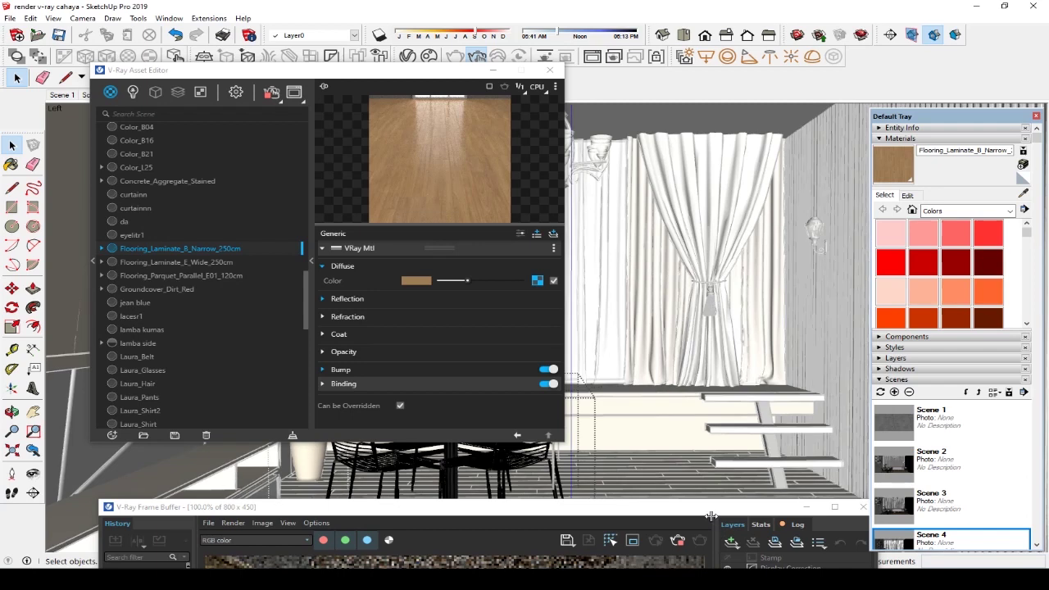
left_click_drag(703, 511, 647, 172)
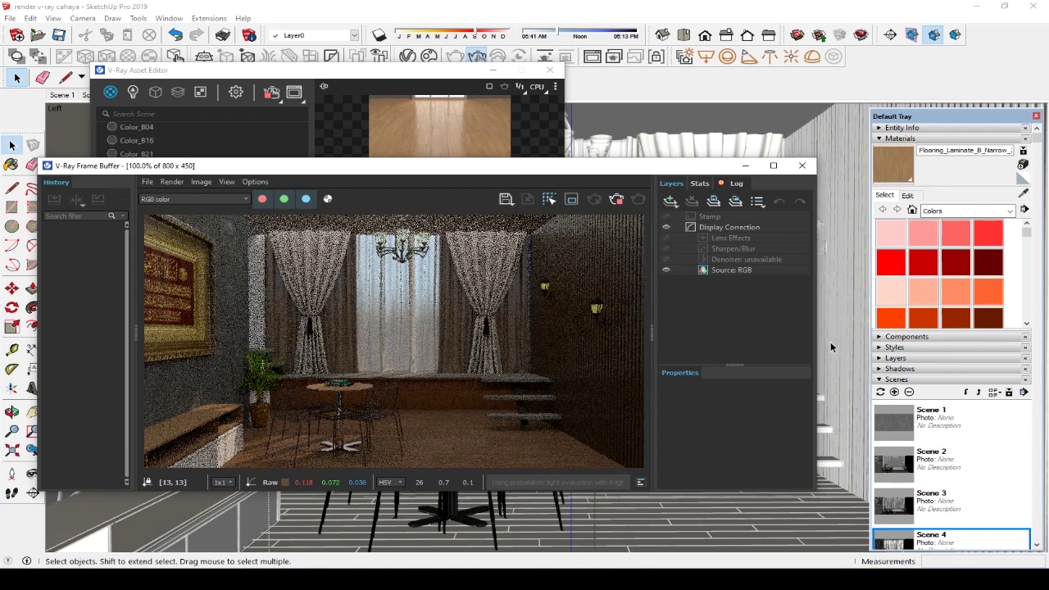
left_click(841, 395)
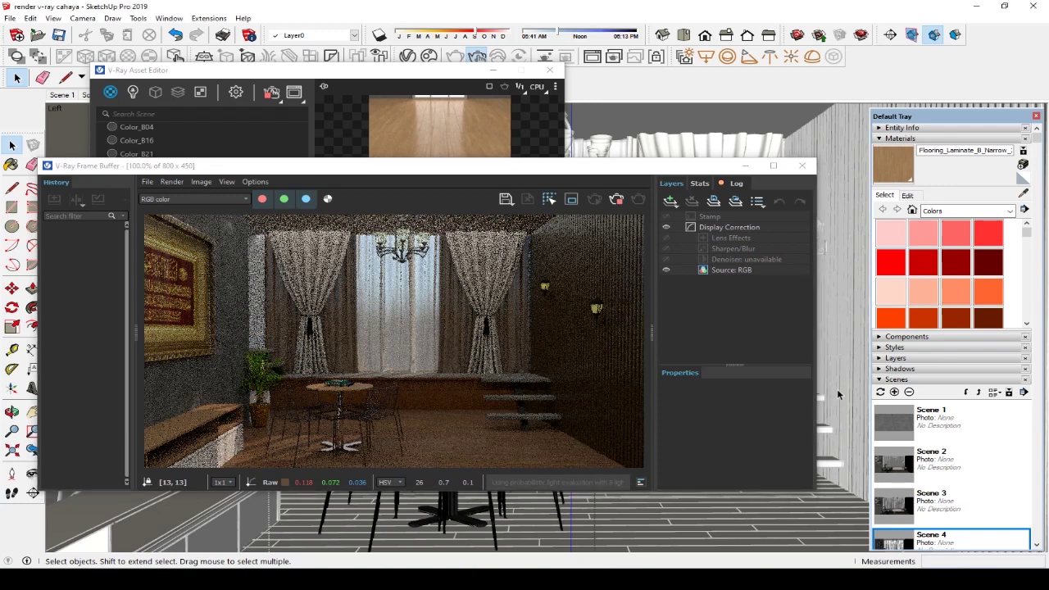
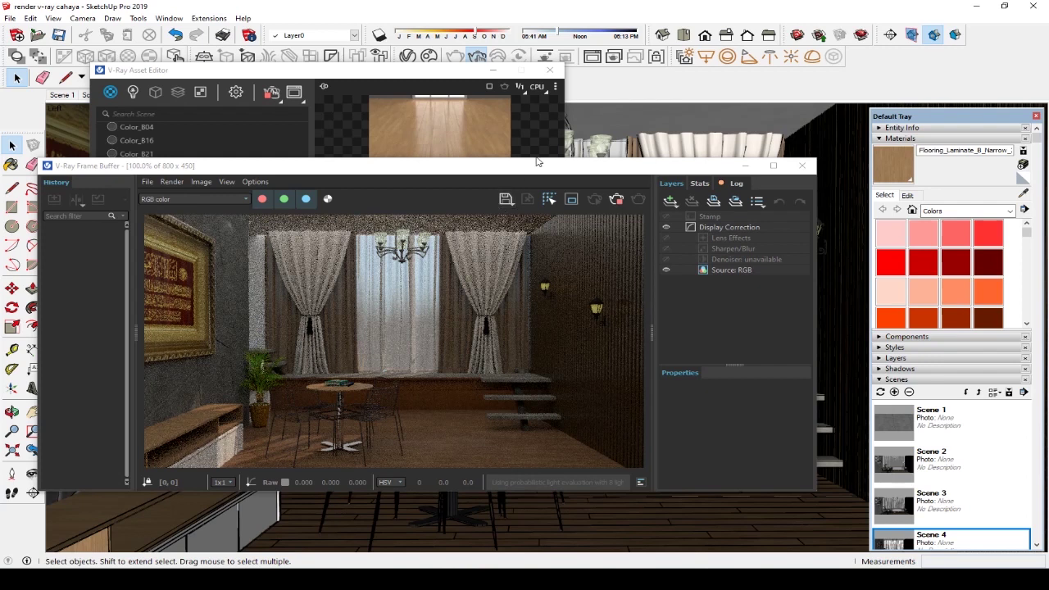
Stop the running V-Ray render, then close the Frame Buffer and the Asset Editor
left_click(616, 203)
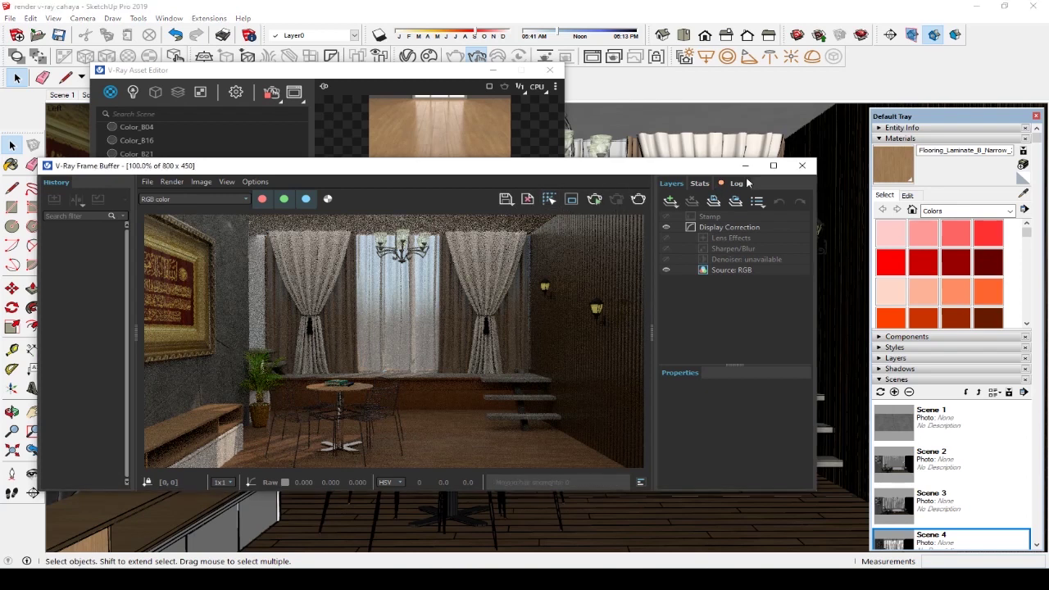
left_click(801, 166)
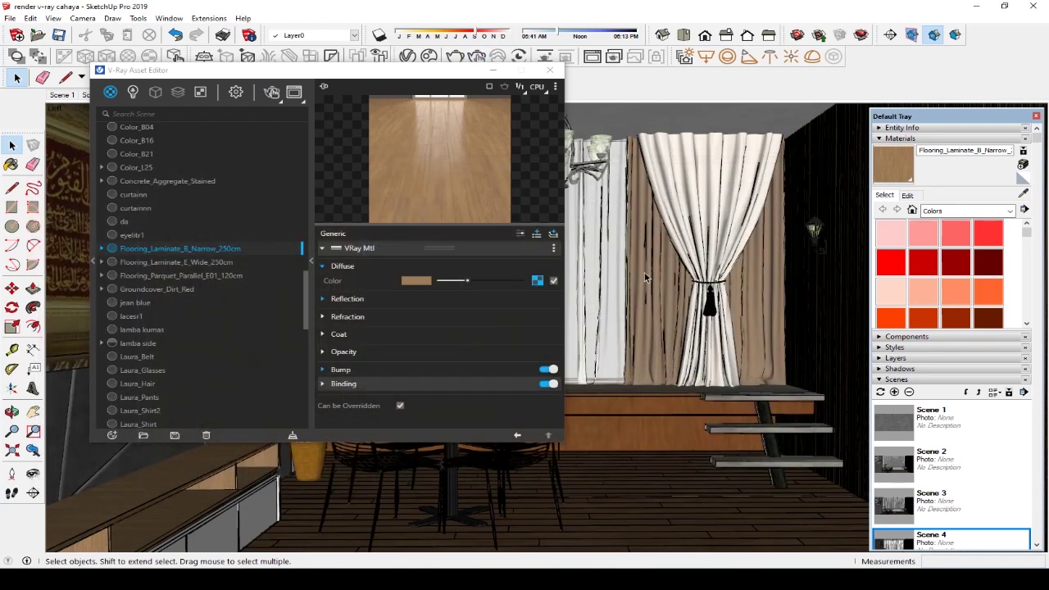
left_click(551, 70)
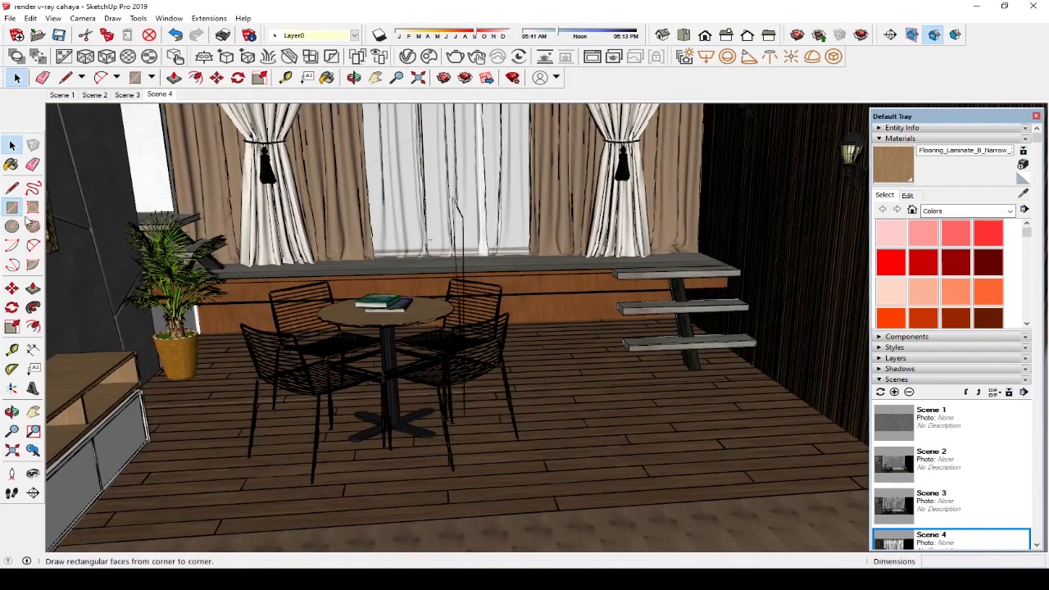
Draw a rectangle on the floor under the dining table to outline the rug
left_click(13, 208)
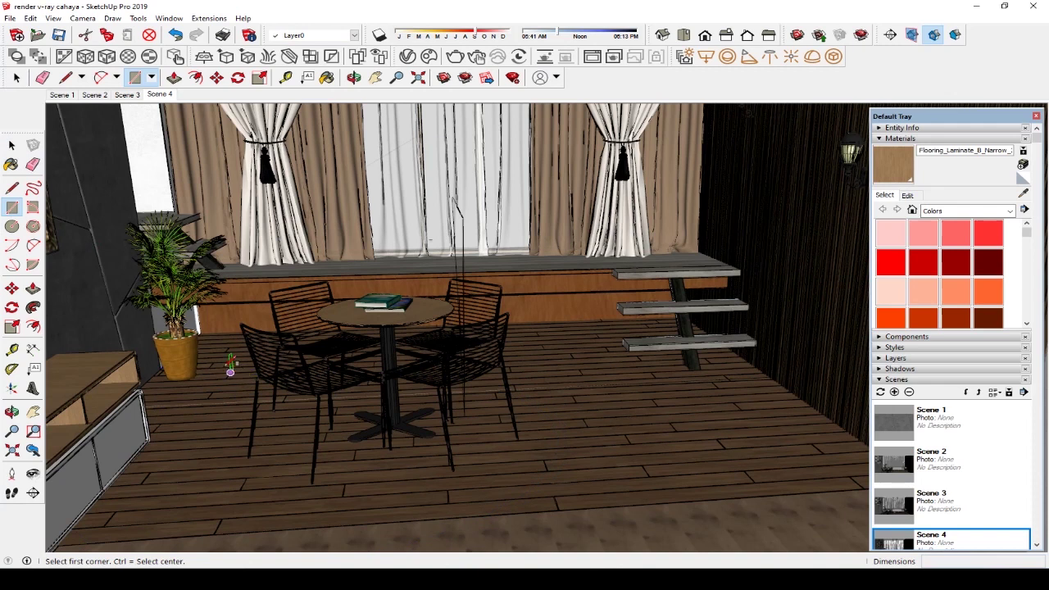
scroll(227, 354, "up", 1)
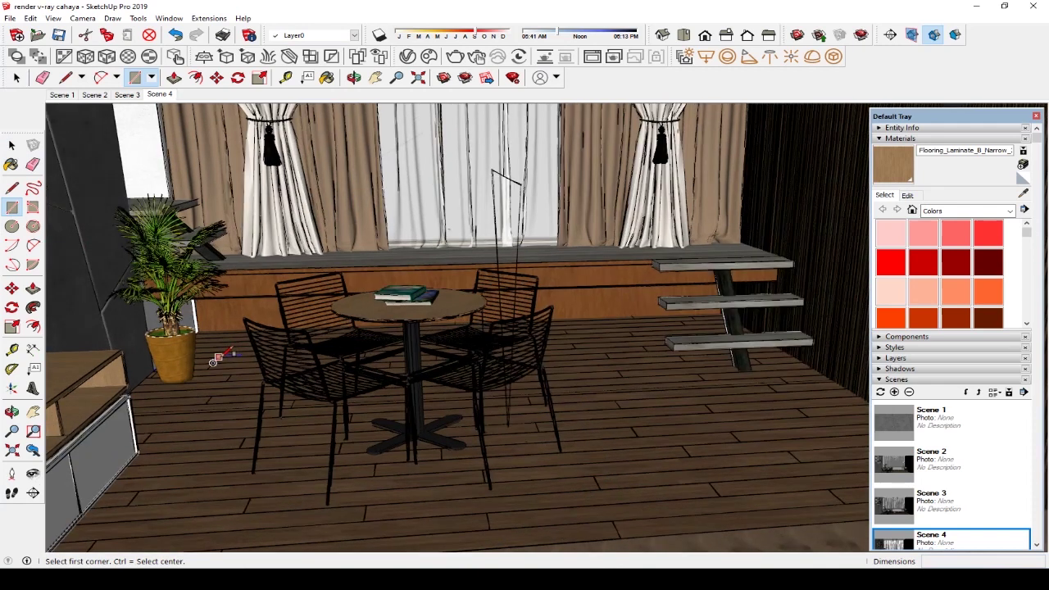
scroll(231, 356, "up", 1)
scroll(213, 361, "up", 1)
scroll(229, 358, "up", 1)
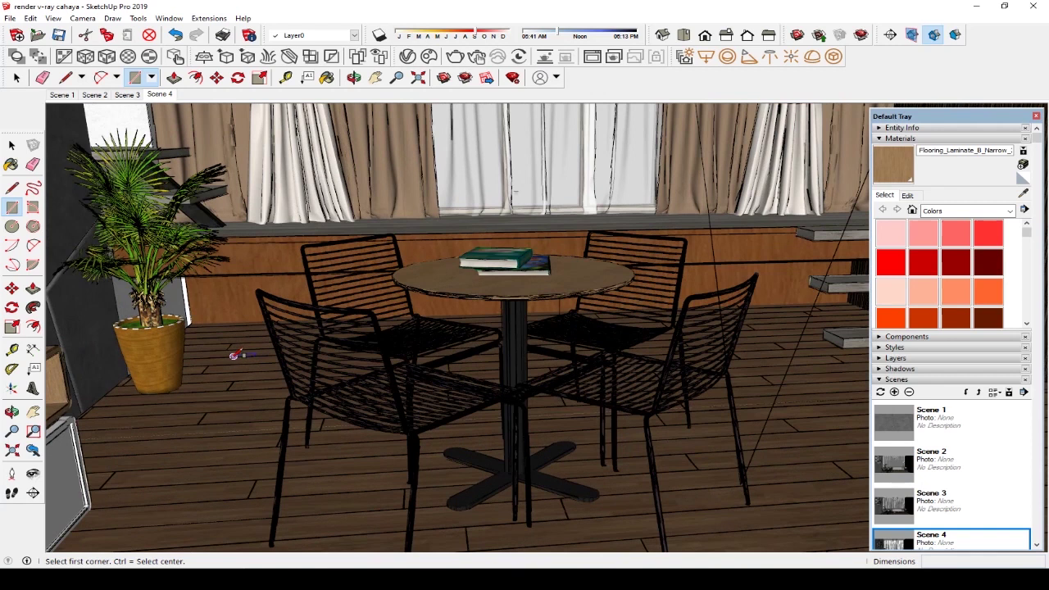
scroll(233, 357, "up", 1)
scroll(233, 358, "up", 2)
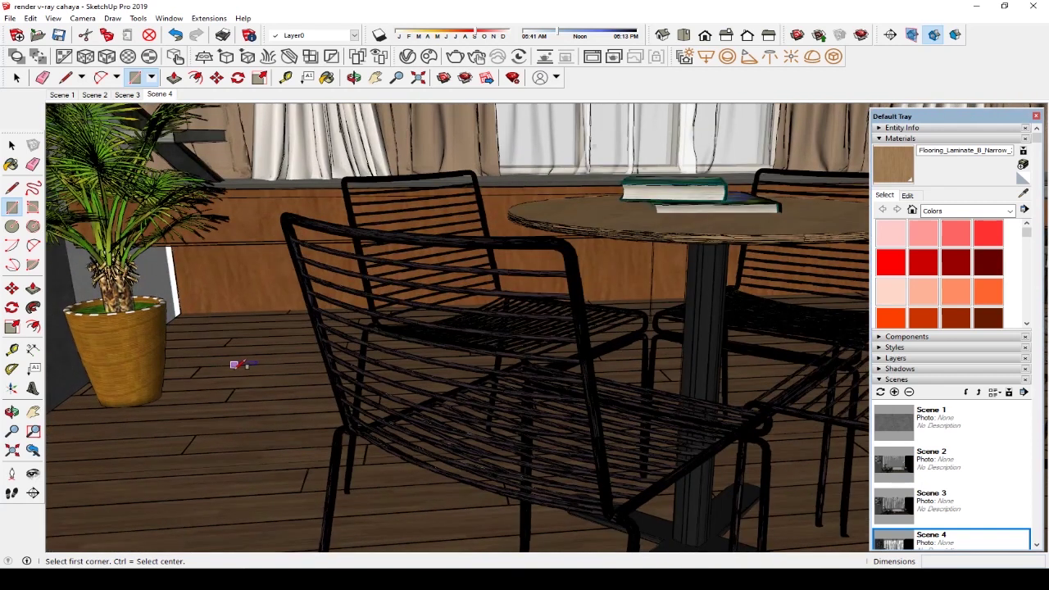
scroll(233, 363, "up", 1)
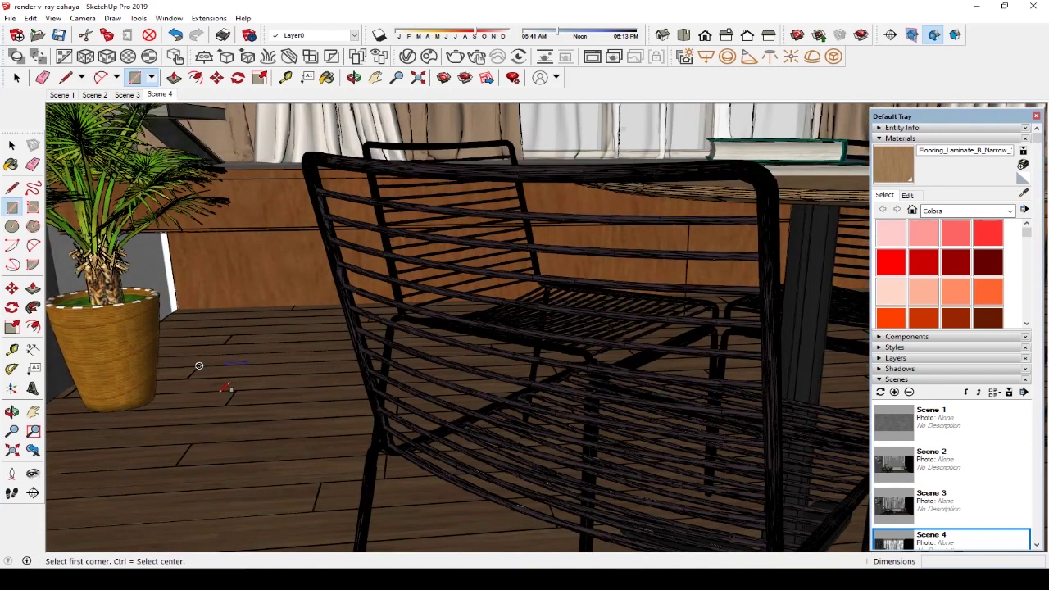
scroll(221, 401, "up", 1)
scroll(220, 433, "up", 1)
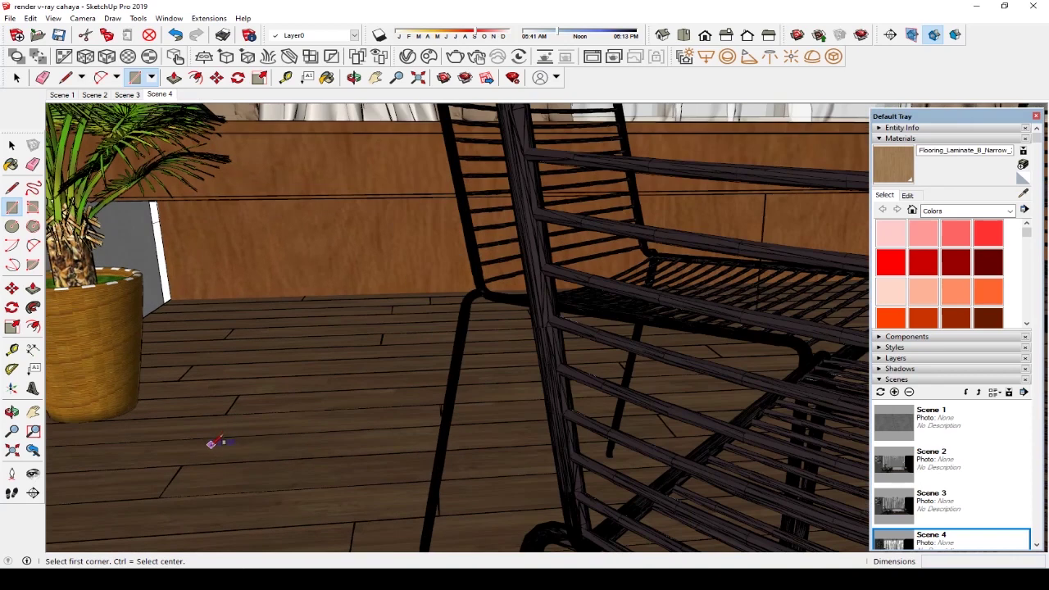
left_click(214, 438)
scroll(237, 426, "down", 1)
scroll(277, 414, "down", 1)
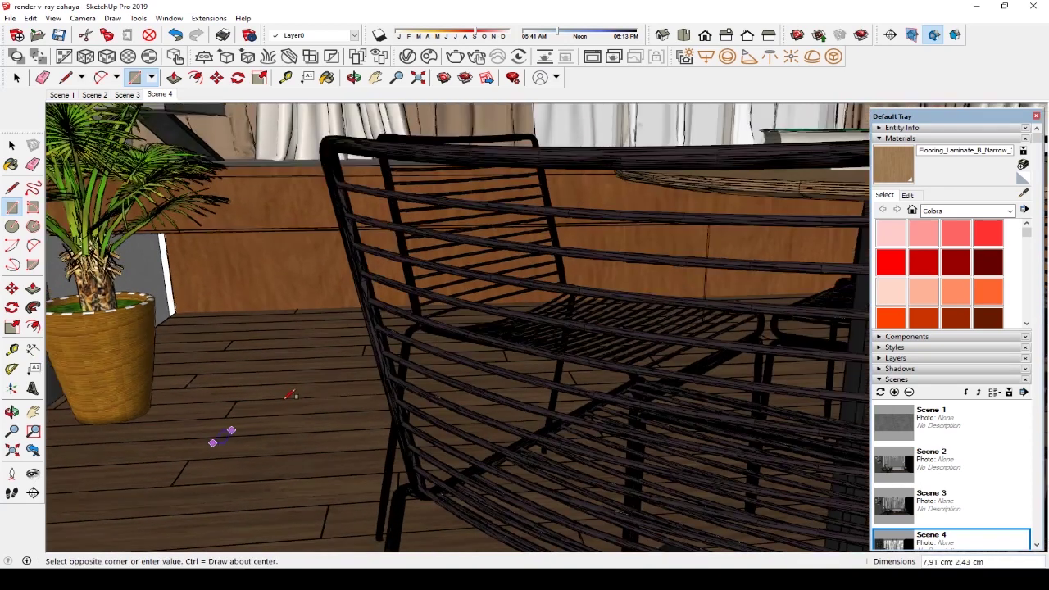
scroll(279, 371, "down", 1)
scroll(277, 370, "down", 1)
scroll(279, 370, "down", 1)
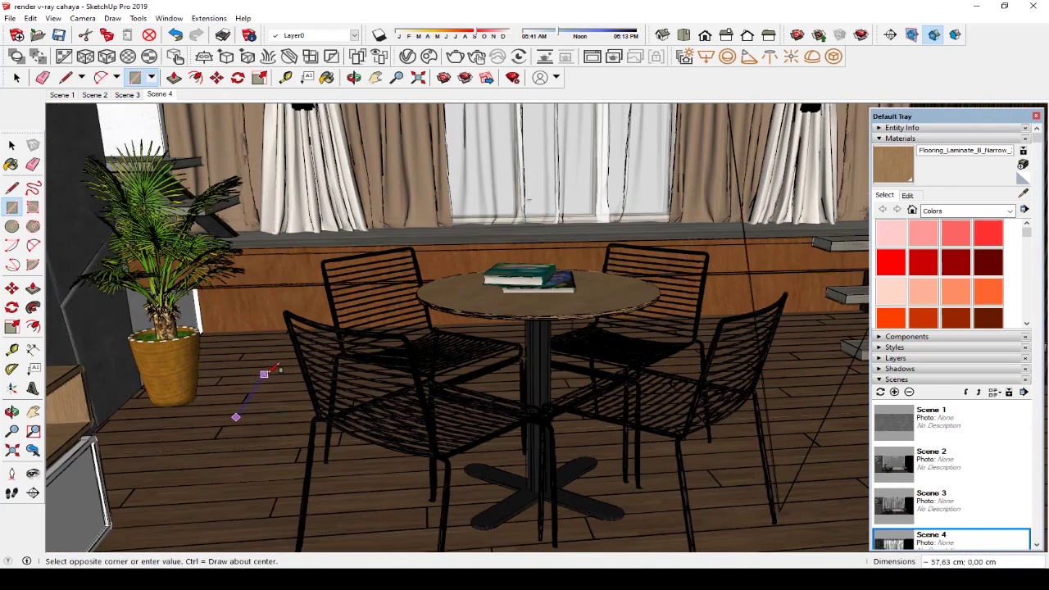
scroll(281, 370, "down", 1)
scroll(523, 497, "down", 1)
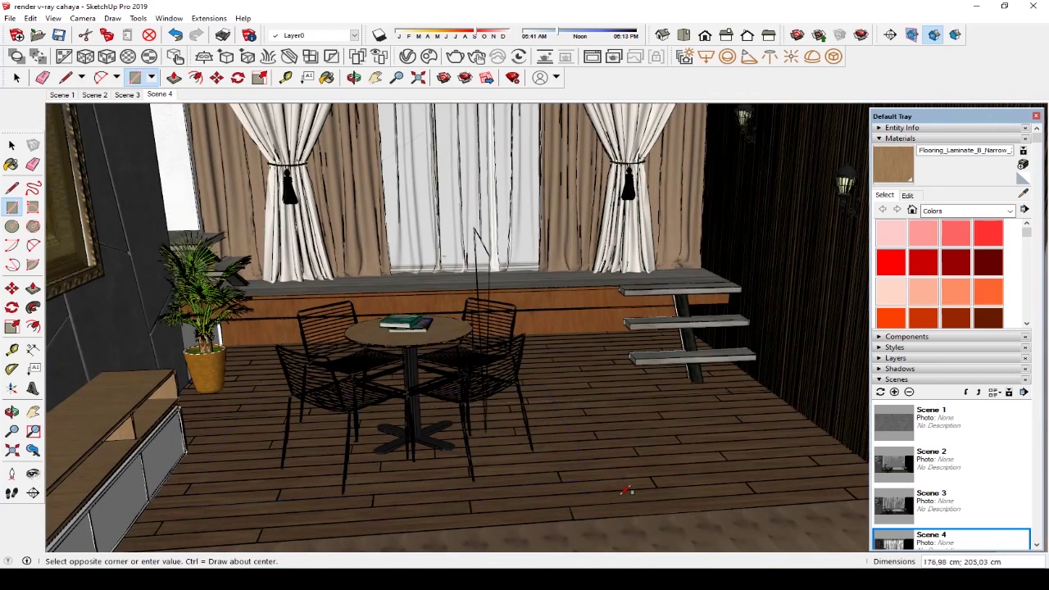
left_click(628, 498)
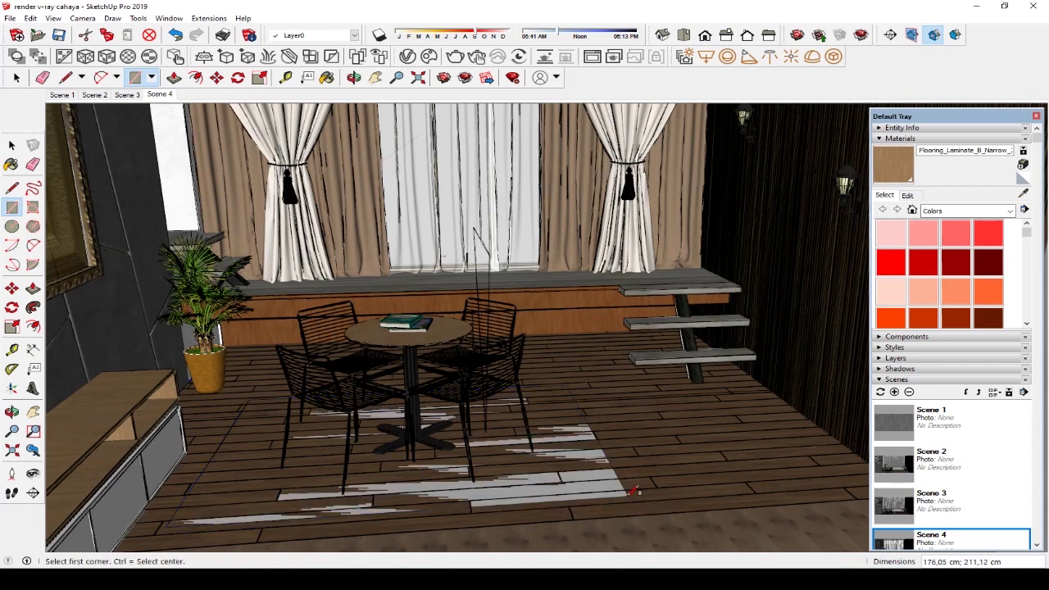
Push/Pull the rug rectangle up 1 cm into a thin slab
middle_click_drag(537, 460, 522, 427)
scroll(522, 427, "up", 2)
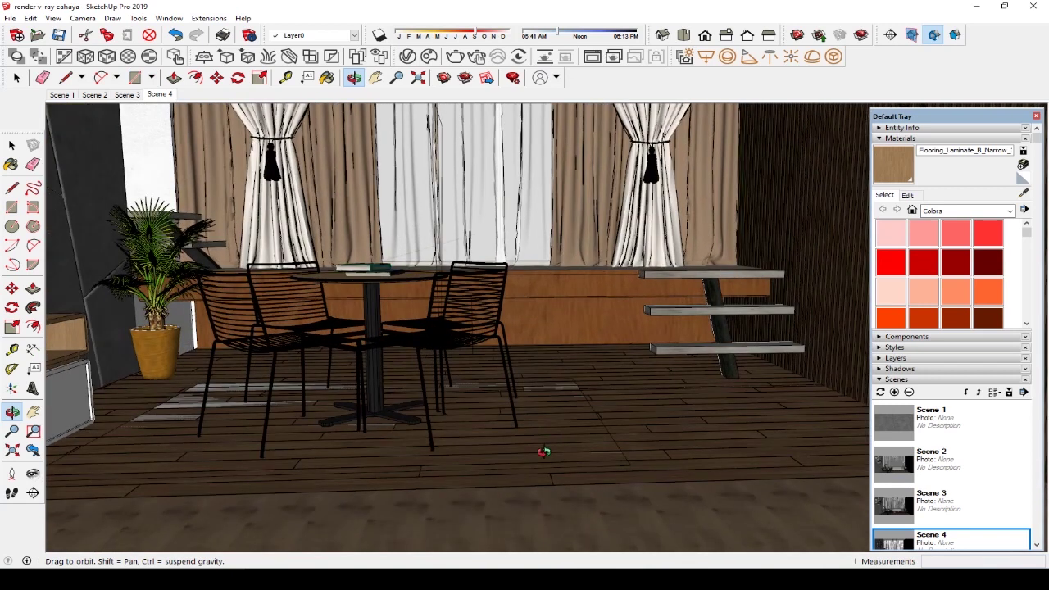
key("p")
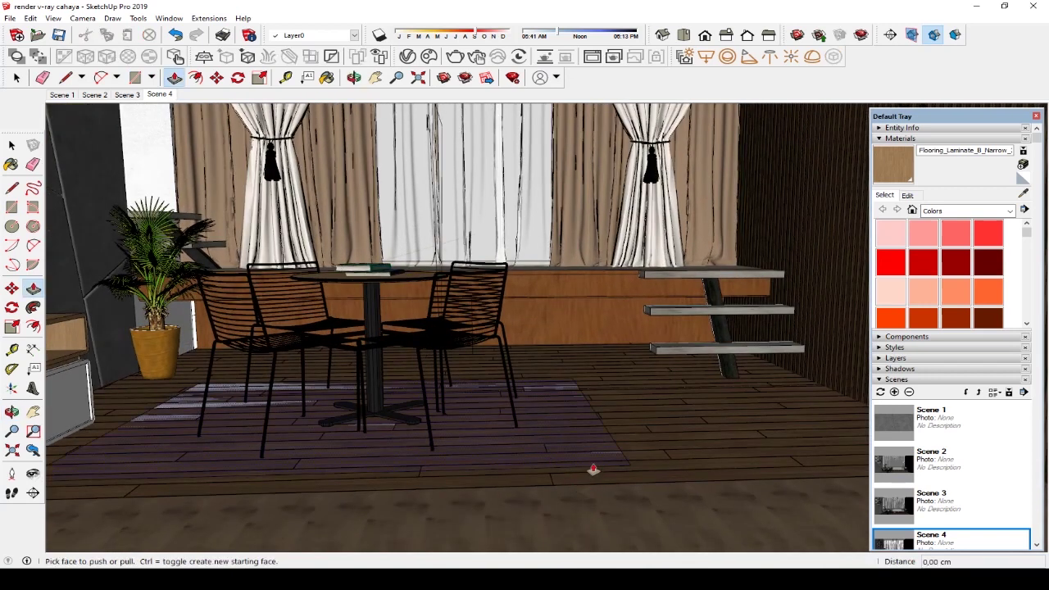
left_click(595, 465)
left_click(590, 452)
key("space")
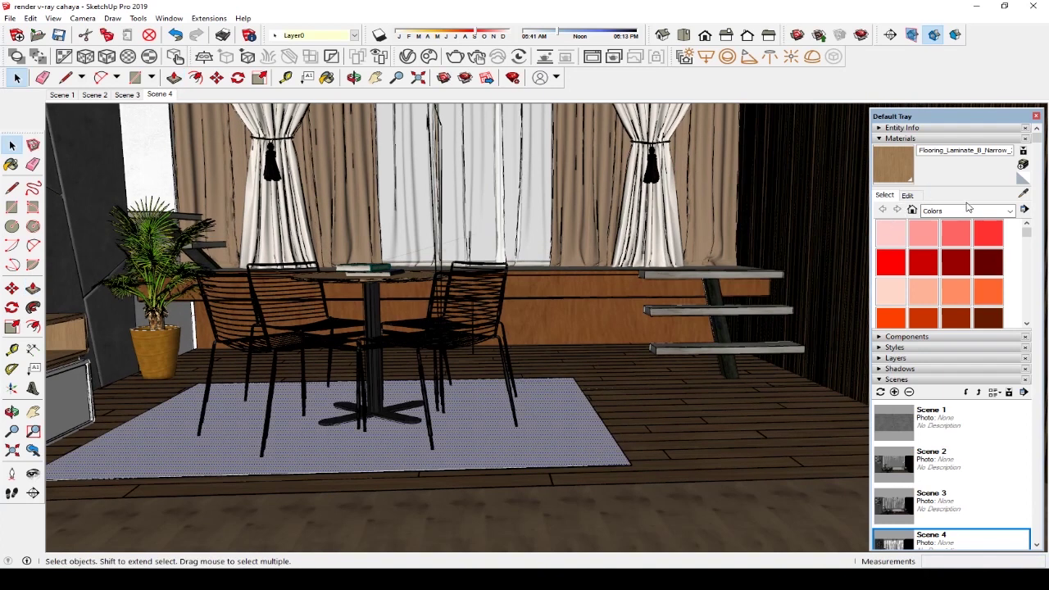
Choose Carpet Diamond Olive from the Carpet and Fabric materials category
left_click(979, 213)
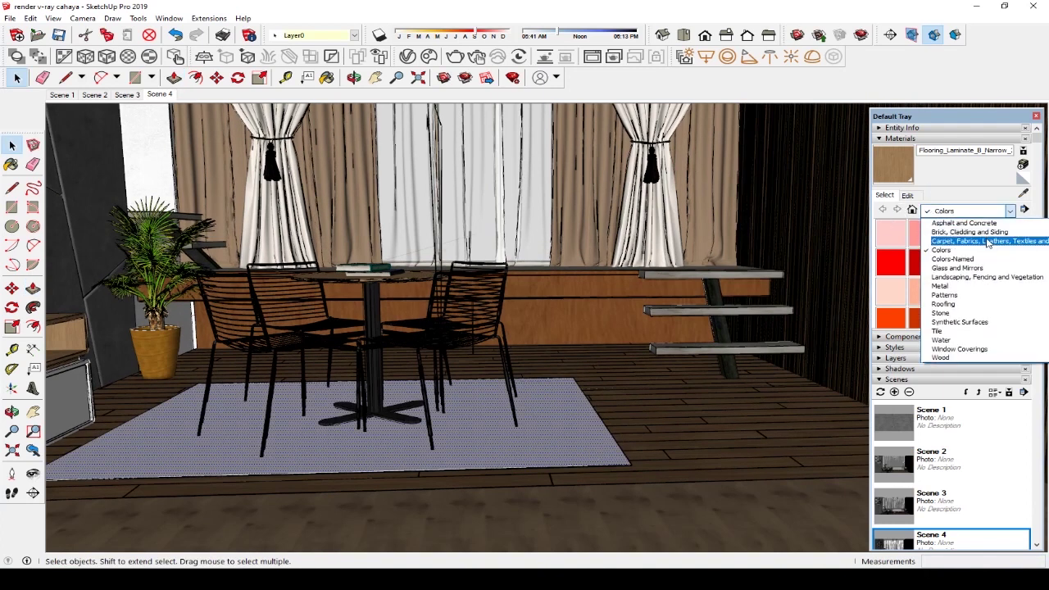
left_click(988, 242)
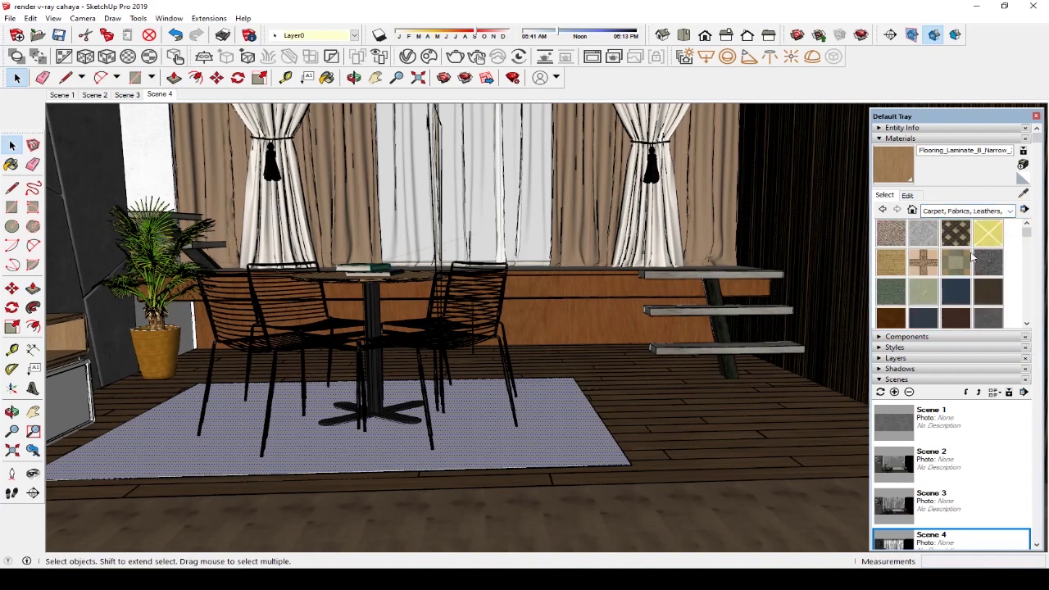
left_click(963, 244)
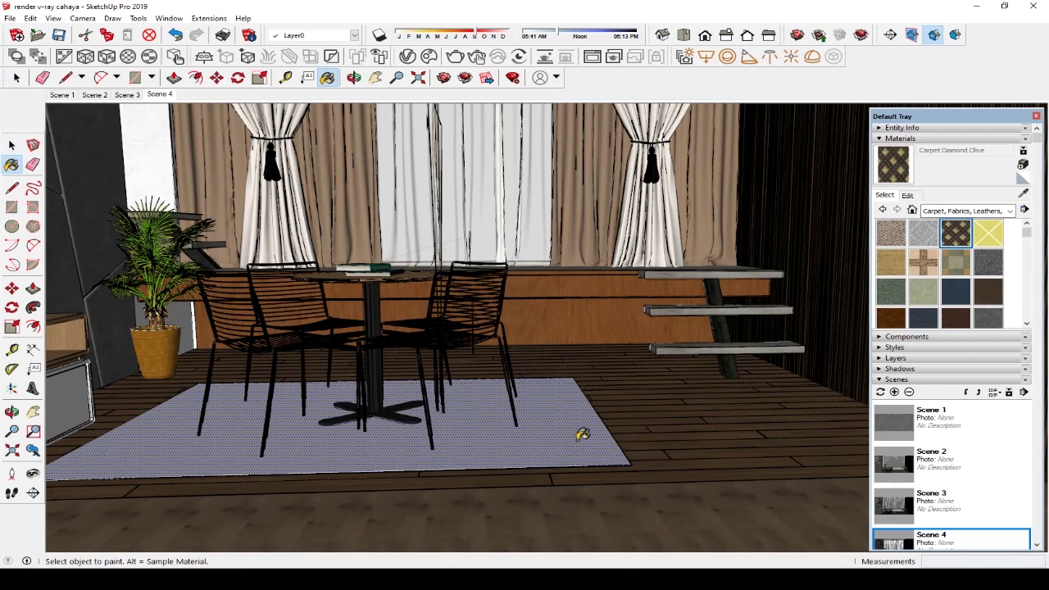
key("space")
Exit the room group, select the rug, and make Carpet Diamond Olive the active paint
double_click(569, 439)
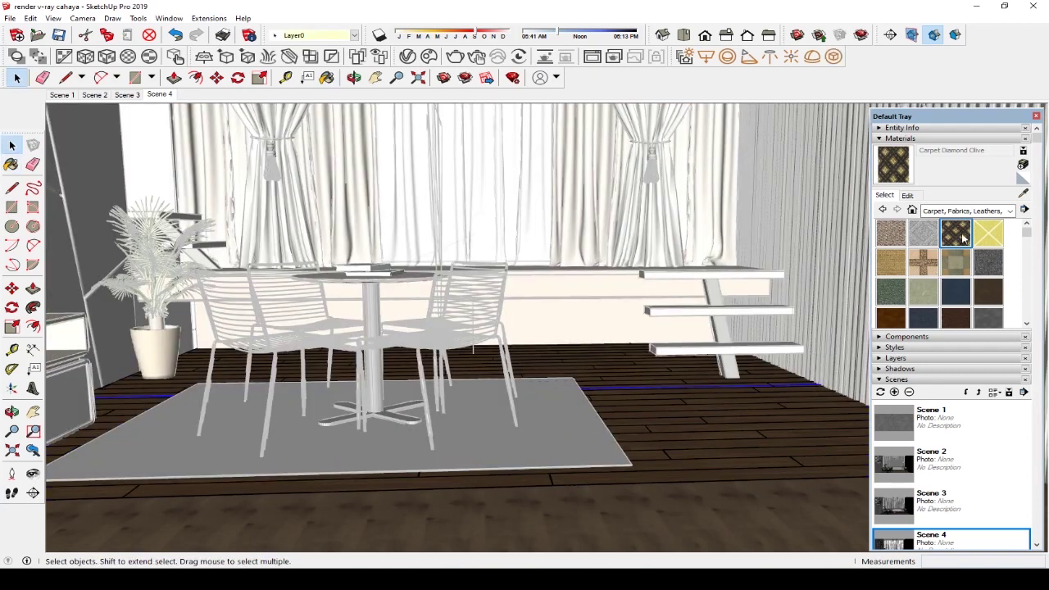
left_click(967, 234)
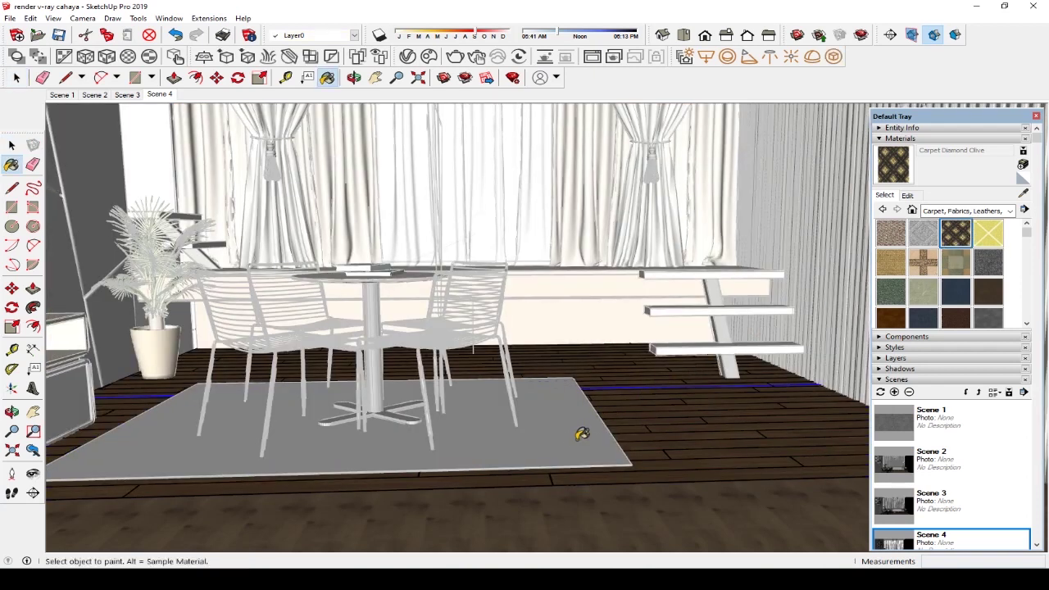
key("space")
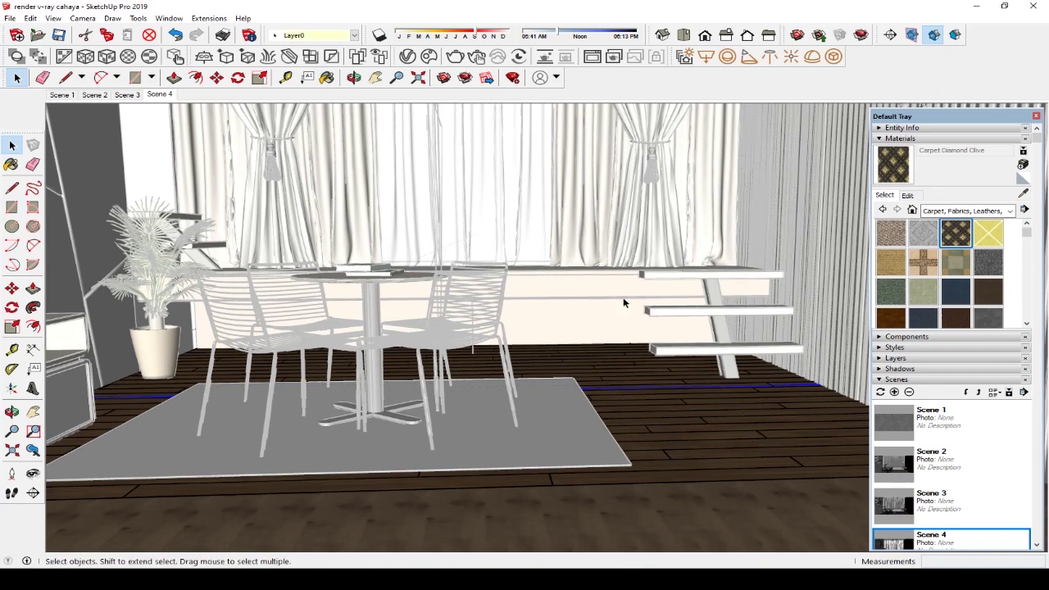
left_click(623, 246)
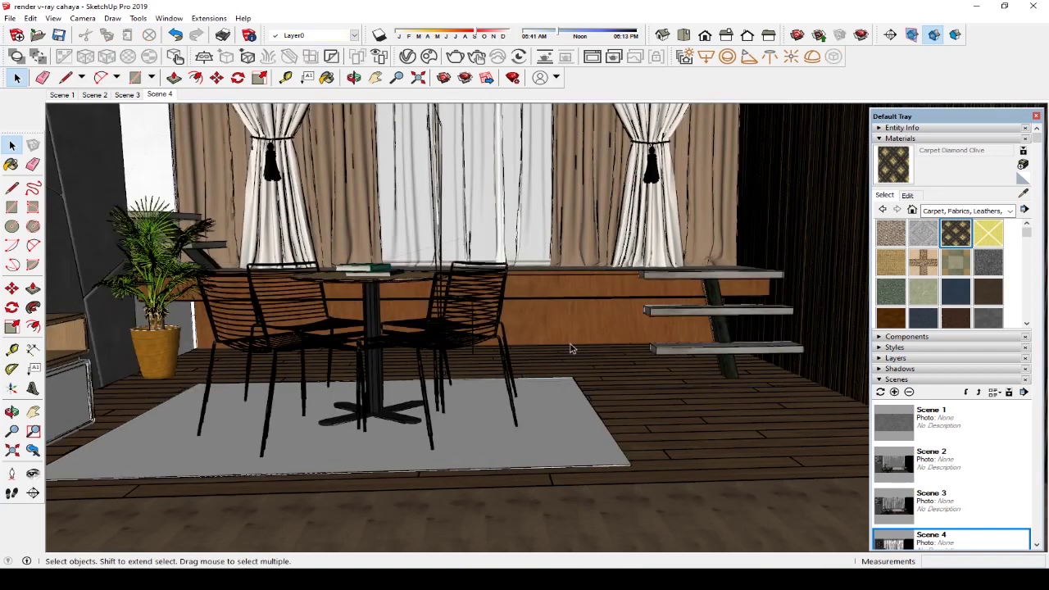
double_click(562, 459)
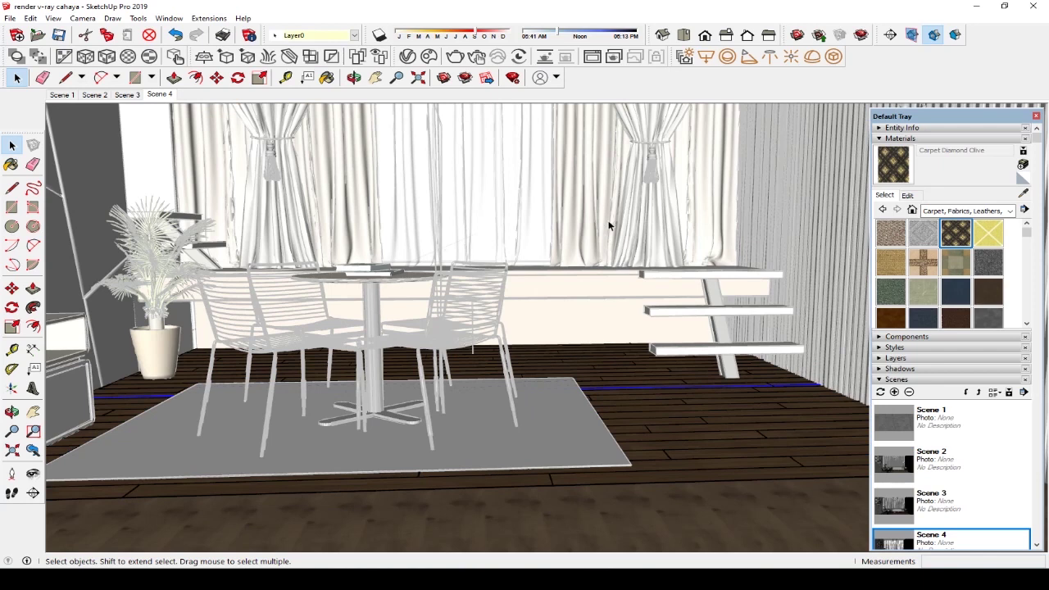
left_click(603, 302)
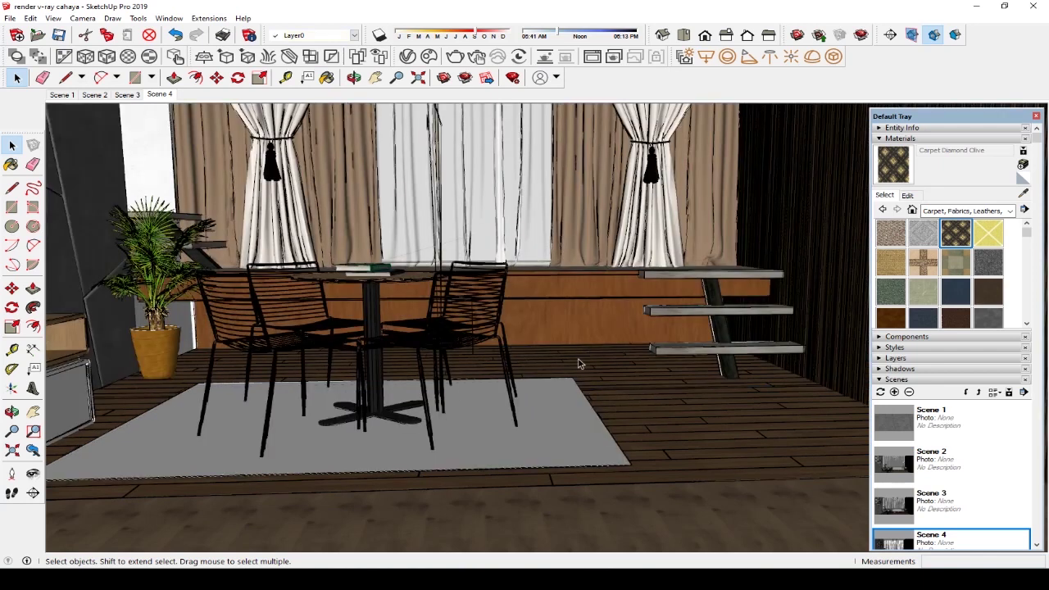
left_click(585, 407)
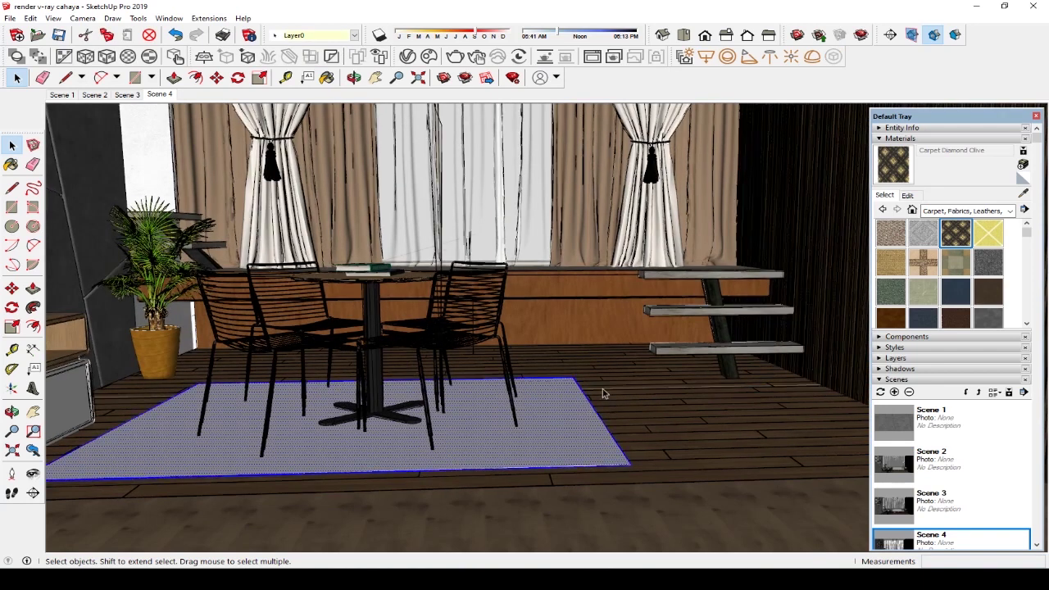
left_click(896, 168)
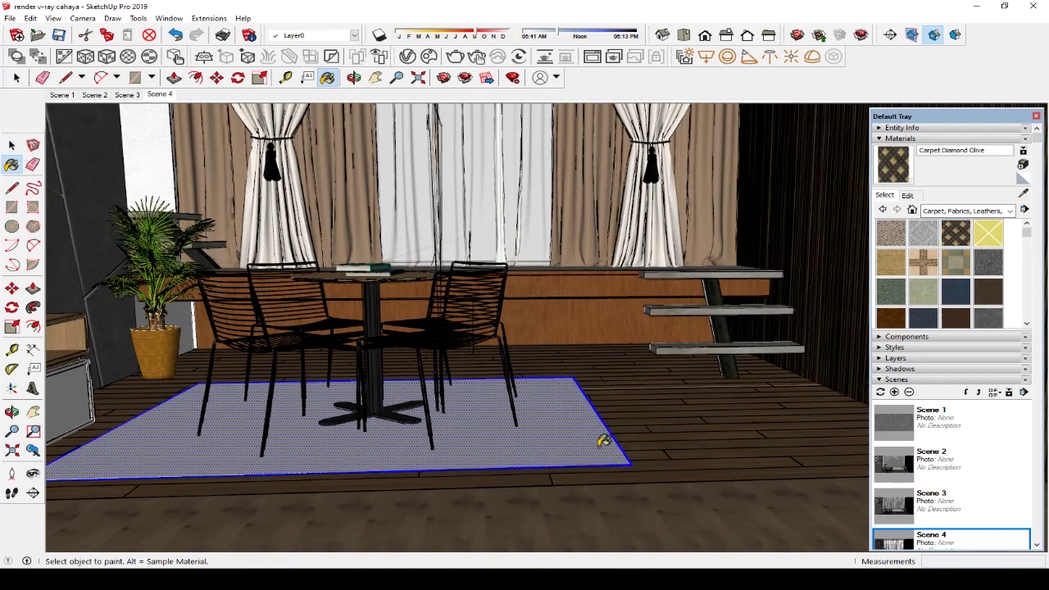
Paint the rug top and its white front edge with Carpet Diamond Olive
scroll(616, 451, "up", 1)
scroll(609, 450, "up", 1)
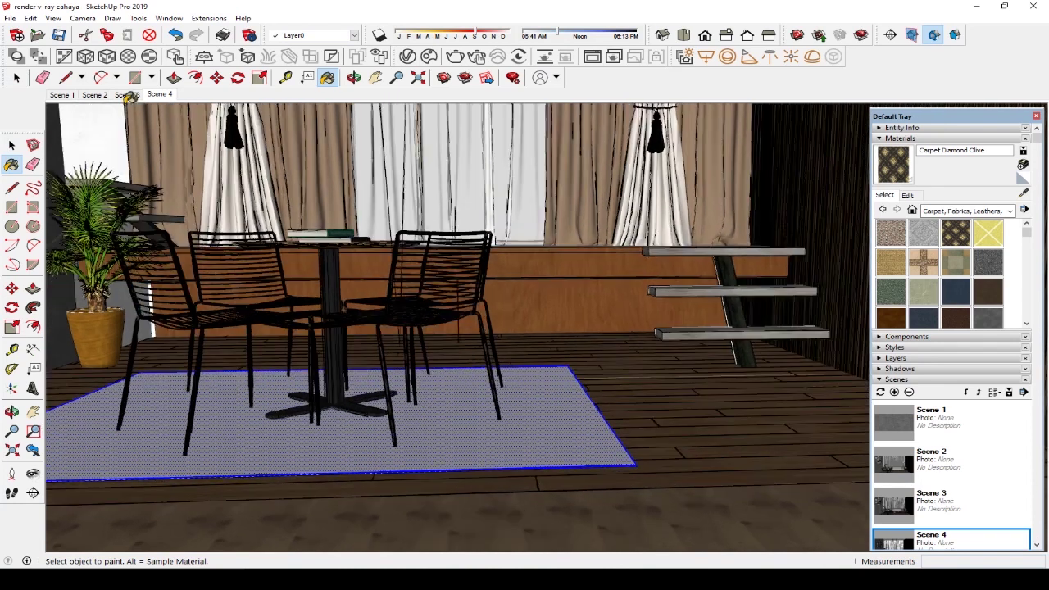
left_click(18, 151)
left_click(18, 151)
scroll(645, 480, "up", 1)
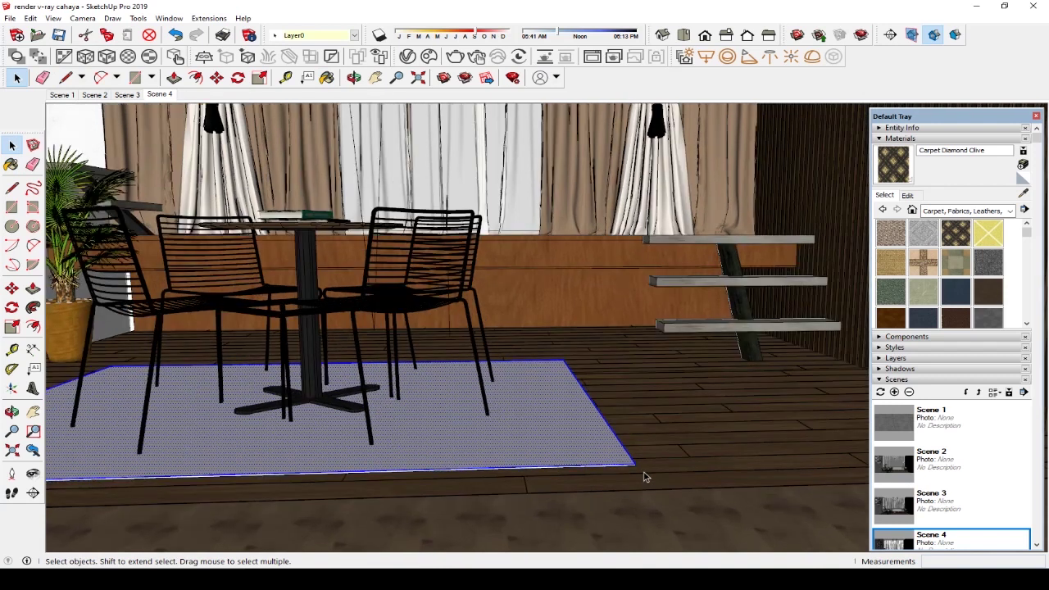
scroll(621, 464, "up", 1)
scroll(621, 464, "up", 1)
left_click(892, 168)
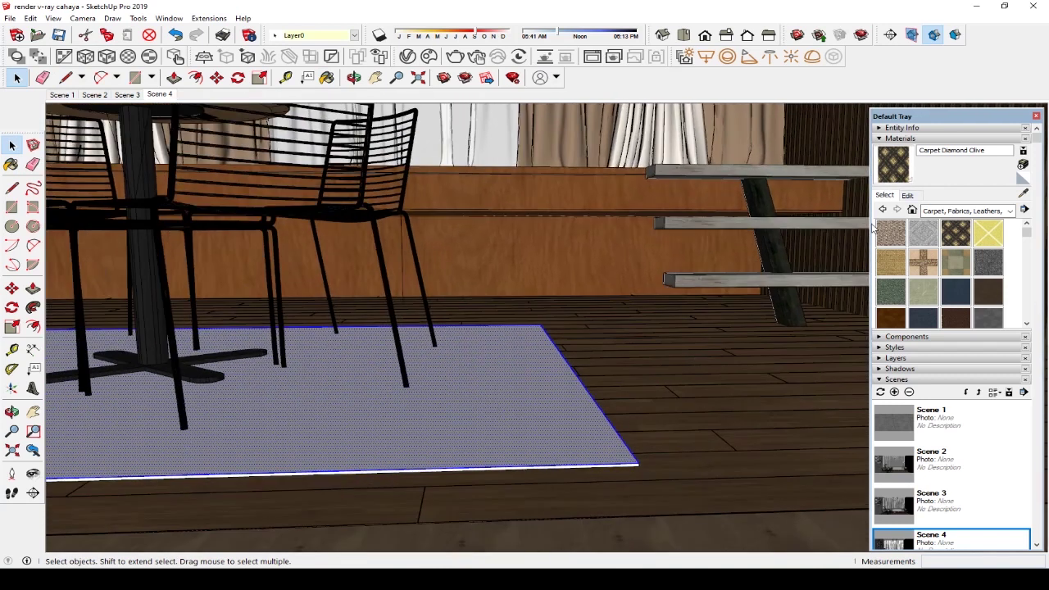
left_click(567, 455)
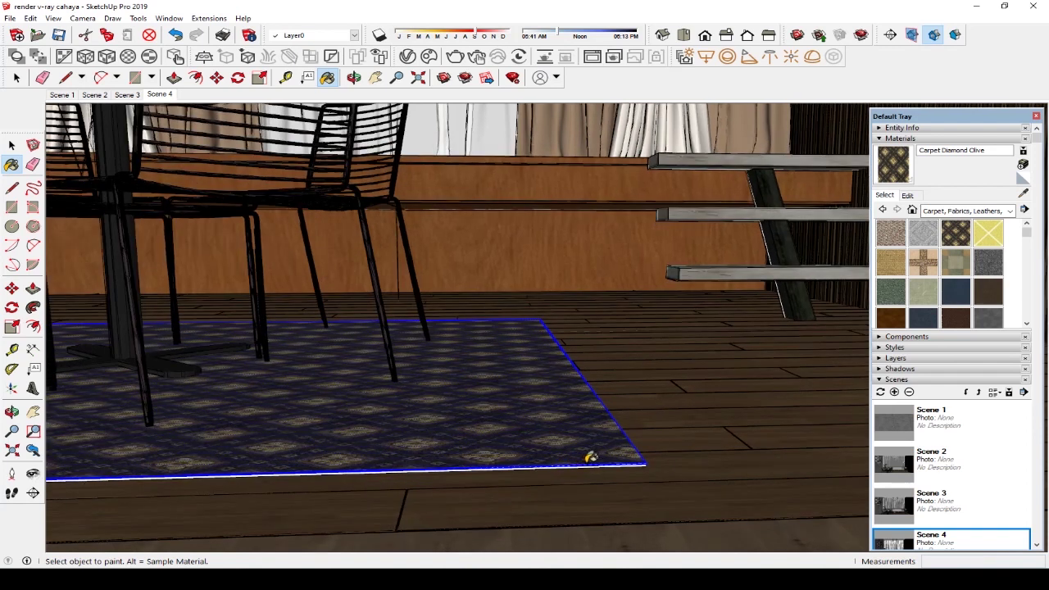
scroll(576, 461, "up", 5)
key("space")
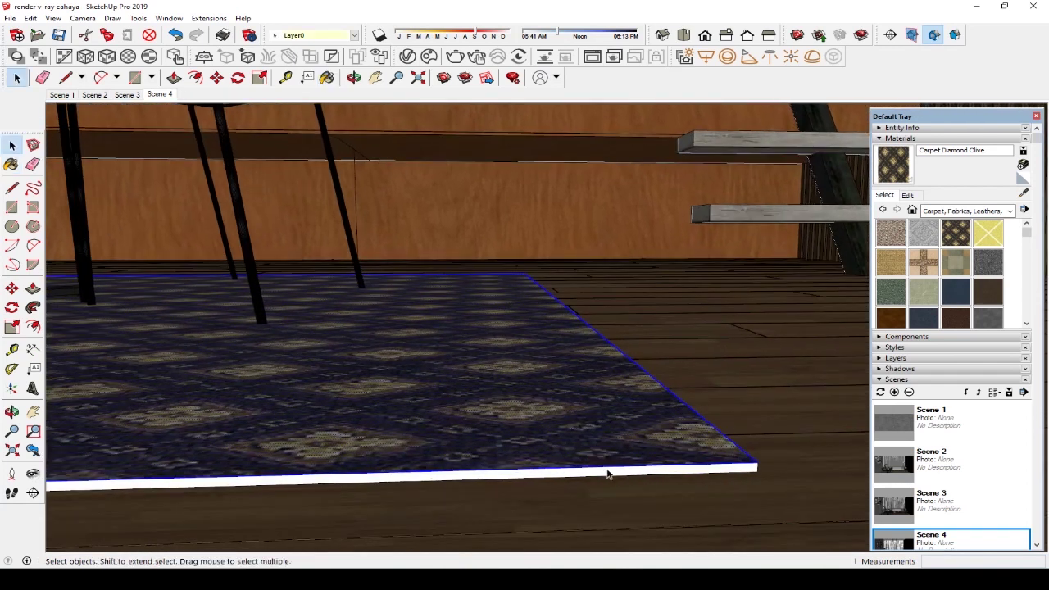
left_click(607, 474)
left_click(905, 167)
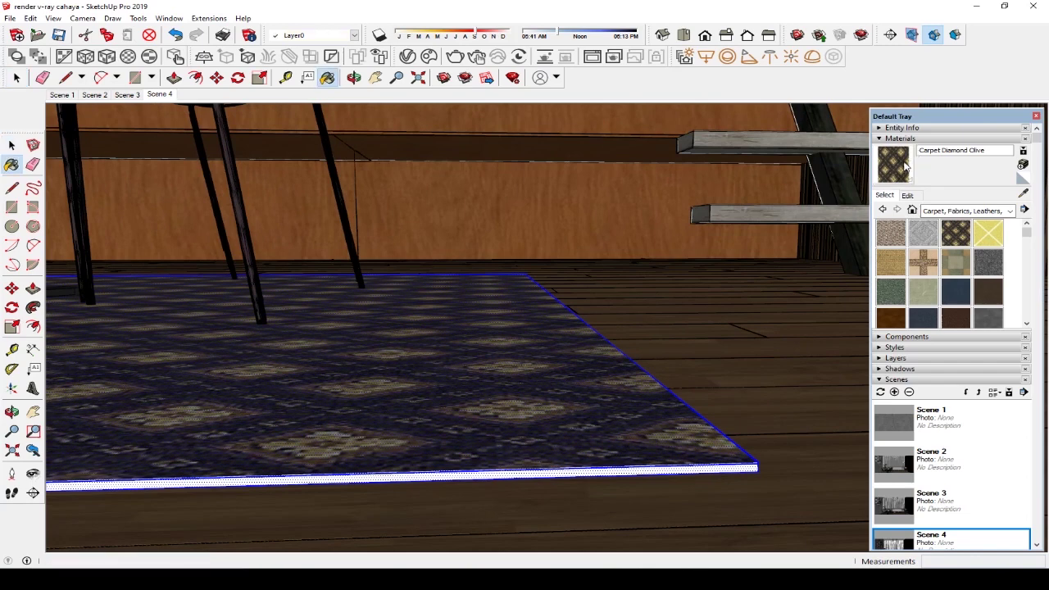
left_click(685, 461)
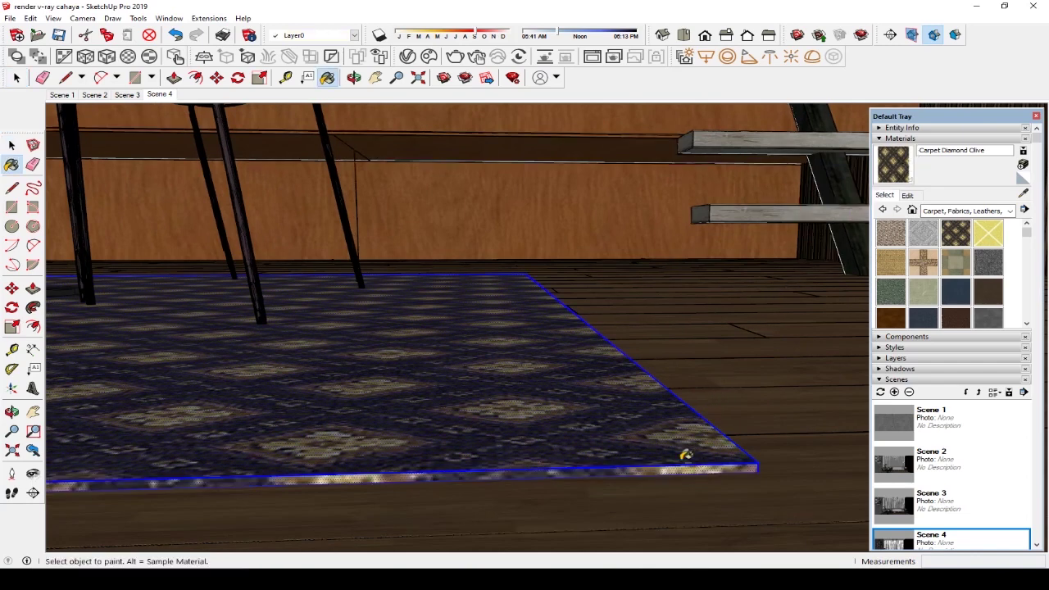
Repaint the rug with Carpet Pattern Leaf Squares Tan instead
scroll(637, 435, "down", 2)
scroll(644, 436, "down", 2)
scroll(651, 438, "down", 2)
scroll(651, 443, "down", 1)
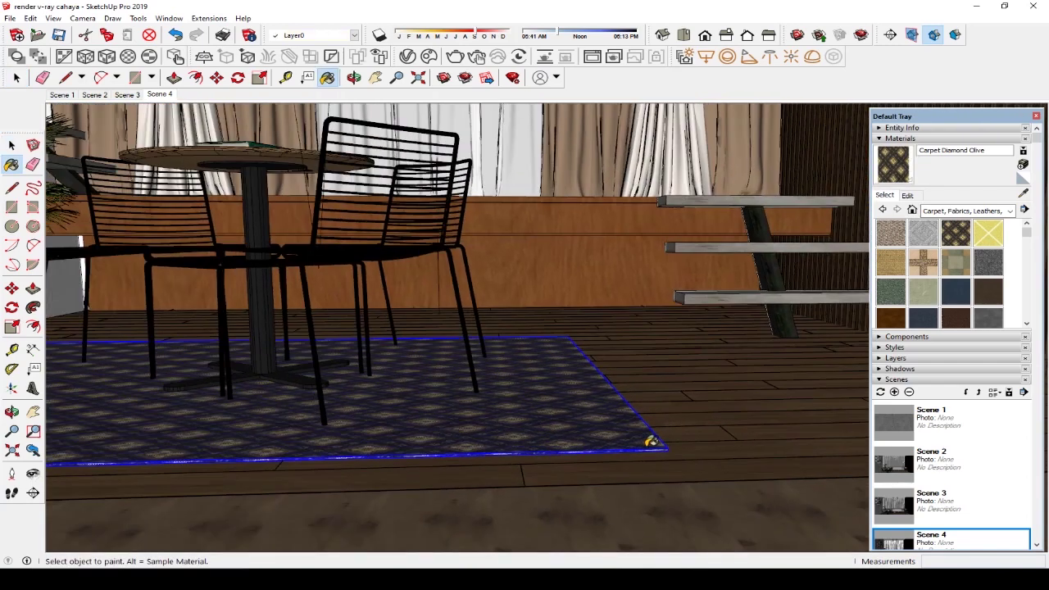
scroll(650, 443, "down", 2)
scroll(645, 432, "down", 2)
scroll(588, 414, "up", 1)
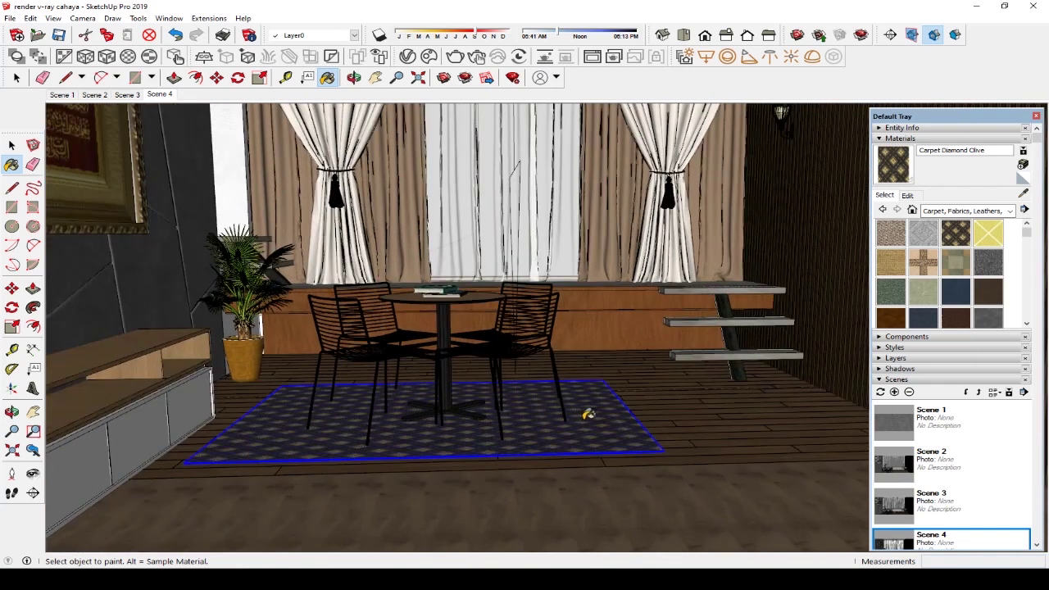
left_click(925, 242)
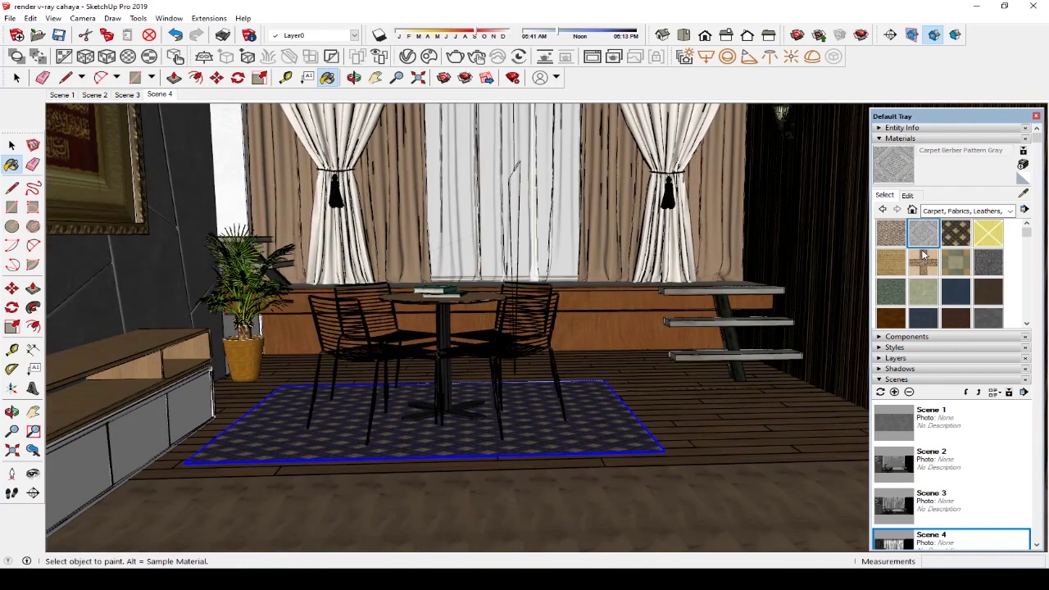
scroll(934, 262, "down", 2)
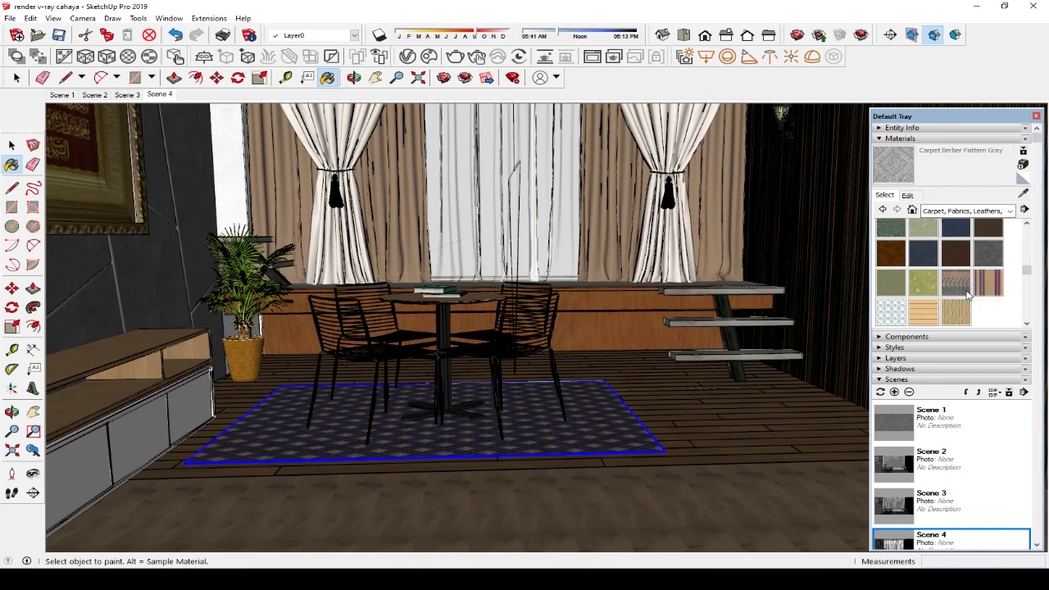
scroll(973, 301, "up", 2)
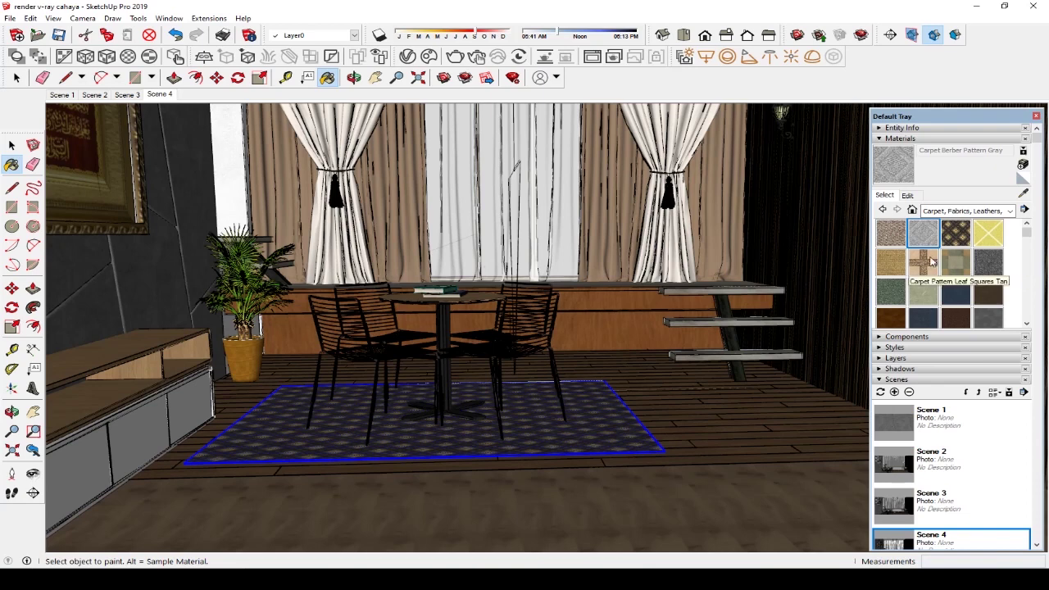
left_click(924, 262)
scroll(634, 443, "up", 1)
scroll(634, 442, "up", 1)
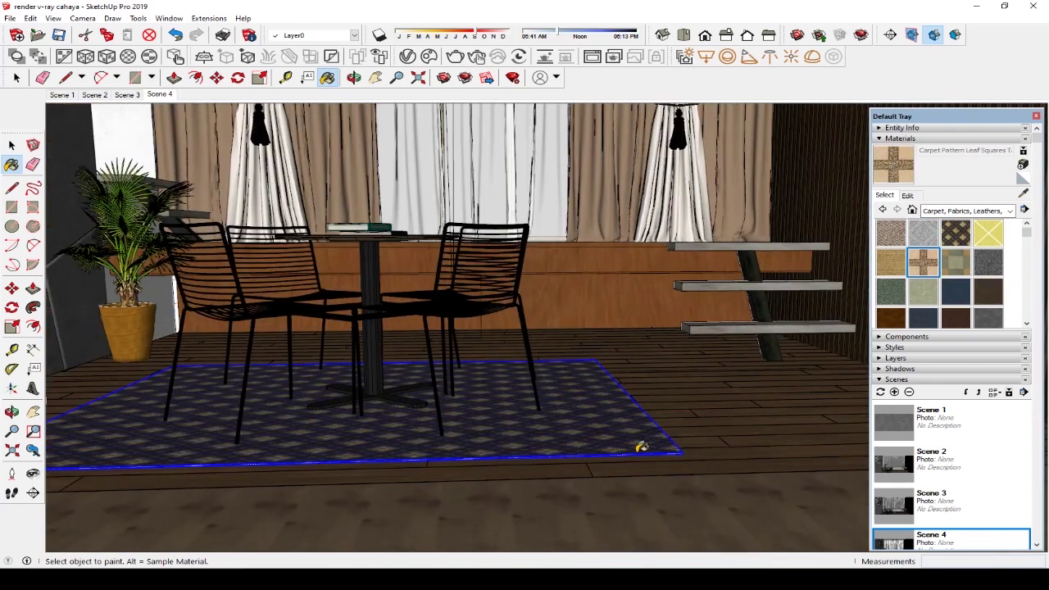
scroll(636, 443, "up", 2)
left_click(642, 442)
scroll(640, 441, "down", 3)
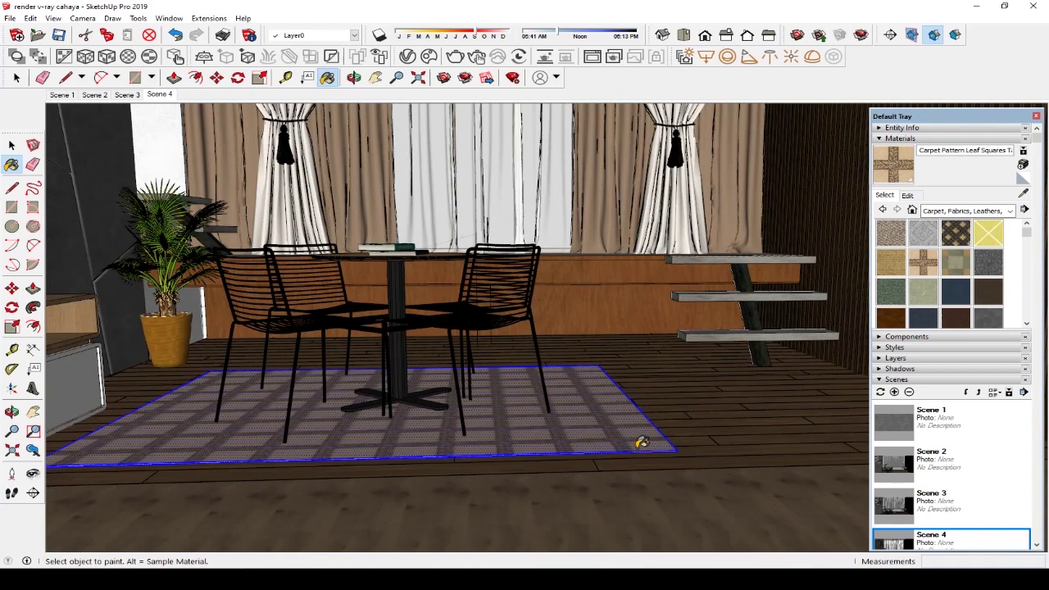
scroll(634, 436, "down", 3)
scroll(623, 431, "down", 1)
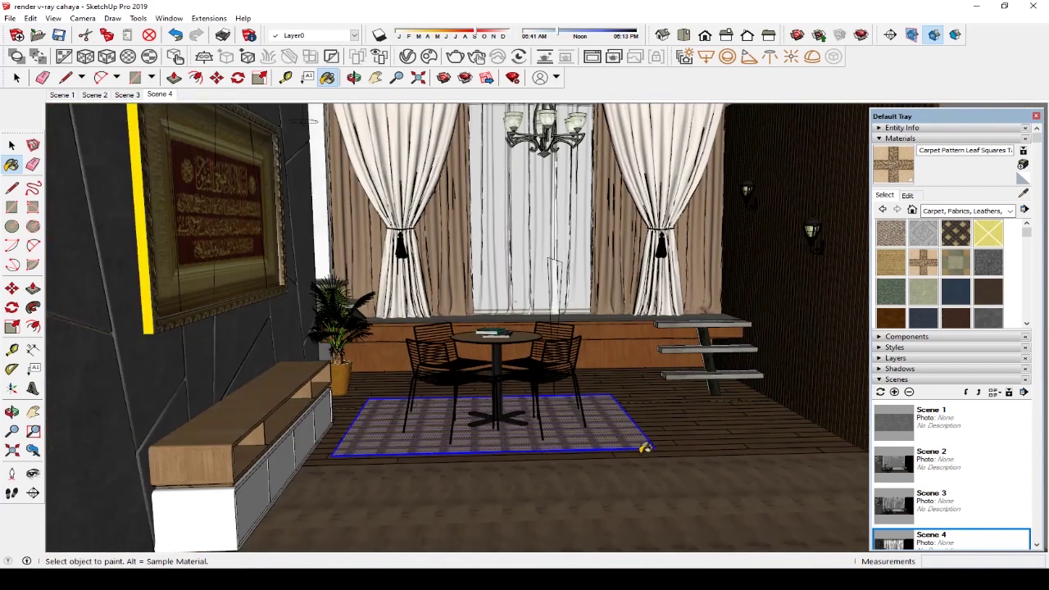
key("space")
Make the rug its own group
left_click(675, 474)
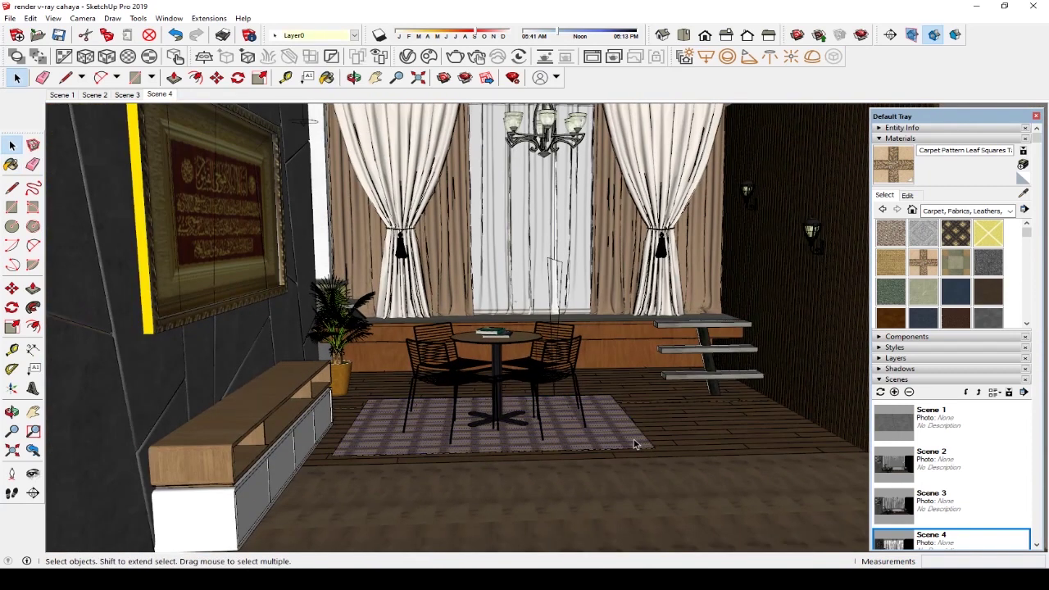
right_click(633, 442)
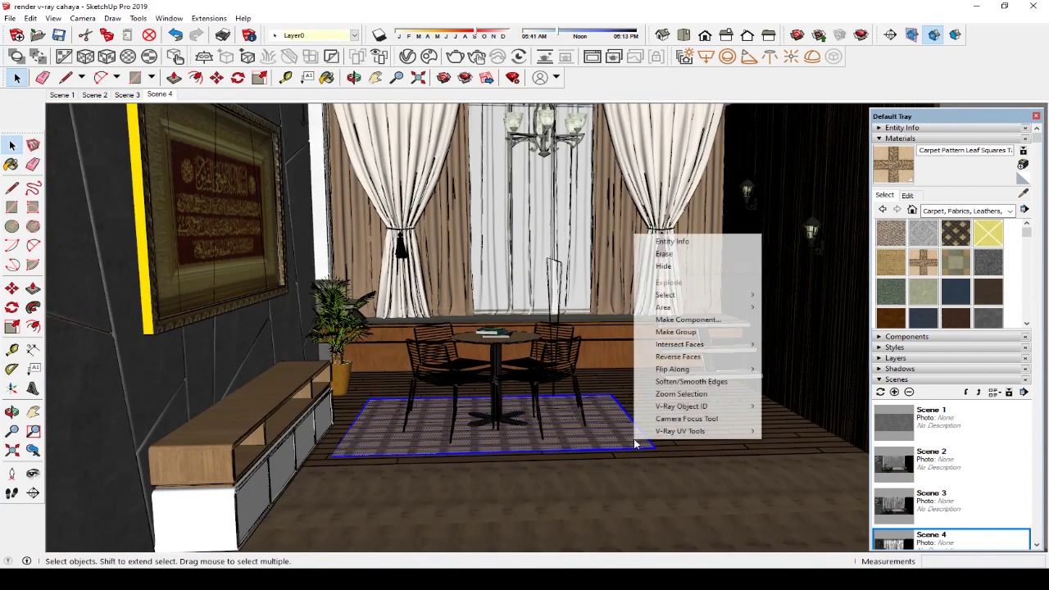
left_click(682, 333)
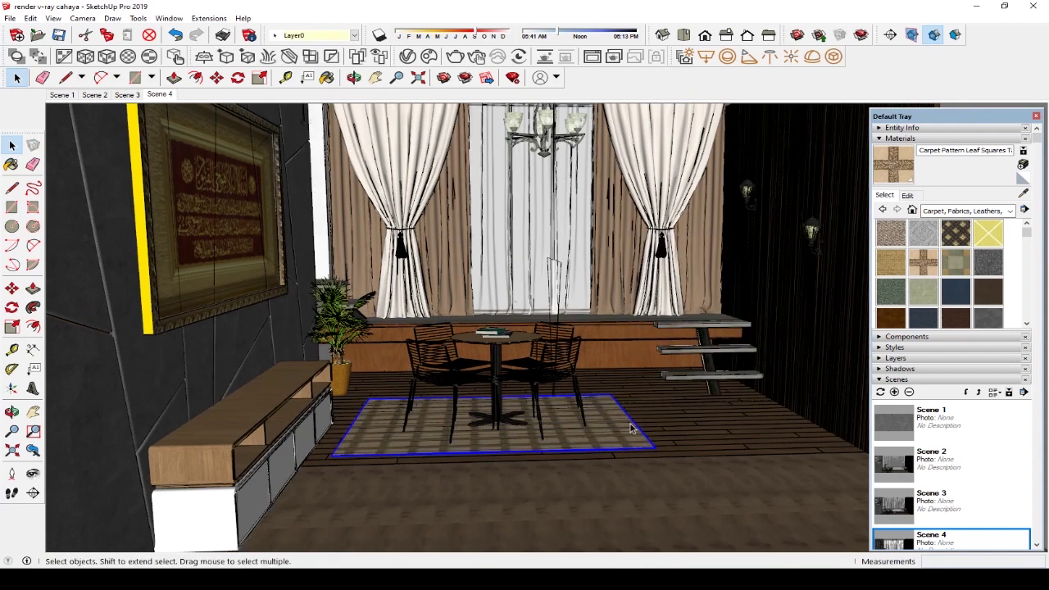
Select the rug group and add V-Ray Fur to it
scroll(631, 429, "up", 2)
scroll(621, 423, "up", 2)
scroll(620, 423, "up", 2)
middle_click_drag(621, 423, 542, 423)
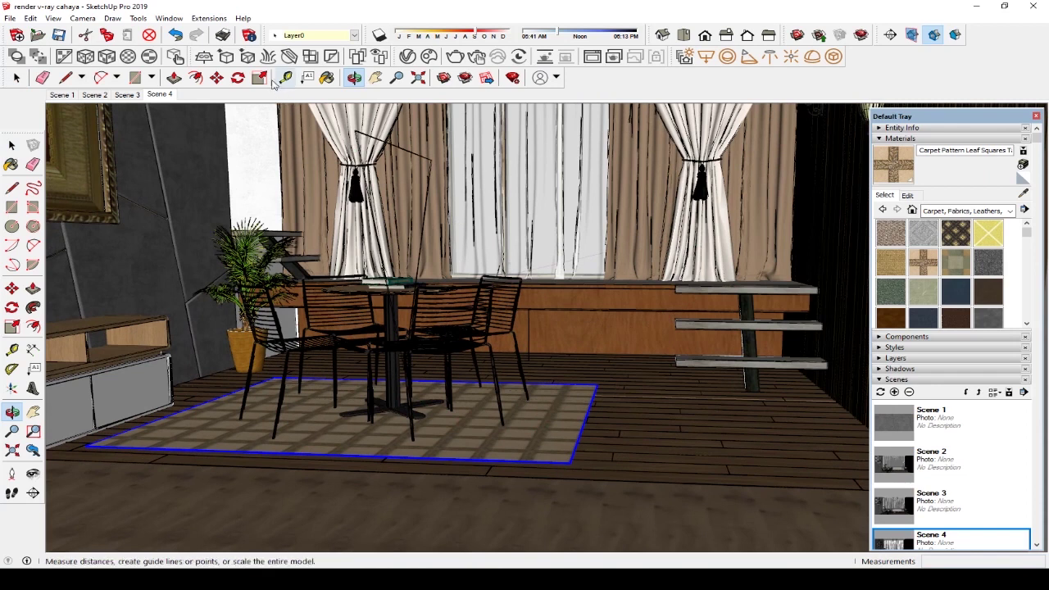
left_click(13, 145)
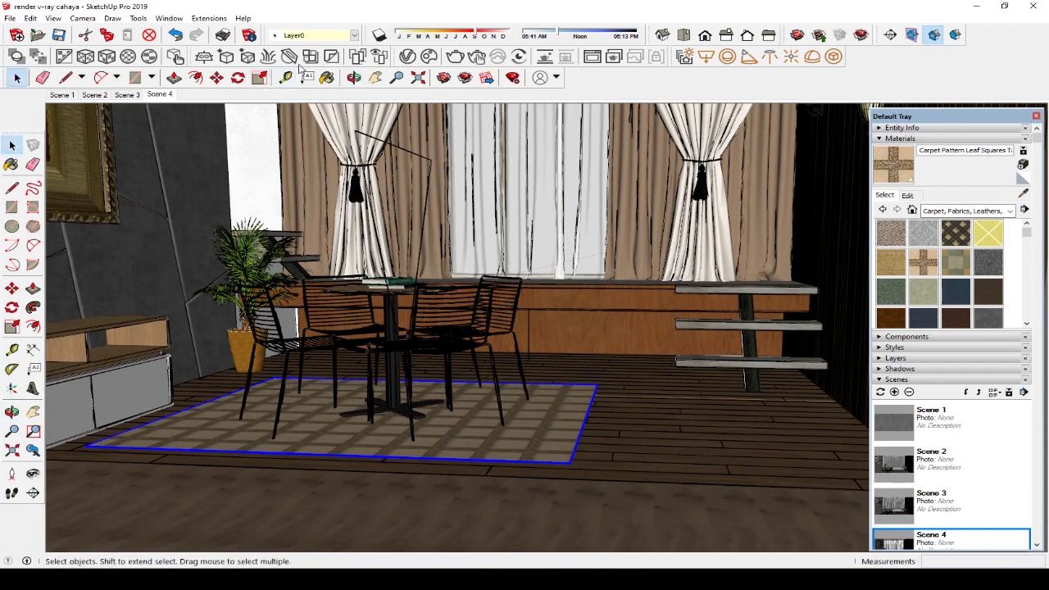
left_click(273, 64)
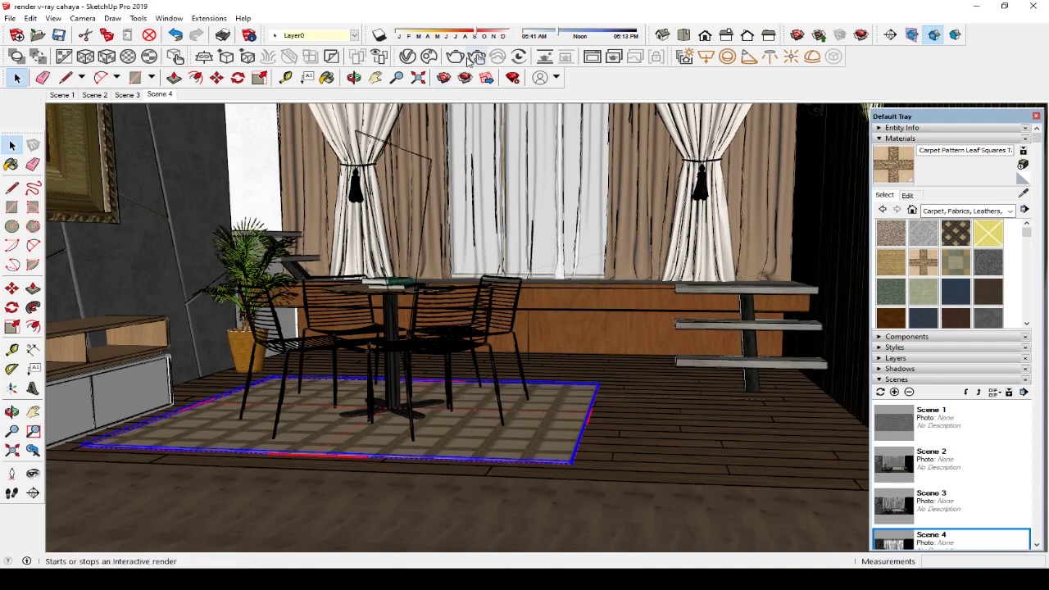
In the rug's Fur settings, set Count (Area) to 10 and Length to about 2.82
left_click(407, 57)
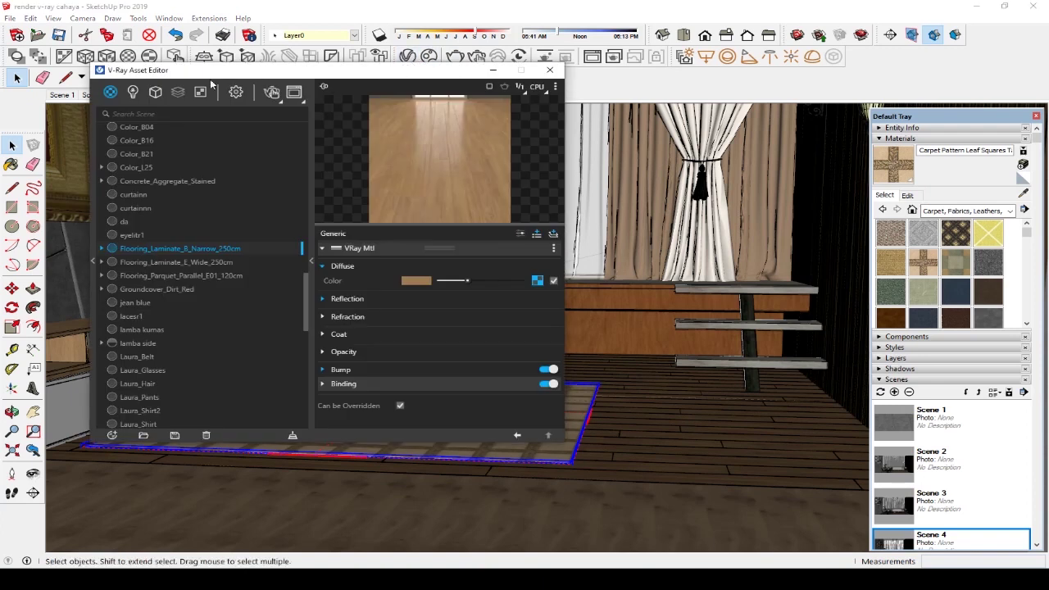
left_click(156, 94)
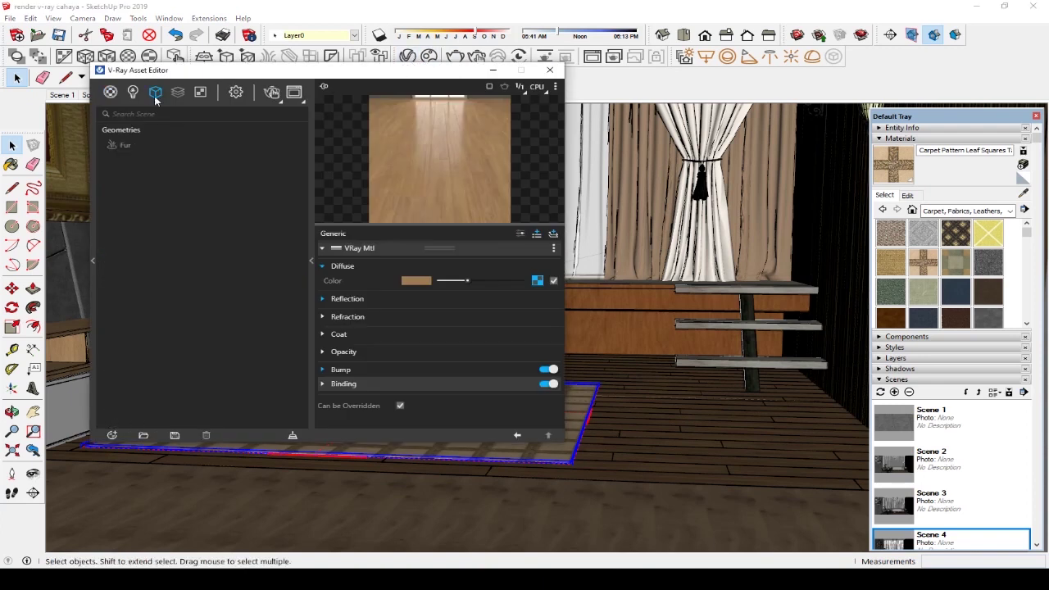
left_click(131, 144)
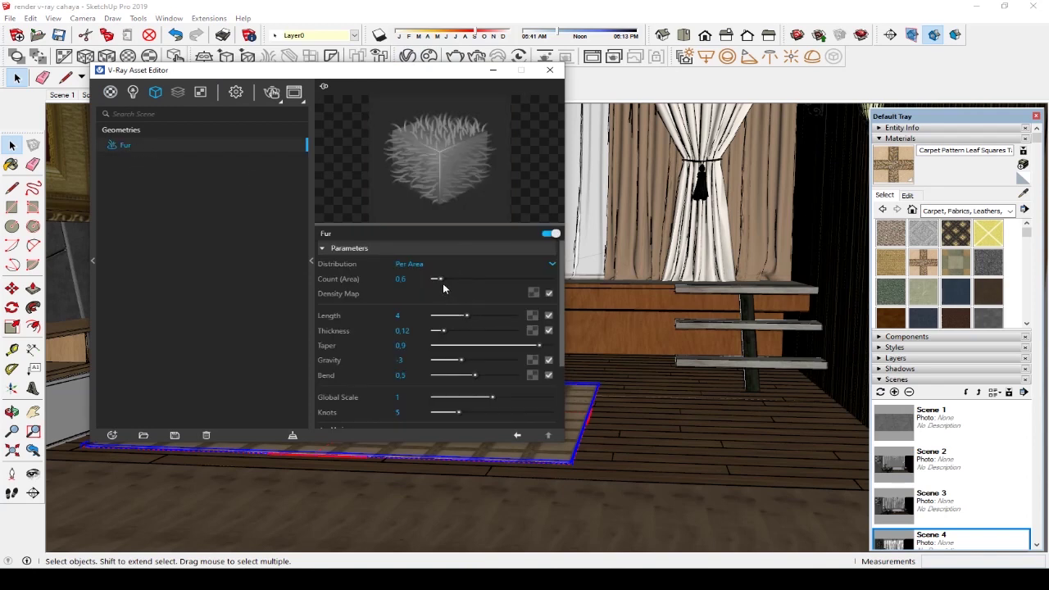
left_click_drag(516, 280, 557, 280)
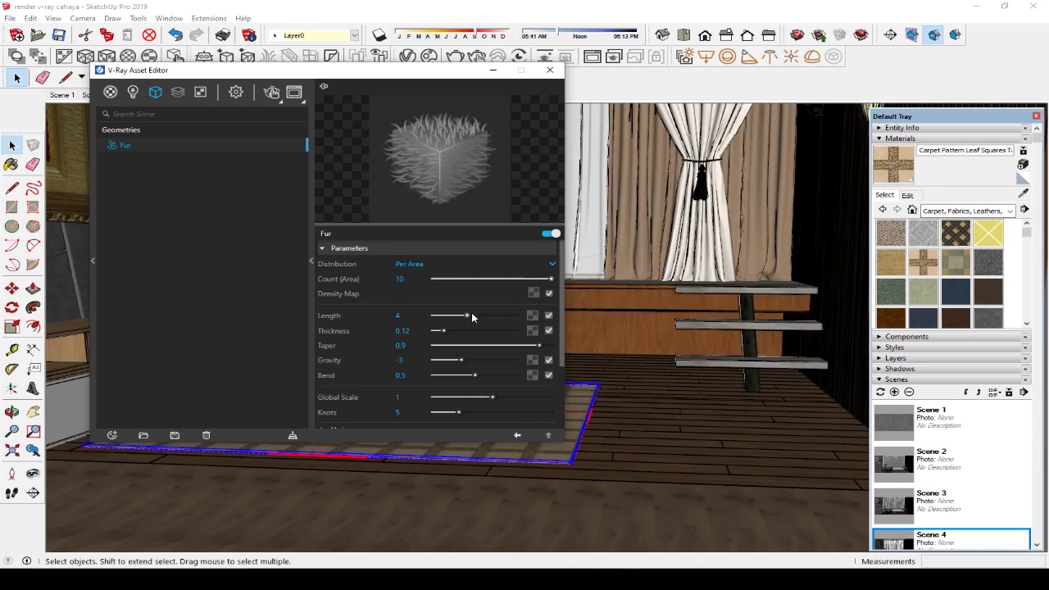
left_click_drag(468, 317, 478, 322)
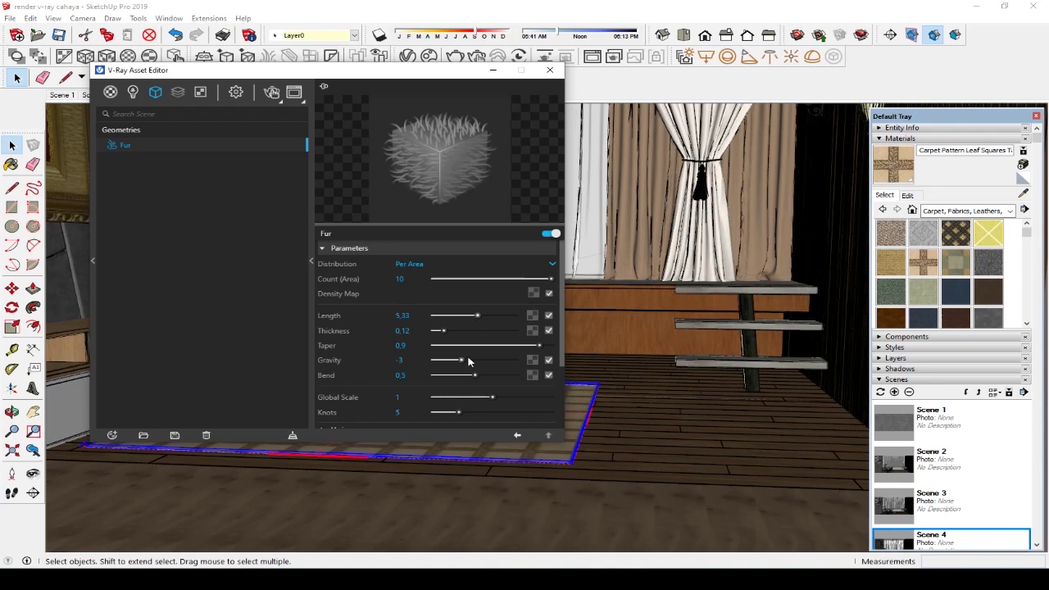
left_click_drag(477, 317, 455, 315)
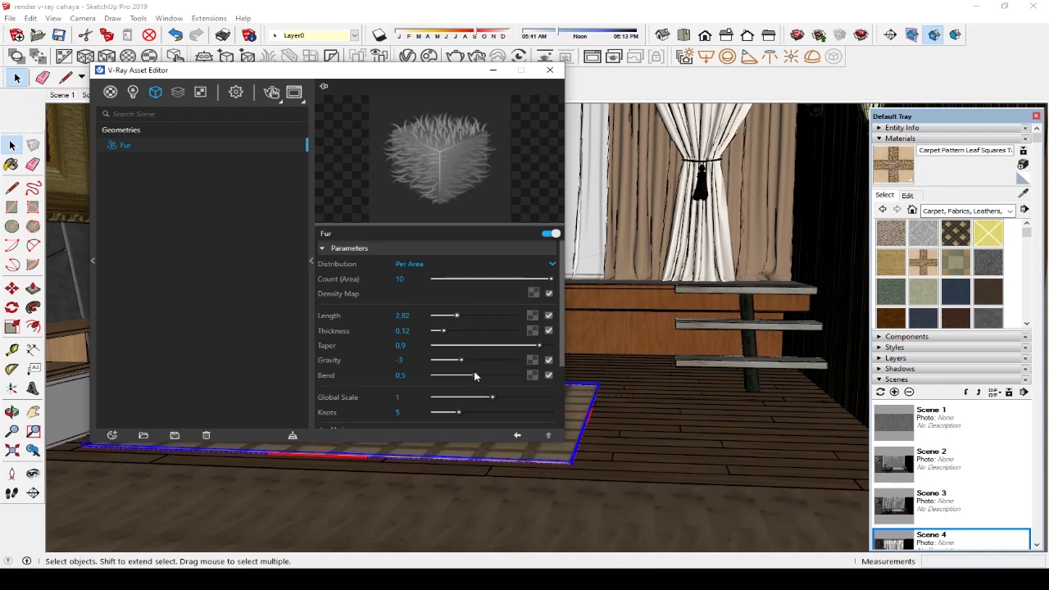
Raise fur variance to Direction 0.54, Length 0.35, Thickness 0.31, Gravity 0.41
scroll(480, 394, "down", 2)
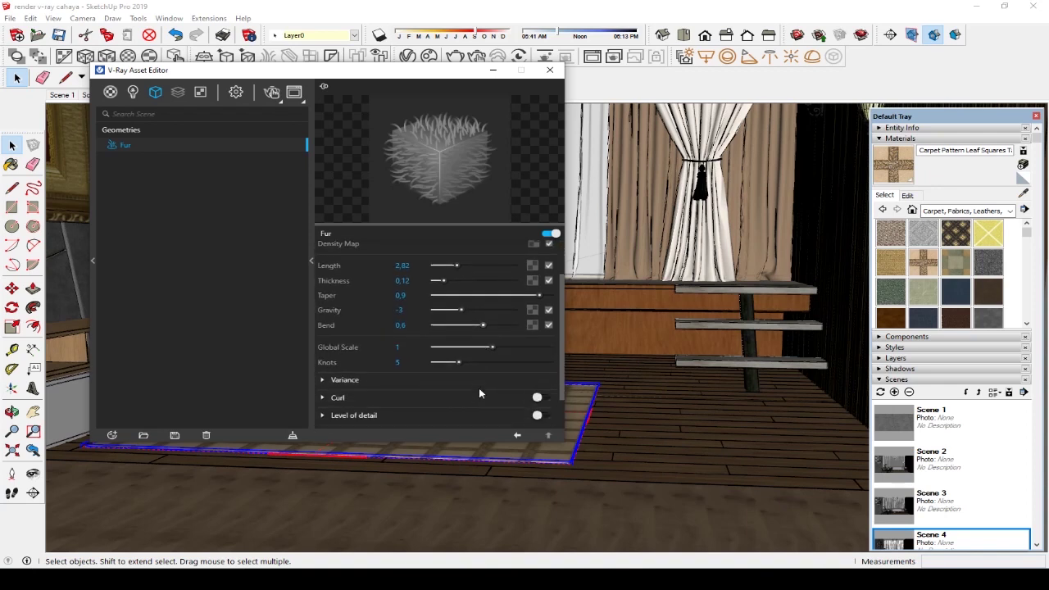
scroll(478, 387, "down", 1)
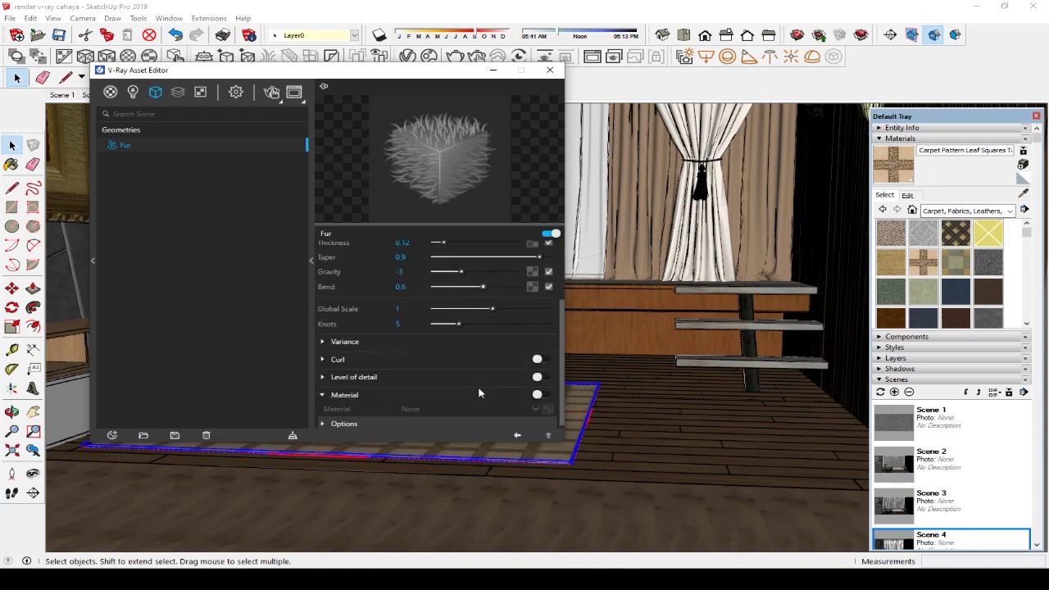
left_click(466, 340)
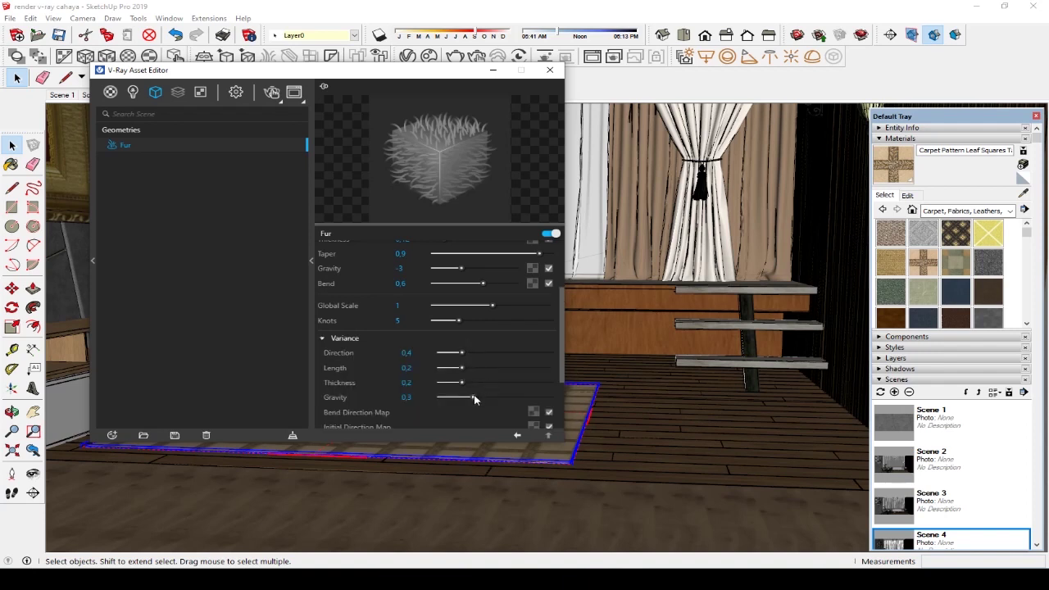
left_click_drag(481, 402, 470, 364)
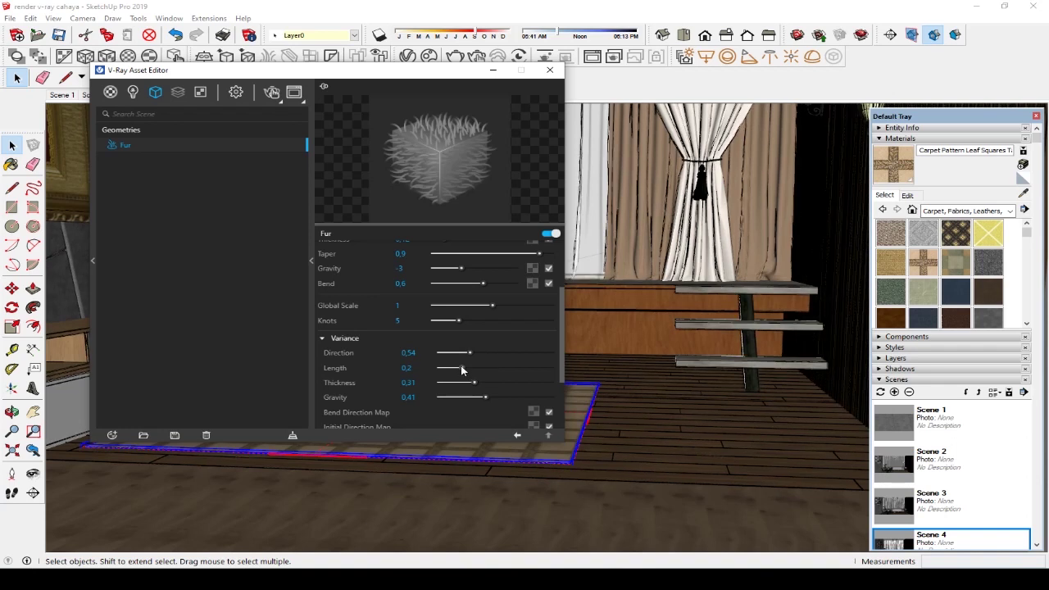
left_click_drag(468, 372, 477, 375)
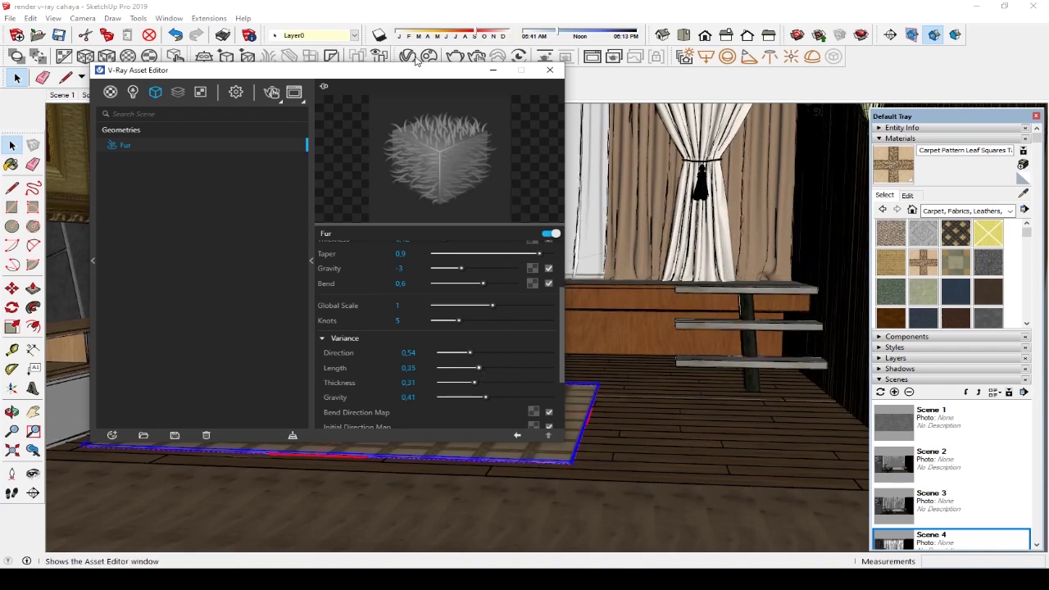
left_click_drag(417, 70, 371, 97)
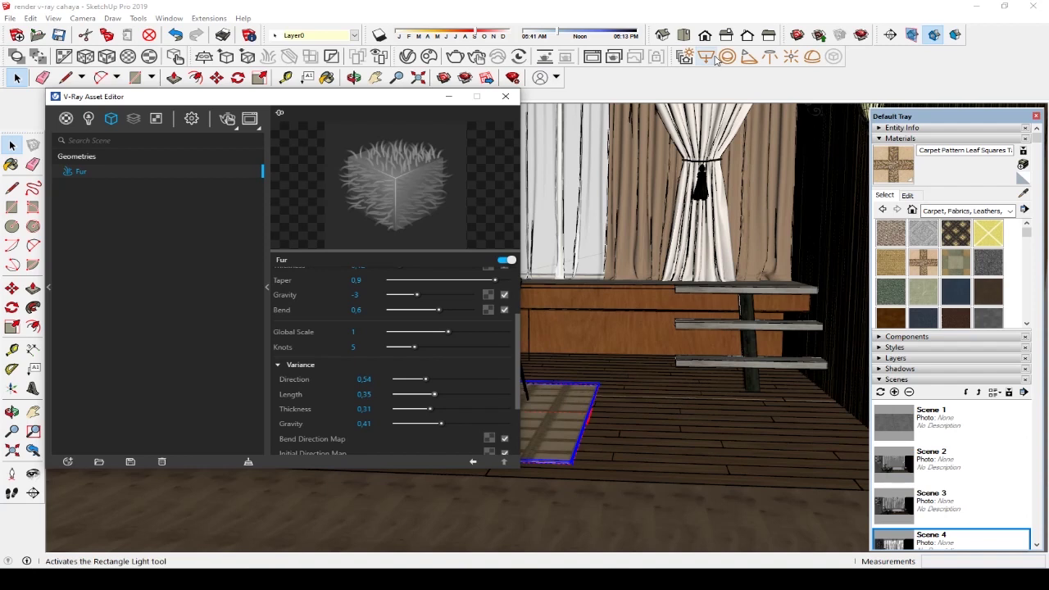
Switch to Scene 4 and start a V-Ray render of the dining room with the furry rug
left_click(898, 538)
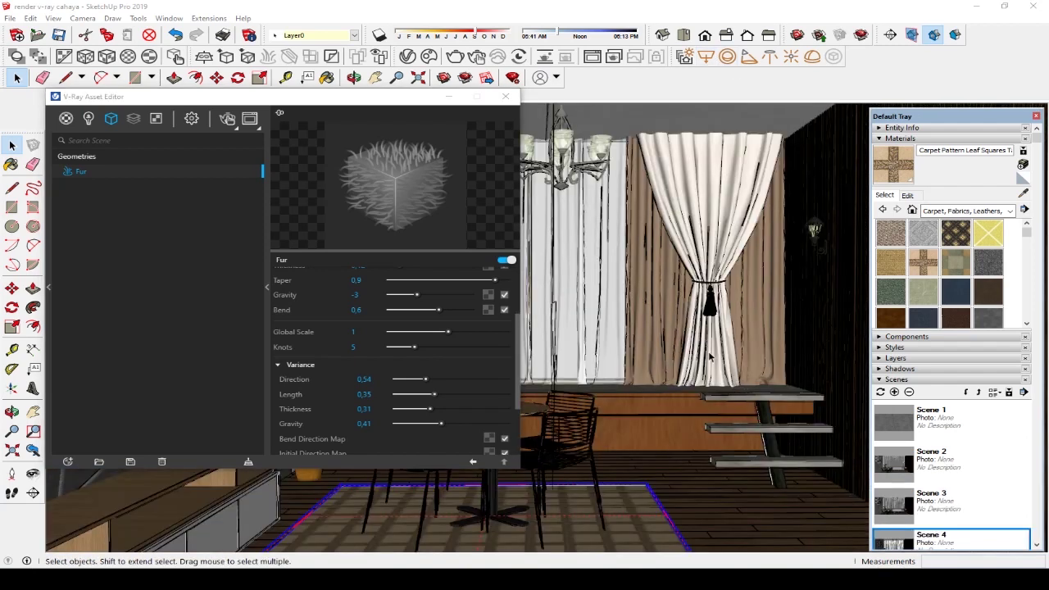
scroll(924, 488, "down", 1)
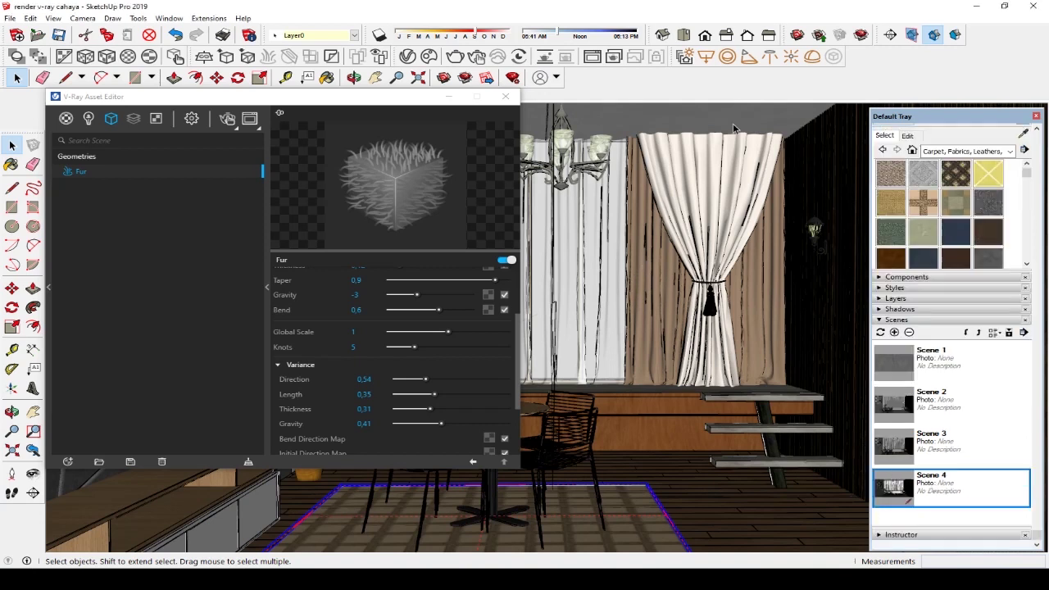
left_click(228, 120)
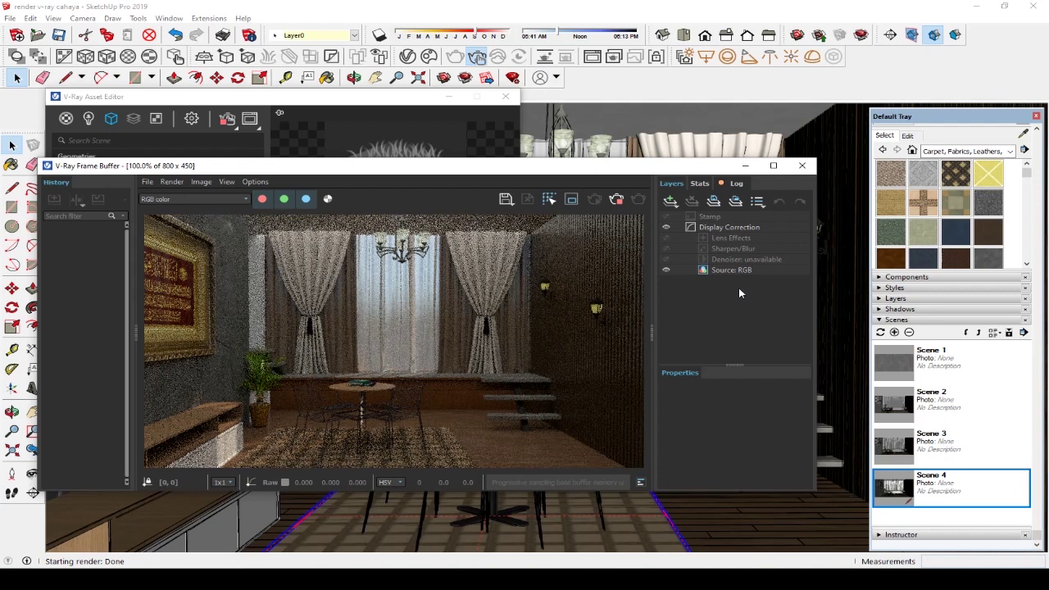
Paint the rug with the grey carpet material
left_click(12, 145)
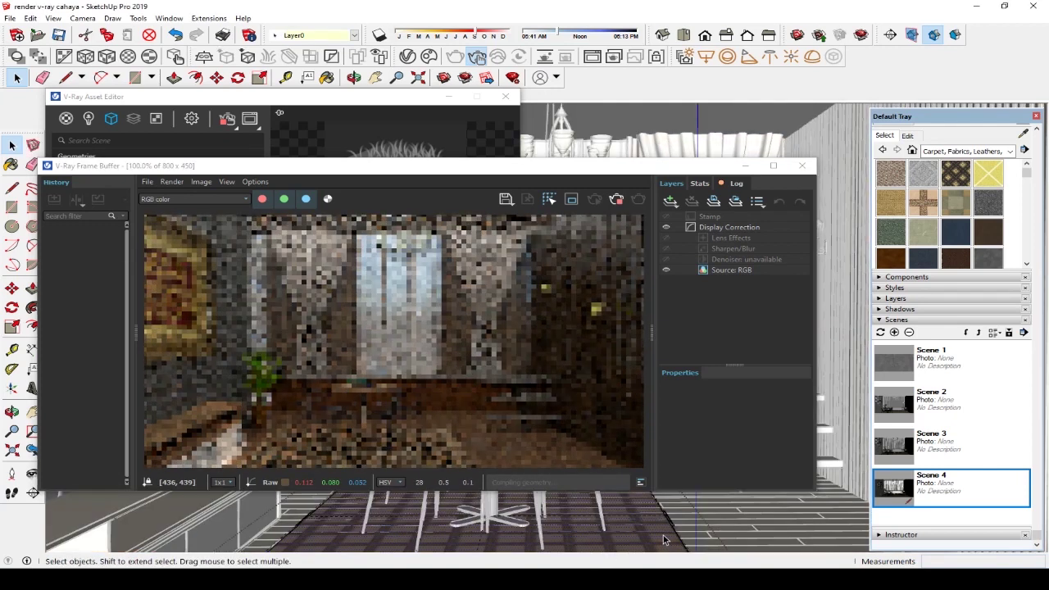
left_click(930, 175)
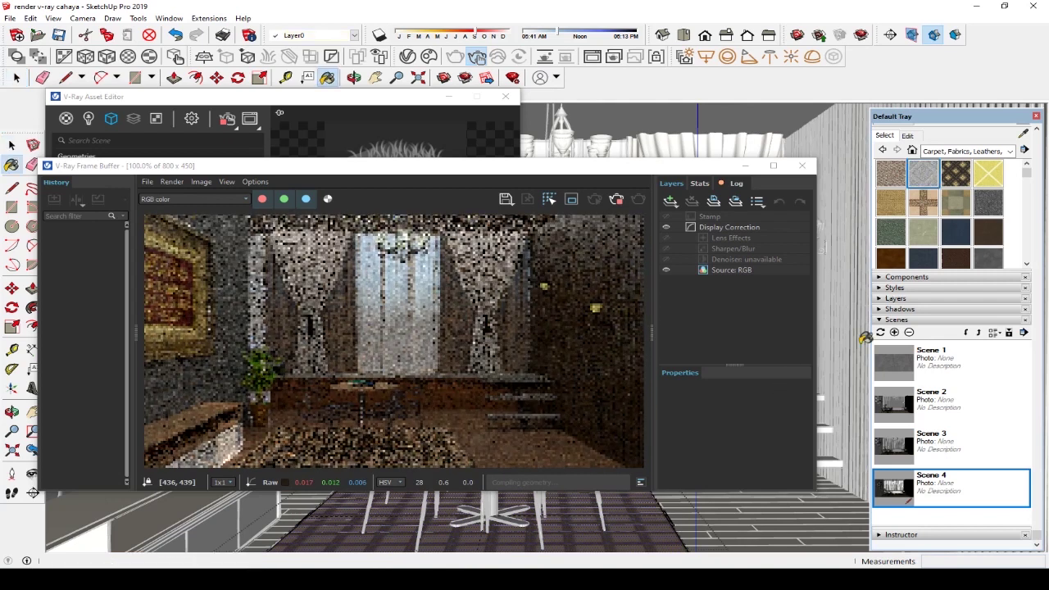
left_click(661, 523)
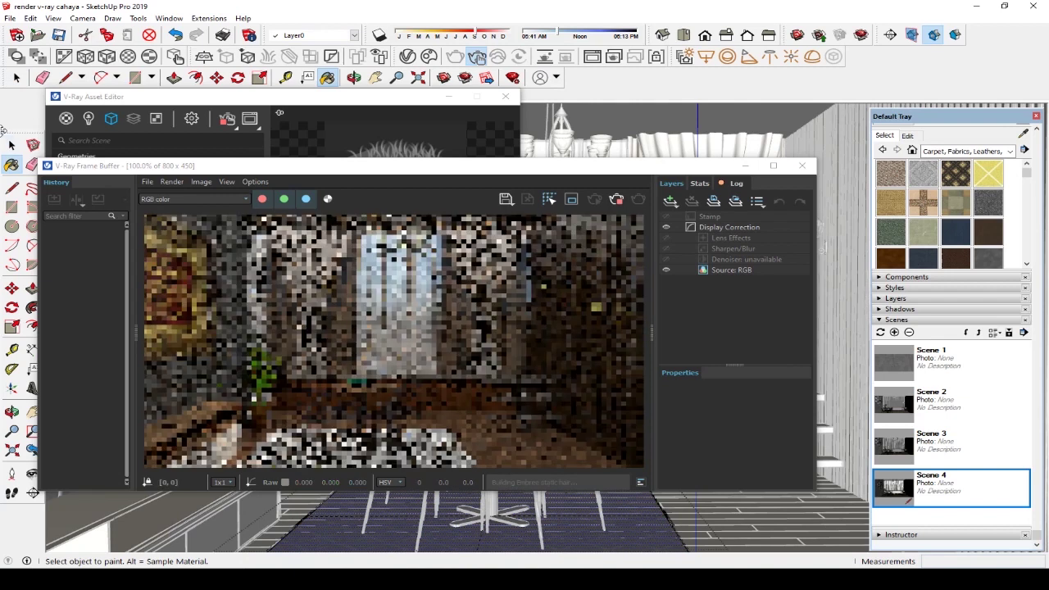
left_click(12, 145)
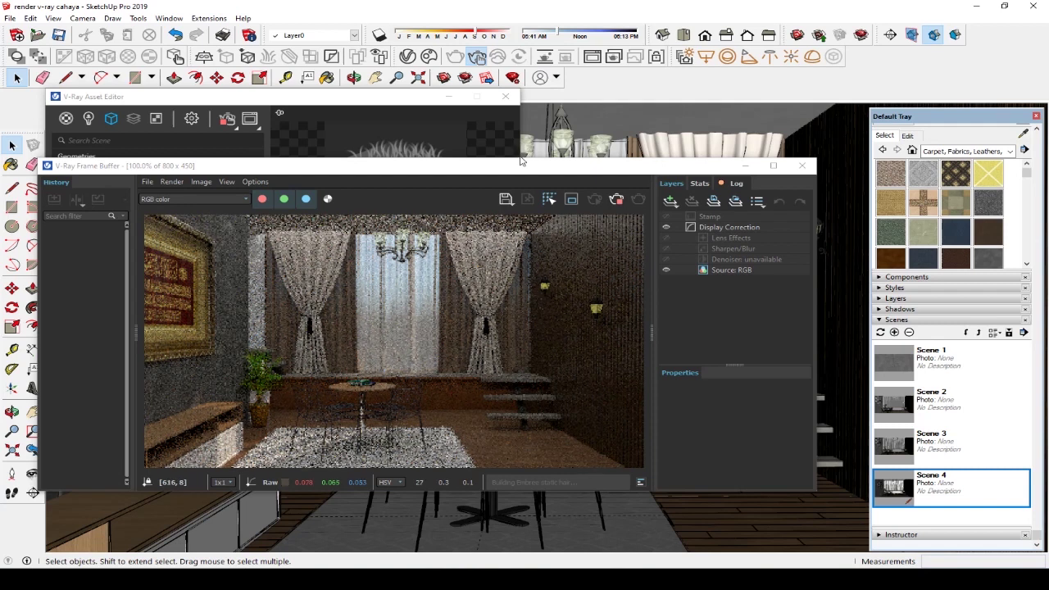
Reduce the rug's fur length variance to 0.2 while the render updates
left_click_drag(522, 163, 706, 118)
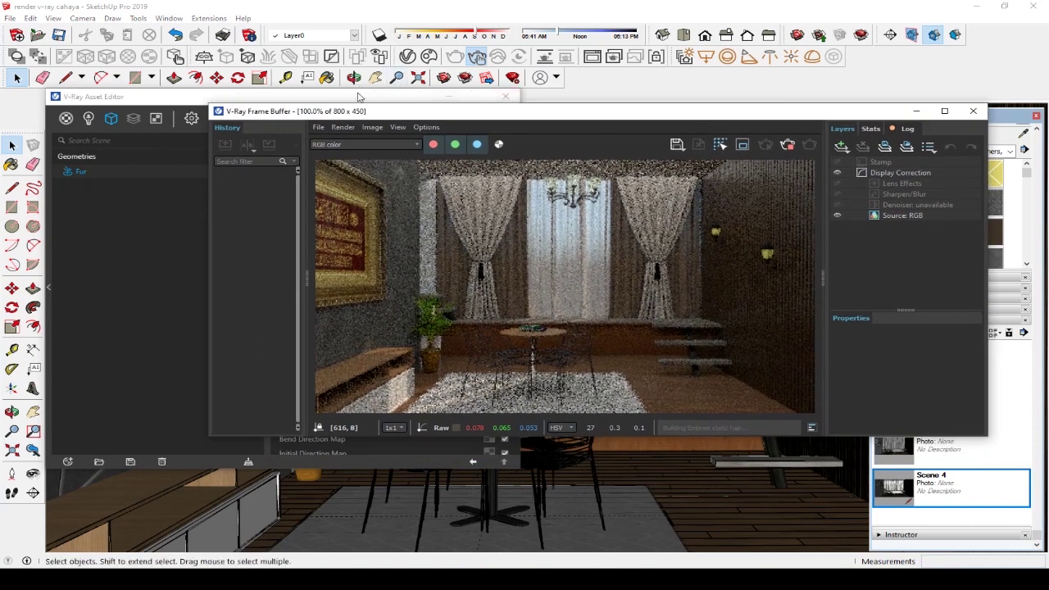
left_click(364, 98)
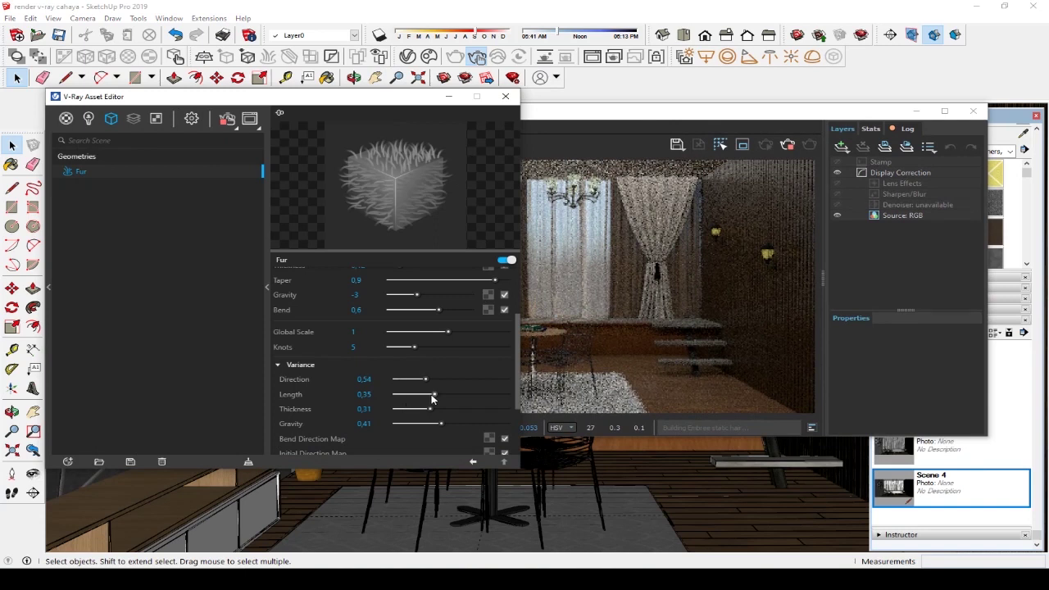
left_click_drag(435, 399, 419, 397)
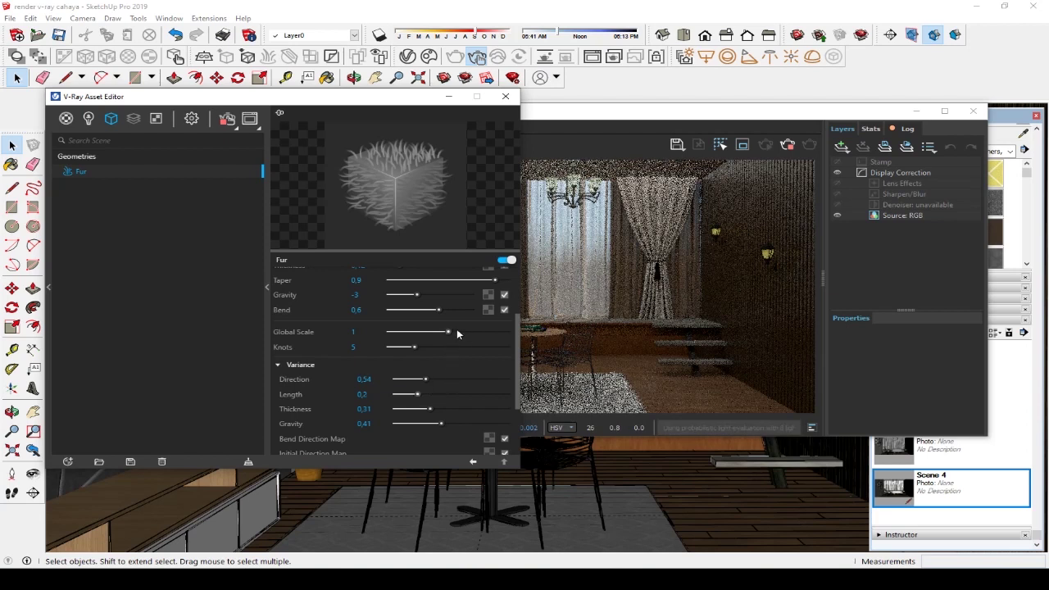
left_click(644, 115)
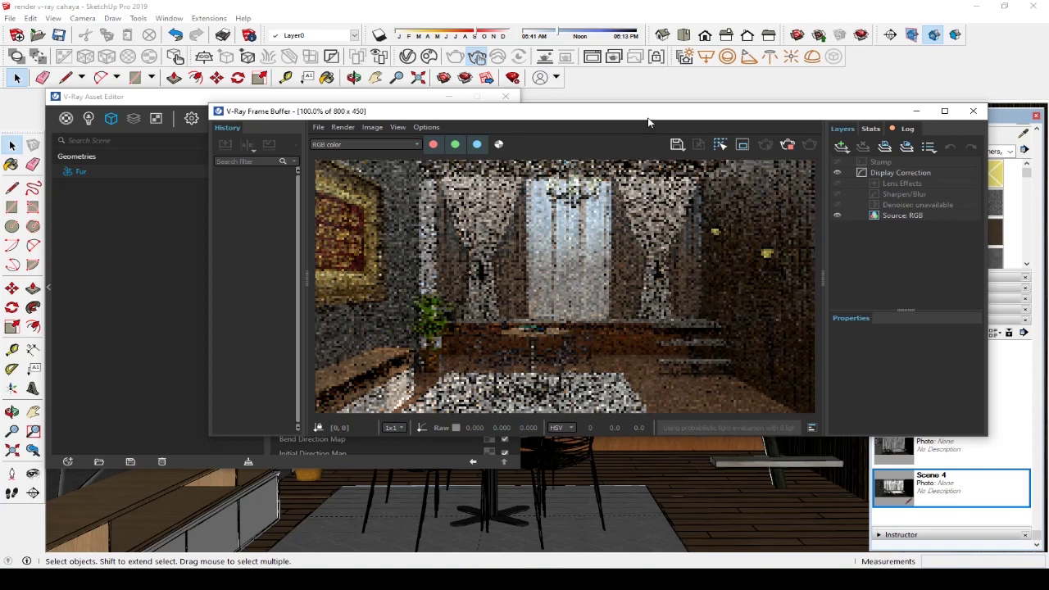
left_click_drag(648, 121, 661, 116)
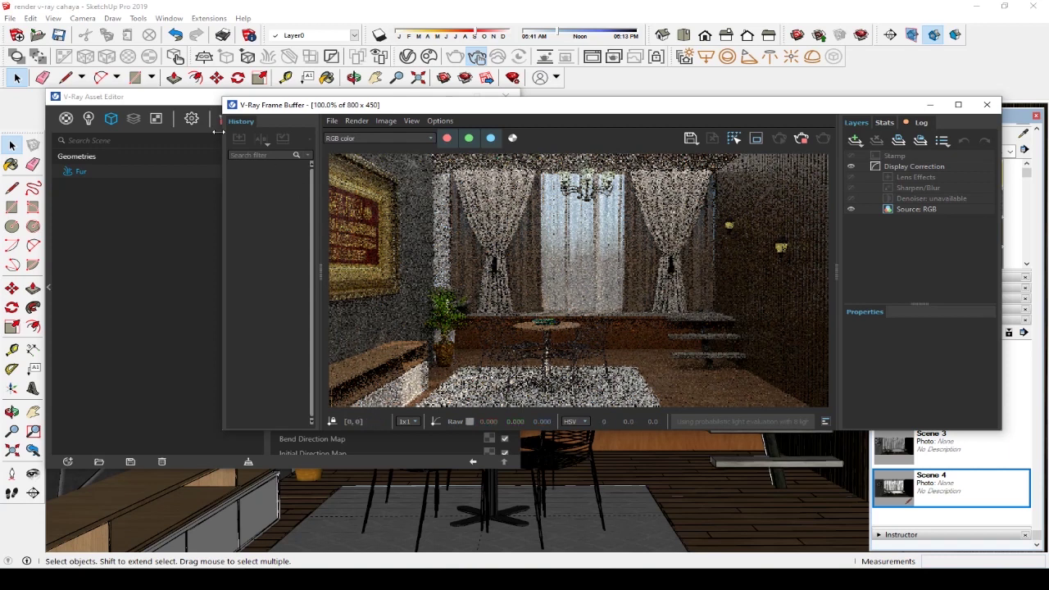
Shorten the rug's fur strands to a length of 1.88
left_click(192, 93)
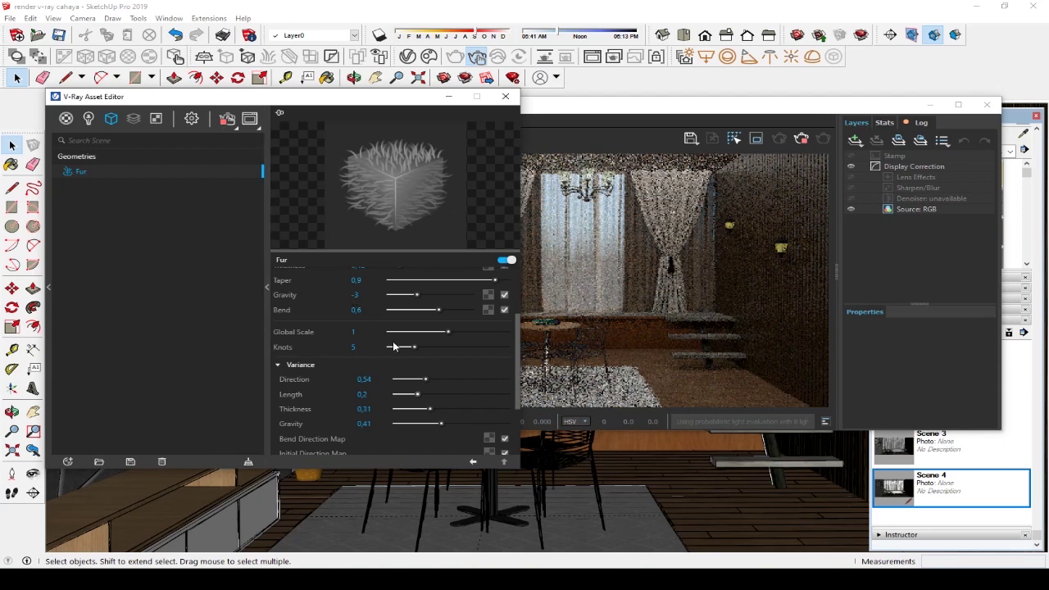
scroll(401, 332, "up", 1)
scroll(404, 327, "up", 1)
left_click_drag(413, 306, 404, 310)
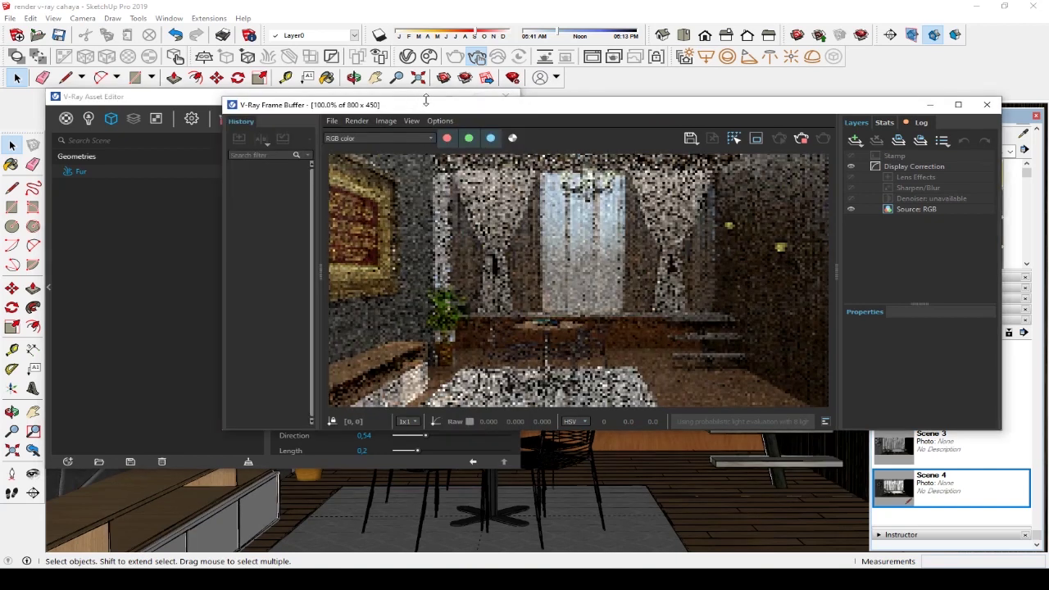
Stop the noisy test render and close the V-Ray Frame Buffer
left_click_drag(469, 106, 490, 106)
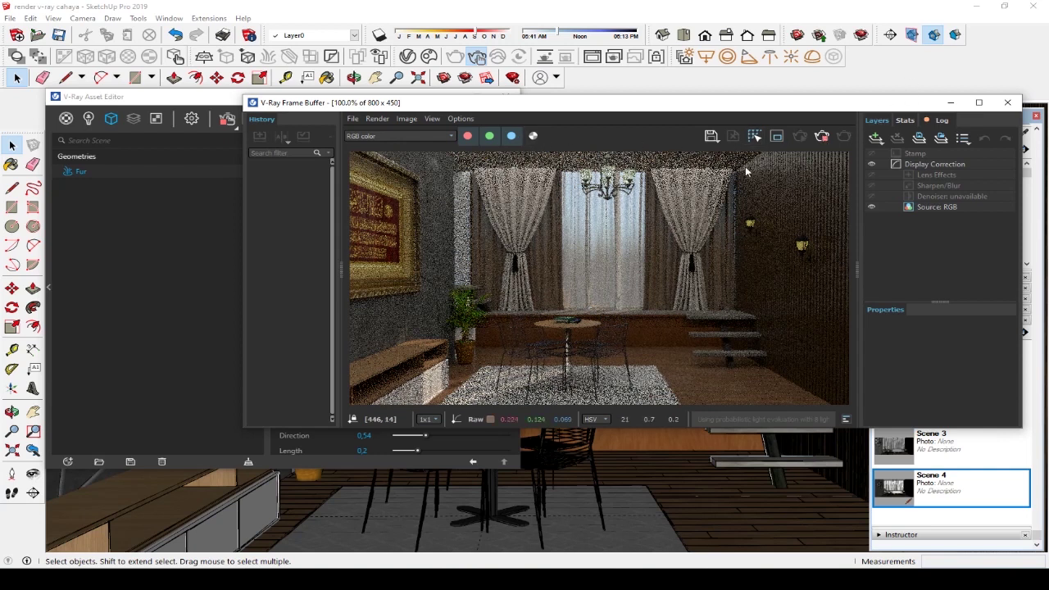
left_click(822, 135)
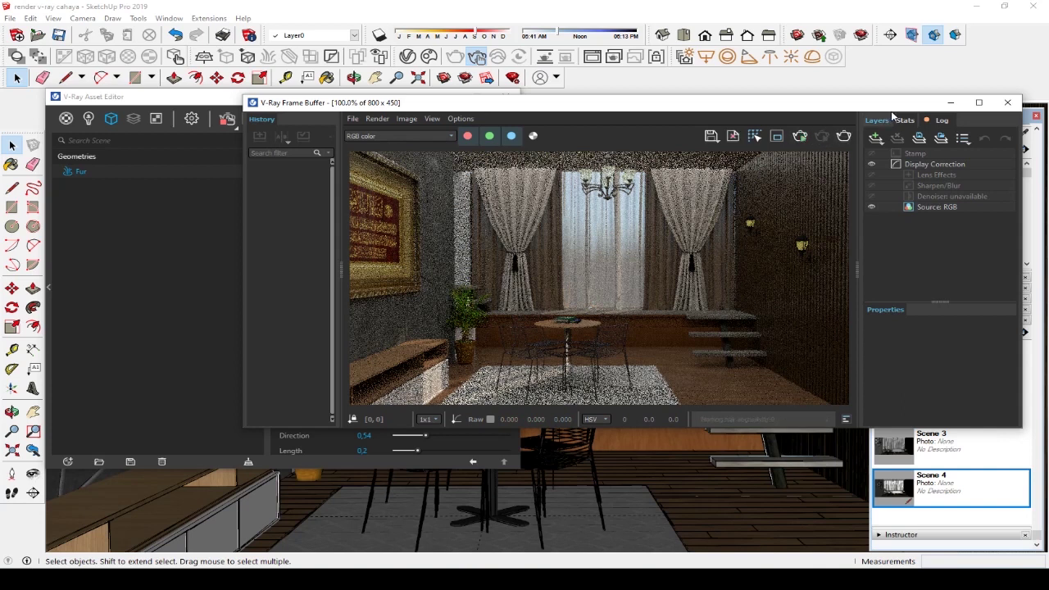
left_click(1007, 102)
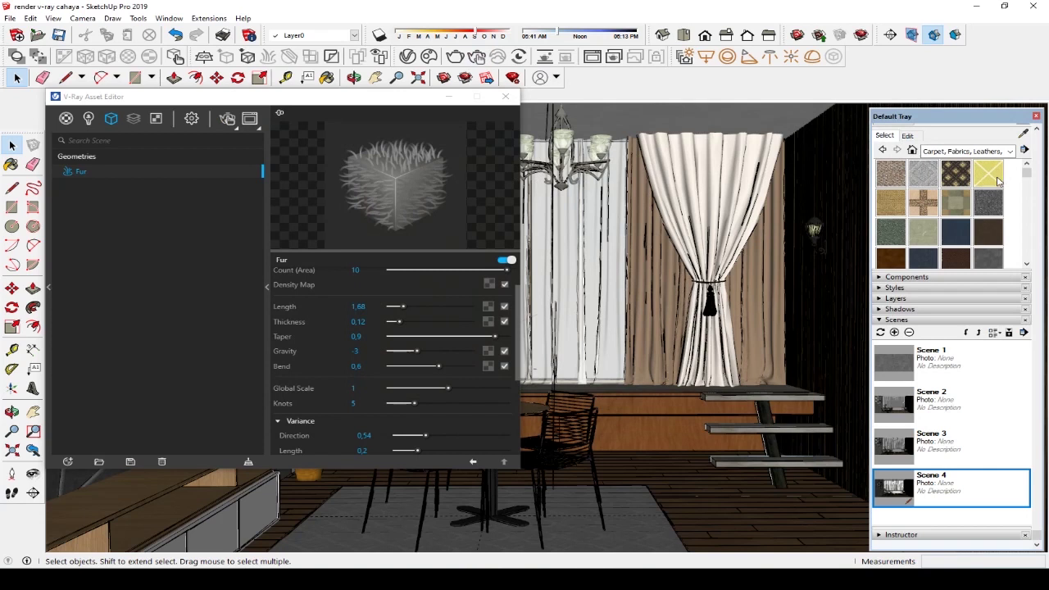
Sample the wall lamp's Translucent_Resin_Crush_Gray glass and reveal its Refraction settings
left_click(1023, 133)
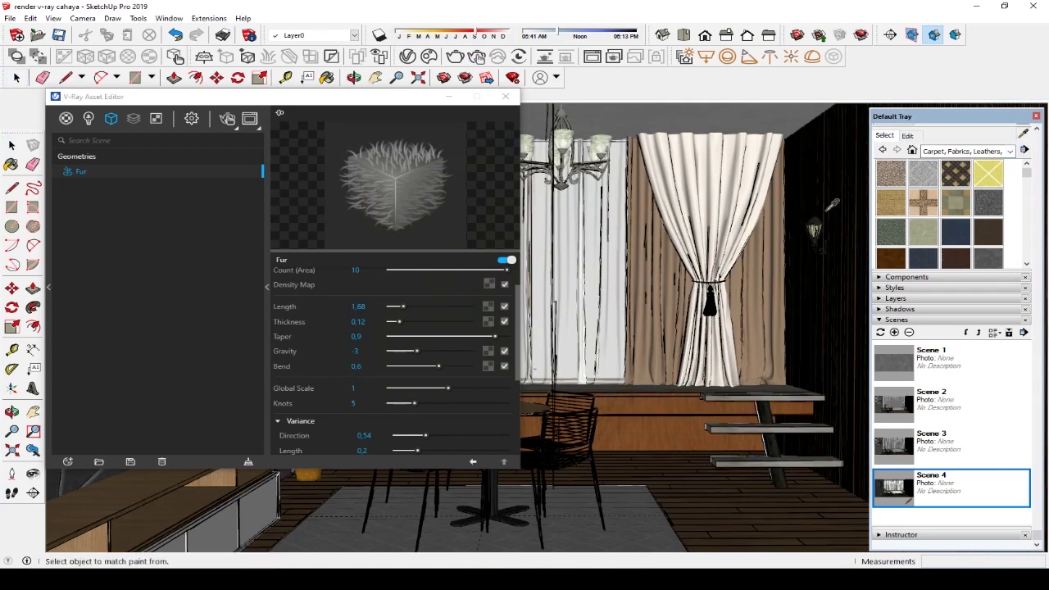
scroll(828, 222, "up", 2)
scroll(822, 221, "up", 3)
scroll(820, 221, "up", 2)
scroll(812, 222, "up", 2)
scroll(804, 221, "up", 1)
scroll(794, 221, "up", 1)
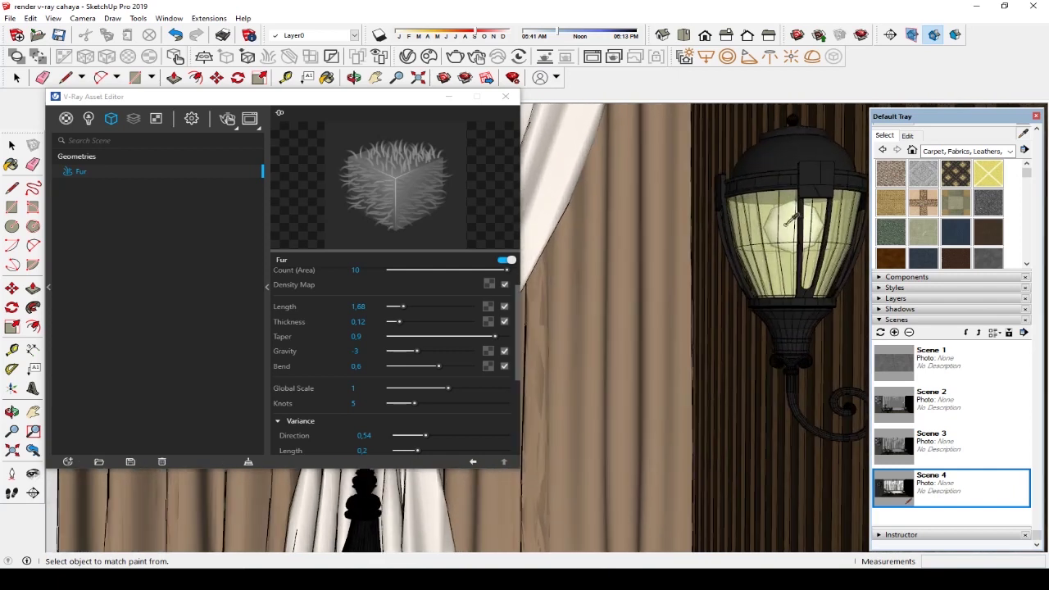
left_click(789, 221)
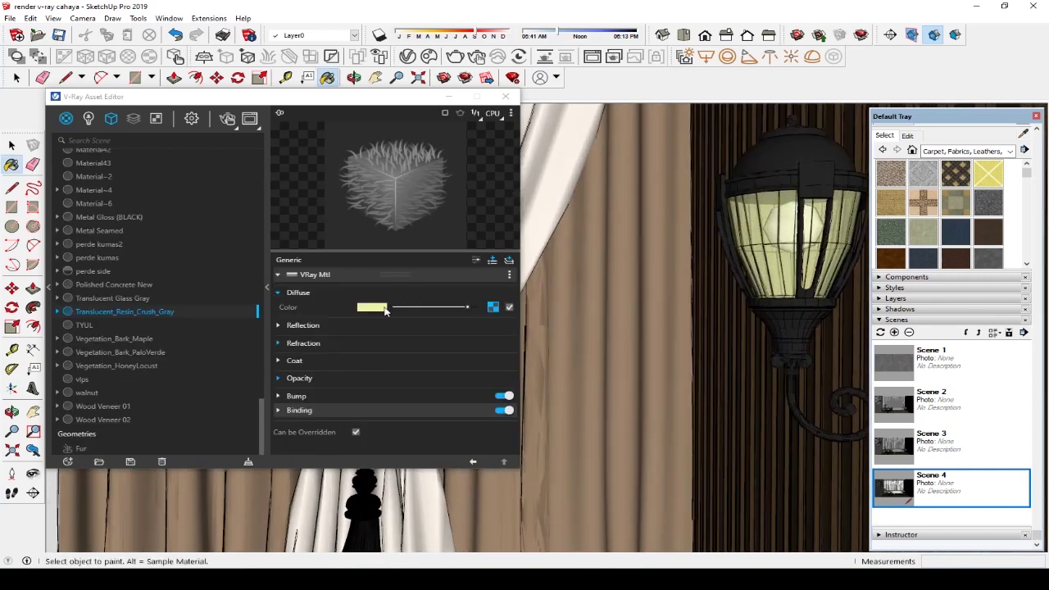
left_click(338, 343)
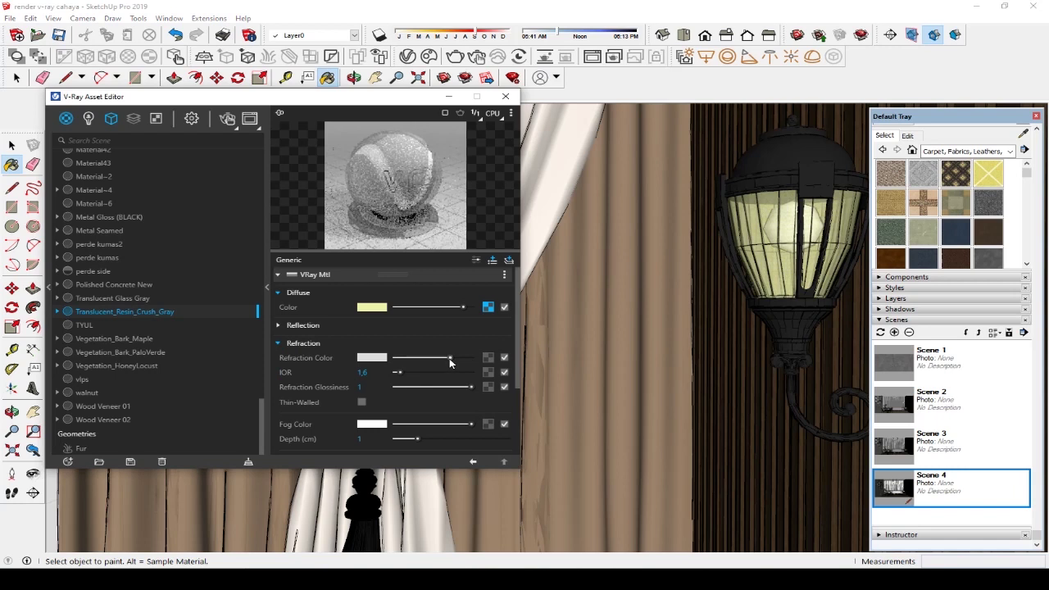
Lighten the glass's Refraction colour to near white
left_click(1023, 133)
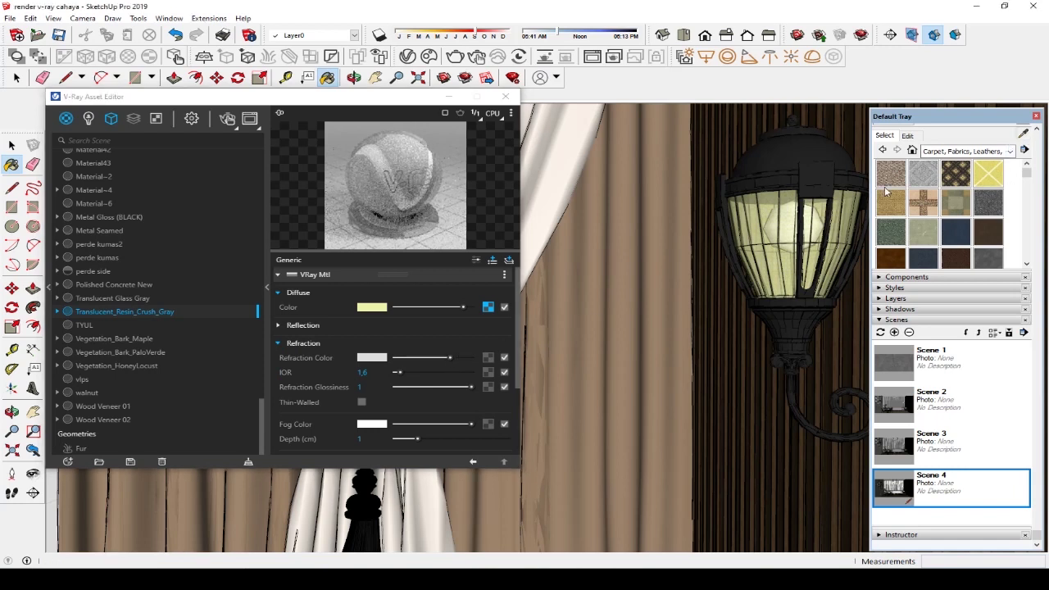
left_click(819, 218)
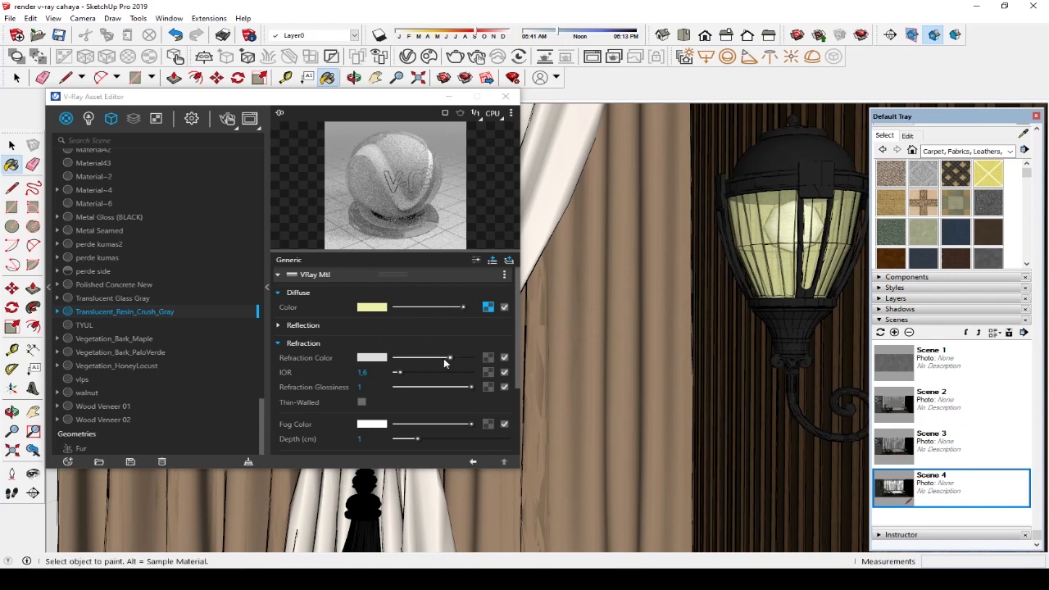
left_click_drag(451, 358, 459, 359)
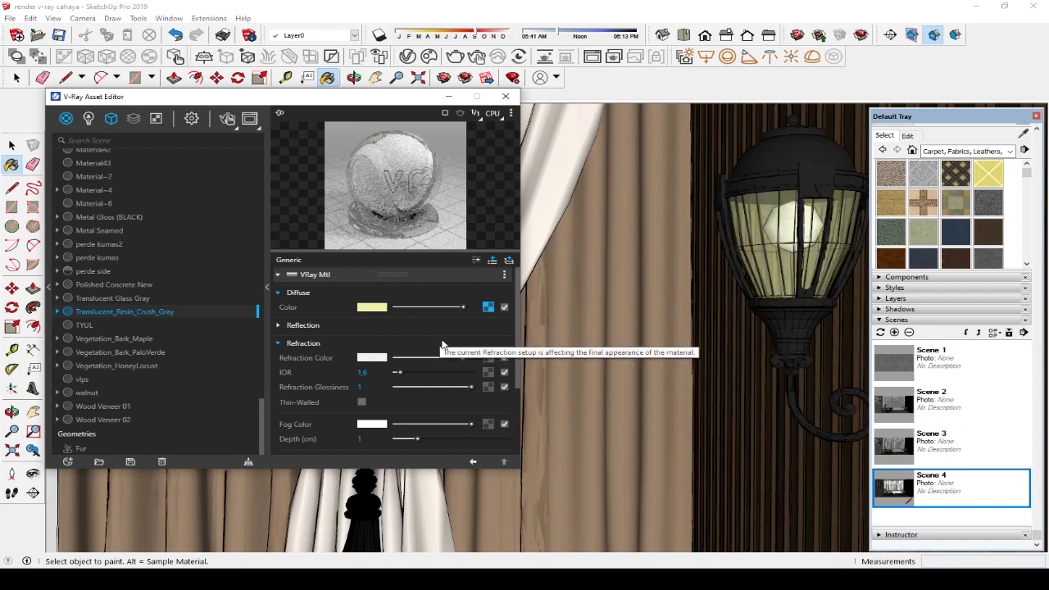
left_click_drag(464, 356, 467, 358)
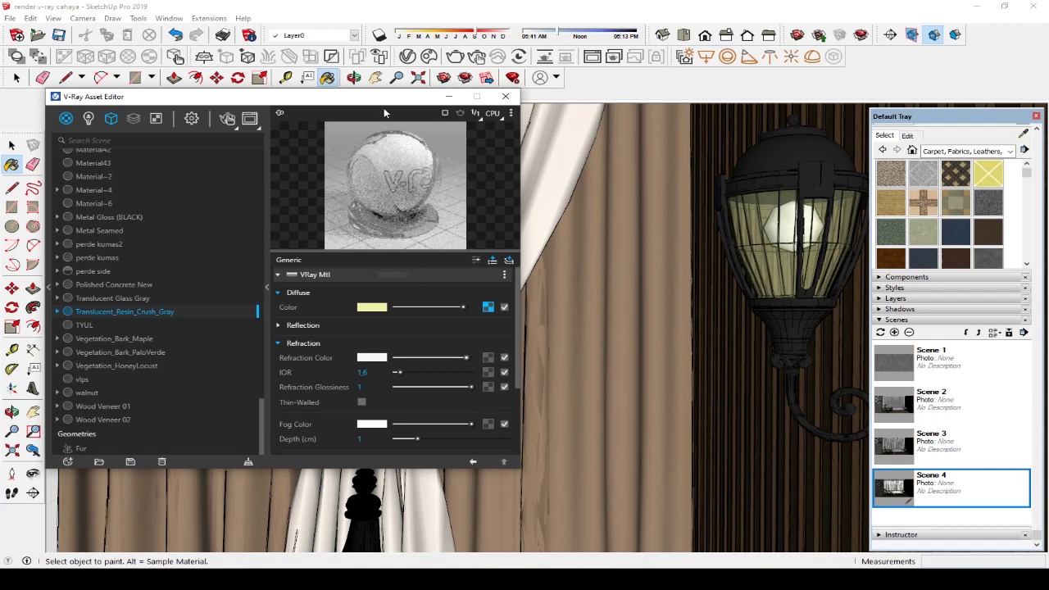
left_click_drag(386, 97, 368, 113)
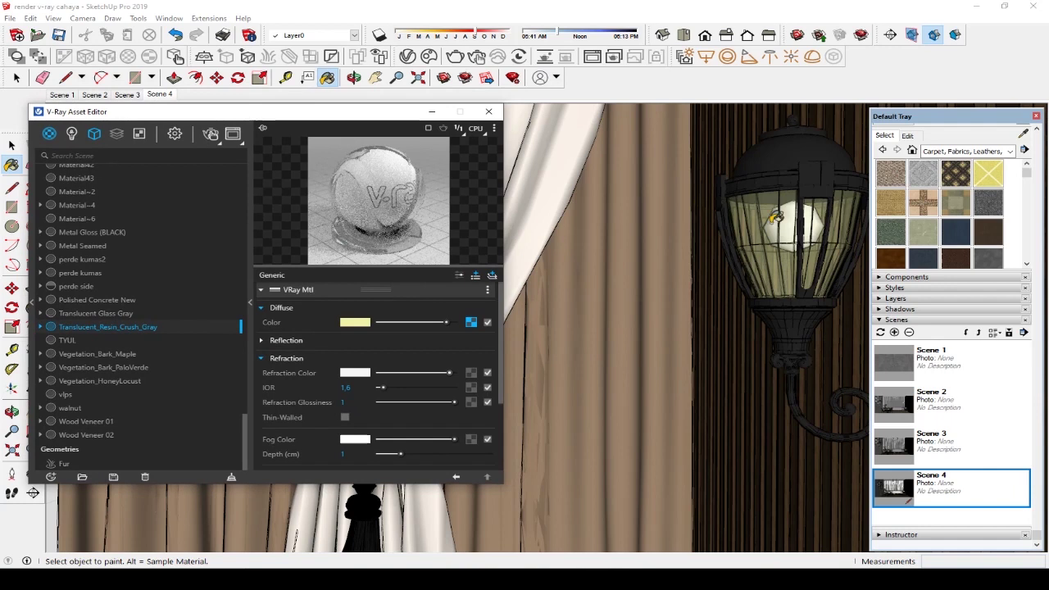
left_click(899, 489)
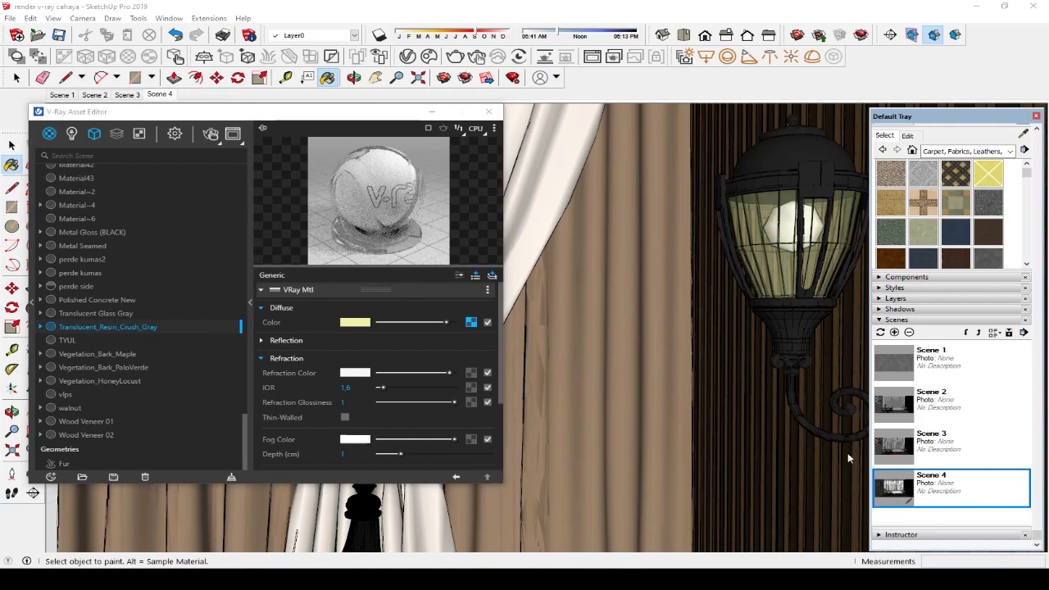
Return to the Select tool and start a fresh V-Ray render of the Scene 4 dining room
key("space")
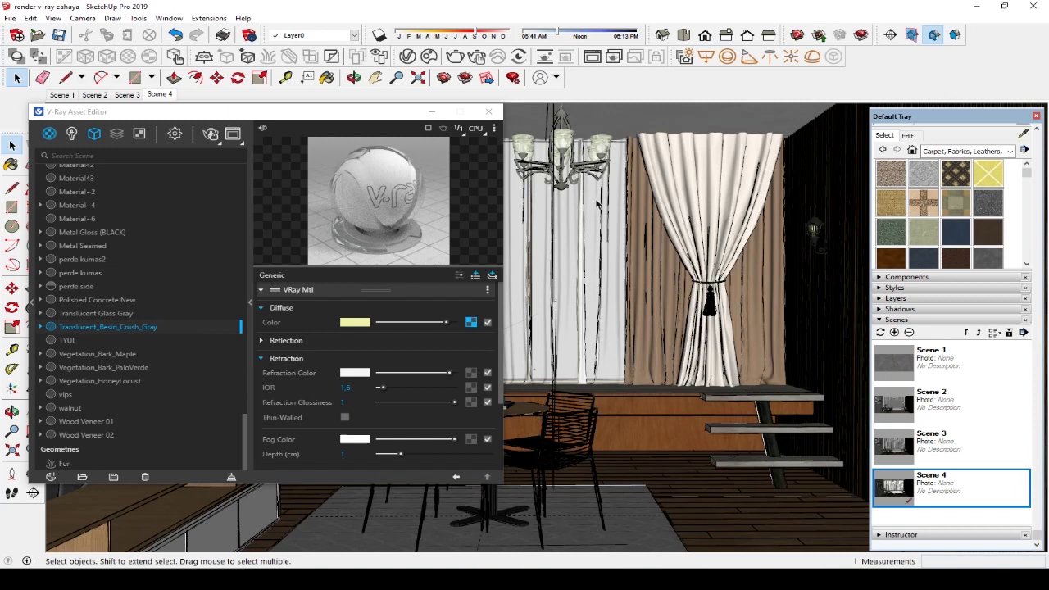
left_click(233, 137)
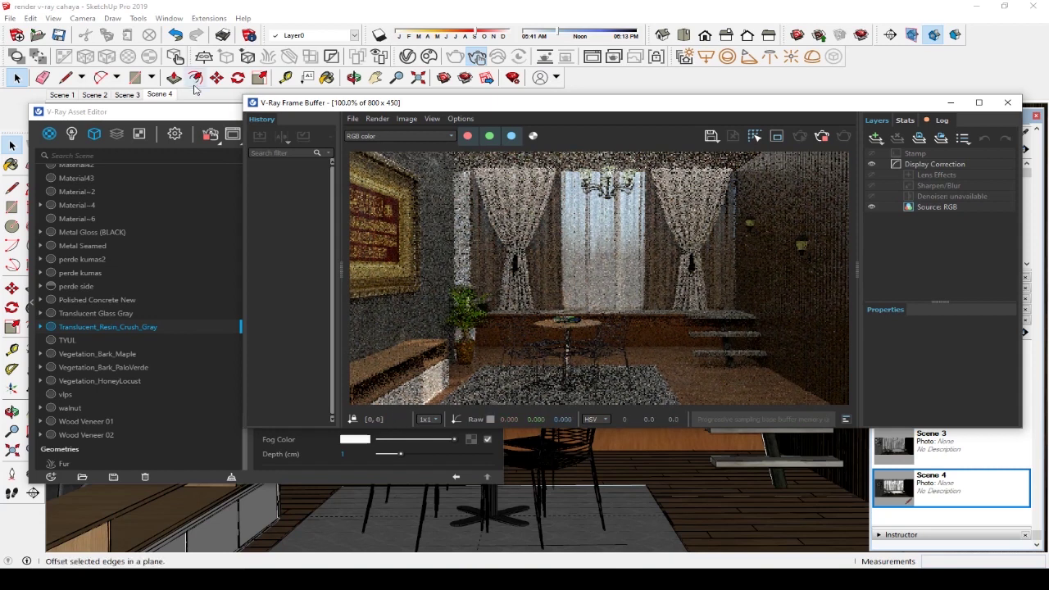
Set the omni light's intensity to 90 and check the render result
left_click(210, 107)
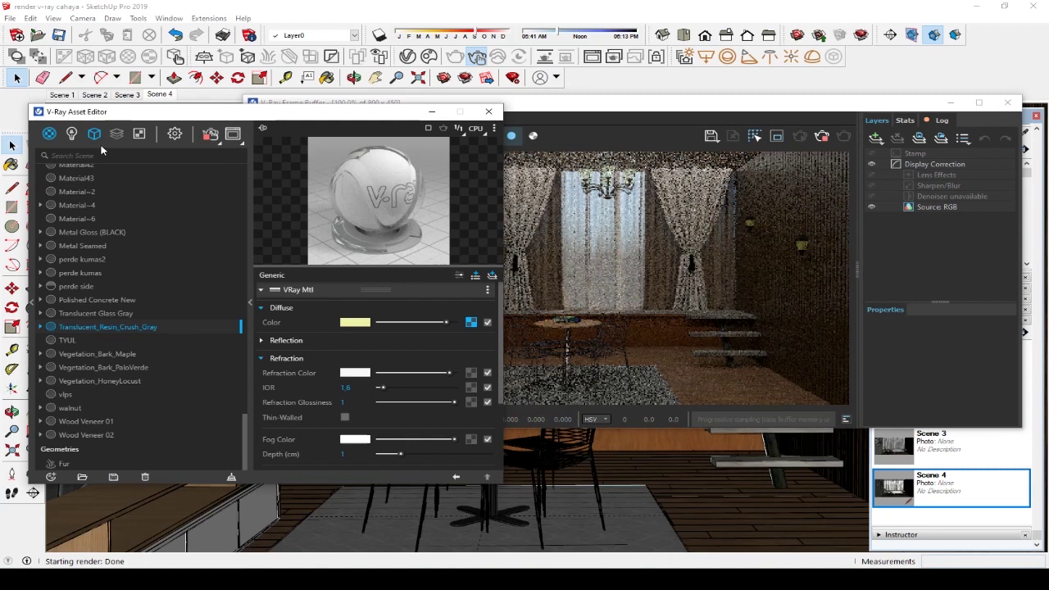
left_click(73, 135)
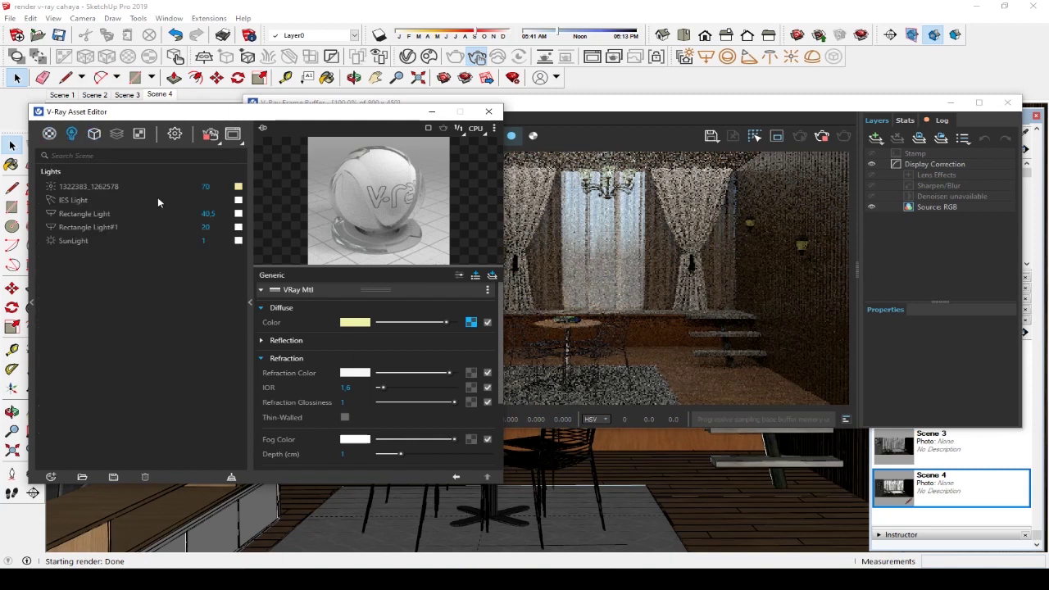
left_click(139, 186)
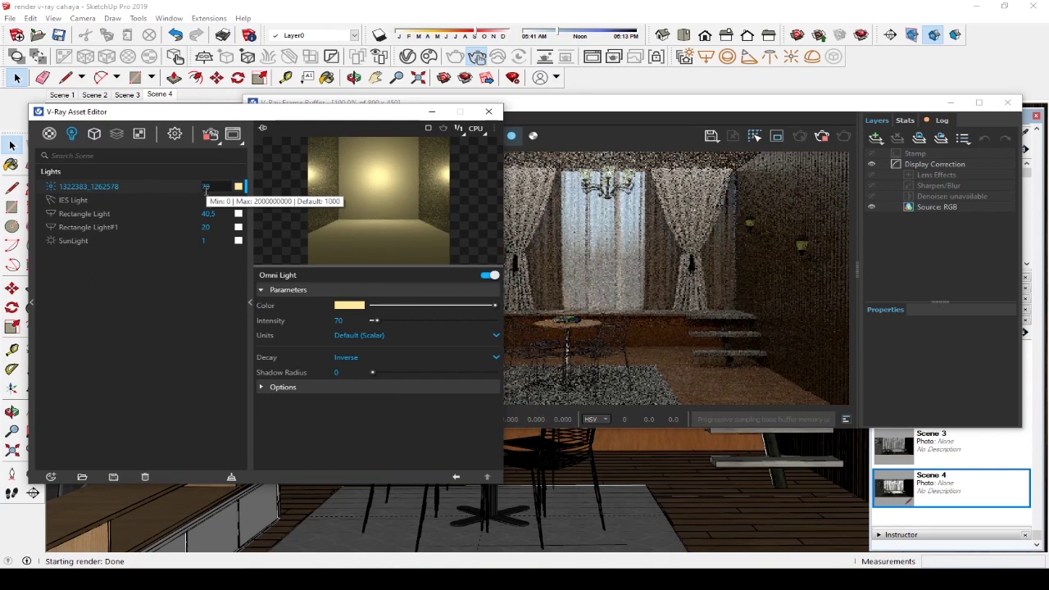
left_click(206, 187)
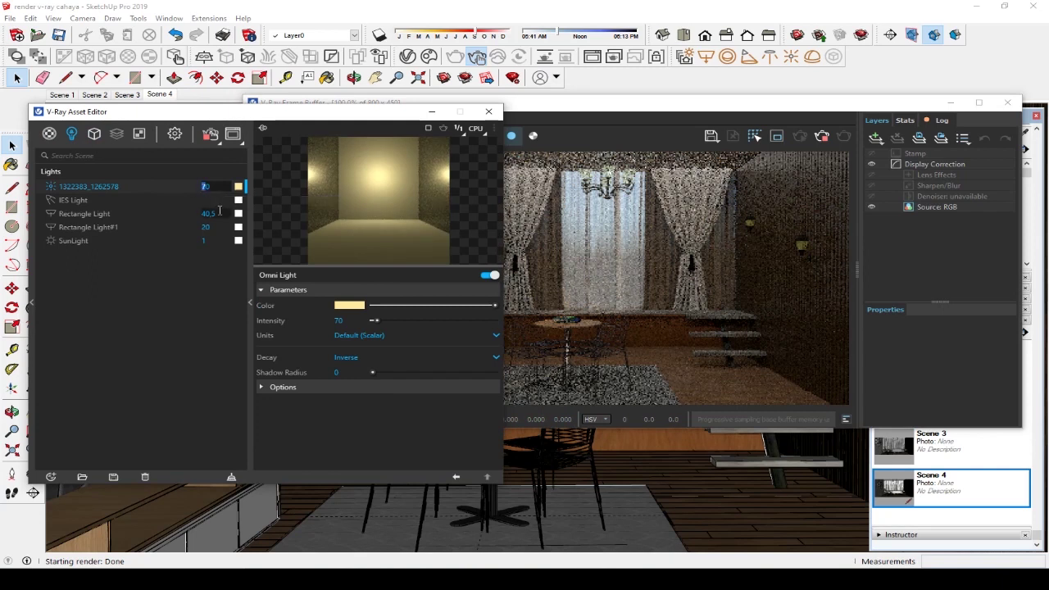
type("90")
key("Return")
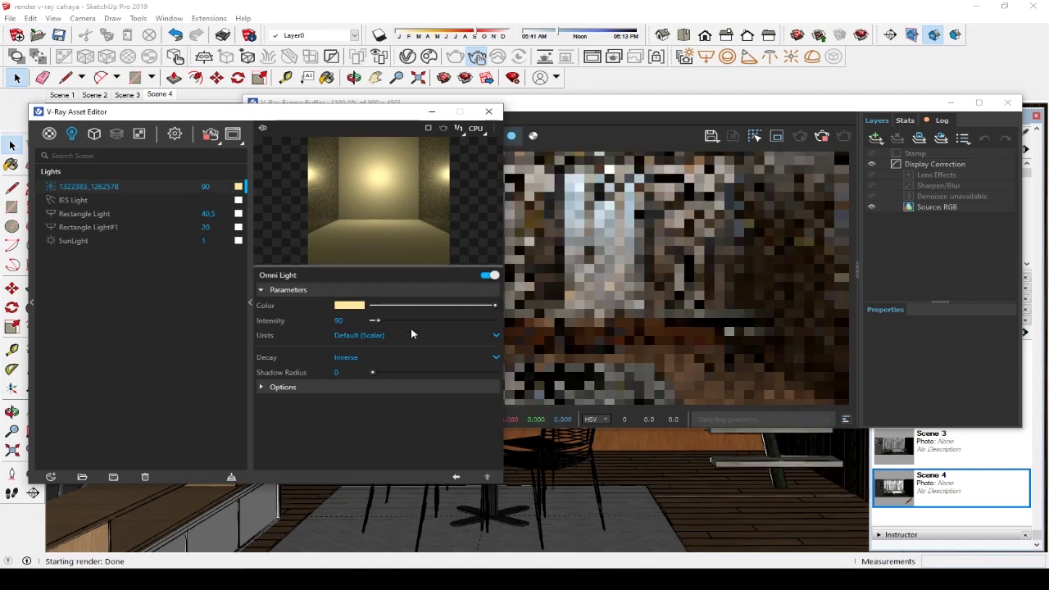
left_click(816, 112)
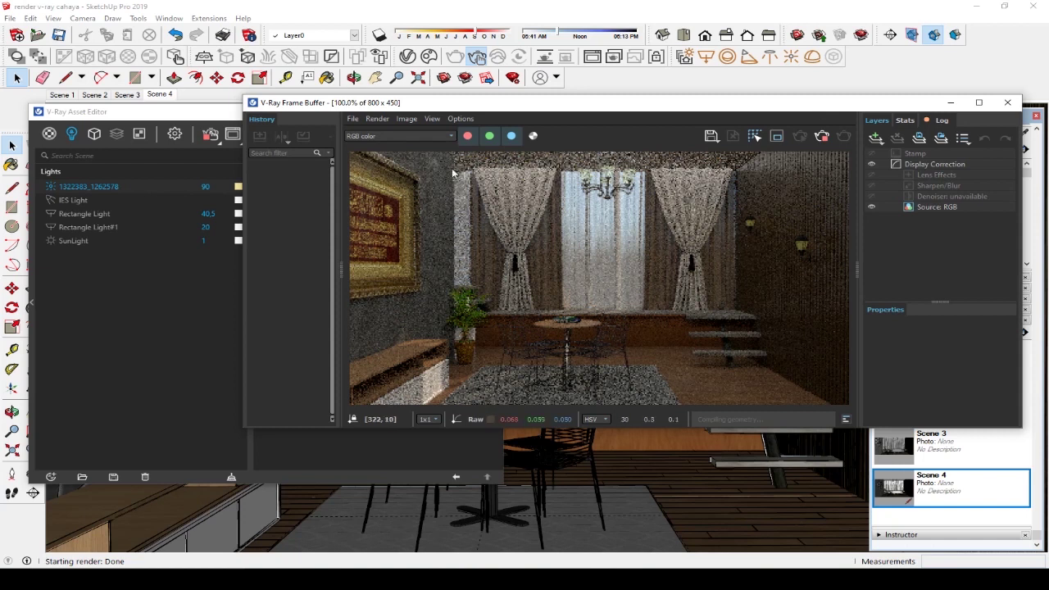
Raise the omni light's intensity to 100 and review the updated render
double_click(206, 187)
type("100")
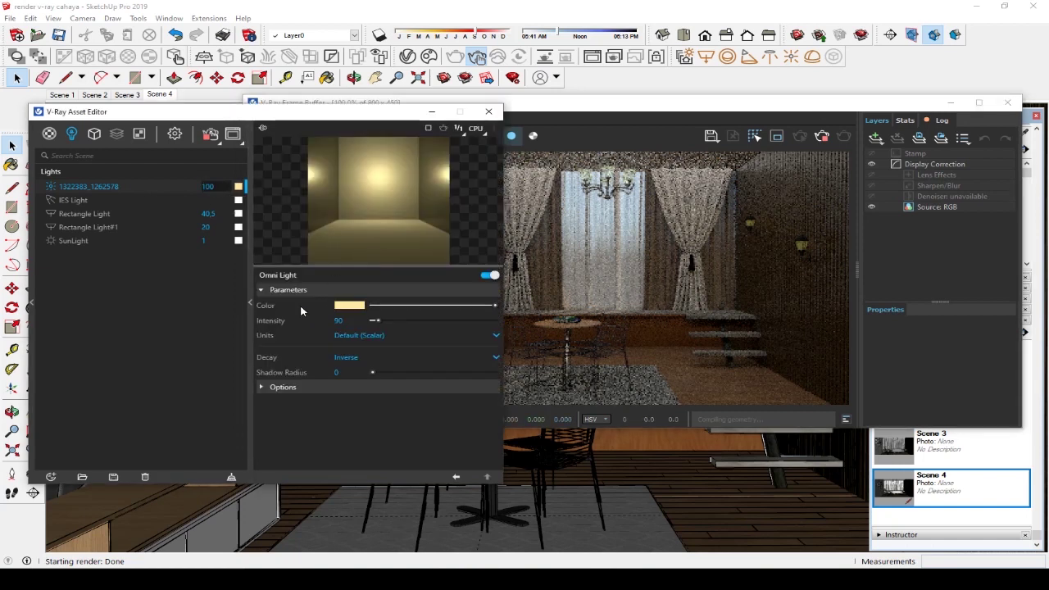
key("Return")
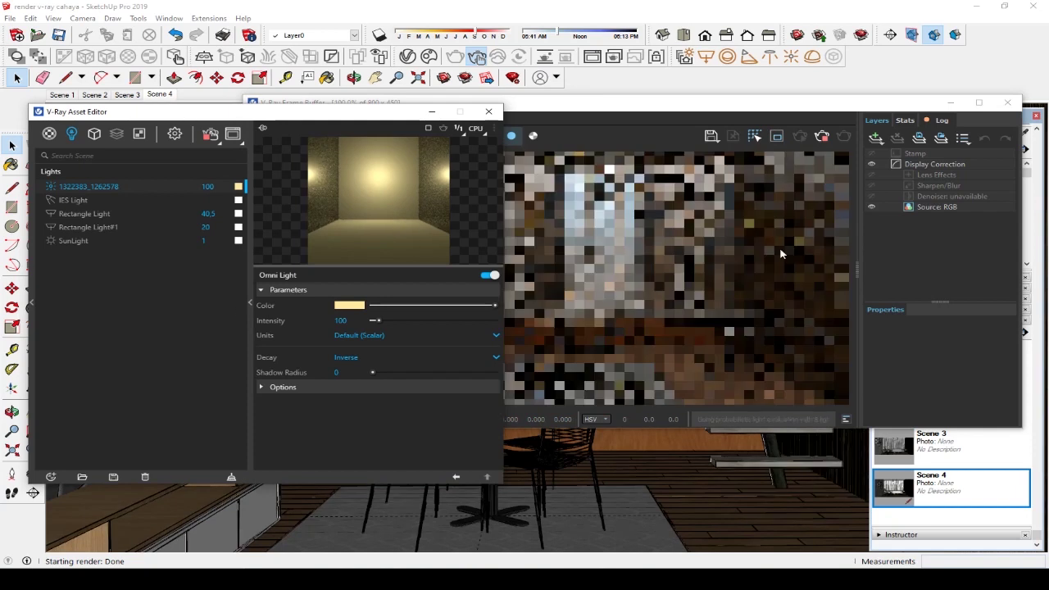
left_click(847, 106)
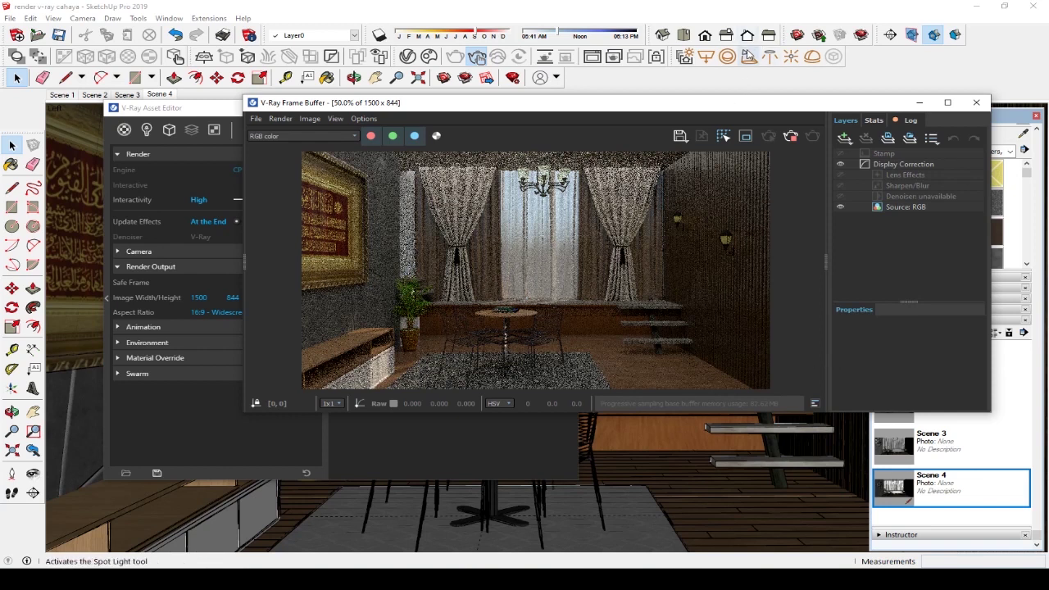
Move the V-Ray Frame Buffer window slightly lower while the 1500 × 844 render builds
left_click_drag(773, 108, 765, 129)
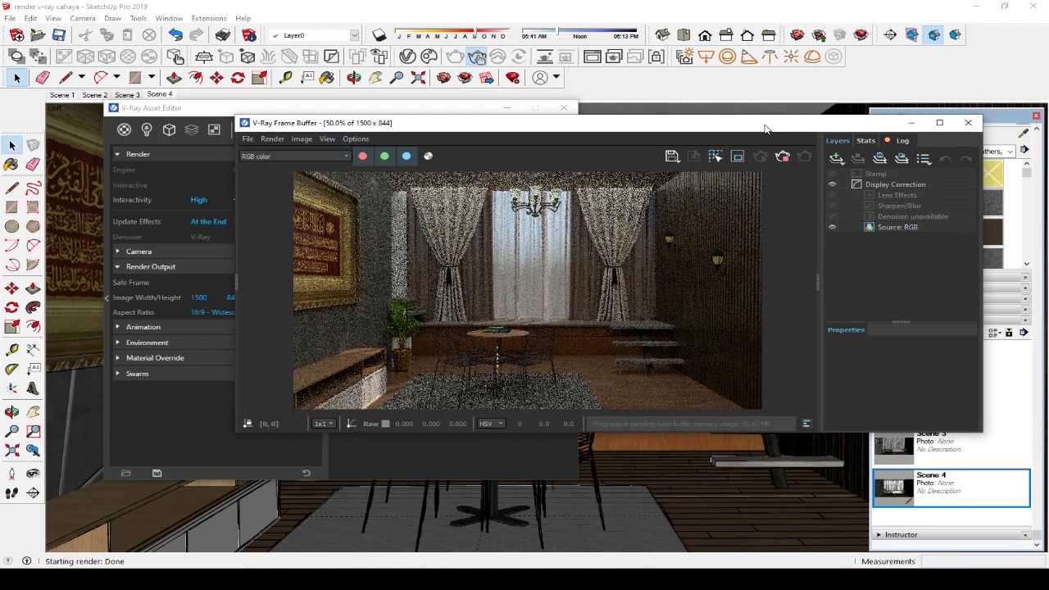